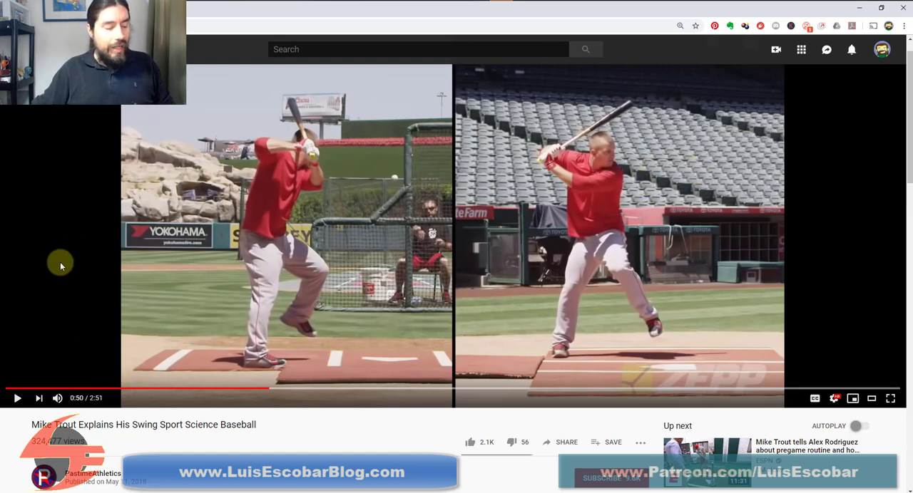
Replay the baseball swing between about 0:45 and 0:55 in the reference video, pausing to study the poses
left_click(18, 399)
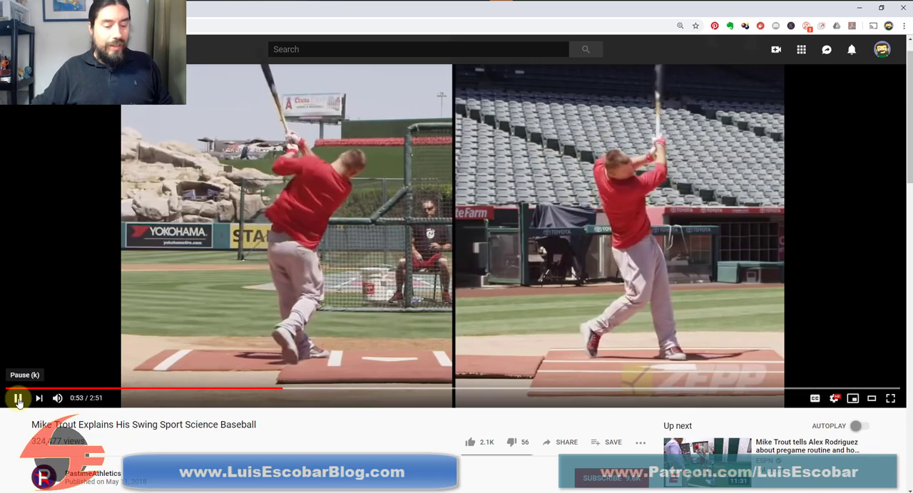
left_click(19, 401)
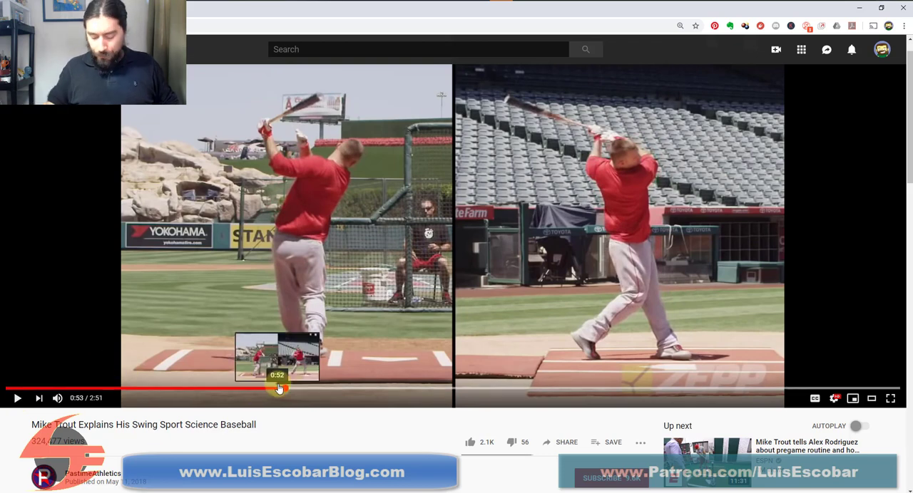
key("Left")
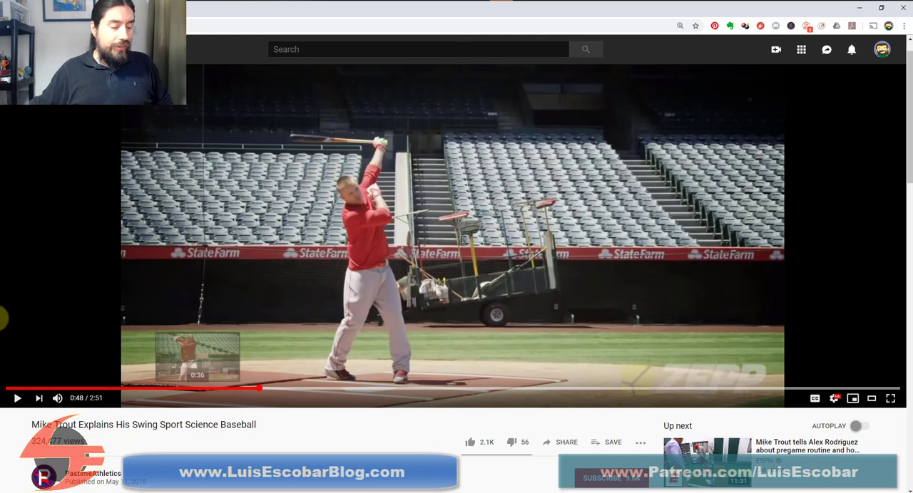
left_click(17, 399)
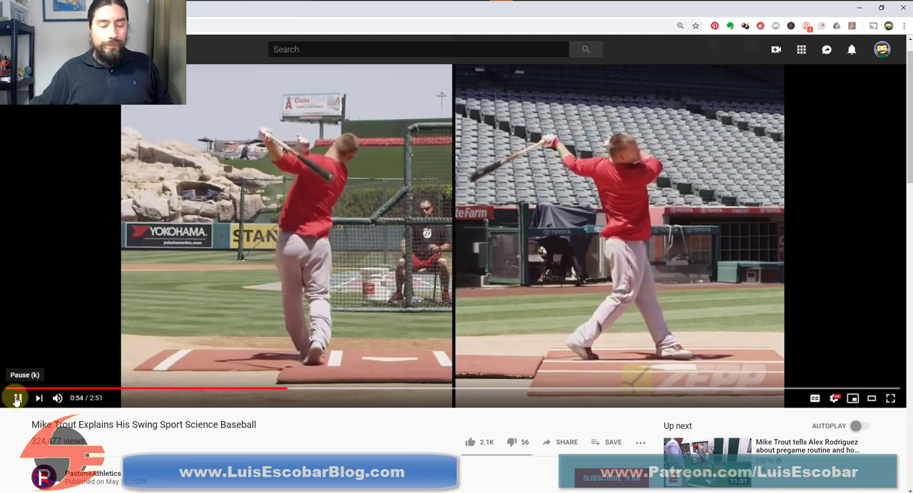
left_click(15, 398)
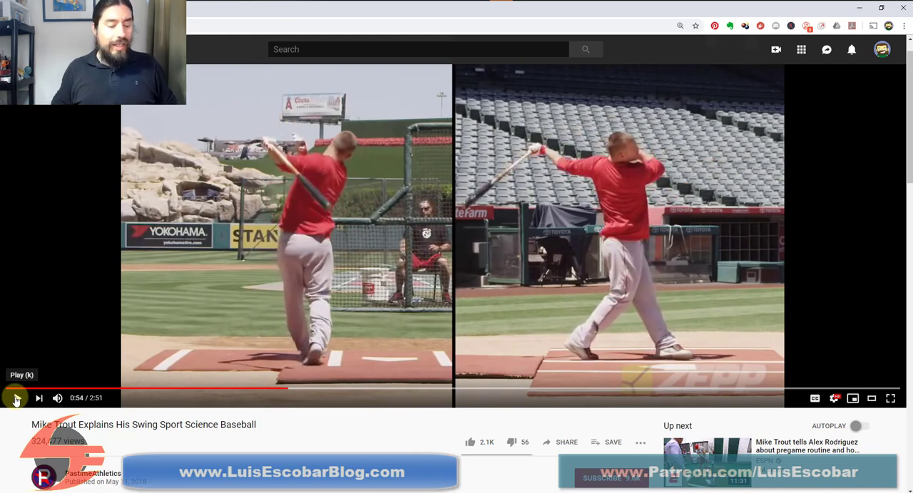
key("Left")
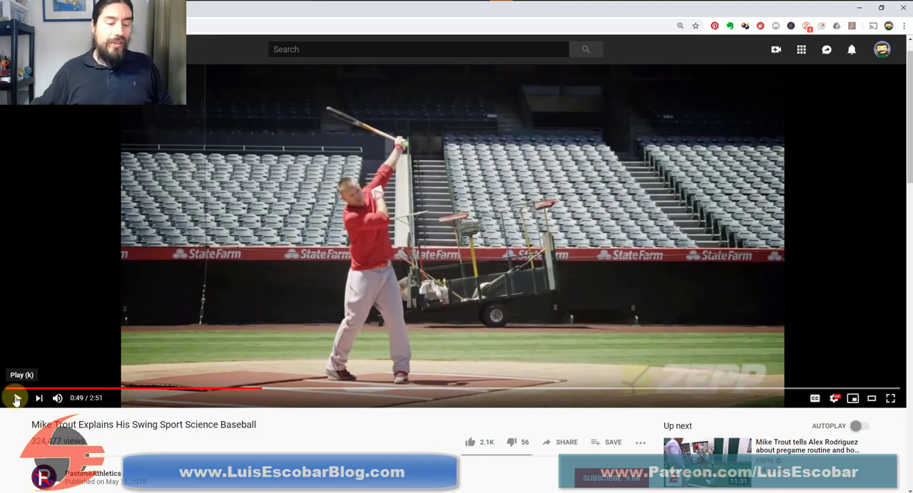
left_click(16, 400)
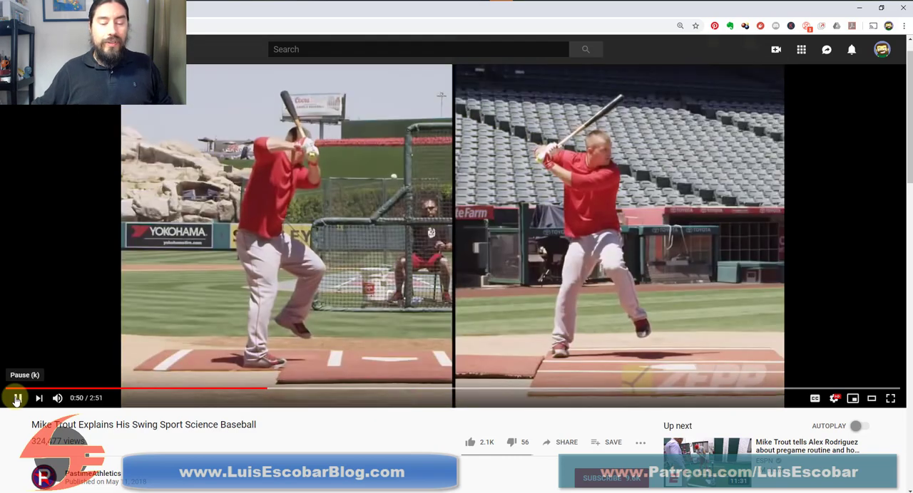
left_click(16, 400)
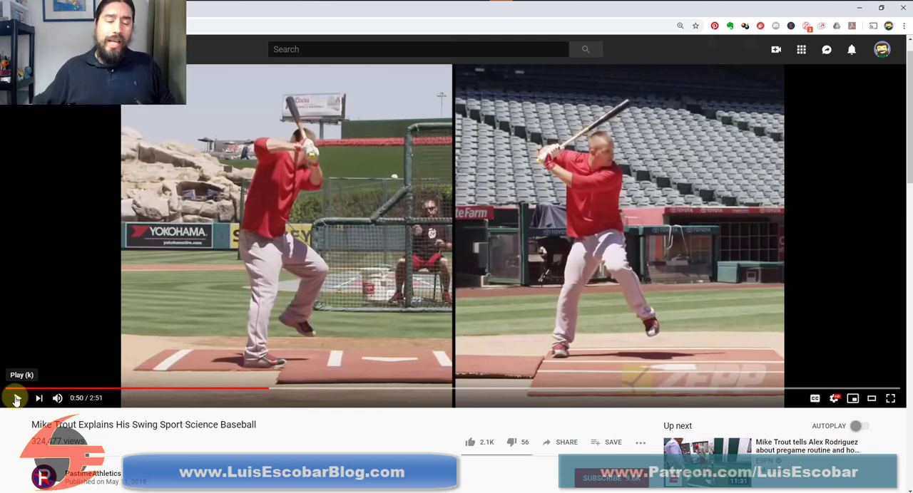
key("Left")
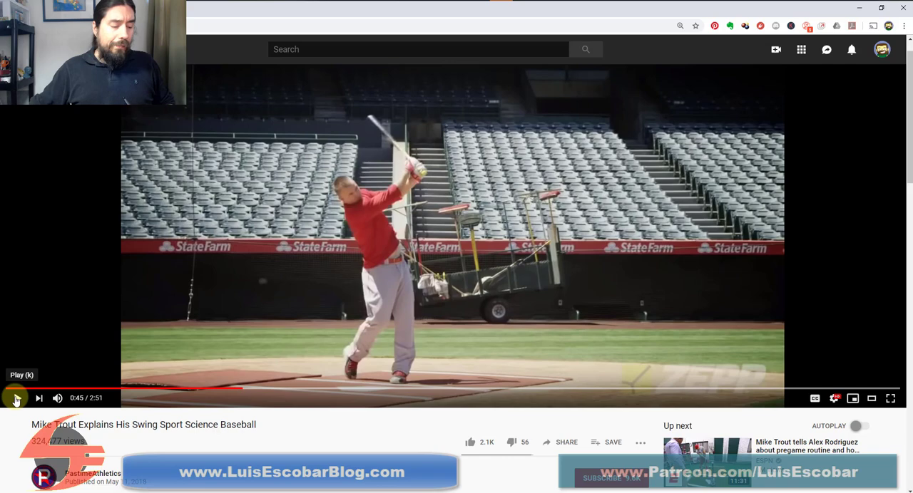
left_click(16, 399)
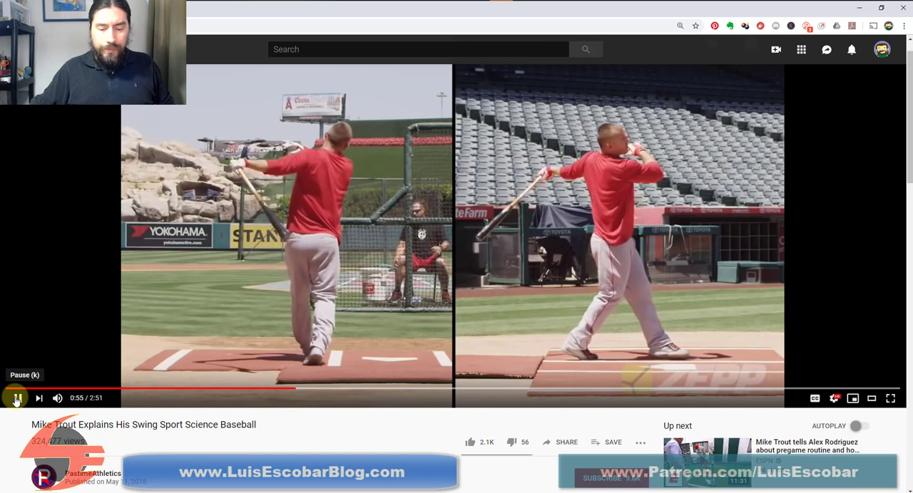
left_click(17, 399)
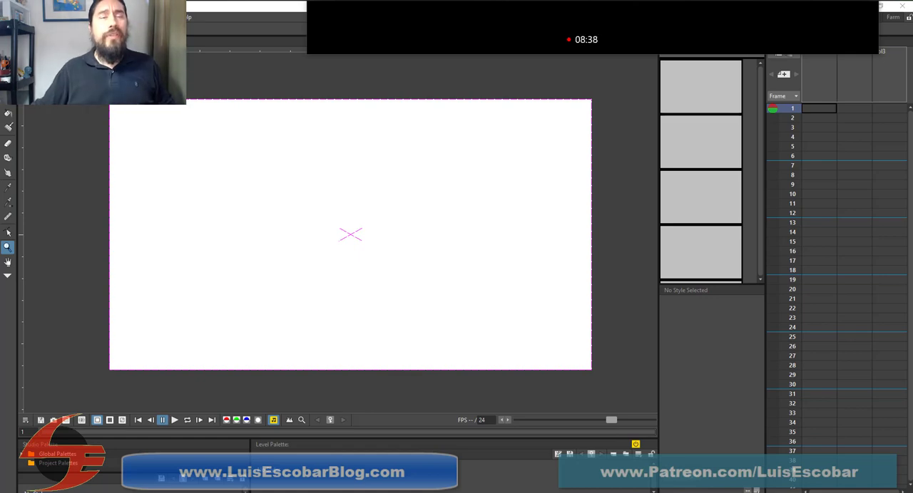
Move the reference video window out of the way and switch to the blank OpenToonz scene
left_click_drag(456, 0, 447, 3)
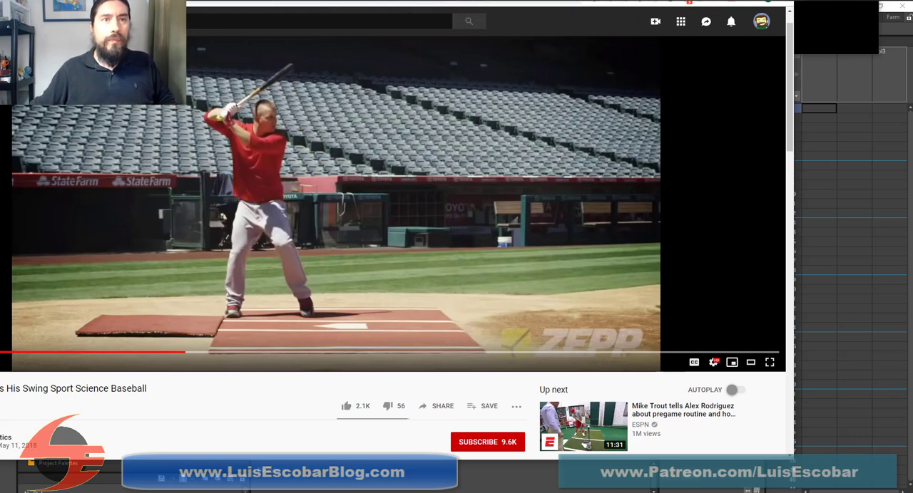
left_click_drag(456, 0, 441, 0)
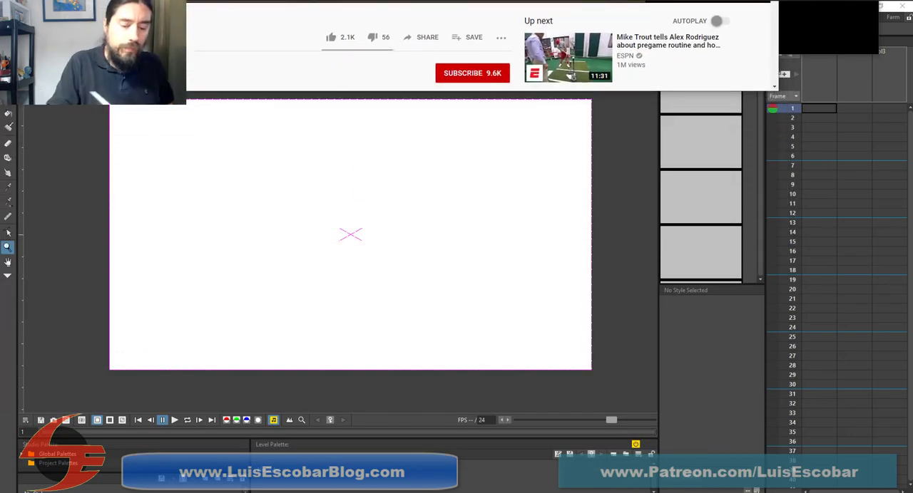
left_click(340, 171)
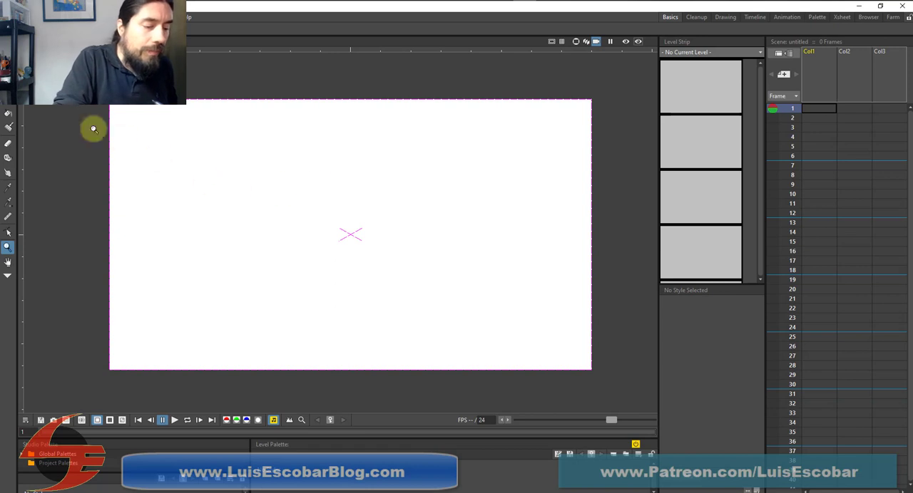
Sketch a large round head with loose overlapping Brush strokes in the upper-left area of the canvas on frame 1
key("b")
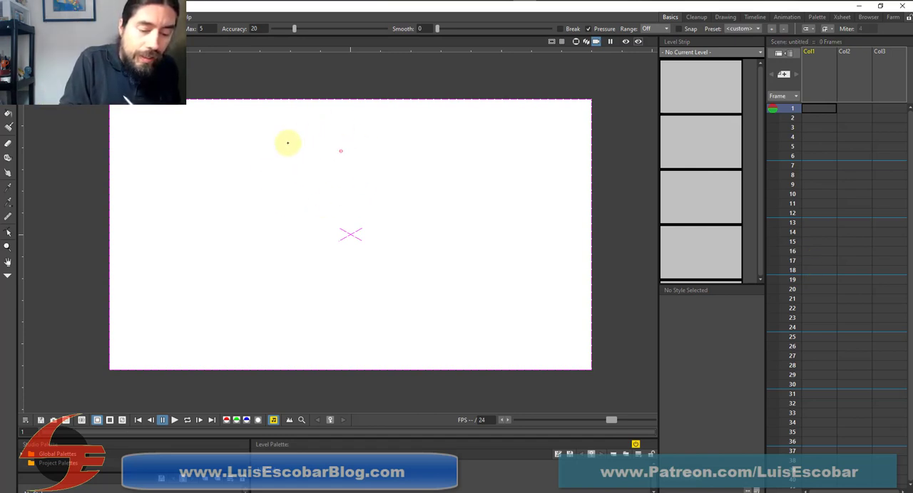
left_click_drag(292, 135, 255, 173)
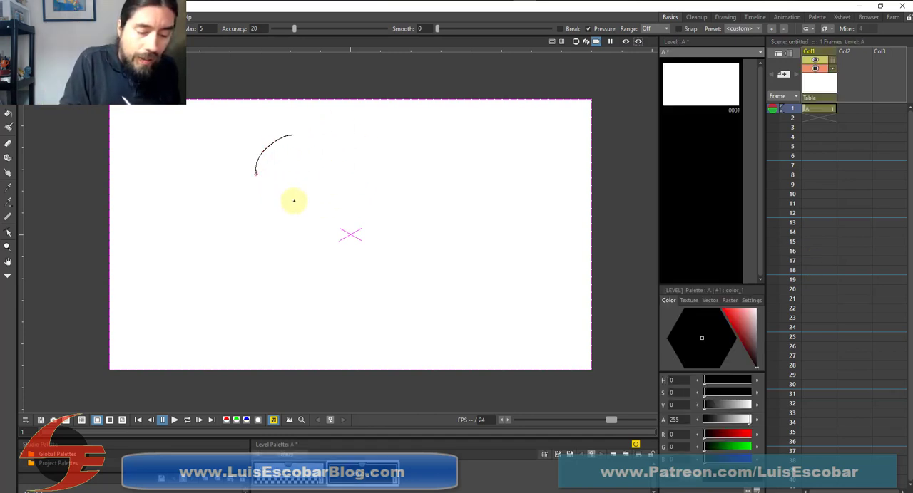
mouse_move(293, 200)
left_mouse_down()
mouse_move(331, 137)
mouse_move(282, 196)
mouse_move(311, 126)
mouse_move(327, 200)
mouse_move(267, 147)
mouse_move(348, 164)
mouse_move(250, 171)
mouse_move(346, 193)
left_mouse_up()
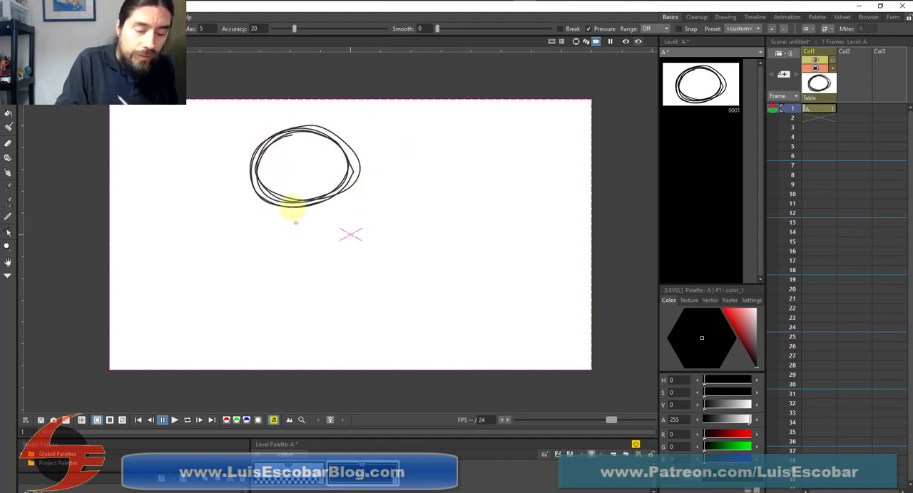
Sketch the batter's small torso, hips, two spread legs with feet, and a bent arm with hands raised behind the head
mouse_move(283, 187)
left_mouse_down()
mouse_move(298, 211)
mouse_move(317, 217)
mouse_move(313, 208)
mouse_move(338, 231)
left_mouse_up()
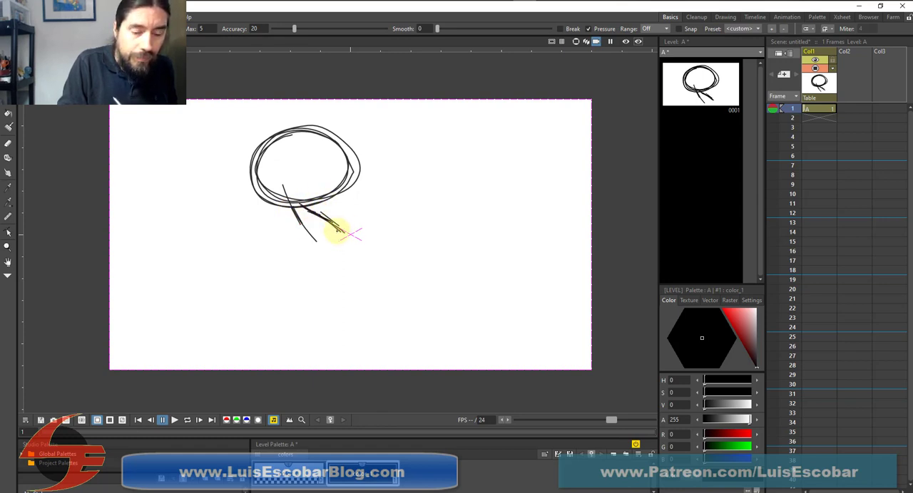
mouse_move(290, 203)
left_mouse_down()
mouse_move(313, 247)
mouse_move(301, 260)
mouse_move(307, 229)
mouse_move(316, 237)
mouse_move(294, 234)
mouse_move(319, 233)
mouse_move(295, 214)
mouse_move(304, 251)
mouse_move(310, 243)
mouse_move(293, 277)
left_mouse_up()
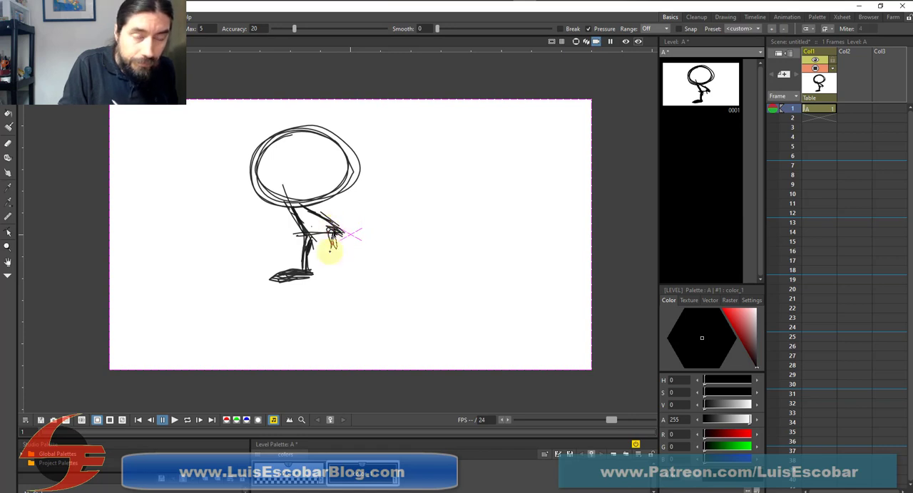
mouse_move(329, 248)
left_mouse_down()
mouse_move(332, 234)
mouse_move(352, 267)
mouse_move(347, 273)
mouse_move(365, 277)
left_mouse_up()
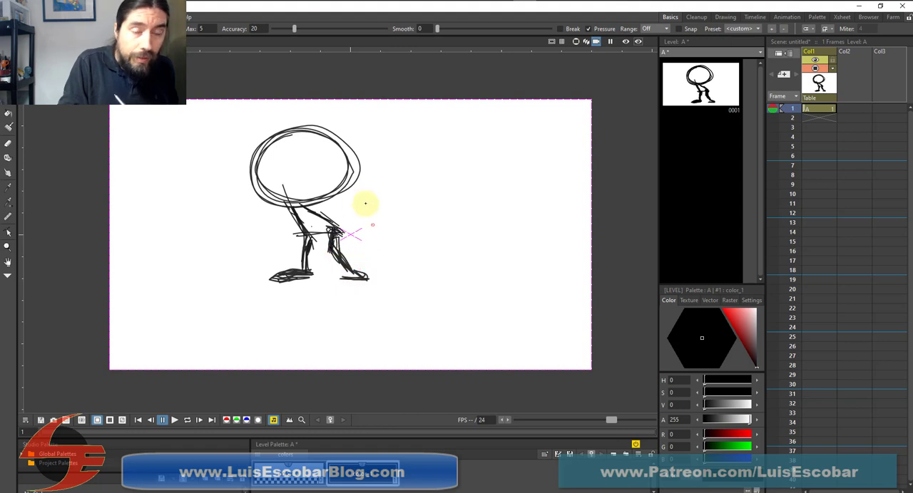
mouse_move(319, 203)
left_mouse_down()
mouse_move(290, 208)
mouse_move(317, 208)
mouse_move(318, 216)
mouse_move(312, 206)
mouse_move(263, 212)
mouse_move(278, 208)
mouse_move(252, 208)
mouse_move(236, 187)
mouse_move(264, 212)
mouse_move(311, 207)
left_mouse_up()
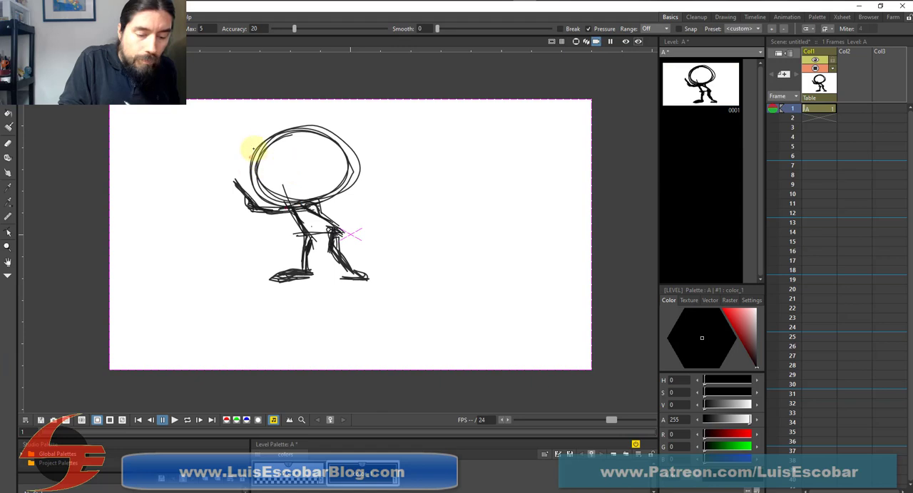
mouse_move(241, 148)
left_mouse_down()
mouse_move(238, 173)
mouse_move(236, 165)
left_mouse_up()
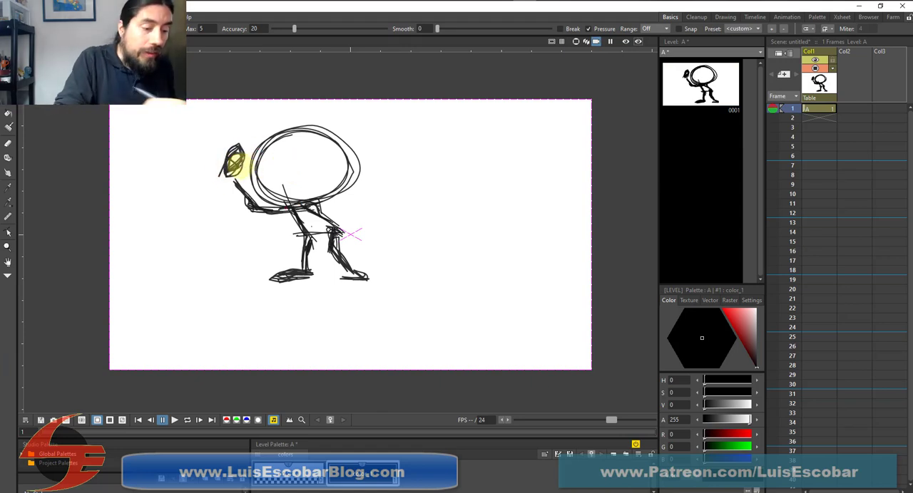
Select the whole batter figure and move it about 9.65 mm right and 24.18 mm down
key("s")
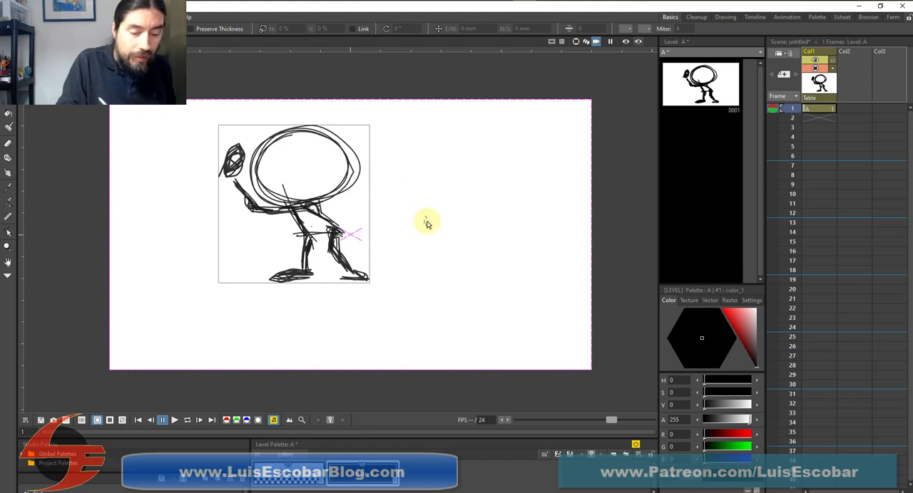
mouse_move(405, 120)
left_mouse_down()
mouse_move(183, 259)
mouse_move(196, 332)
left_mouse_up()
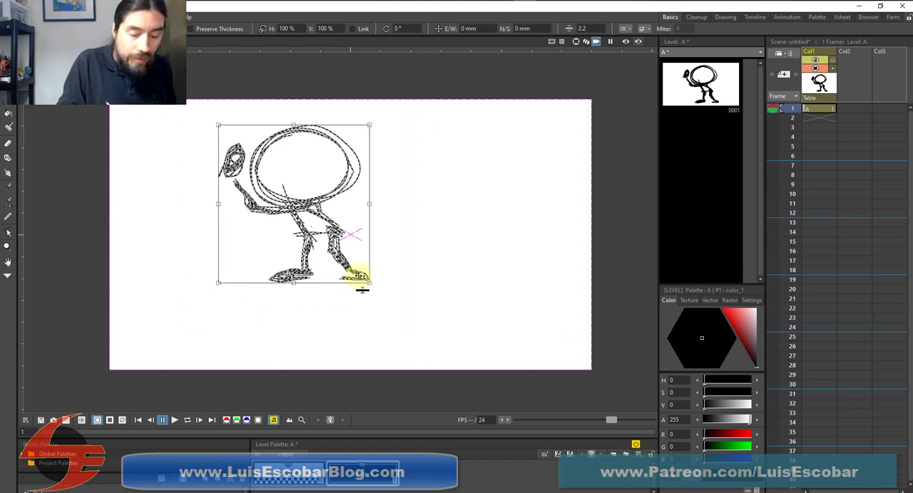
left_click_drag(353, 275, 363, 300)
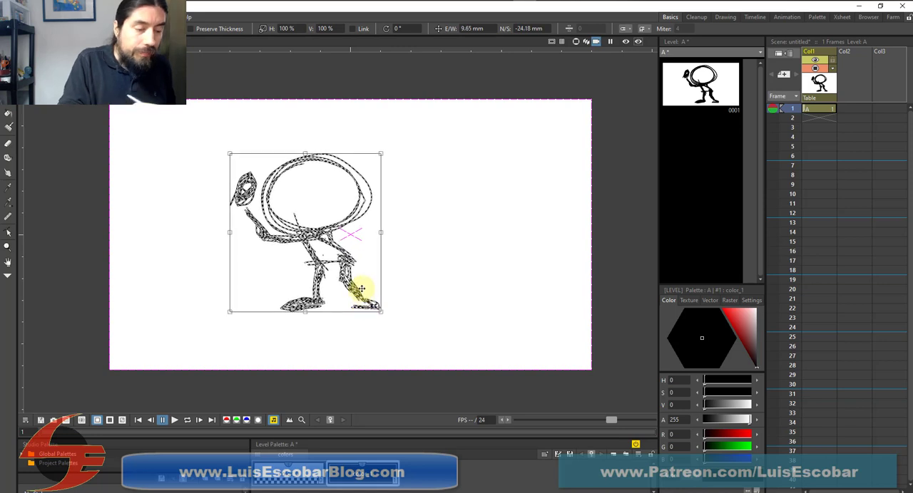
Draw the bat slanting up from the hands over the head, and sketch in the forearms and elbow
key("b")
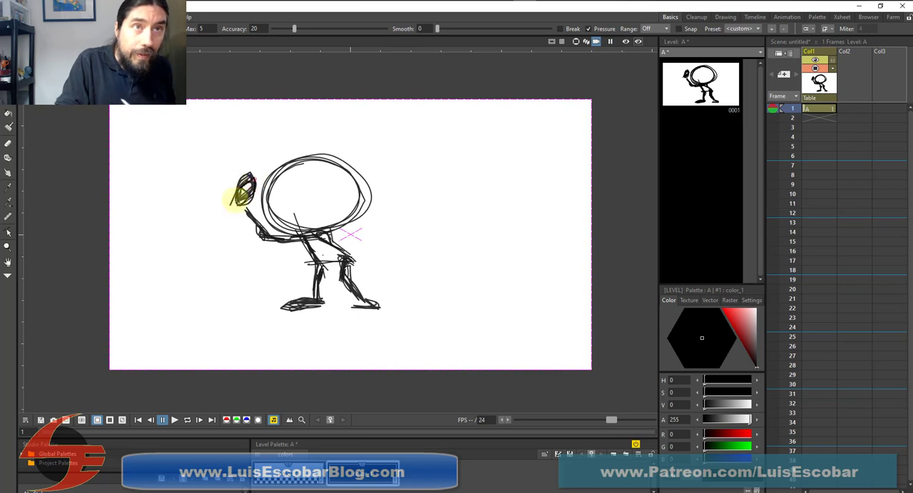
mouse_move(224, 188)
left_mouse_down()
mouse_move(330, 120)
mouse_move(244, 180)
mouse_move(337, 111)
left_mouse_up()
left_click_drag(312, 124, 306, 134)
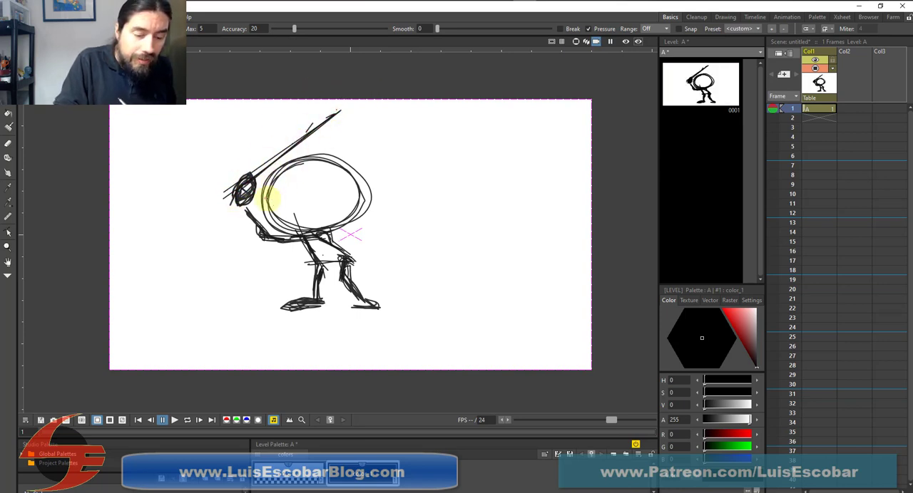
mouse_move(267, 201)
left_mouse_down()
mouse_move(265, 224)
mouse_move(245, 193)
mouse_move(261, 231)
mouse_move(263, 180)
mouse_move(217, 214)
mouse_move(222, 223)
mouse_move(279, 231)
left_mouse_up()
Erase and delete the misplaced elbow and forearm strokes below the batter's hands
key("a")
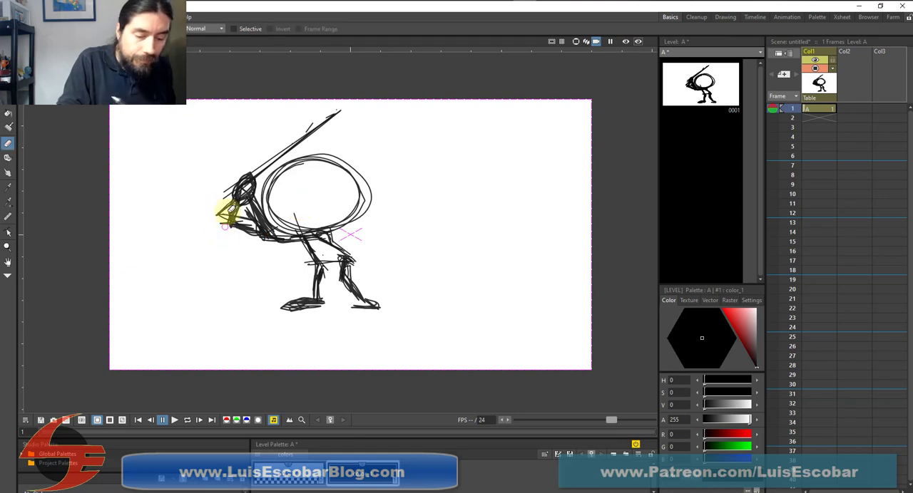
mouse_move(226, 223)
left_mouse_down()
mouse_move(227, 230)
mouse_move(225, 201)
mouse_move(244, 240)
mouse_move(238, 215)
mouse_move(277, 174)
mouse_move(244, 169)
mouse_move(229, 245)
mouse_move(251, 253)
left_mouse_up()
key("s")
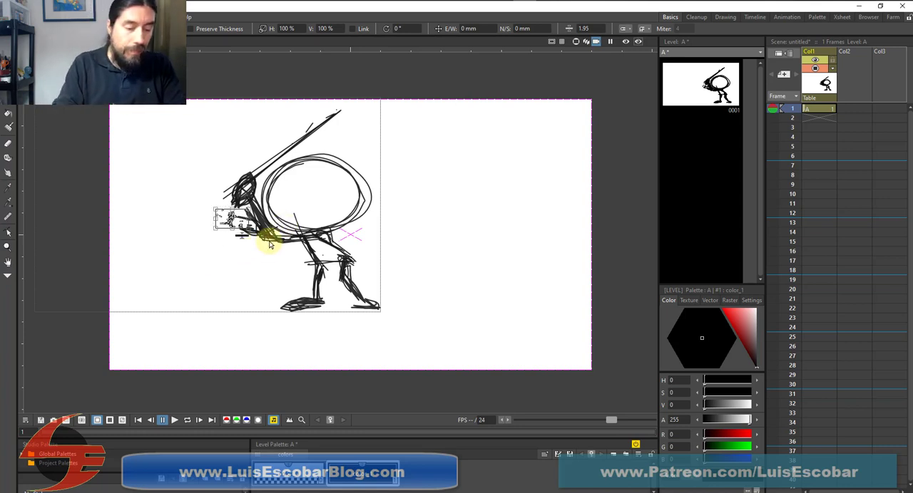
left_click(248, 225)
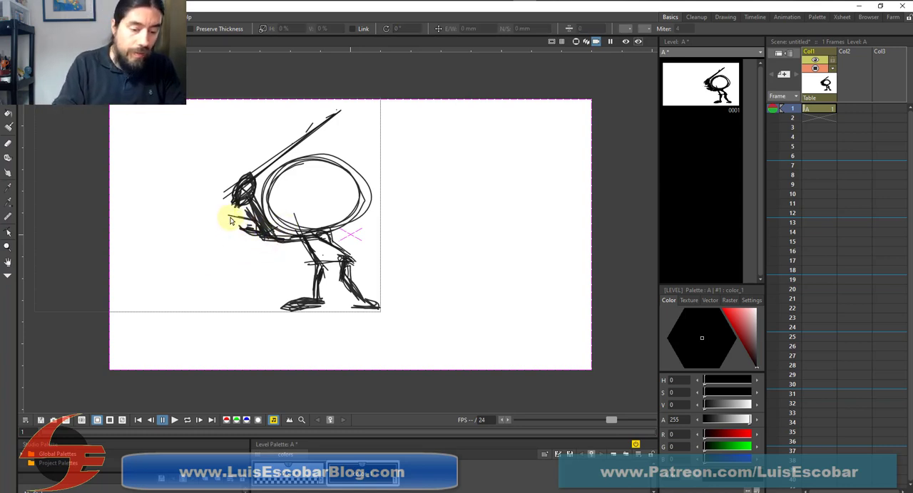
mouse_move(226, 216)
left_mouse_down()
mouse_move(254, 247)
mouse_move(285, 240)
mouse_move(245, 224)
mouse_move(259, 247)
mouse_move(306, 261)
mouse_move(254, 226)
mouse_move(273, 247)
mouse_move(270, 230)
mouse_move(261, 253)
mouse_move(276, 233)
mouse_move(256, 254)
left_mouse_up()
left_click(236, 225)
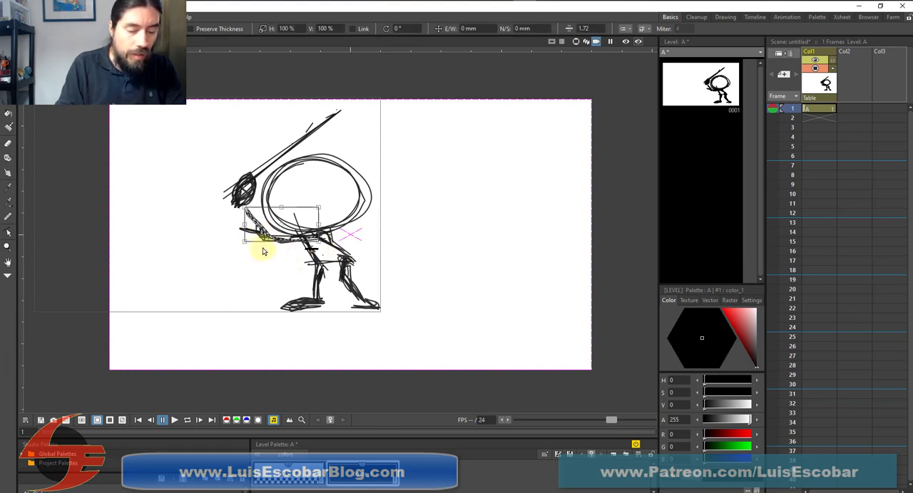
key("Delete")
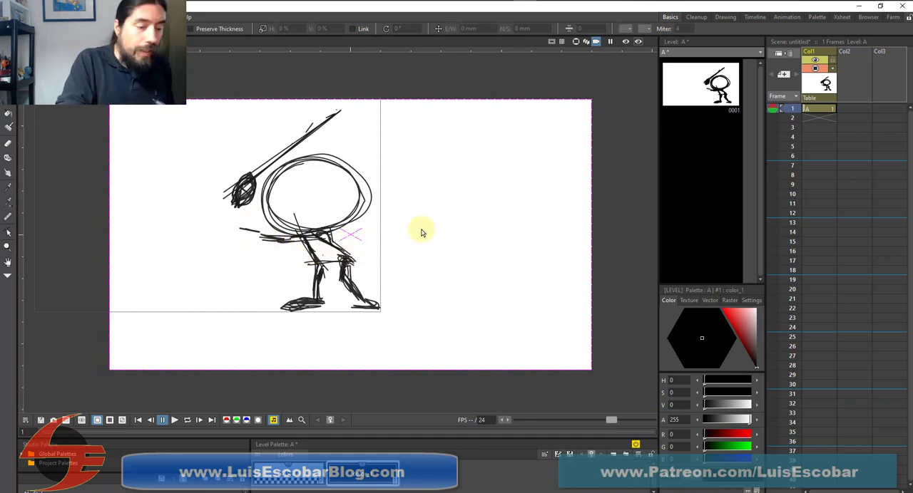
Redraw the arm with Brush strokes running from the hands diagonally down to the shoulder
key("b")
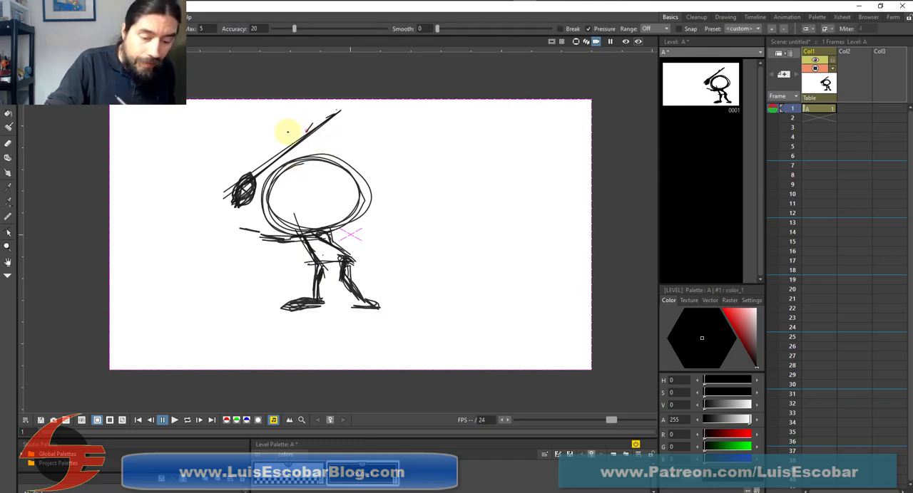
left_click_drag(252, 197, 288, 230)
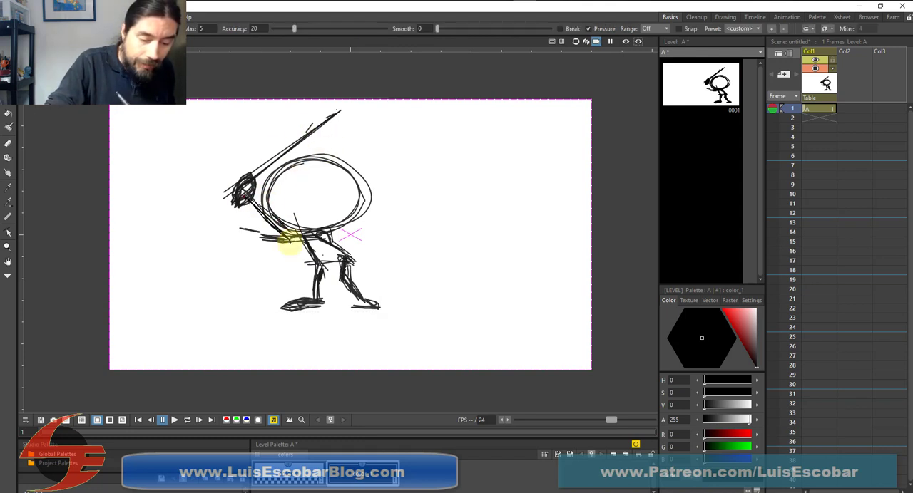
mouse_move(252, 202)
left_mouse_down()
mouse_move(300, 240)
mouse_move(295, 233)
left_mouse_up()
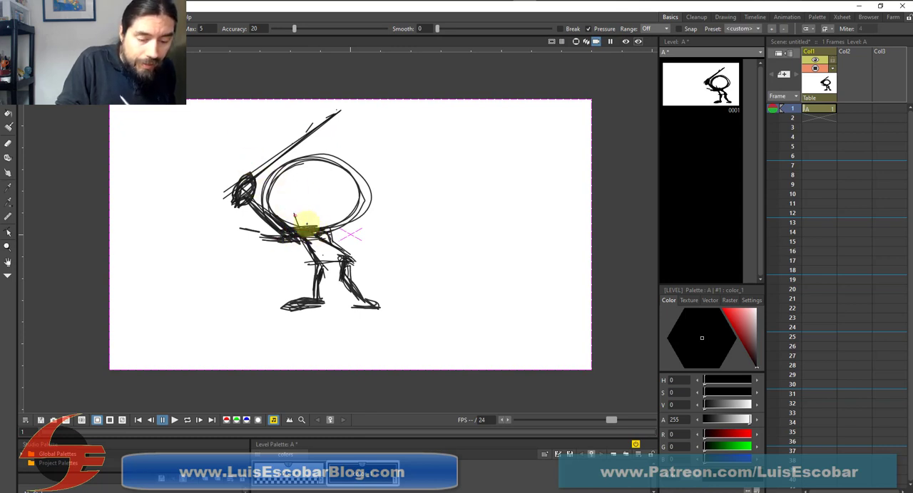
Sketch the bent forearm down from the hands, thicken the thighs, and add a slanted line across the wrists
mouse_move(294, 213)
left_mouse_down()
mouse_move(254, 226)
mouse_move(249, 211)
mouse_move(250, 230)
mouse_move(243, 212)
mouse_move(254, 232)
mouse_move(247, 210)
mouse_move(259, 228)
mouse_move(274, 226)
mouse_move(254, 231)
mouse_move(295, 234)
mouse_move(285, 235)
mouse_move(309, 253)
mouse_move(295, 234)
mouse_move(309, 258)
mouse_move(321, 237)
mouse_move(325, 251)
mouse_move(320, 239)
mouse_move(344, 253)
left_mouse_up()
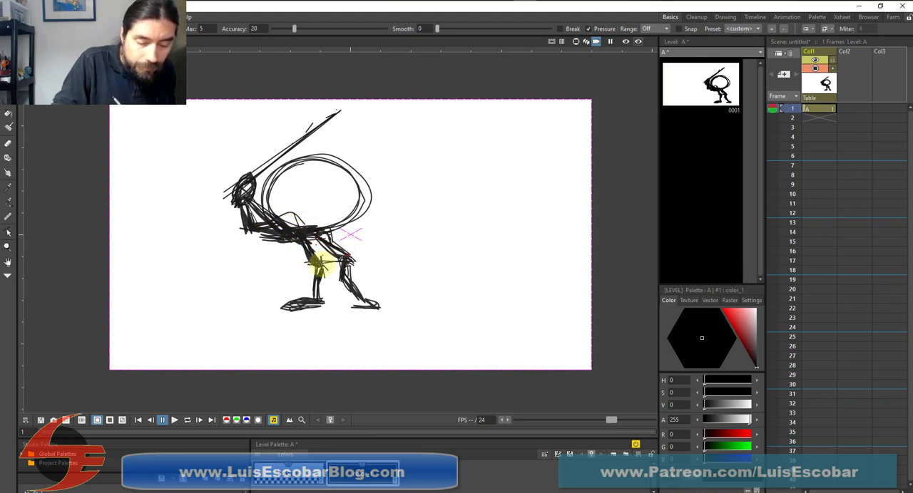
left_click_drag(300, 232, 312, 269)
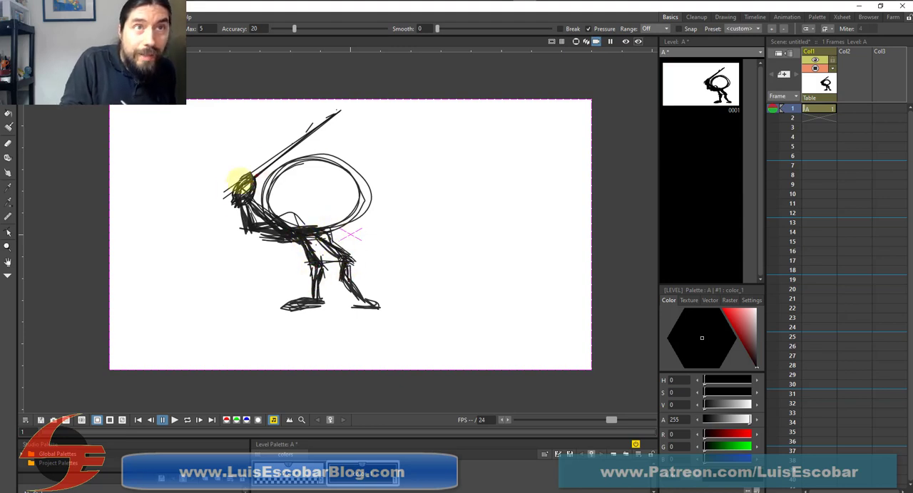
left_click(322, 131)
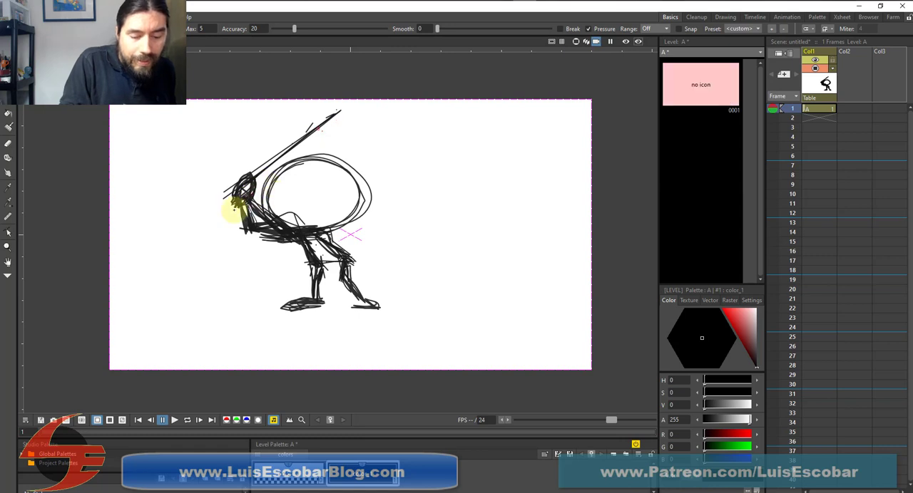
left_click_drag(231, 204, 207, 224)
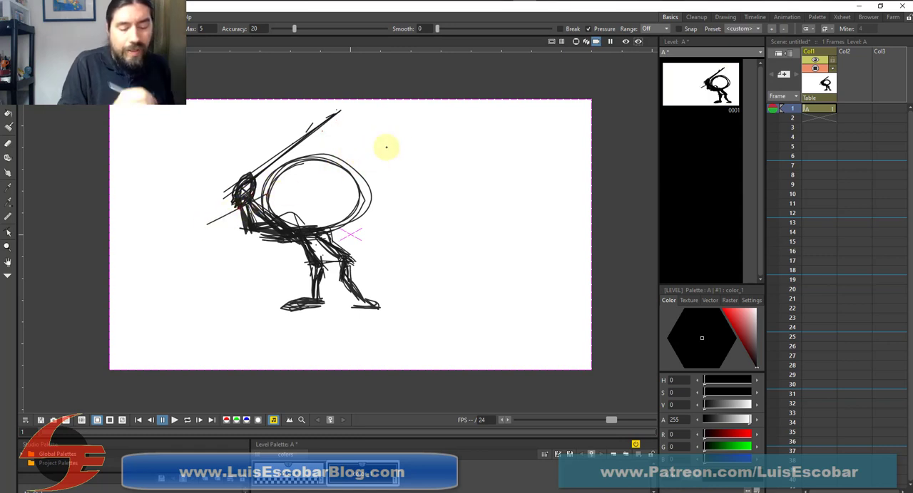
Draw a long, rounded ear-like shape slanting up and outward from the upper right of the batter's head
left_click(332, 168)
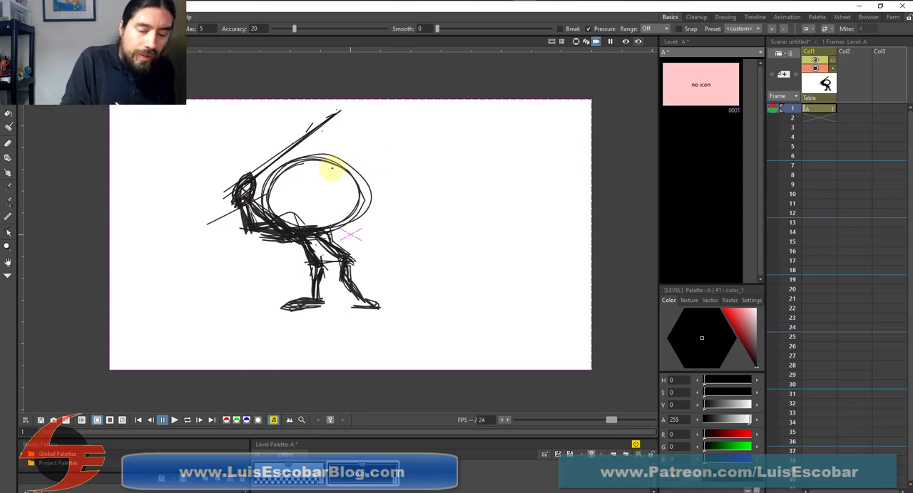
left_click(378, 154)
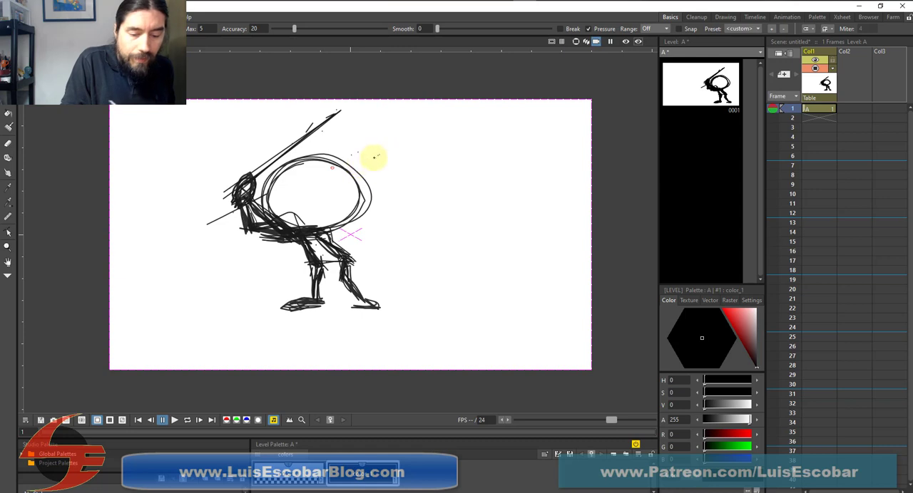
mouse_move(357, 152)
left_mouse_down()
mouse_move(387, 154)
mouse_move(350, 173)
mouse_move(398, 137)
mouse_move(343, 163)
mouse_move(395, 148)
mouse_move(353, 169)
mouse_move(376, 136)
left_mouse_up()
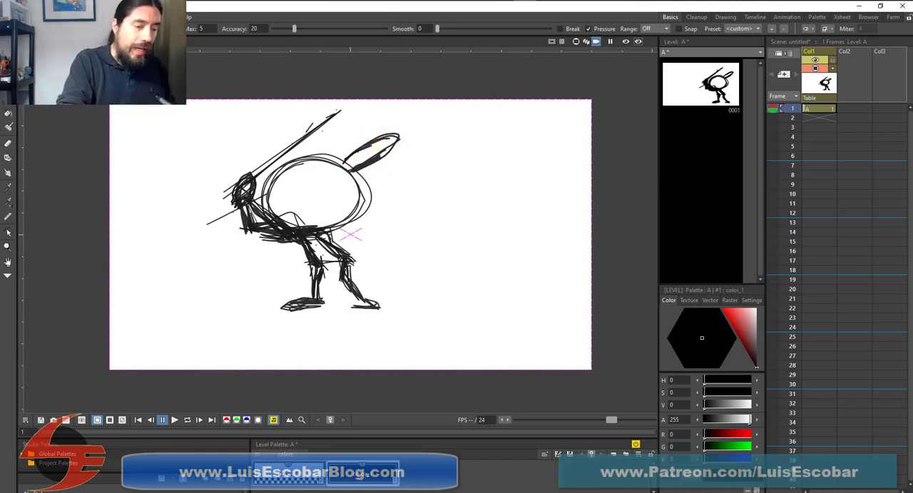
Select and delete the batter's hands and forearm strokes, along with the slanted line across the wrists
key("s")
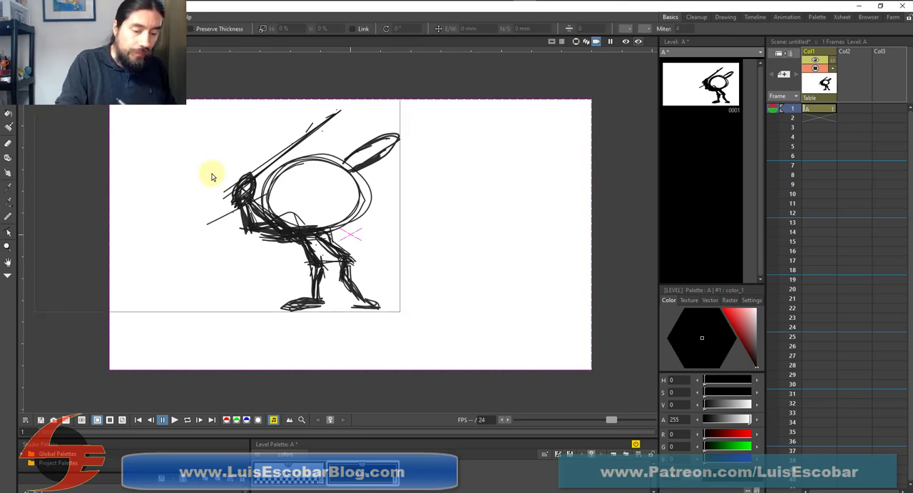
left_click_drag(212, 173, 265, 256)
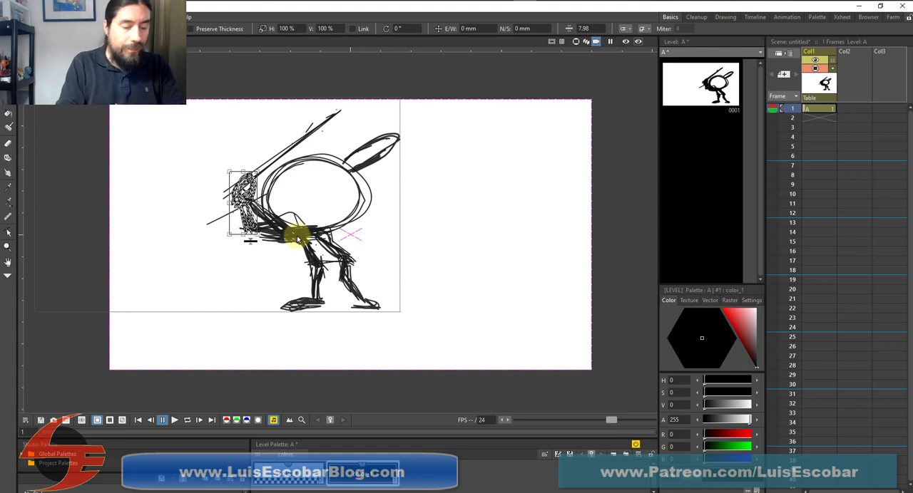
key("Delete")
left_click(246, 206)
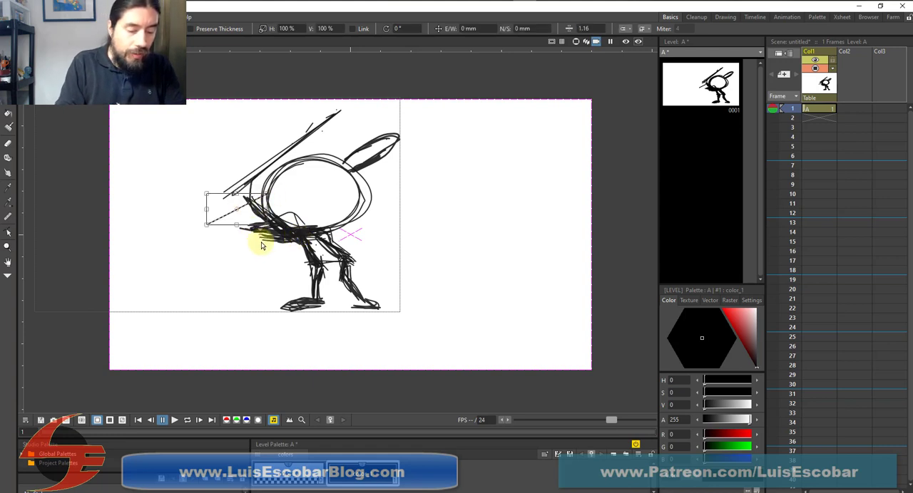
key("Delete")
left_click(260, 227)
key("Delete")
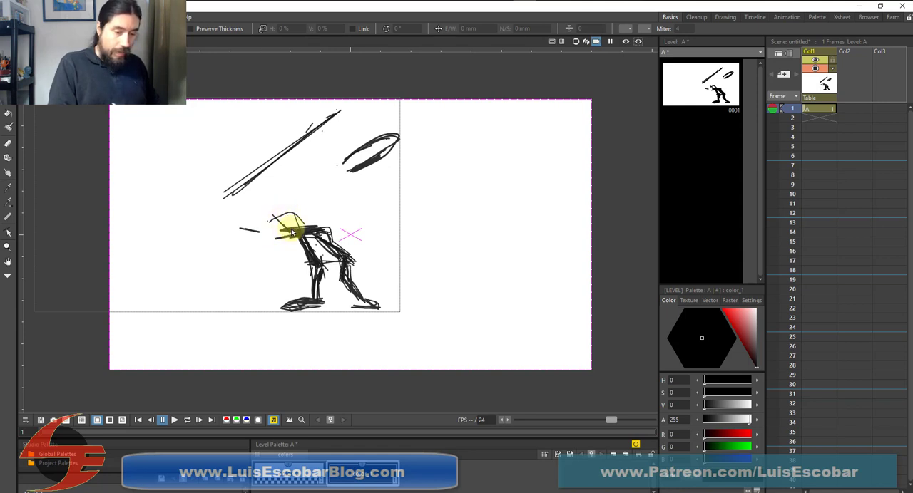
key("ctrl+z")
key("ctrl+z")
key("ctrl+z")
Delete the arm strokes that run diagonally from the bat handle to the shoulder, keeping the head outline
left_click(288, 227)
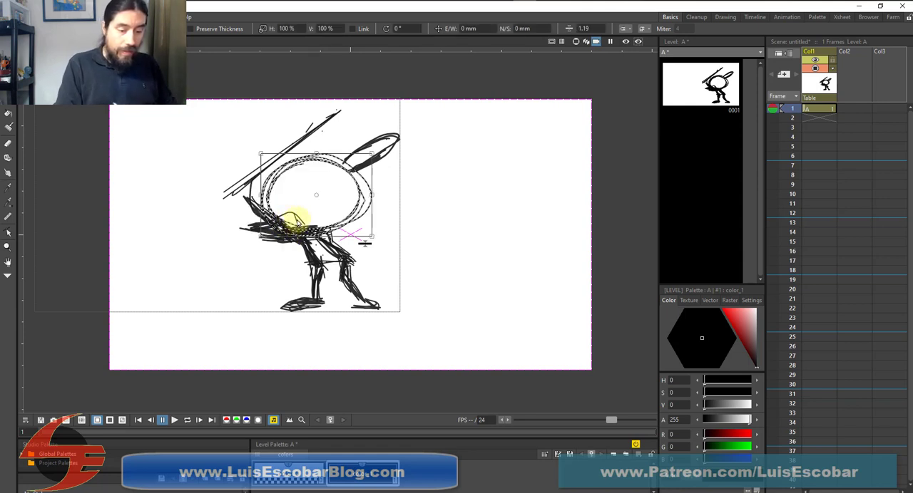
left_click(255, 231)
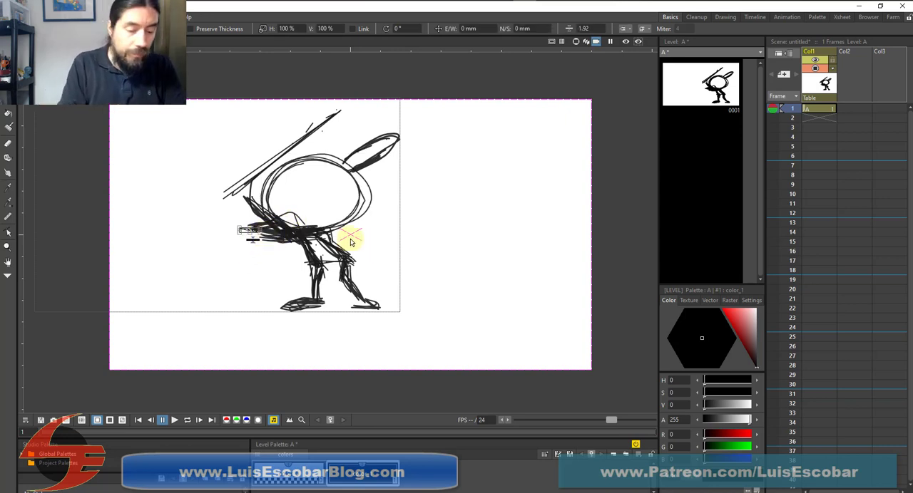
left_click(266, 225)
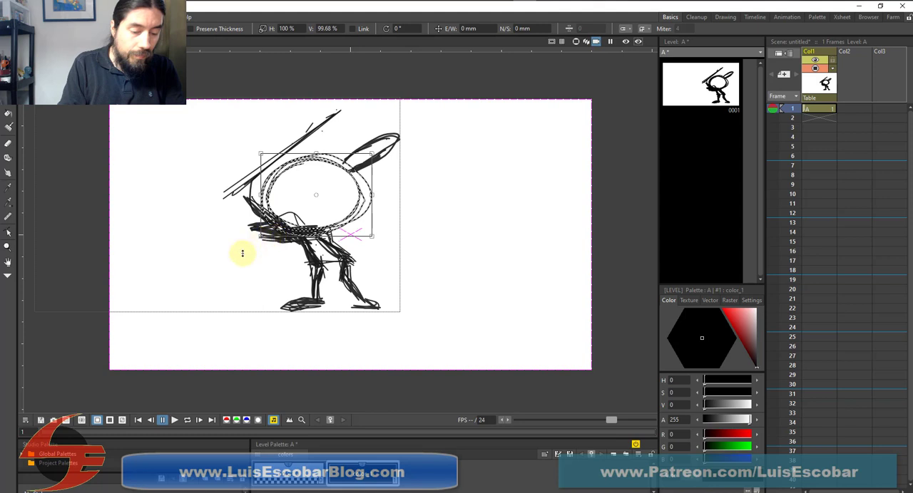
left_click(243, 253)
left_click(256, 214)
key("Delete")
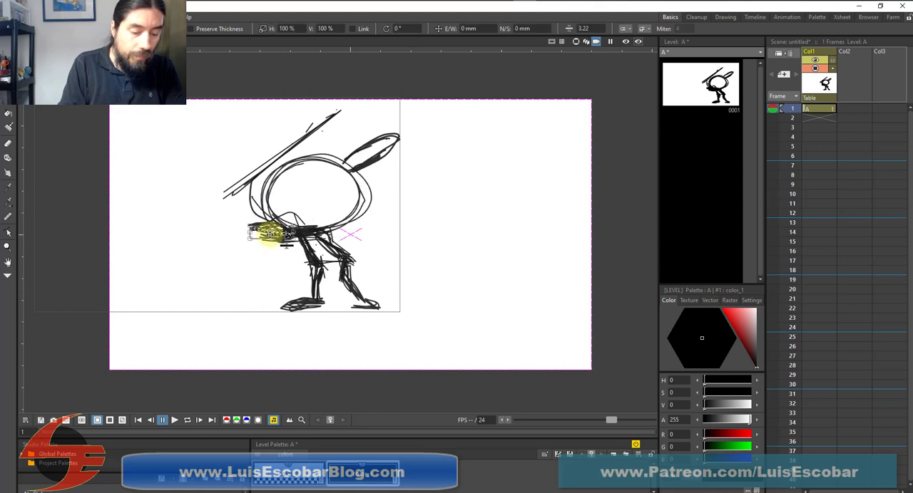
Delete the leftover arm line beside the head and the long bat strokes slanting above it
left_click(257, 185)
mouse_move(258, 179)
left_mouse_down()
mouse_move(251, 175)
mouse_move(251, 202)
mouse_move(254, 186)
left_mouse_up()
key("Delete")
left_click(255, 184)
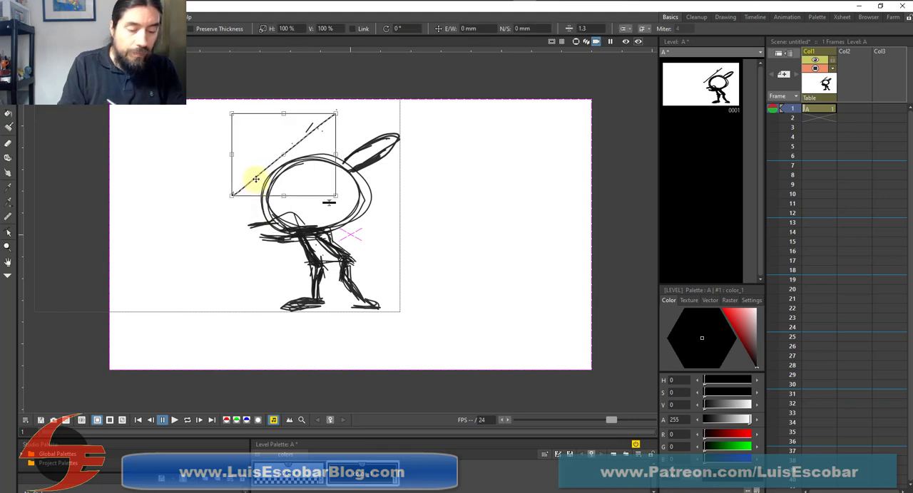
key("Delete")
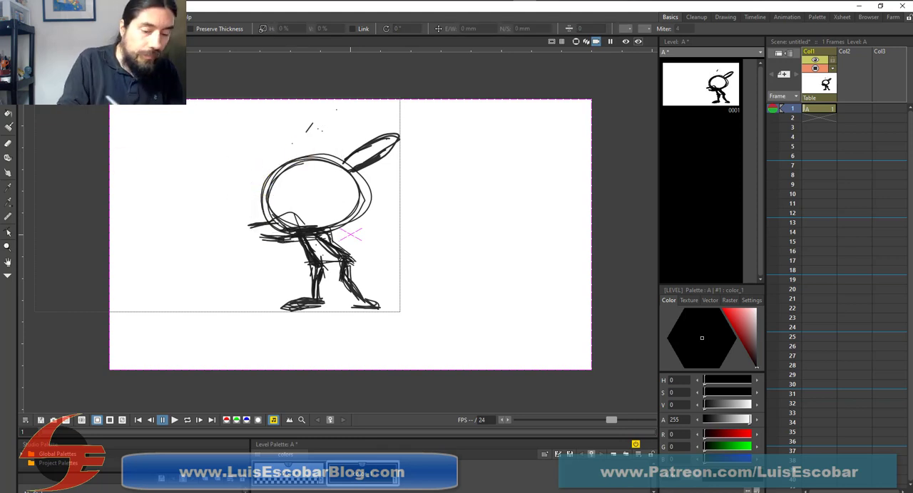
Redraw the bent arms with Brush strokes, placing the clenched hands low beside the head with a short bat handle
key("b")
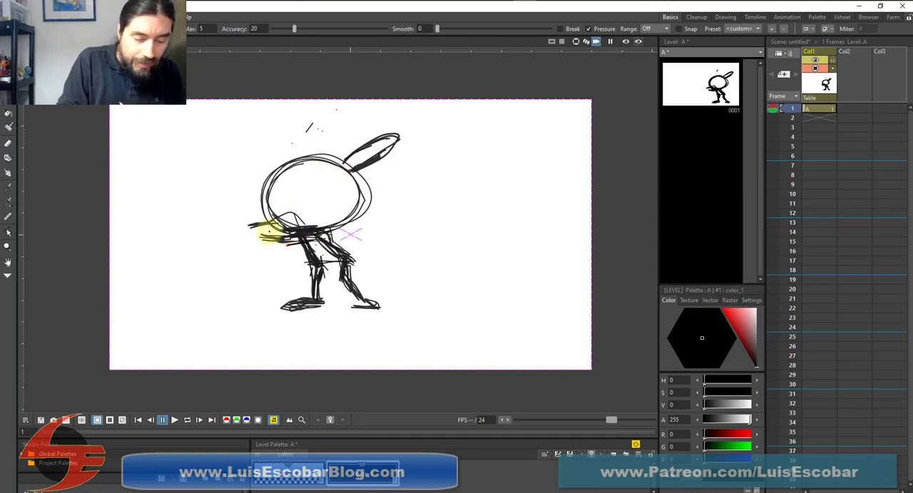
mouse_move(269, 232)
left_mouse_down()
mouse_move(261, 241)
mouse_move(270, 232)
left_mouse_up()
mouse_move(315, 242)
left_mouse_down()
mouse_move(273, 263)
mouse_move(305, 241)
mouse_move(288, 251)
mouse_move(305, 246)
mouse_move(271, 245)
mouse_move(301, 241)
mouse_move(288, 248)
mouse_move(268, 239)
left_mouse_up()
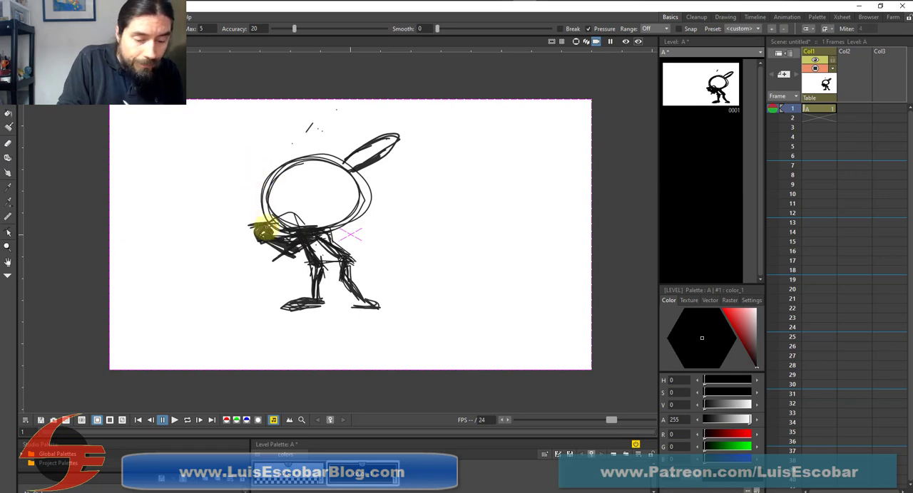
left_click_drag(265, 221, 232, 233)
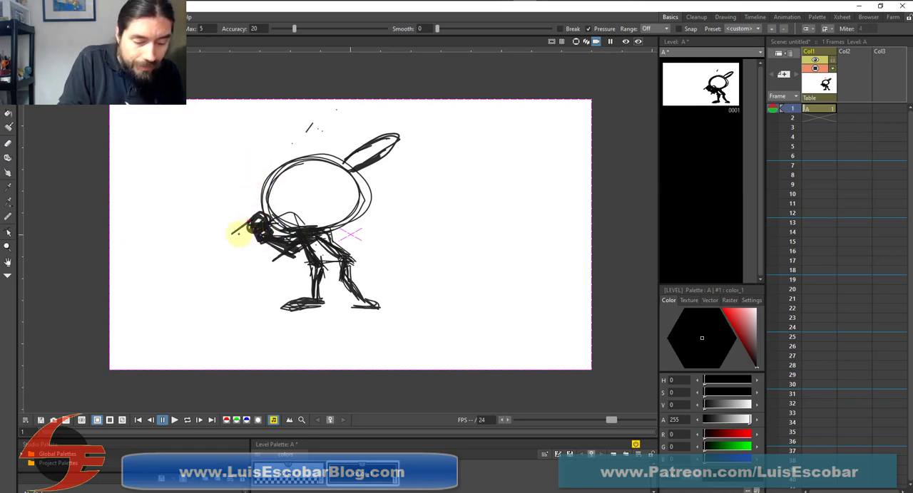
left_click_drag(288, 228, 374, 201)
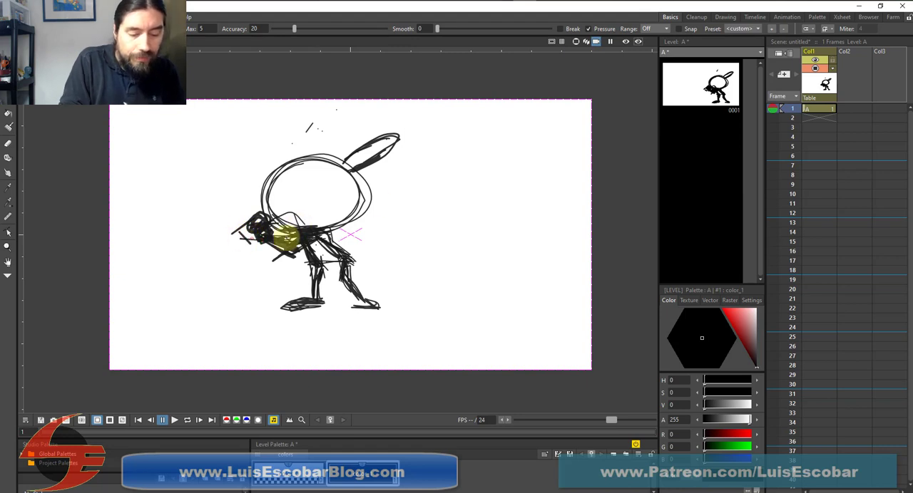
mouse_move(262, 239)
left_mouse_down()
mouse_move(319, 244)
mouse_move(288, 257)
mouse_move(251, 235)
mouse_move(284, 255)
left_mouse_up()
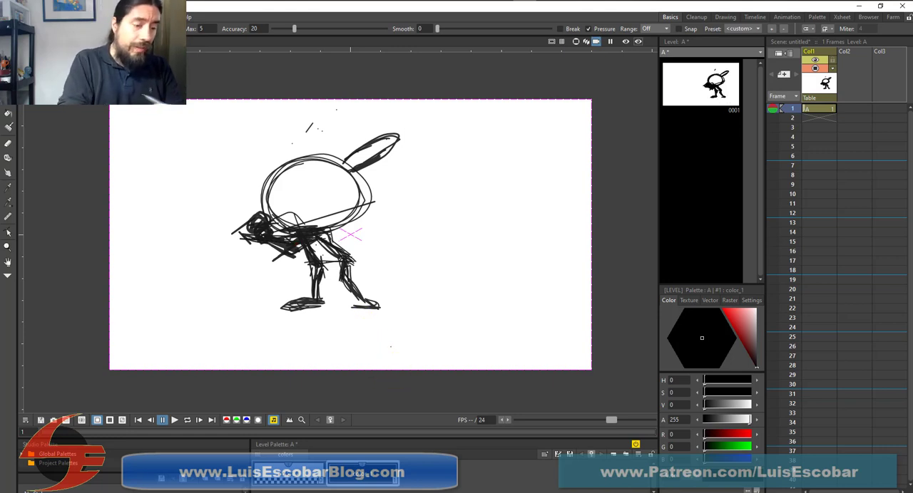
Select and delete the long slanted stroke crossing the lower part of the head
key("s")
left_click(342, 209)
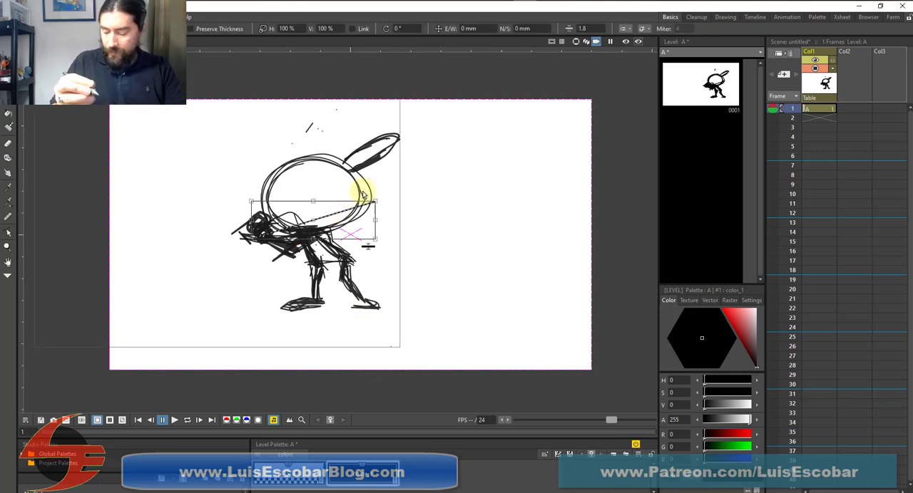
key("Delete")
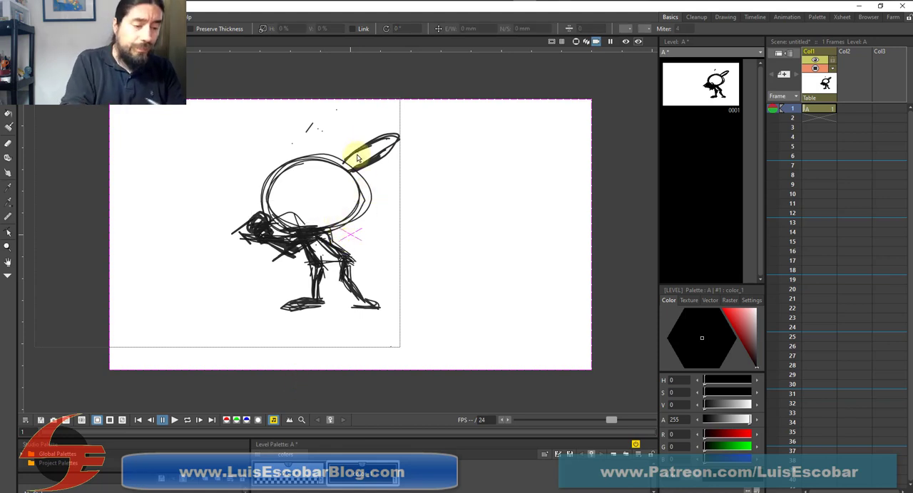
Draw two vertical eye strokes, a curved arch over the top of the head, and a slanted mouth
key("b")
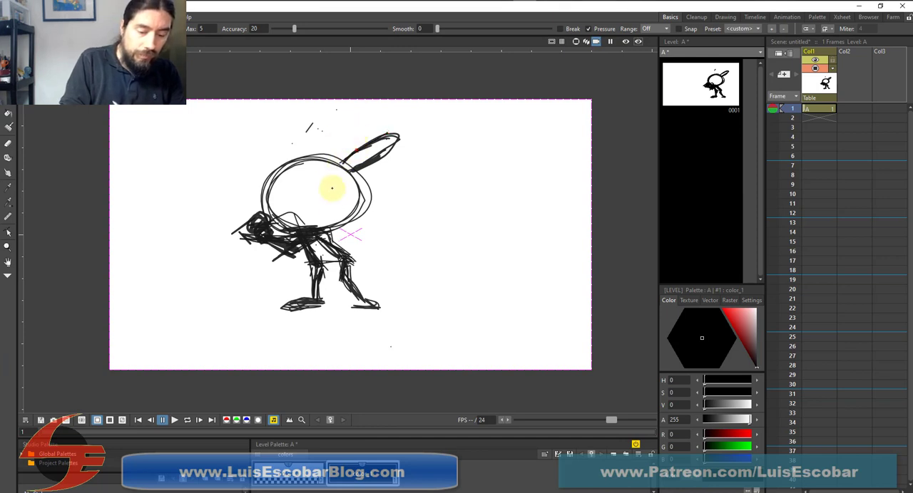
left_click_drag(329, 183, 333, 201)
mouse_move(337, 181)
left_mouse_down()
mouse_move(309, 174)
mouse_move(330, 145)
left_mouse_up()
mouse_move(307, 184)
left_mouse_down()
mouse_move(337, 150)
mouse_move(320, 153)
mouse_move(341, 161)
left_mouse_up()
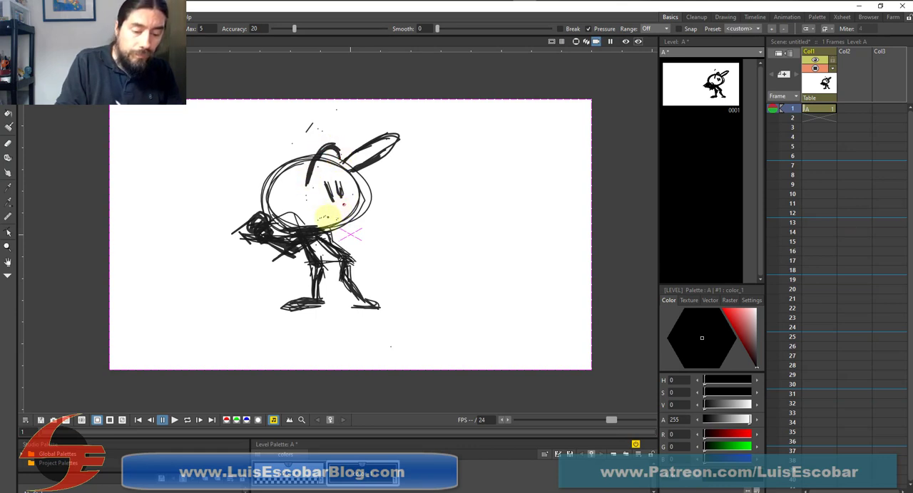
left_click_drag(329, 218, 344, 205)
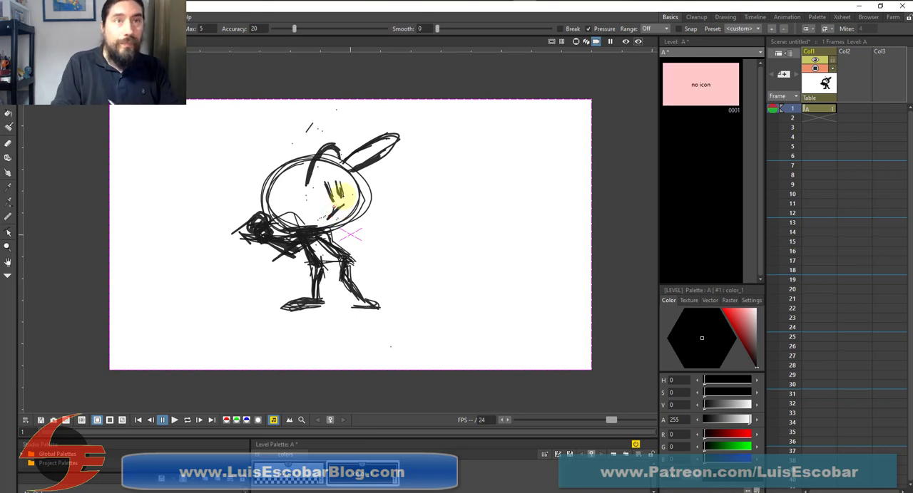
Thicken both legs with Brush strokes and darken the foot shapes
mouse_move(345, 268)
left_mouse_down()
mouse_move(342, 261)
mouse_move(359, 309)
mouse_move(366, 306)
mouse_move(329, 294)
mouse_move(307, 311)
left_mouse_up()
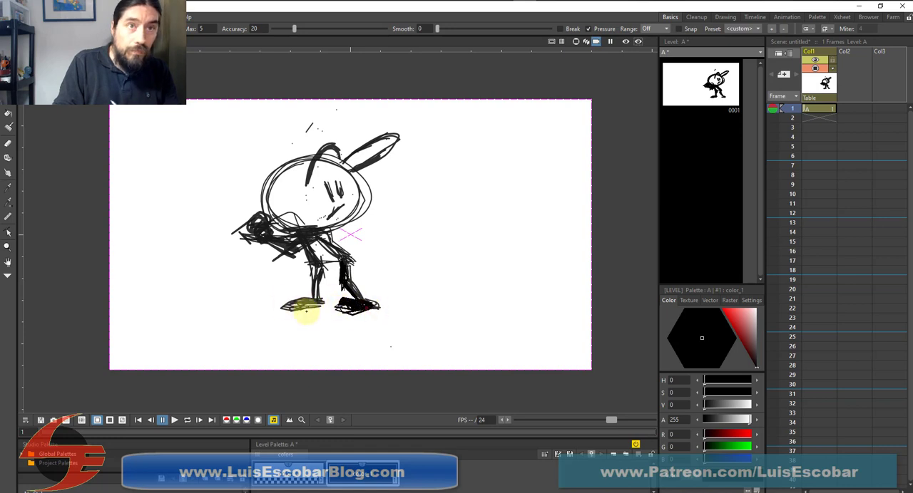
mouse_move(316, 268)
left_mouse_down()
mouse_move(305, 286)
mouse_move(305, 275)
mouse_move(306, 302)
left_mouse_up()
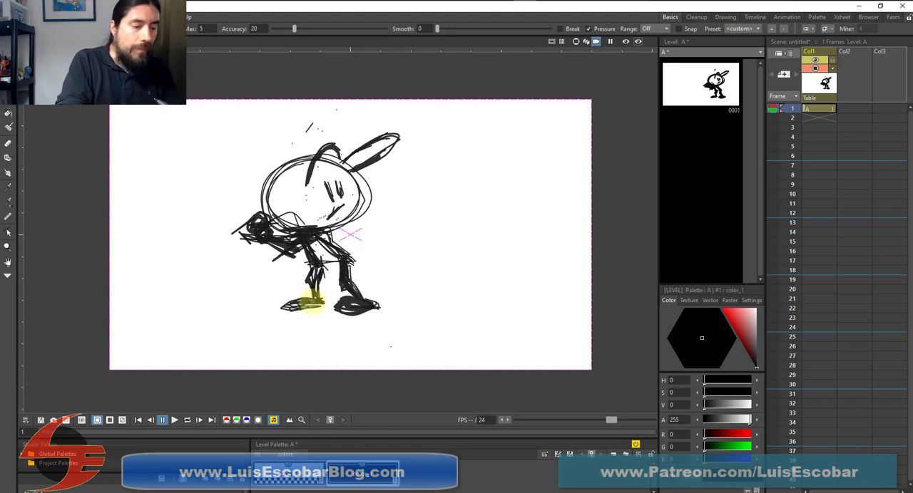
left_click_drag(311, 303, 301, 302)
left_click_drag(348, 258, 330, 242)
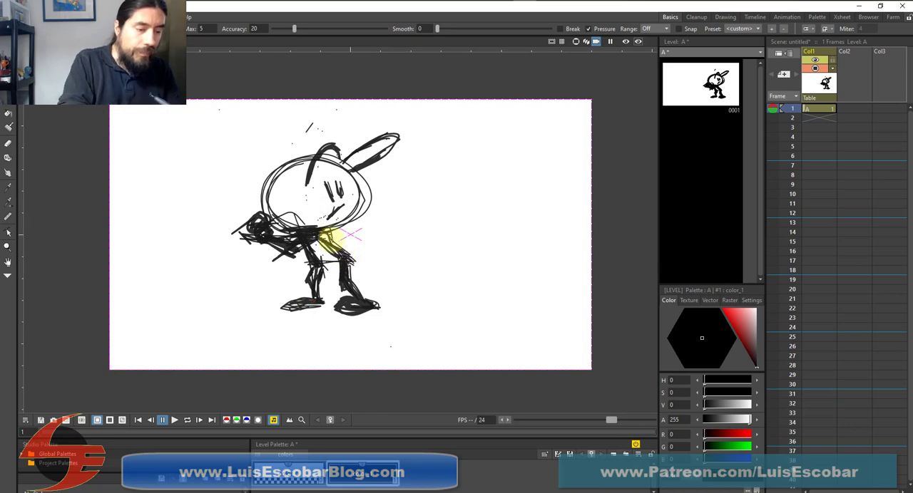
Select and delete the lower leg and foot on the right side of the figure
left_click(9, 56)
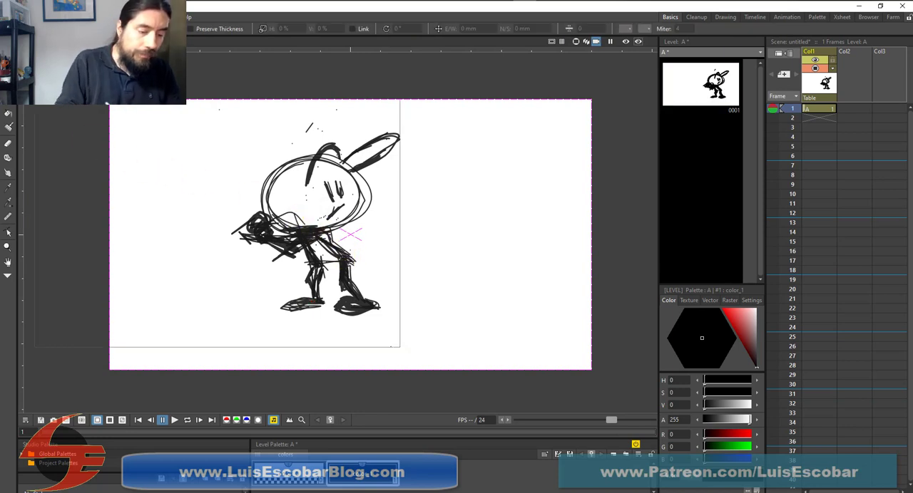
left_click(358, 280)
key("Delete")
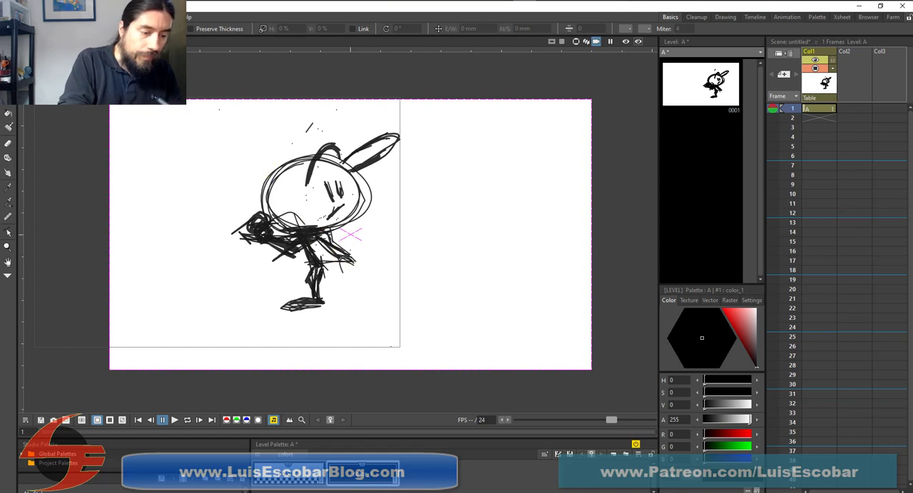
Redraw the right leg extended diagonally outward with a flat foot, and fill out the bent left lower leg
key("b")
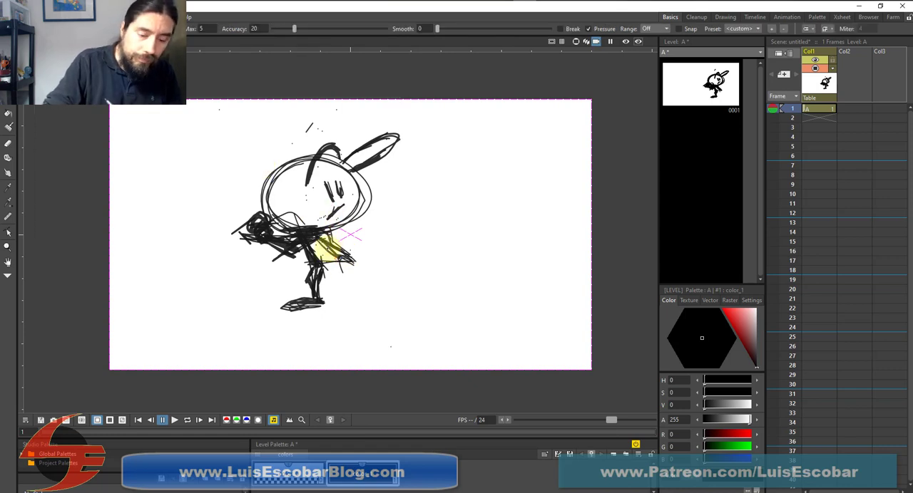
mouse_move(341, 262)
left_mouse_down()
mouse_move(369, 289)
mouse_move(336, 249)
mouse_move(384, 306)
mouse_move(411, 302)
mouse_move(385, 293)
mouse_move(356, 304)
mouse_move(380, 310)
mouse_move(363, 305)
mouse_move(371, 296)
mouse_move(360, 276)
mouse_move(317, 266)
mouse_move(308, 251)
mouse_move(332, 264)
left_mouse_up()
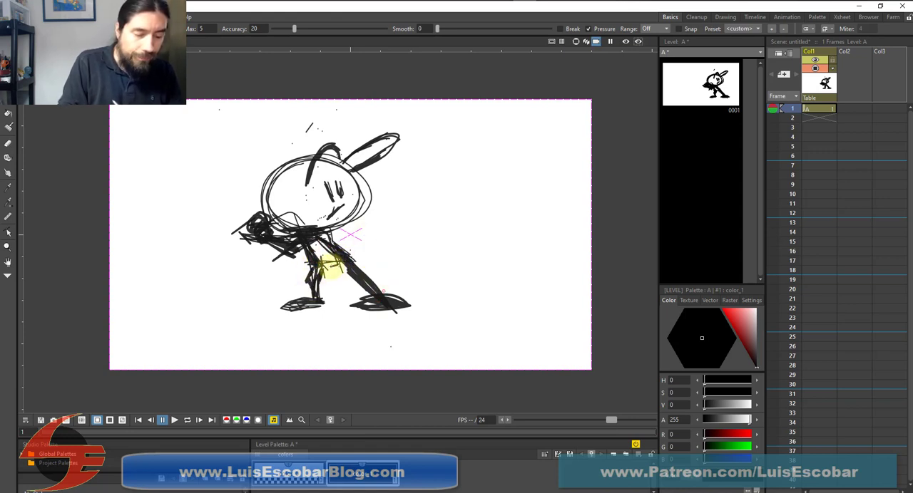
mouse_move(323, 267)
left_mouse_down()
mouse_move(301, 289)
mouse_move(308, 276)
mouse_move(308, 298)
mouse_move(313, 267)
mouse_move(322, 301)
mouse_move(308, 267)
mouse_move(307, 300)
mouse_move(313, 265)
mouse_move(325, 297)
mouse_move(314, 266)
mouse_move(328, 303)
left_mouse_up()
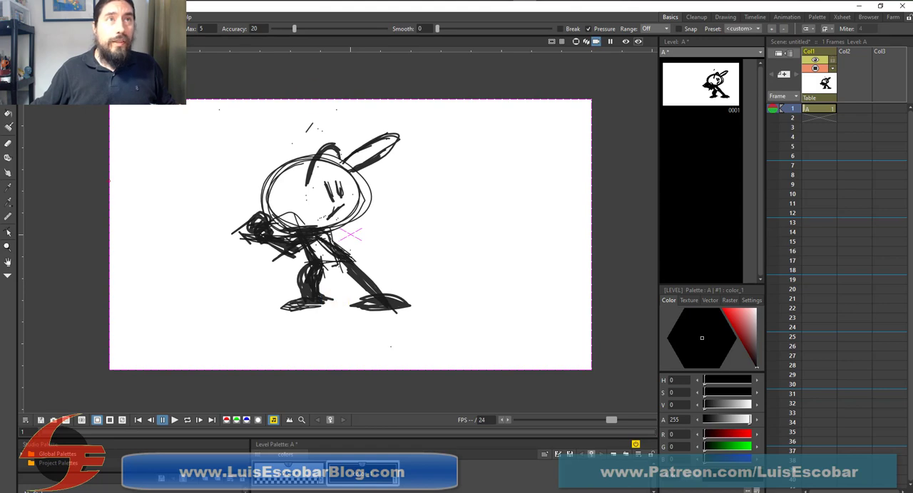
Bring up the browser's baseball swing reference video to check the batter's stance, and return to the drawing
mouse_move(214, 0)
left_mouse_down()
mouse_move(420, 0)
mouse_move(433, 46)
mouse_move(730, 36)
left_mouse_up()
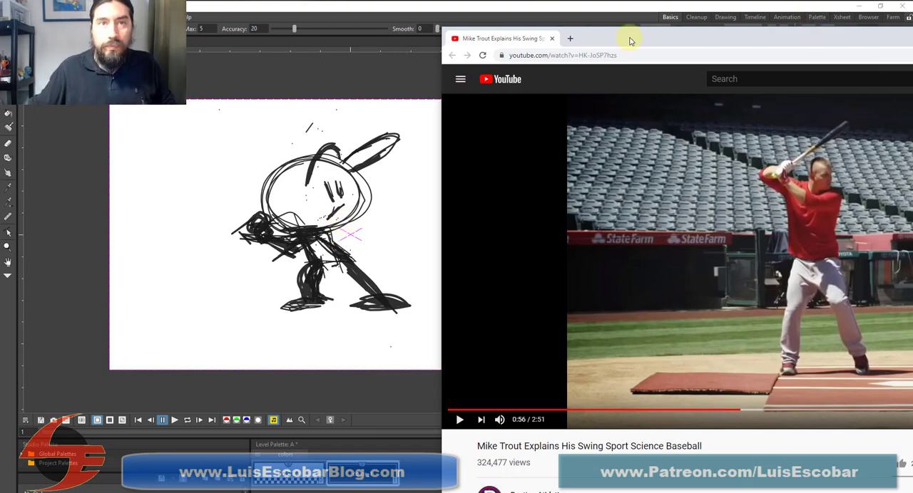
mouse_move(630, 40)
left_mouse_down()
mouse_move(627, 29)
mouse_move(214, 0)
mouse_move(58, 0)
left_mouse_up()
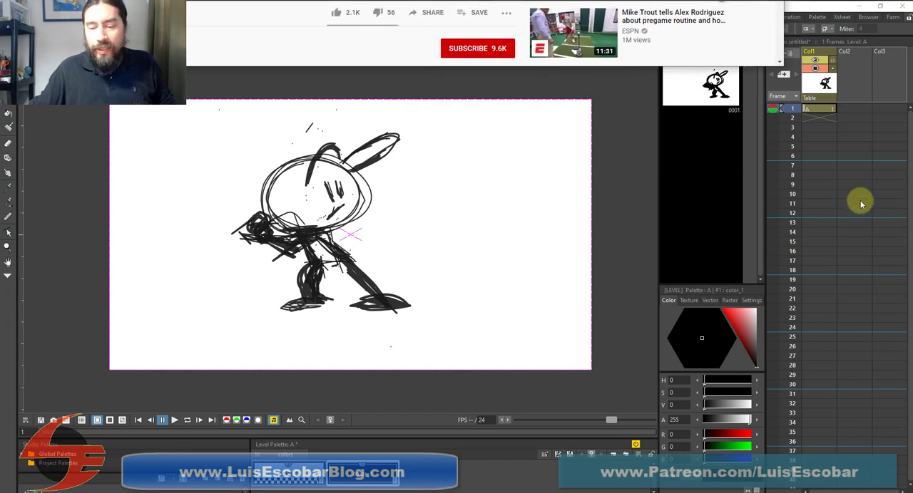
left_click(800, 13)
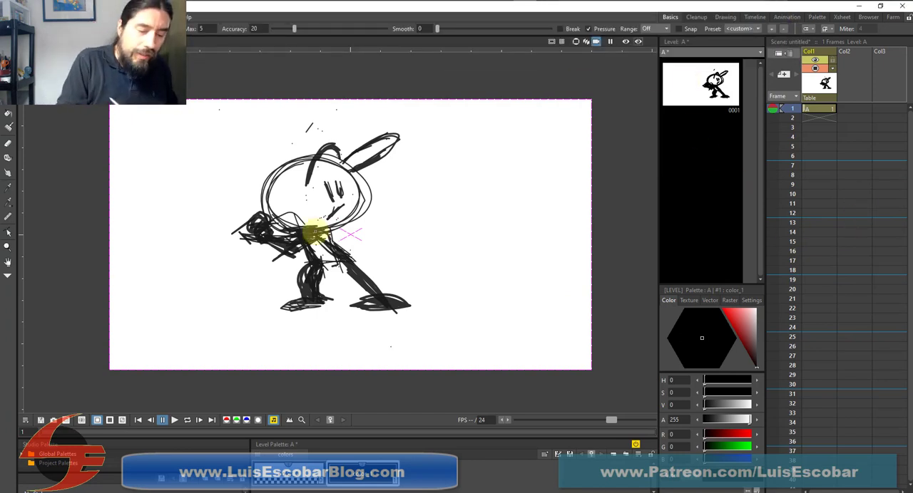
Select and delete the slanted arm strokes hanging below the head beside the hands
key("s")
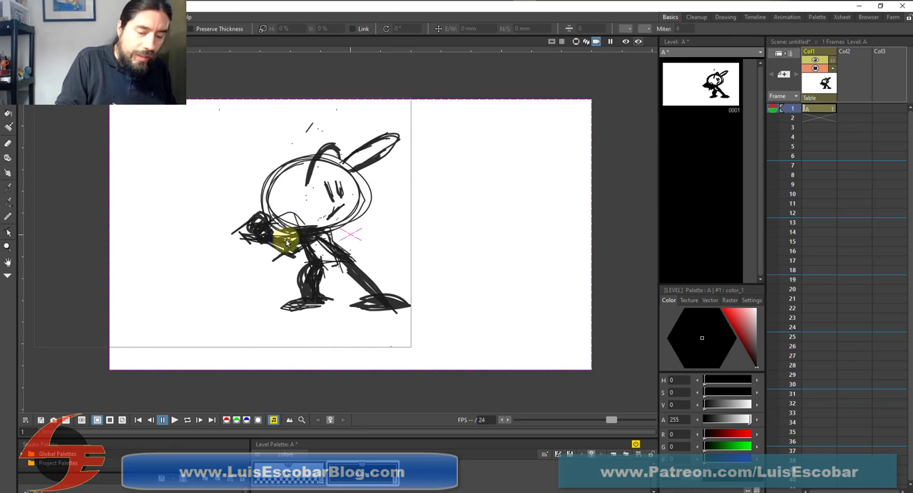
left_click(293, 243)
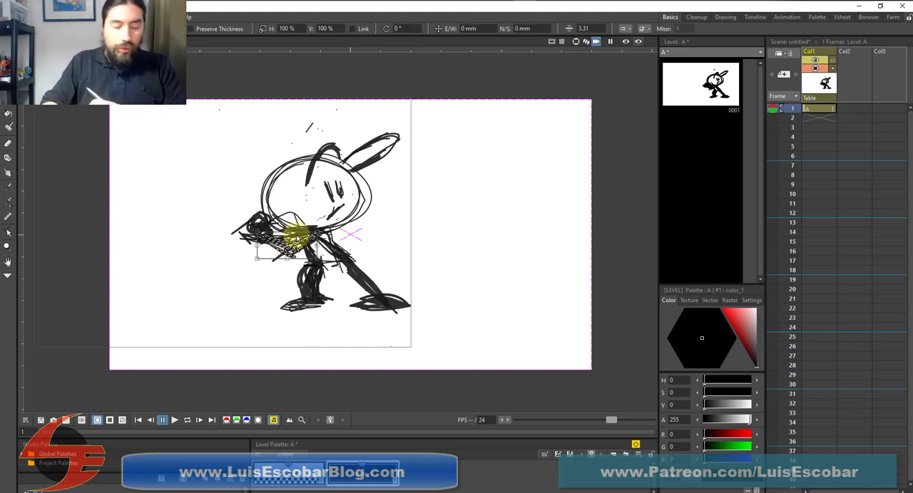
mouse_move(296, 231)
left_mouse_down()
mouse_move(262, 237)
mouse_move(289, 242)
left_mouse_up()
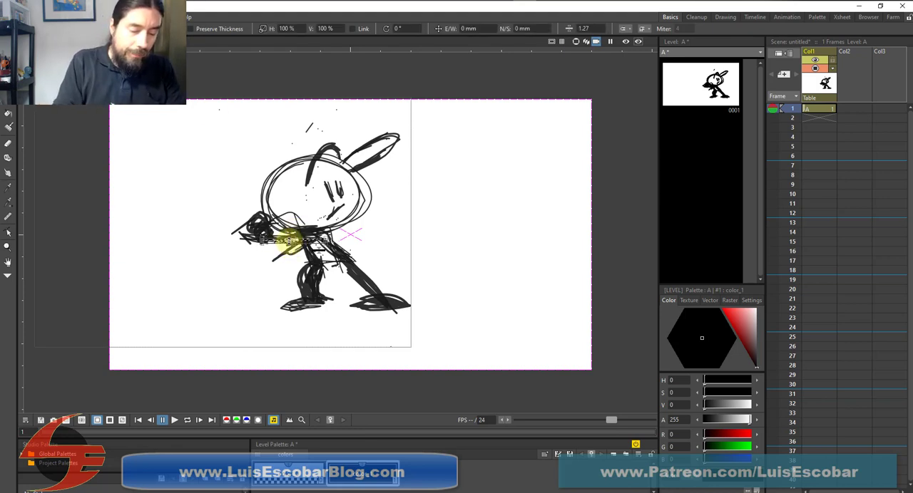
left_click(290, 248)
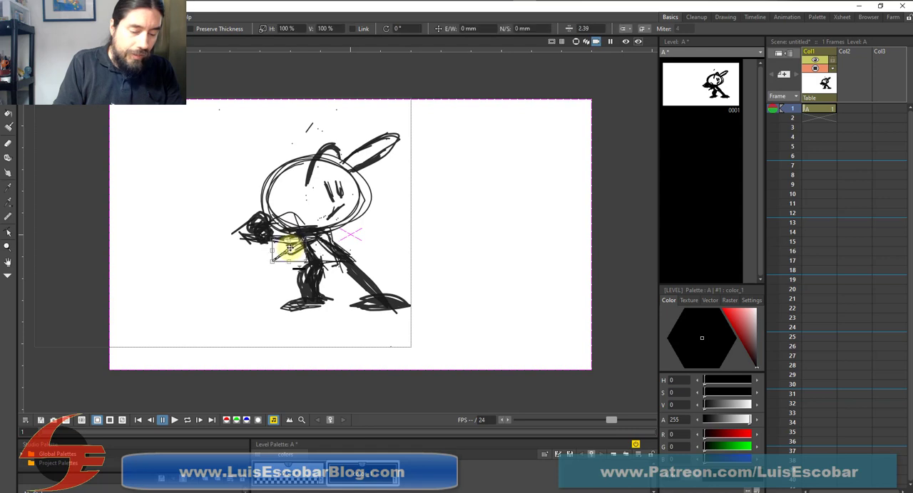
key("Delete")
left_click(296, 249)
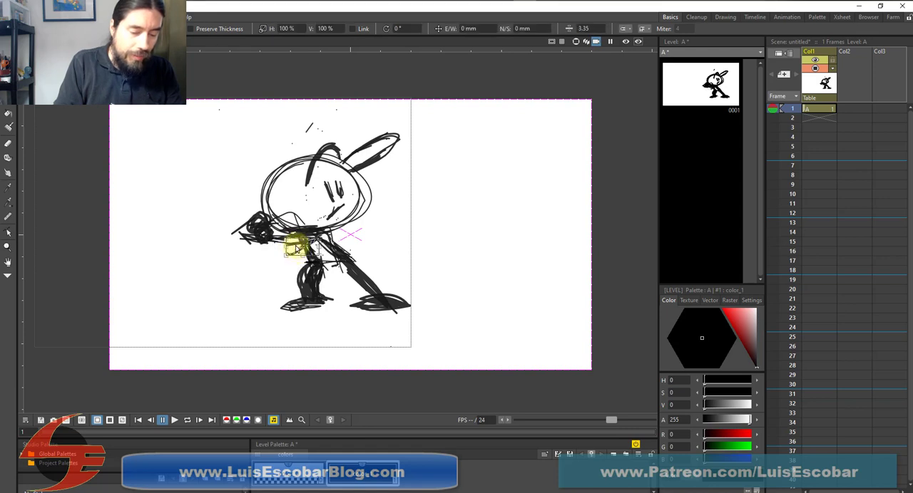
key("Delete")
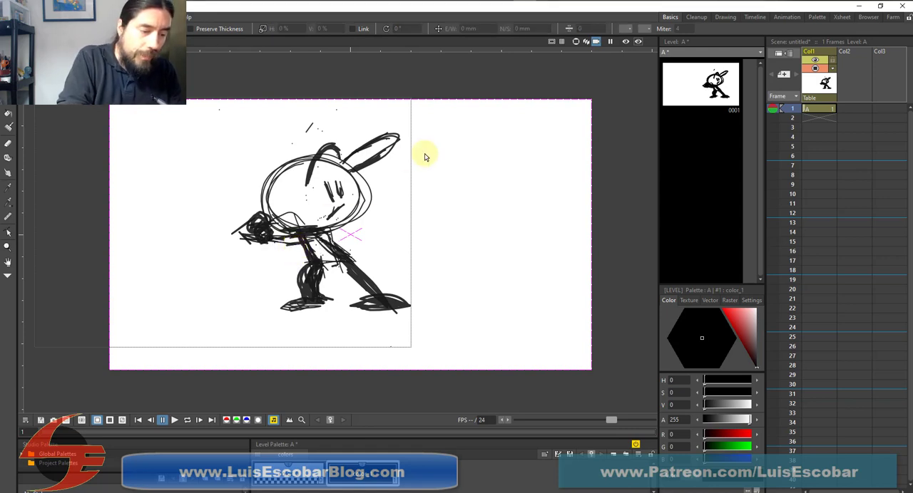
key("b")
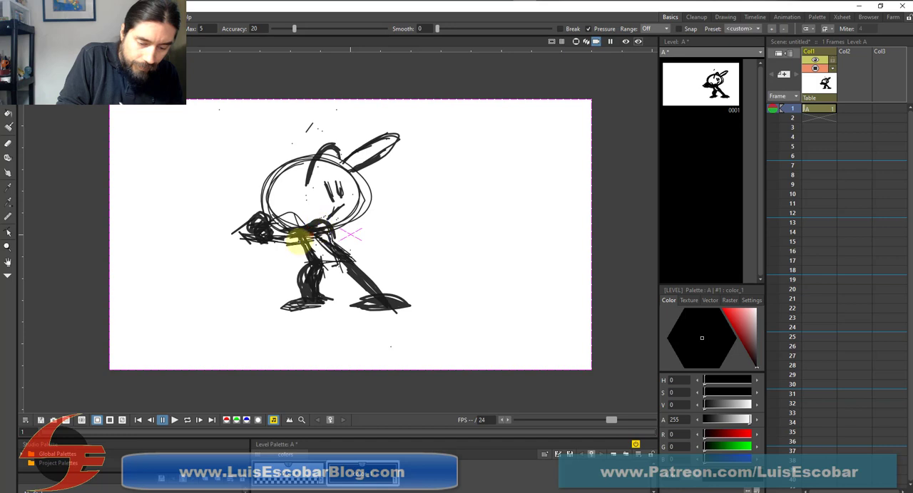
mouse_move(320, 230)
left_mouse_down()
mouse_move(335, 223)
mouse_move(321, 224)
left_mouse_up()
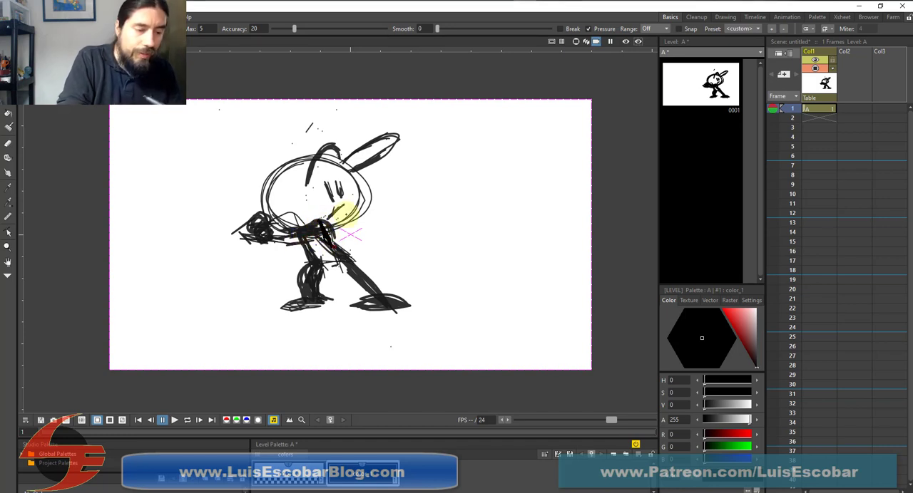
left_click_drag(334, 247, 326, 233)
key("s")
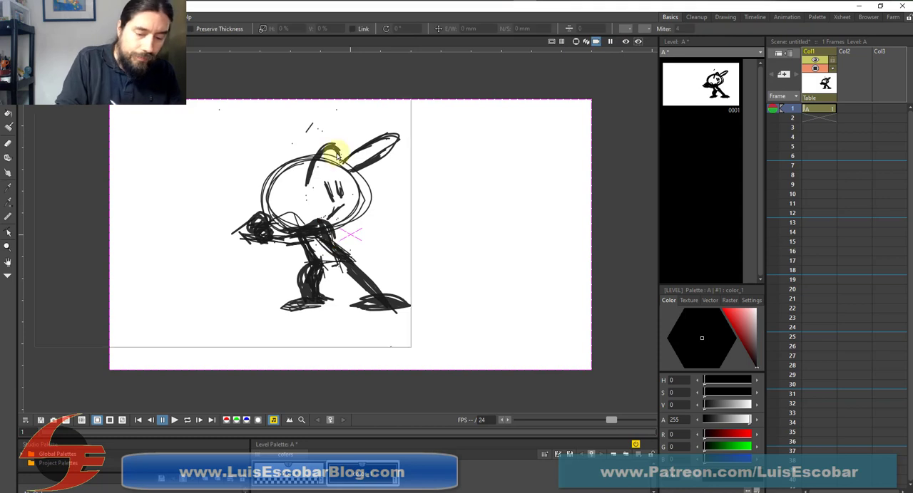
left_click(330, 234)
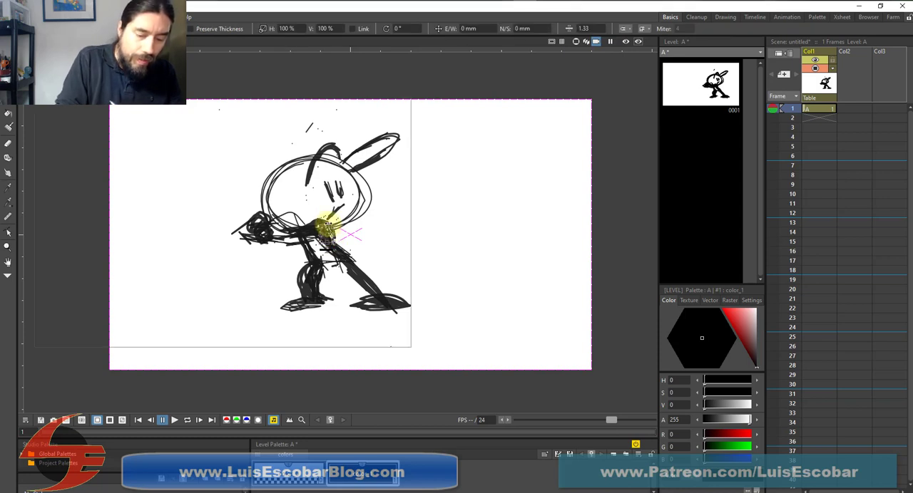
left_click(326, 226)
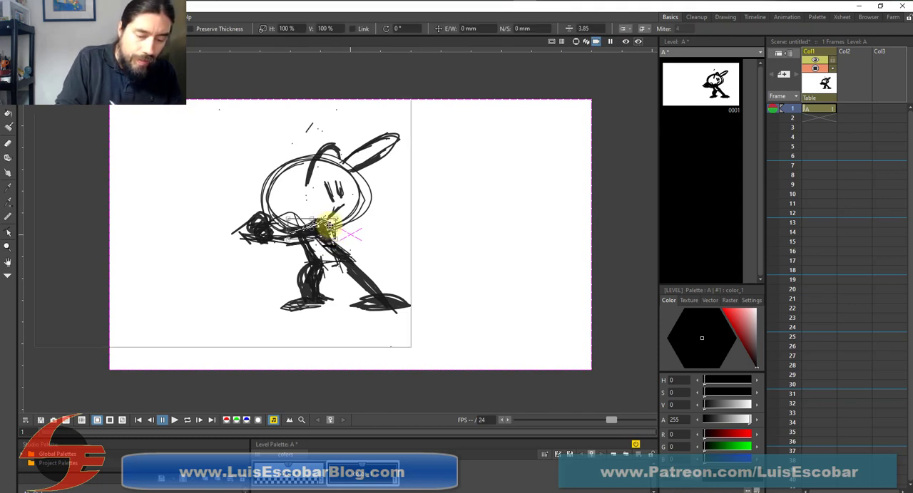
key("Delete")
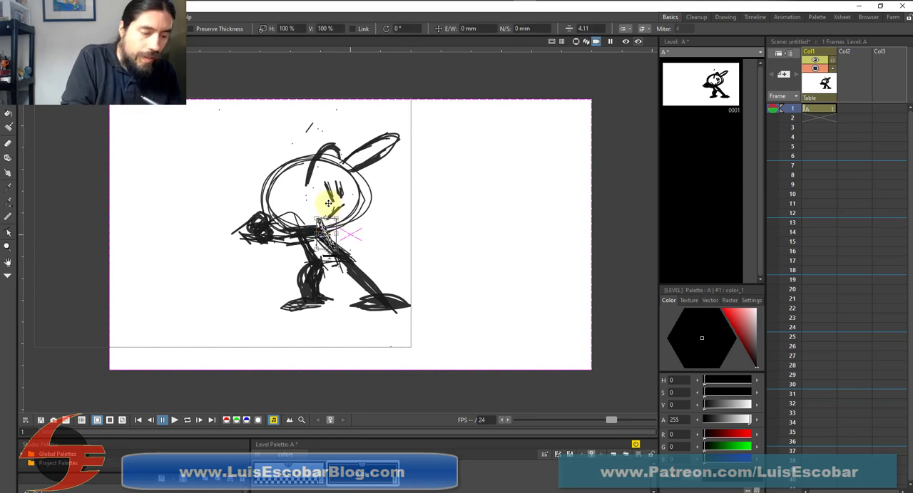
Redraw the arm with the Brush, running from the shoulder under the head to the hands
key("b")
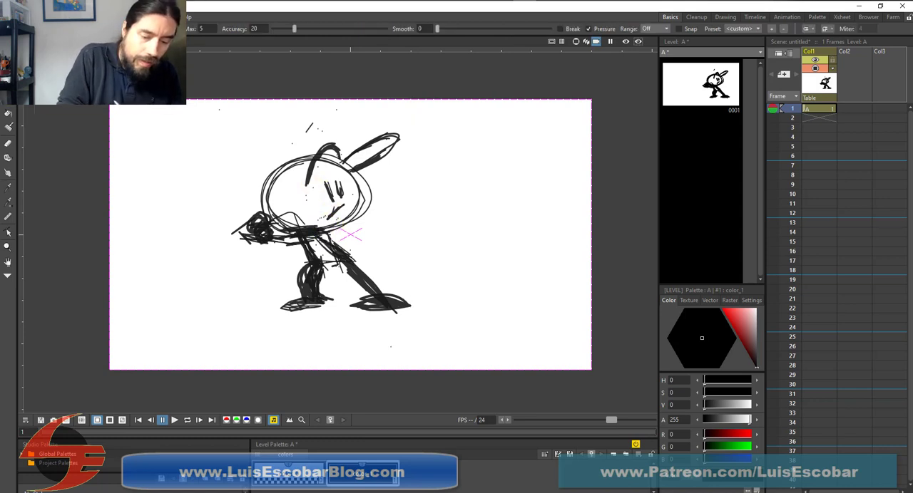
mouse_move(309, 226)
left_mouse_down()
mouse_move(274, 237)
mouse_move(270, 229)
mouse_move(313, 225)
mouse_move(283, 236)
mouse_move(291, 248)
mouse_move(321, 217)
mouse_move(305, 243)
mouse_move(294, 248)
mouse_move(308, 236)
mouse_move(291, 248)
mouse_move(266, 238)
mouse_move(310, 234)
mouse_move(275, 242)
left_mouse_up()
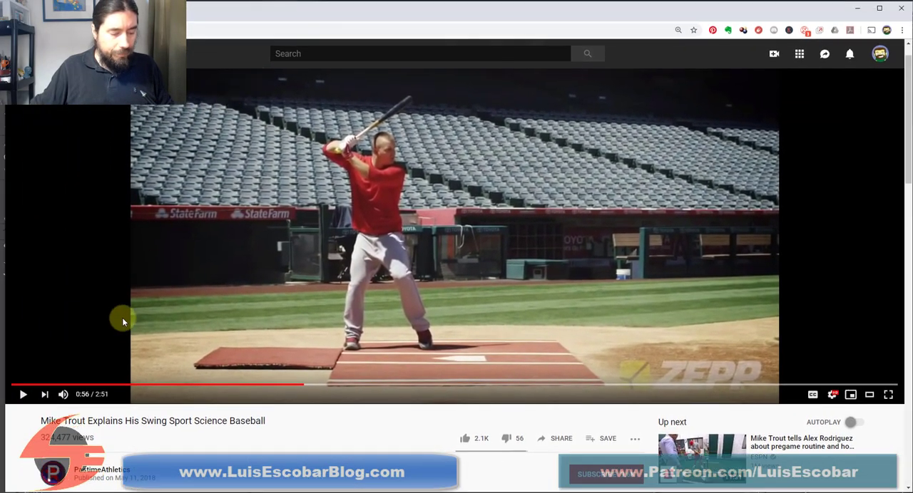
Switch to the swing reference video in the browser, play it from 0:56, and rewind to the side-by-side swing at 0:50
left_click(23, 397)
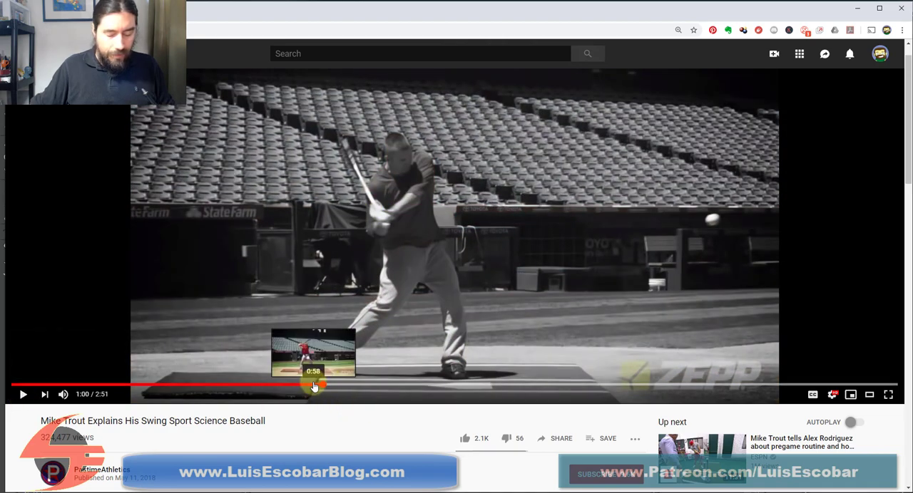
key("j")
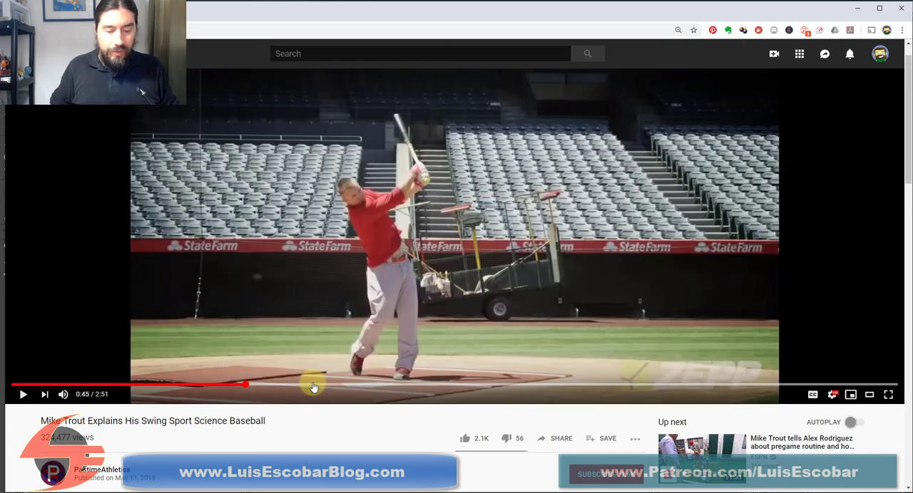
key("Right")
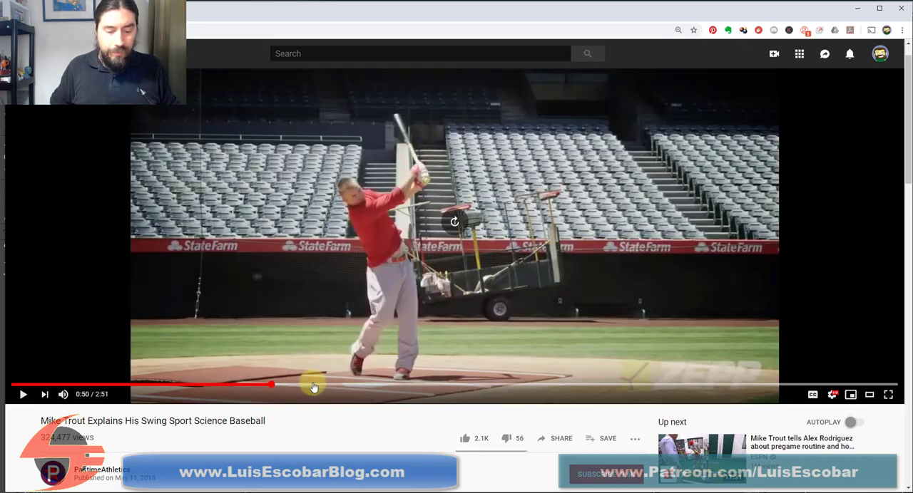
Play and pause the side-by-side swing repeatedly between 0:50 and 0:54 to study the stride, contact and follow-through poses
left_click(23, 394)
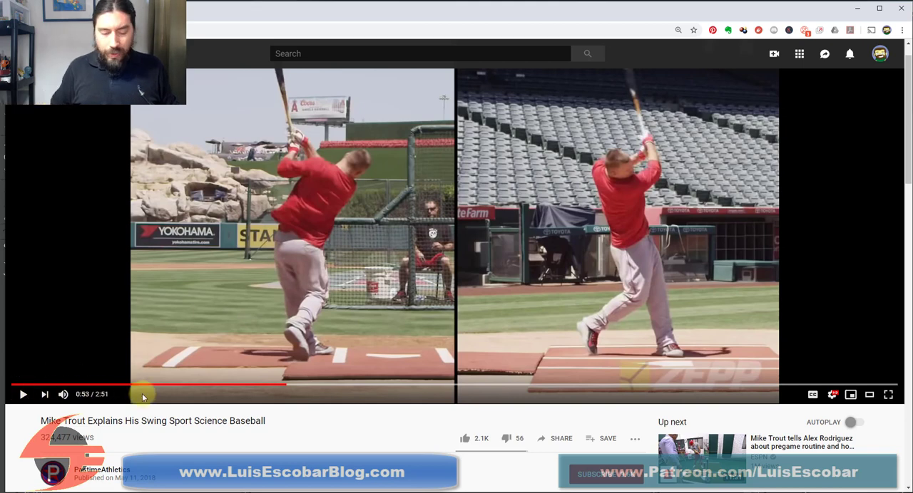
left_click(279, 385)
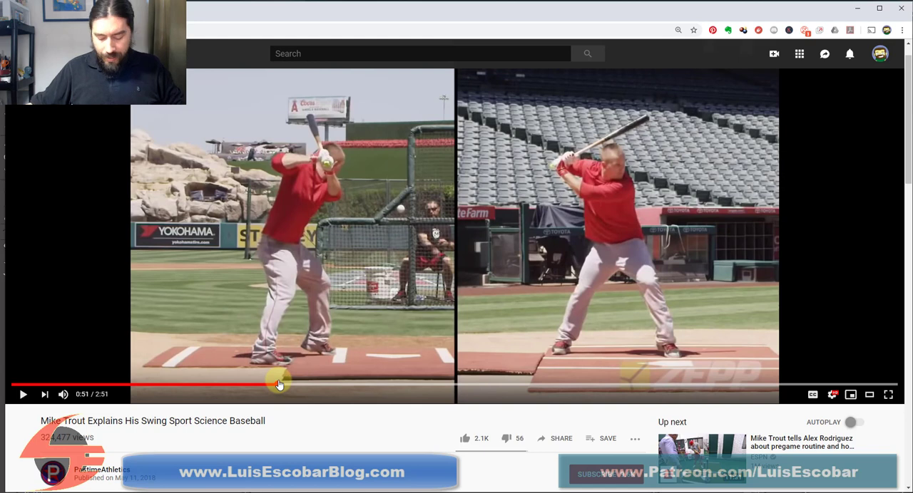
key("space")
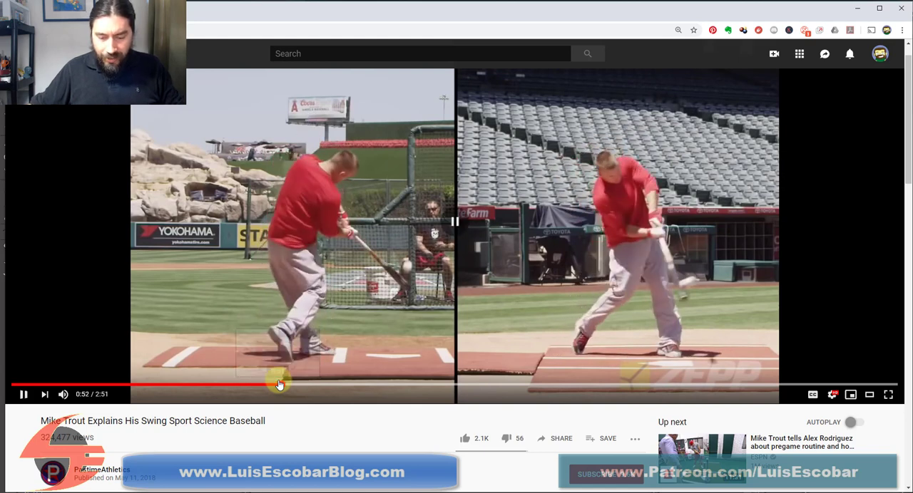
key("space")
key("space")
key("space")
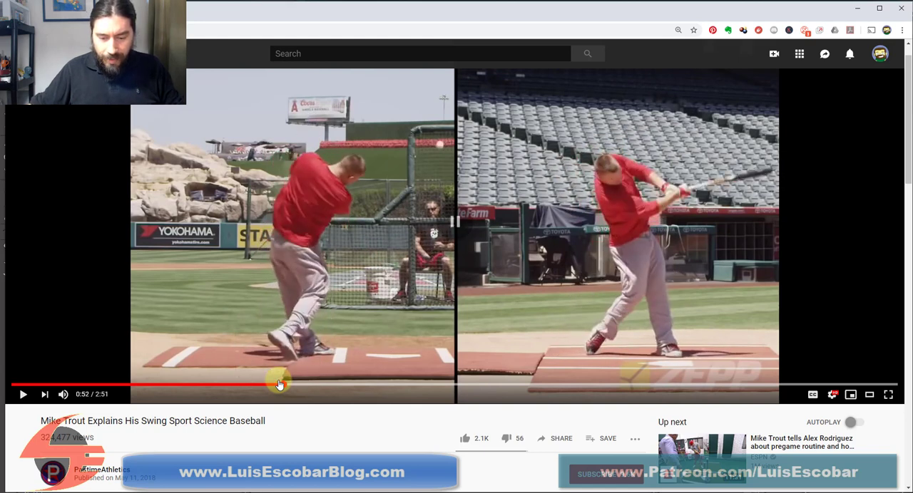
key("space")
key("space")
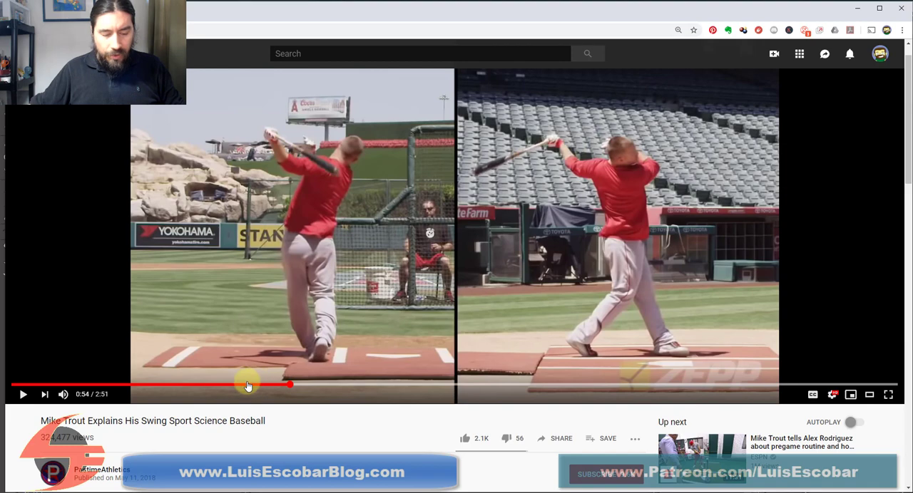
left_click(254, 386)
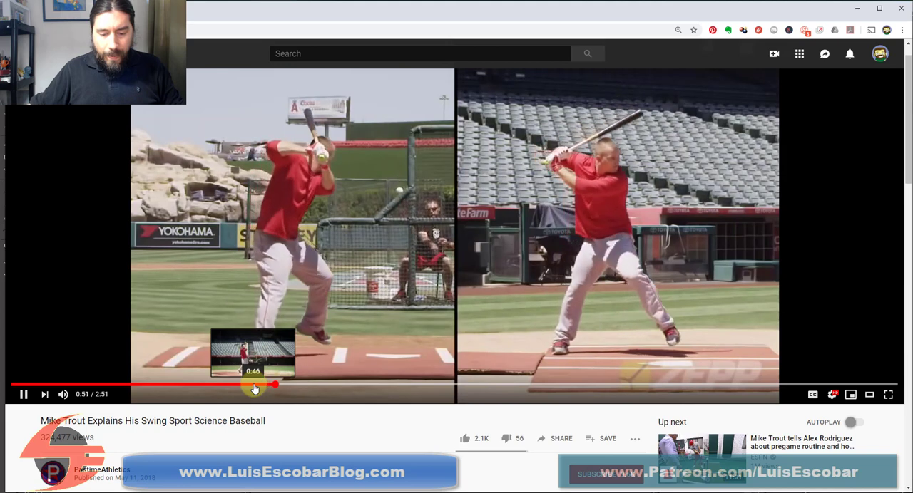
key("space")
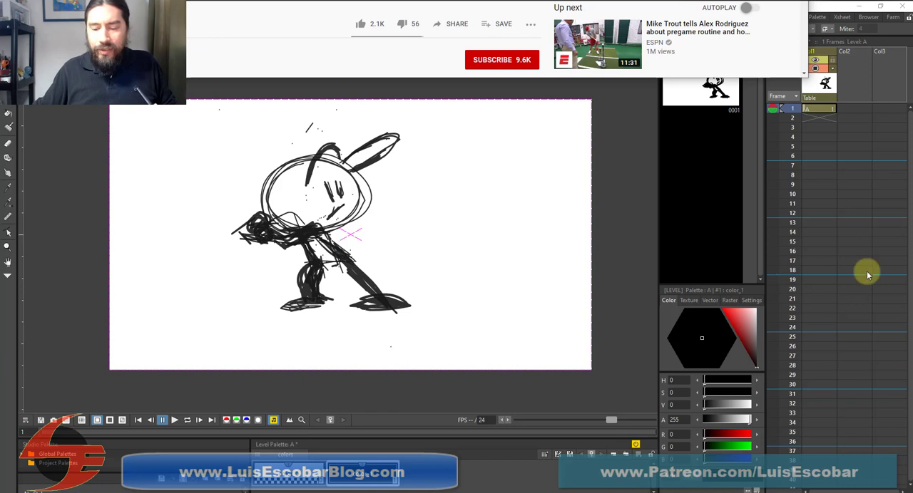
Select frame 10 of Col1 in the OpenToonz Xsheet and turn on onion skin for the drawing at frame 1
left_click(810, 195)
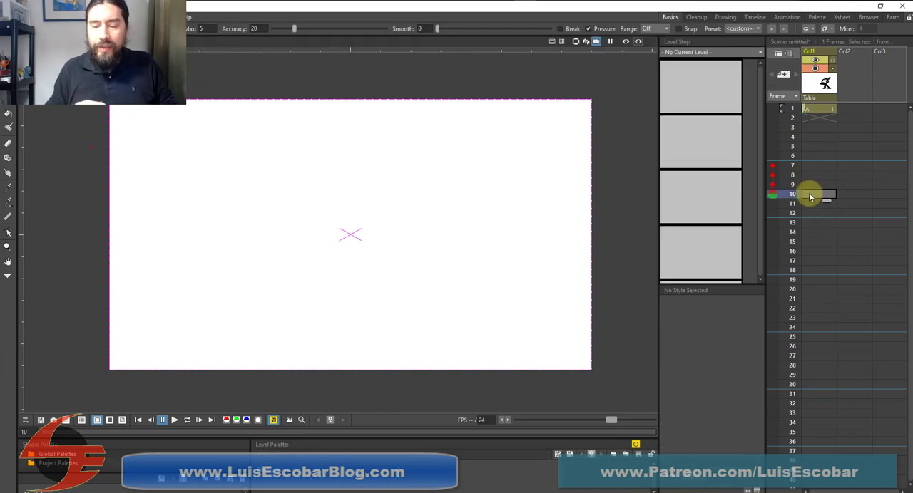
left_click(771, 165)
left_click(773, 109)
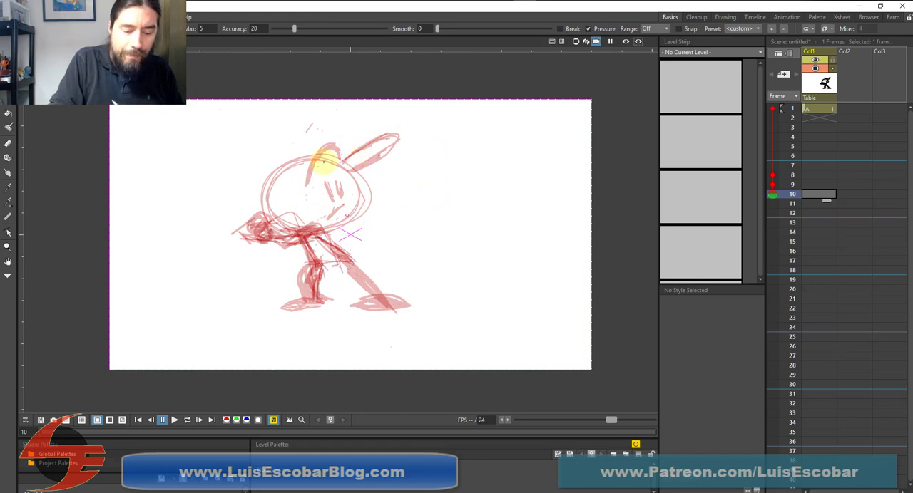
Sketch the frame 10 swing pose with an oval head, a line down to the front foot, and an arm stretched forward
mouse_move(312, 229)
left_mouse_down()
mouse_move(362, 197)
mouse_move(350, 155)
mouse_move(295, 189)
mouse_move(292, 203)
mouse_move(338, 201)
mouse_move(385, 292)
left_mouse_up()
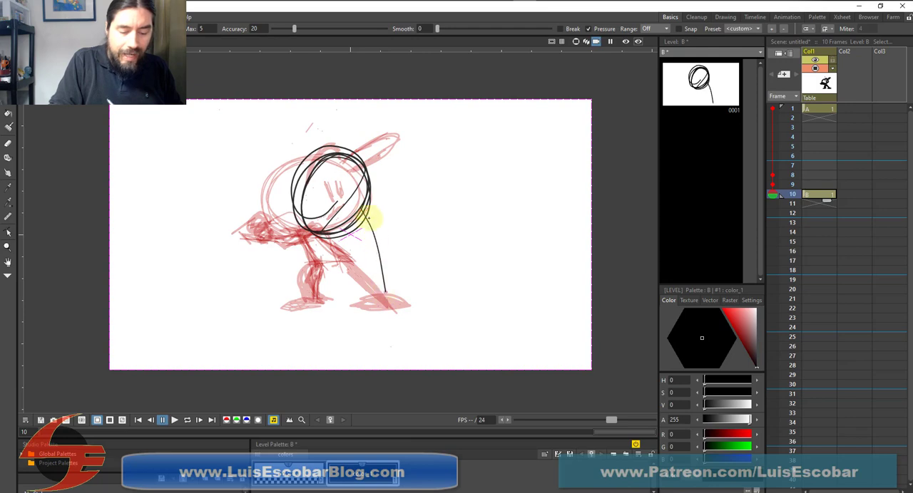
mouse_move(367, 208)
left_mouse_down()
mouse_move(377, 300)
mouse_move(368, 287)
left_mouse_up()
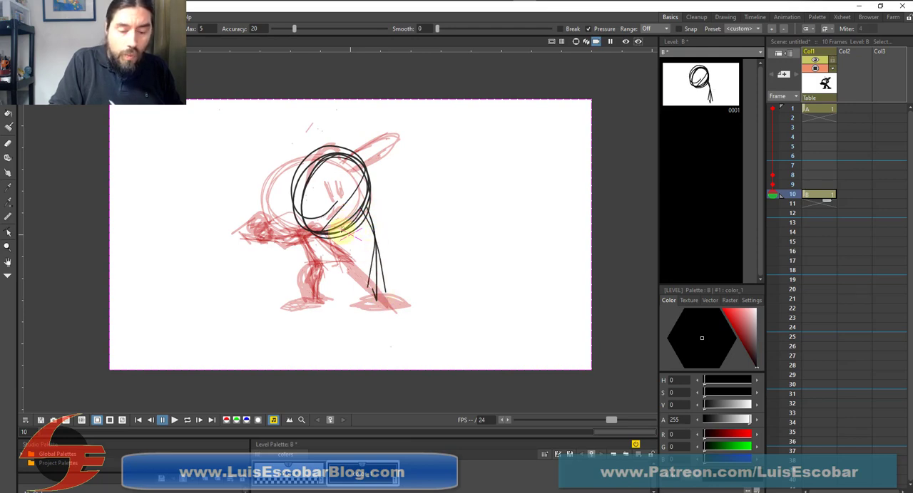
left_click_drag(325, 236, 409, 216)
Build up the nearly straight front leg with its flat foot, and draw the back leg slanting down to its foot
mouse_move(345, 238)
left_mouse_down()
mouse_move(412, 218)
mouse_move(375, 208)
mouse_move(425, 210)
mouse_move(371, 201)
mouse_move(400, 219)
mouse_move(381, 214)
mouse_move(374, 274)
mouse_move(369, 216)
mouse_move(374, 299)
left_mouse_up()
left_click_drag(384, 265, 368, 306)
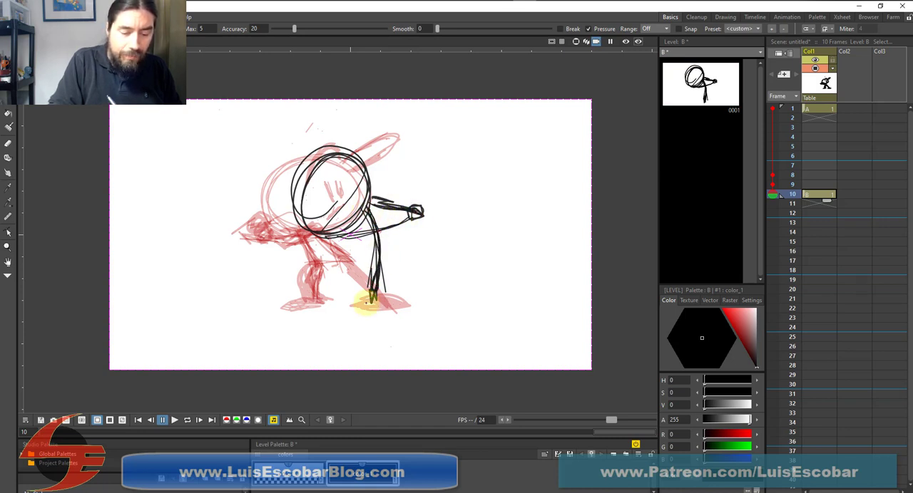
mouse_move(366, 208)
left_mouse_down()
mouse_move(375, 288)
mouse_move(366, 306)
left_mouse_up()
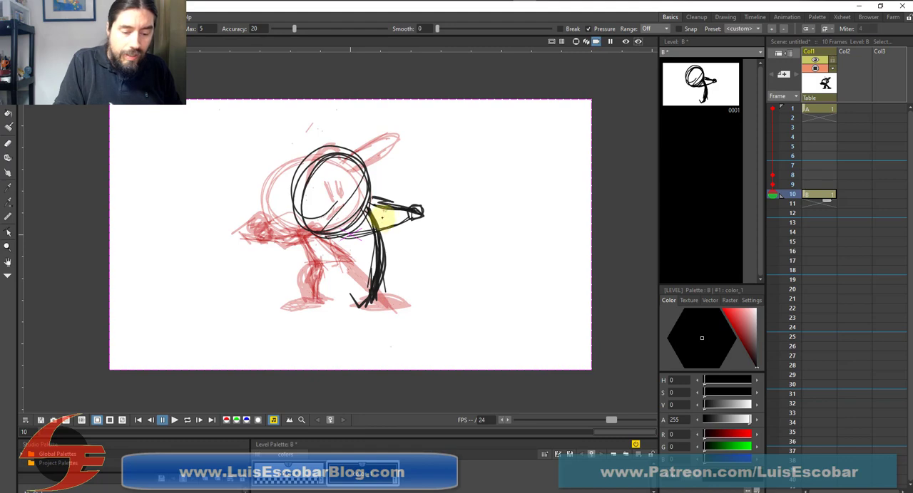
mouse_move(363, 212)
left_mouse_down()
mouse_move(358, 249)
mouse_move(366, 218)
mouse_move(346, 259)
mouse_move(360, 227)
mouse_move(361, 263)
mouse_move(347, 261)
mouse_move(378, 255)
mouse_move(371, 298)
mouse_move(391, 296)
mouse_move(350, 305)
mouse_move(384, 289)
mouse_move(387, 254)
mouse_move(351, 260)
mouse_move(352, 250)
mouse_move(320, 290)
left_mouse_up()
mouse_move(349, 257)
left_mouse_down()
mouse_move(325, 295)
mouse_move(298, 306)
mouse_move(308, 291)
mouse_move(296, 312)
mouse_move(316, 295)
left_mouse_up()
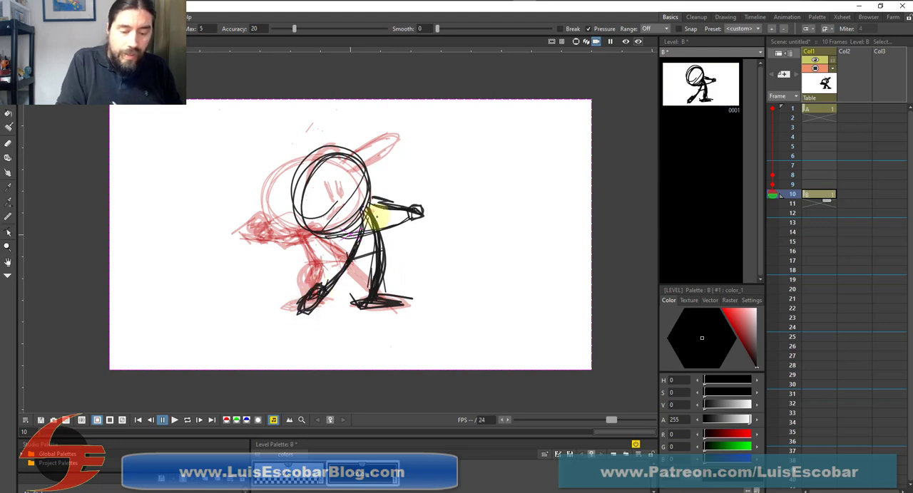
Thicken the outstretched arms and darken the oval head outline with repeated Brush strokes
mouse_move(421, 213)
left_mouse_down()
mouse_move(362, 228)
mouse_move(422, 214)
mouse_move(374, 194)
mouse_move(367, 205)
mouse_move(400, 205)
mouse_move(378, 202)
mouse_move(365, 230)
mouse_move(397, 220)
mouse_move(377, 232)
left_mouse_up()
mouse_move(343, 134)
left_mouse_down()
mouse_move(303, 174)
mouse_move(331, 151)
mouse_move(372, 189)
mouse_move(362, 214)
mouse_move(299, 226)
mouse_move(305, 234)
mouse_move(308, 164)
mouse_move(362, 153)
mouse_move(307, 185)
mouse_move(351, 165)
left_mouse_up()
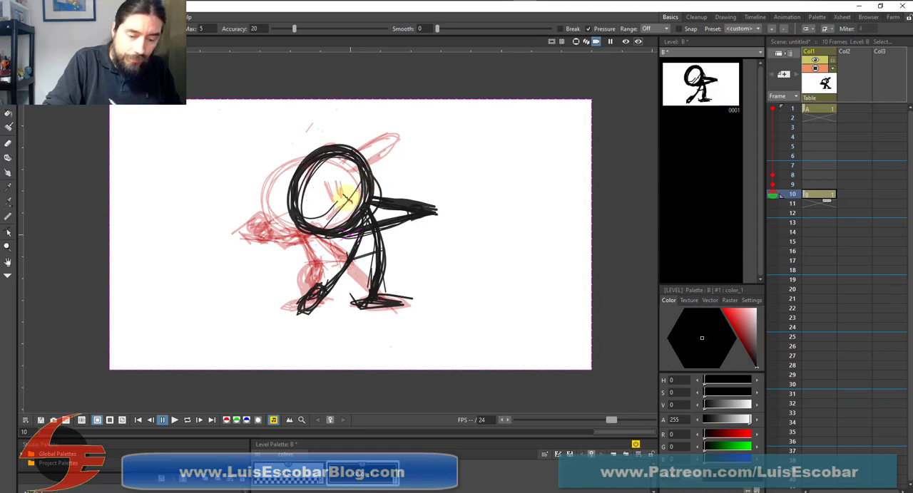
Add the eye and face strokes to the frame 10 head, and draw the fist with a long bat angled upward from the hands
left_click_drag(342, 195, 351, 205)
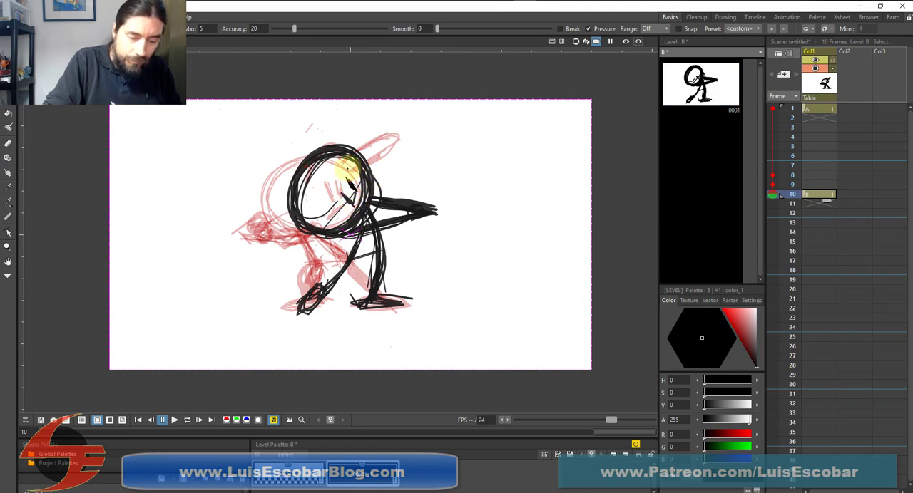
left_click_drag(348, 168, 337, 198)
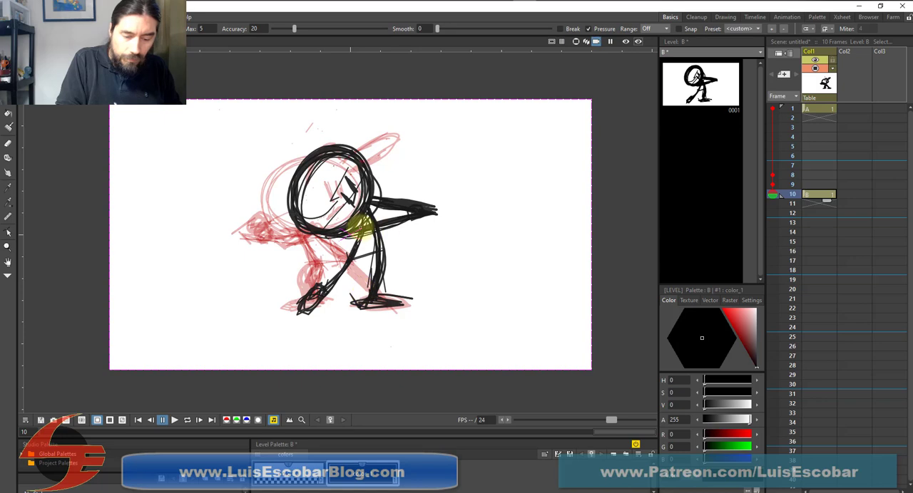
mouse_move(341, 233)
left_mouse_down()
mouse_move(392, 224)
mouse_move(423, 204)
mouse_move(387, 209)
mouse_move(430, 198)
mouse_move(430, 217)
mouse_move(550, 160)
left_mouse_up()
left_click_drag(434, 212, 554, 161)
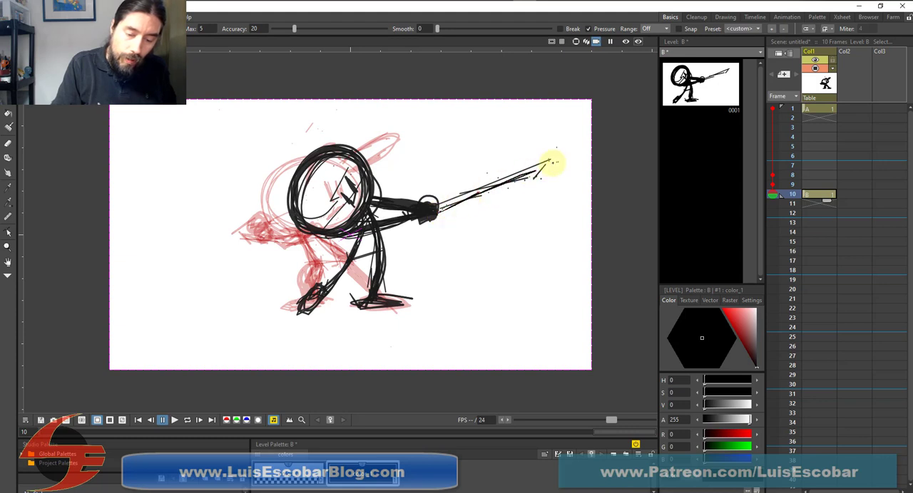
left_click_drag(470, 197, 559, 161)
mouse_move(431, 211)
left_mouse_down()
mouse_move(562, 154)
mouse_move(437, 212)
mouse_move(559, 159)
mouse_move(486, 177)
mouse_move(428, 212)
mouse_move(546, 153)
mouse_move(452, 204)
left_mouse_up()
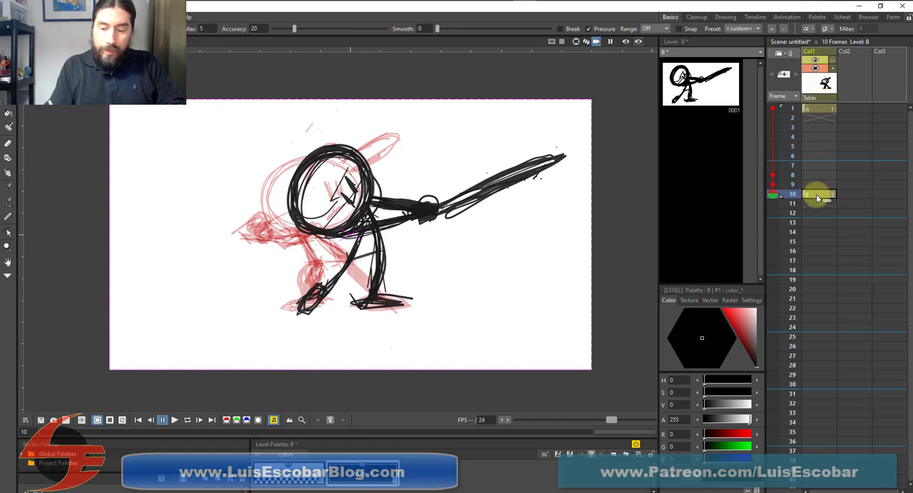
Flip repeatedly between frames 1 and 10 of Col1 to compare the wind-up and swing poses
left_click(816, 193)
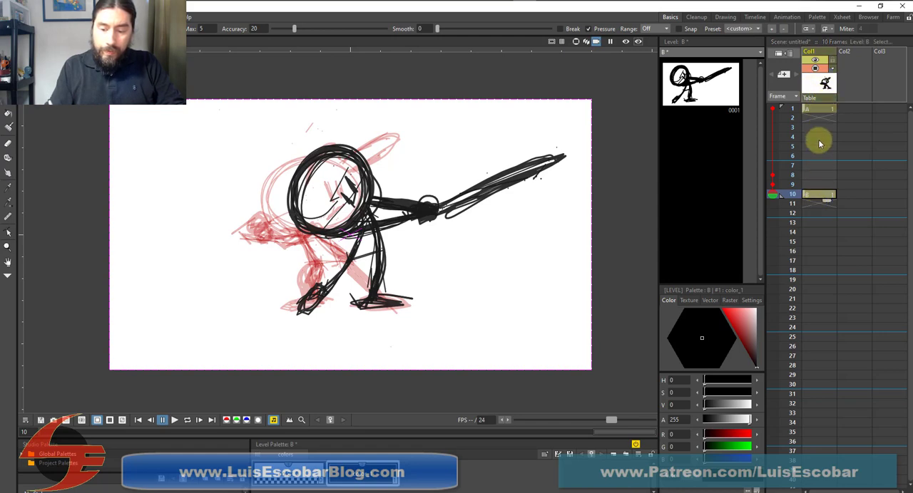
left_click(823, 108)
left_click(816, 193)
left_click(820, 108)
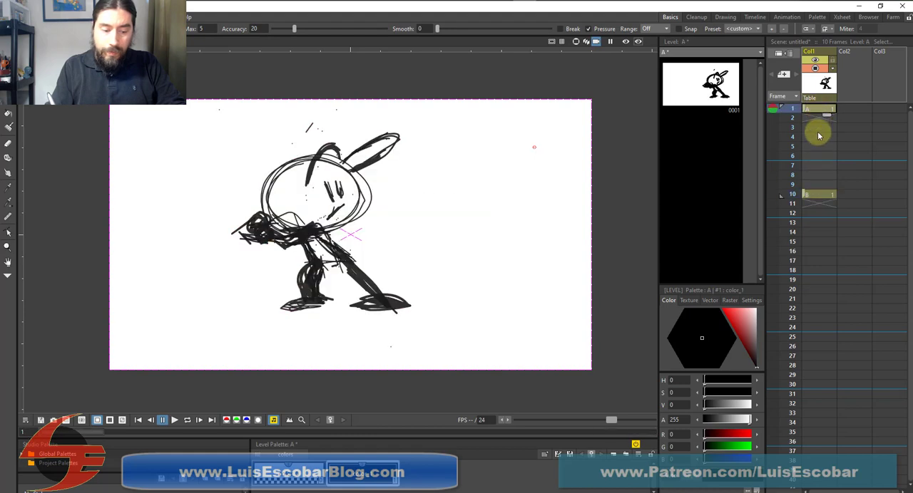
left_click(817, 194)
left_click(820, 109)
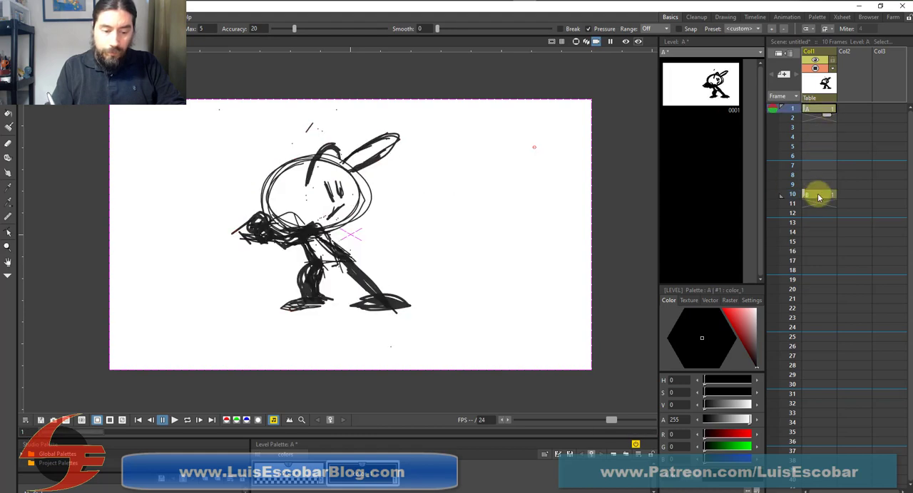
left_click(819, 194)
left_click(821, 109)
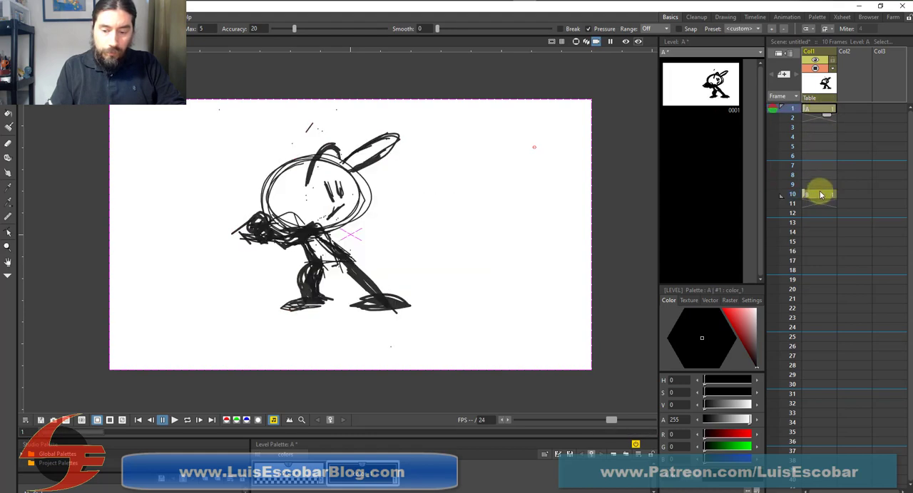
left_click(818, 194)
left_click(821, 110)
left_click(819, 193)
key("Down")
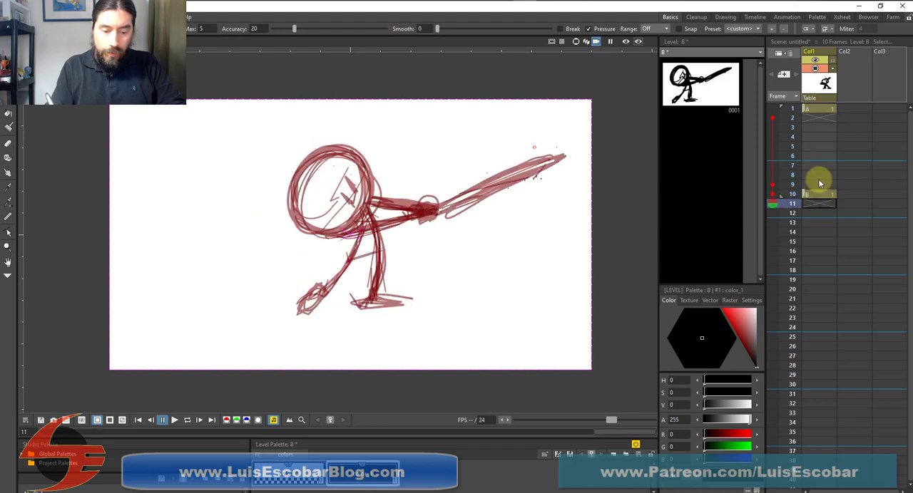
key("Up")
key("Down")
key("Up")
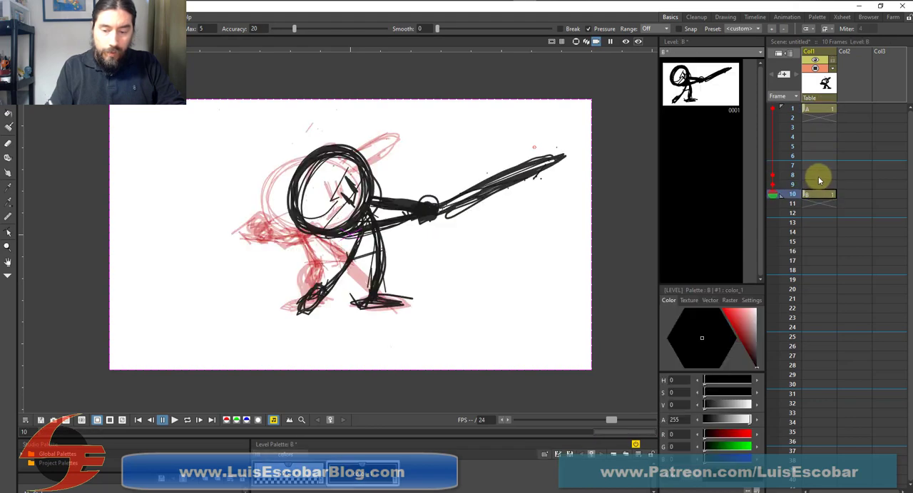
left_click(820, 109)
left_click(819, 194)
left_click(820, 109)
left_click(818, 194)
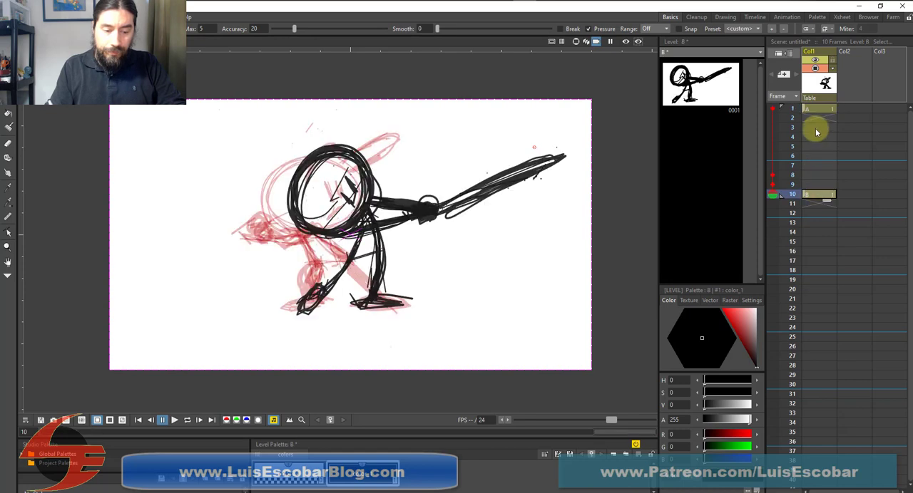
left_click(820, 111)
left_click(817, 193)
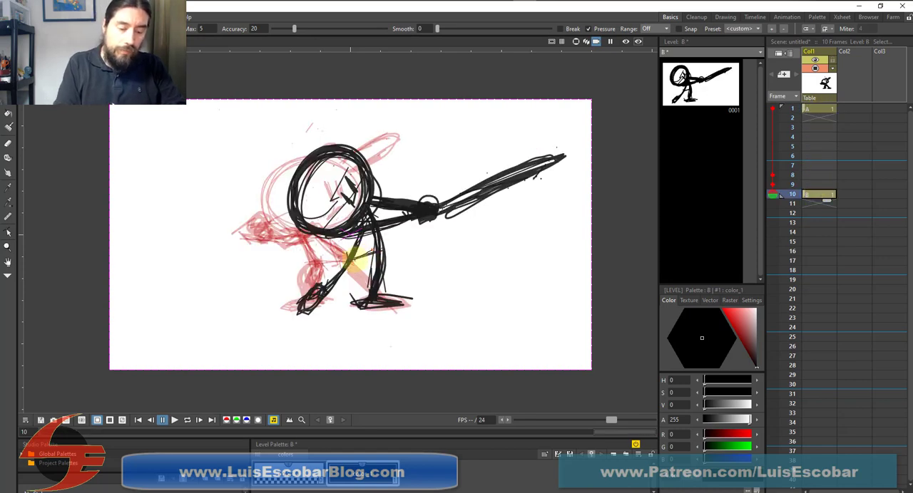
Thicken the line between the frame 10 figure's thighs, and draw a short arc curving down from the bat's tip
mouse_move(353, 259)
left_mouse_down()
mouse_move(374, 251)
mouse_move(351, 262)
left_mouse_up()
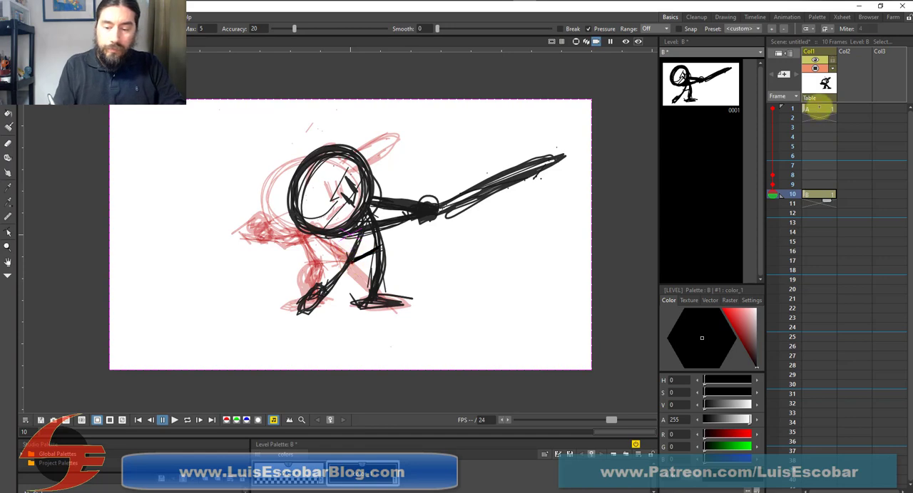
left_click(818, 108)
left_click(817, 194)
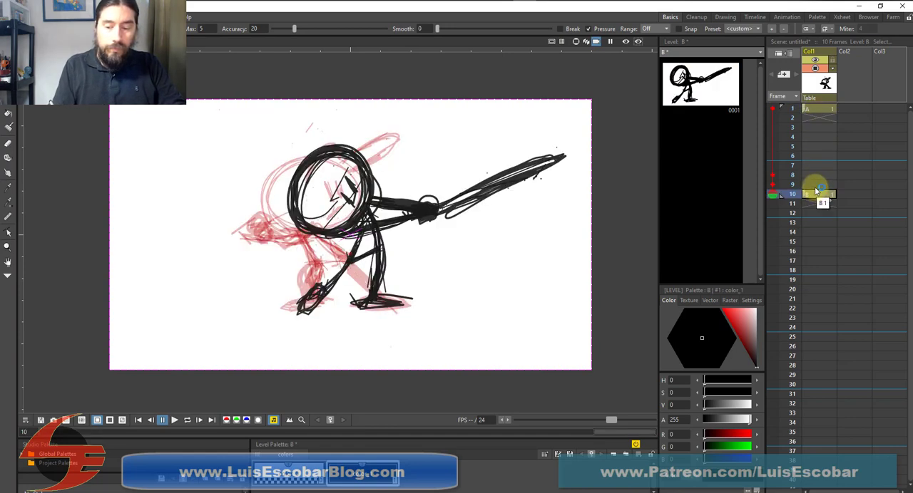
left_click(820, 109)
left_click(818, 194)
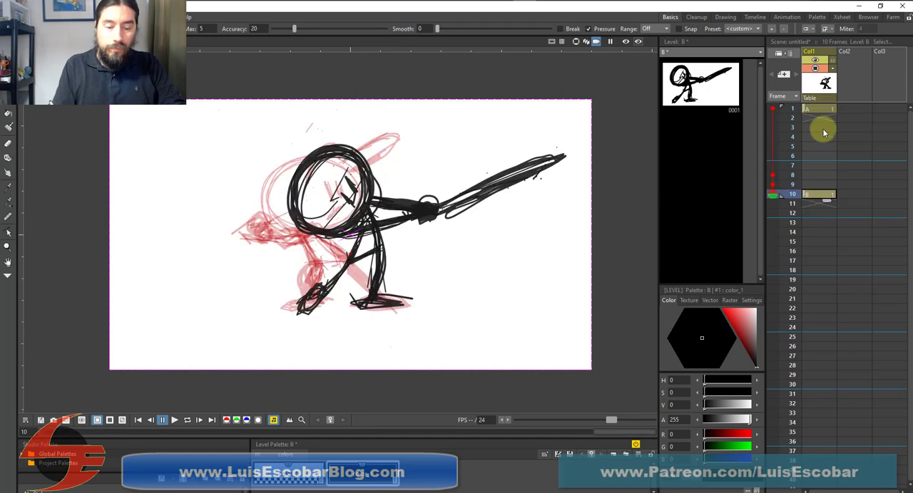
left_click(820, 108)
left_click(818, 193)
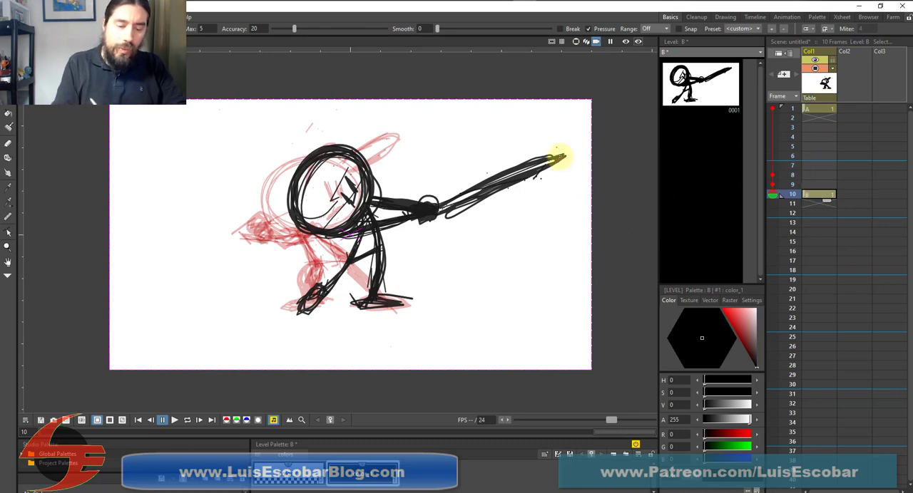
left_click_drag(560, 157, 548, 209)
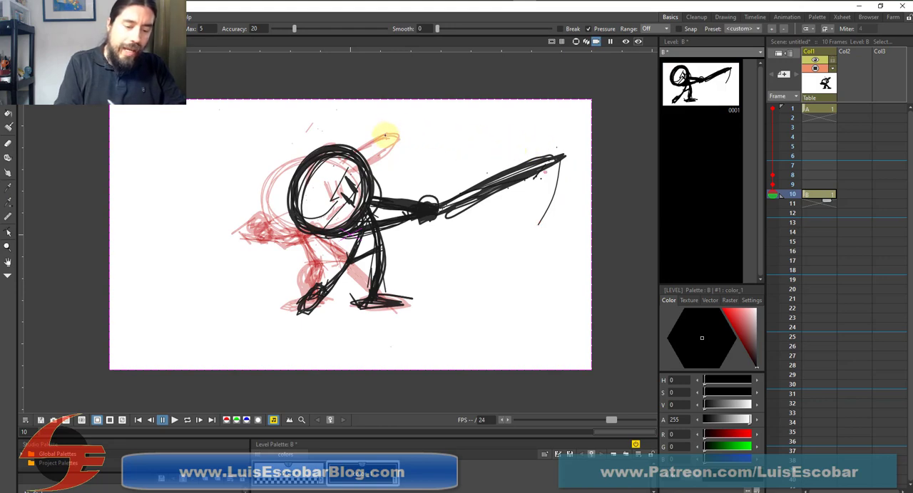
left_click_drag(281, 127, 166, 265)
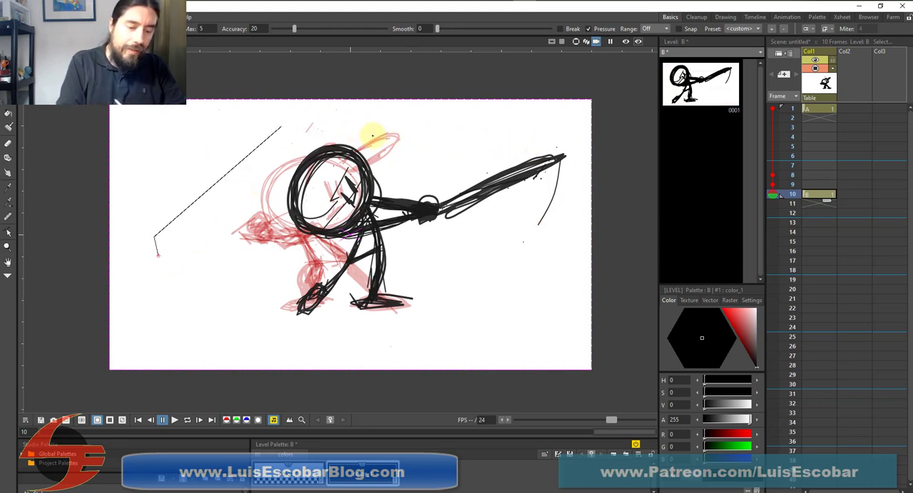
mouse_move(340, 126)
left_mouse_down()
mouse_move(215, 160)
mouse_move(178, 193)
mouse_move(161, 221)
mouse_move(172, 279)
mouse_move(199, 299)
mouse_move(256, 310)
mouse_move(350, 308)
mouse_move(454, 278)
mouse_move(535, 216)
mouse_move(554, 133)
left_mouse_up()
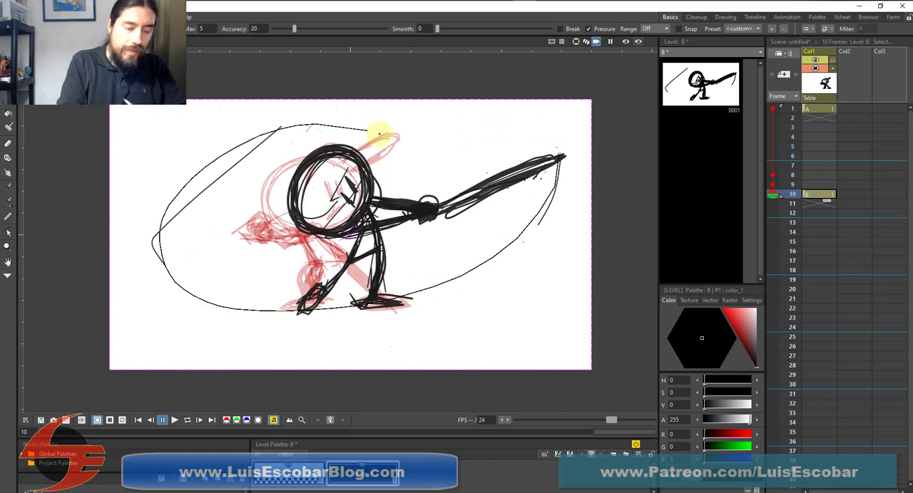
left_click_drag(257, 134, 152, 249)
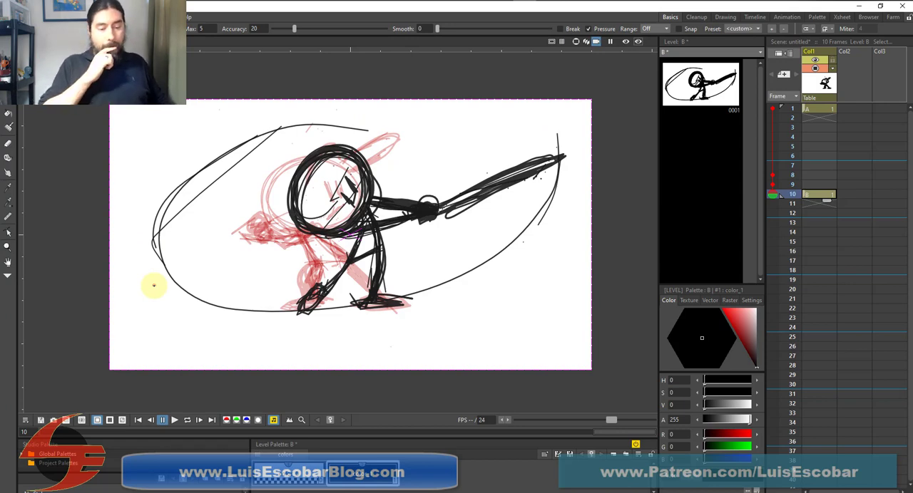
key("ctrl+z")
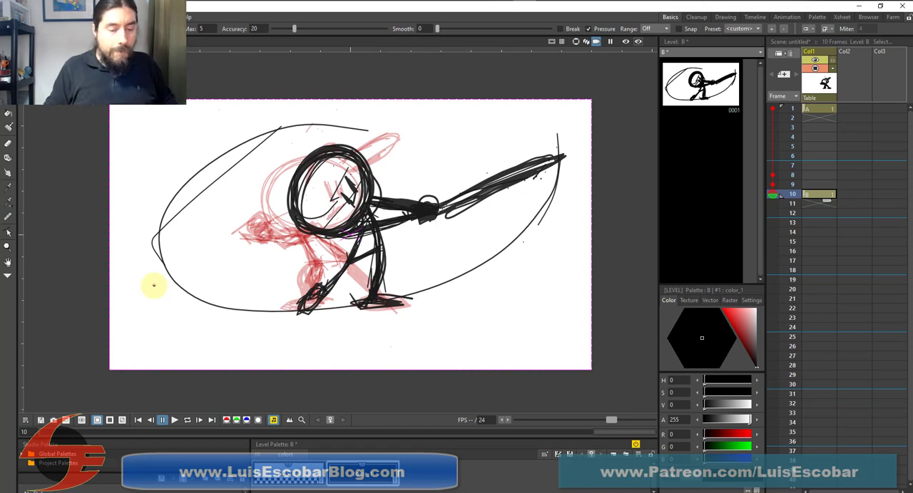
key("ctrl+z")
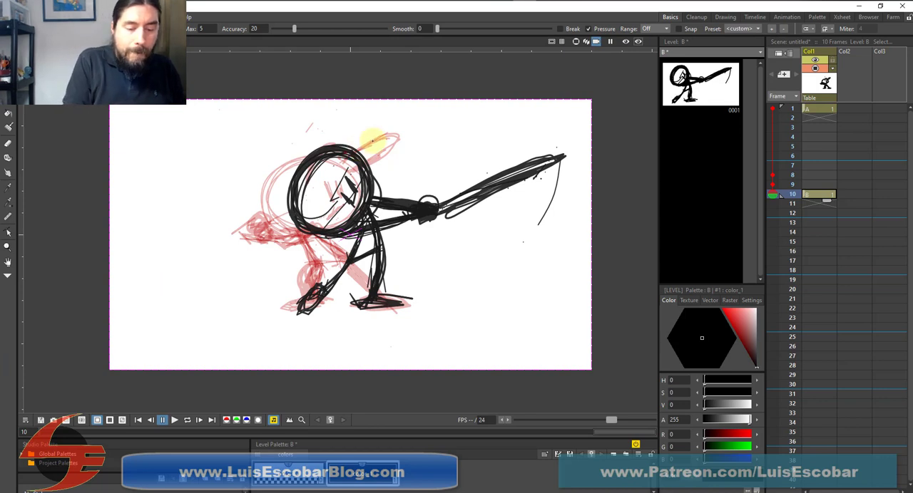
Draw the bat's swing path on frame 10 as a flat loop around the figure, linking both bat tips, and check it against frame 1
mouse_move(383, 136)
left_mouse_down()
mouse_move(246, 168)
mouse_move(194, 196)
mouse_move(172, 229)
mouse_move(216, 260)
mouse_move(254, 269)
mouse_move(433, 257)
mouse_move(497, 230)
mouse_move(546, 192)
mouse_move(558, 151)
left_mouse_up()
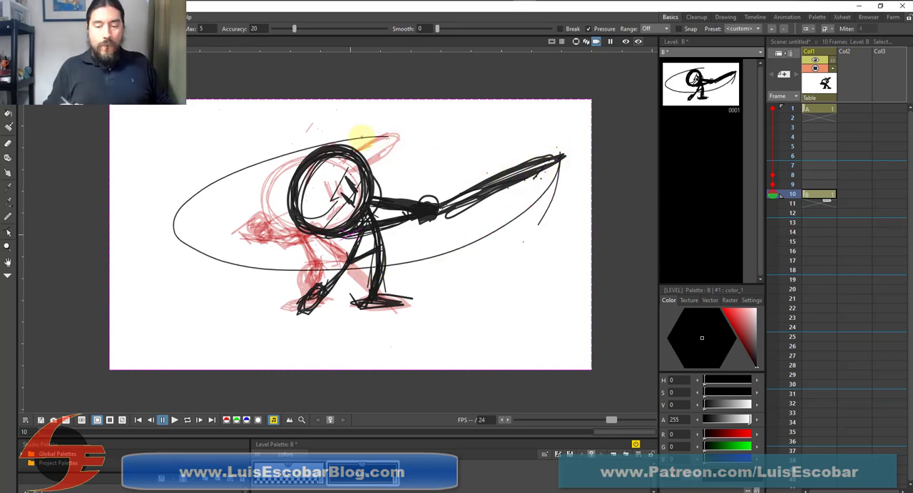
left_click(822, 111)
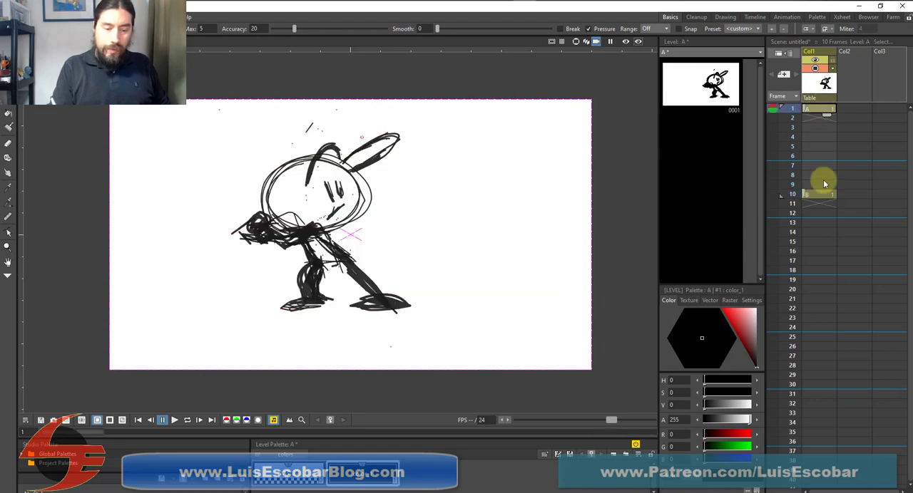
left_click(821, 195)
left_click(819, 108)
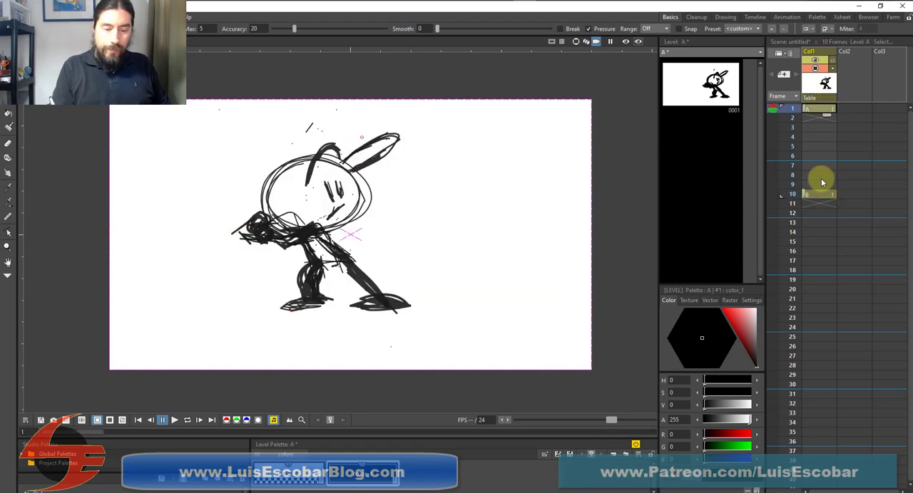
left_click(817, 194)
left_click(819, 107)
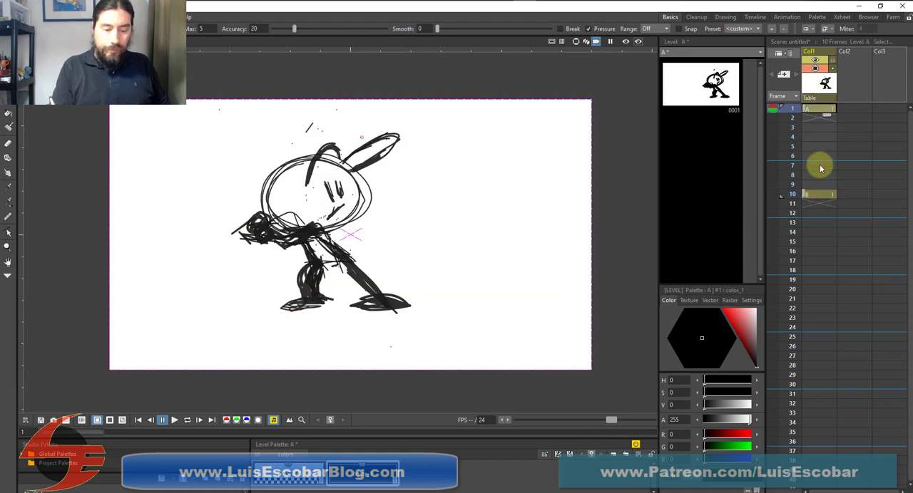
left_click(818, 186)
left_click(818, 194)
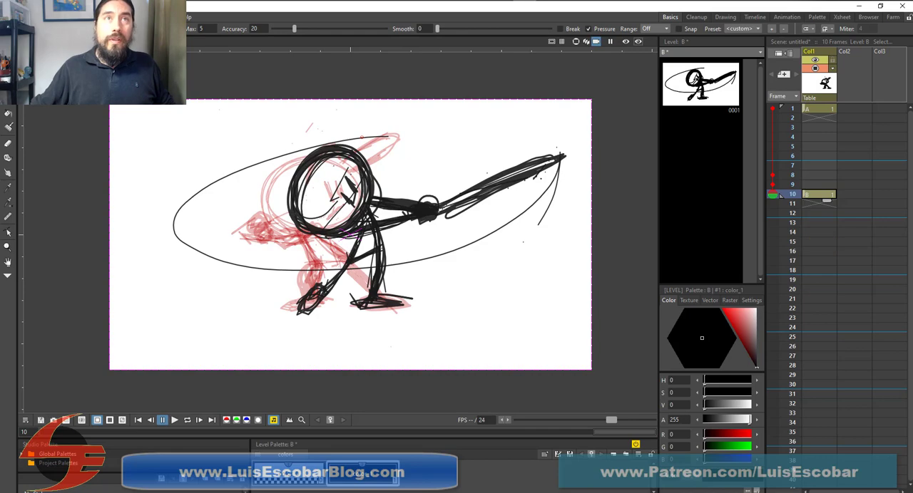
Switch to the YouTube reference video and replay the swing's follow-through around 0:51 to 0:55, pausing to examine the batter's poses
mouse_move(284, 0)
left_mouse_down()
mouse_move(359, 33)
mouse_move(366, 14)
mouse_move(776, 41)
mouse_move(860, 16)
mouse_move(489, 8)
mouse_move(851, 4)
mouse_move(425, 10)
left_mouse_up()
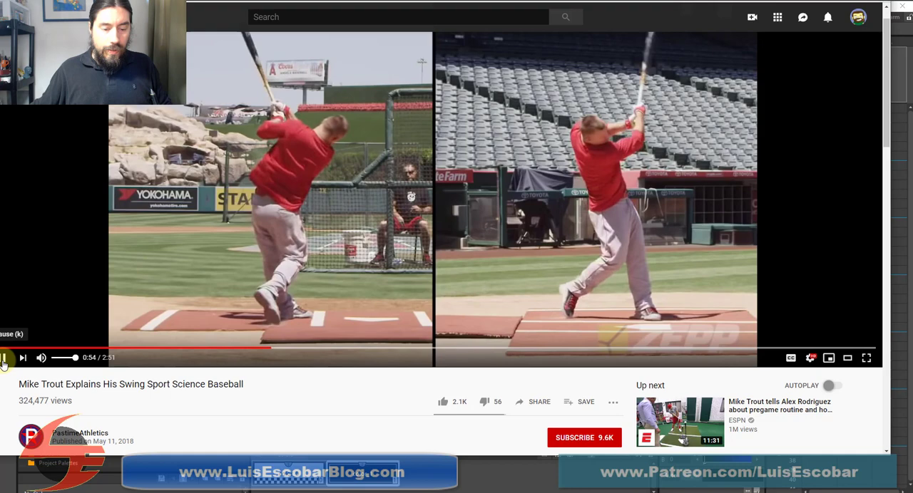
left_click(3, 363)
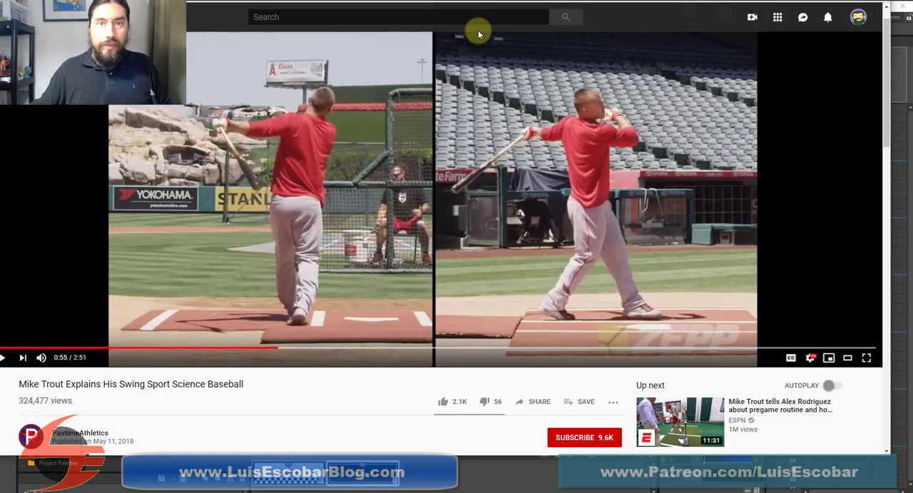
left_click_drag(399, 2, 461, 0)
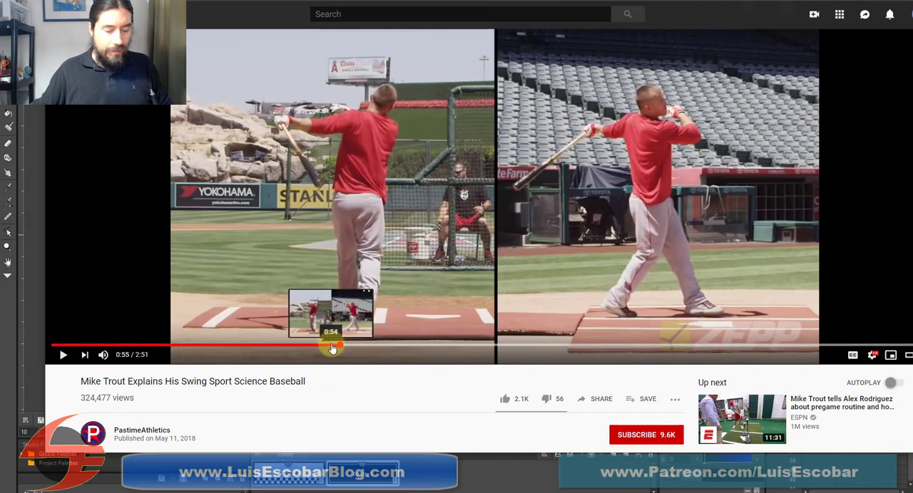
left_click(330, 348)
left_click(63, 355)
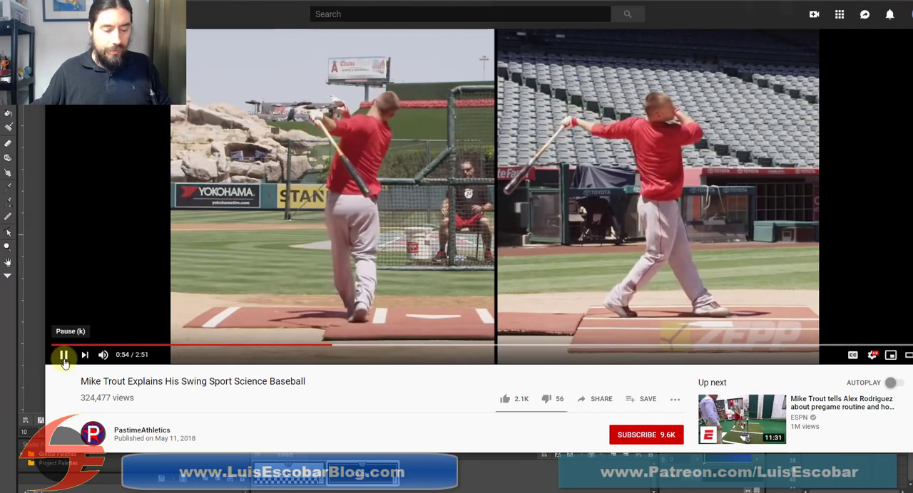
left_click(331, 348)
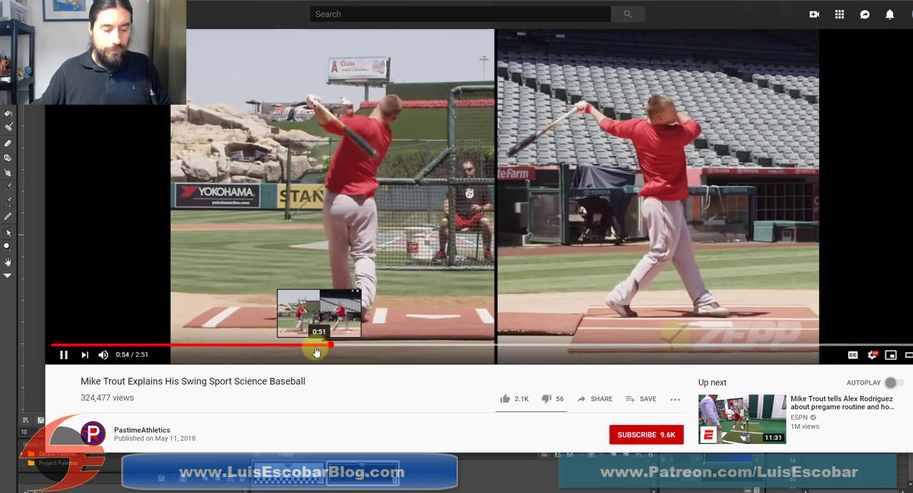
left_click(316, 349)
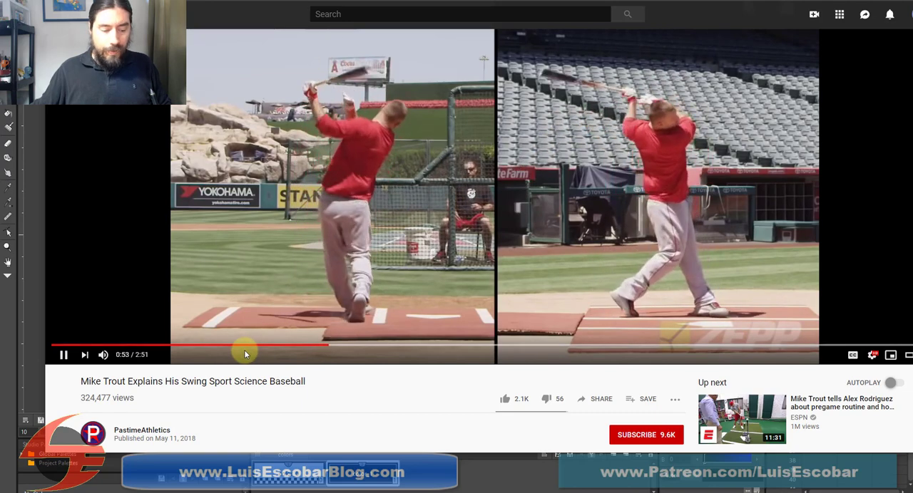
left_click(62, 357)
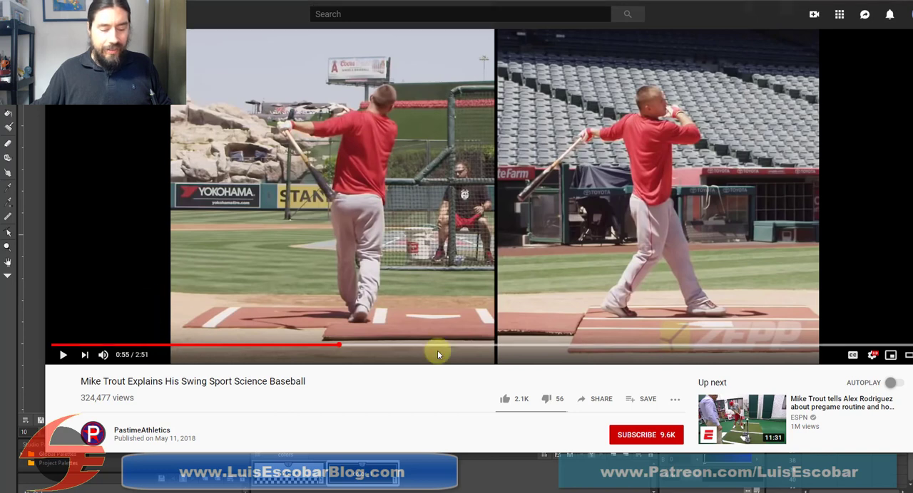
left_click(322, 346)
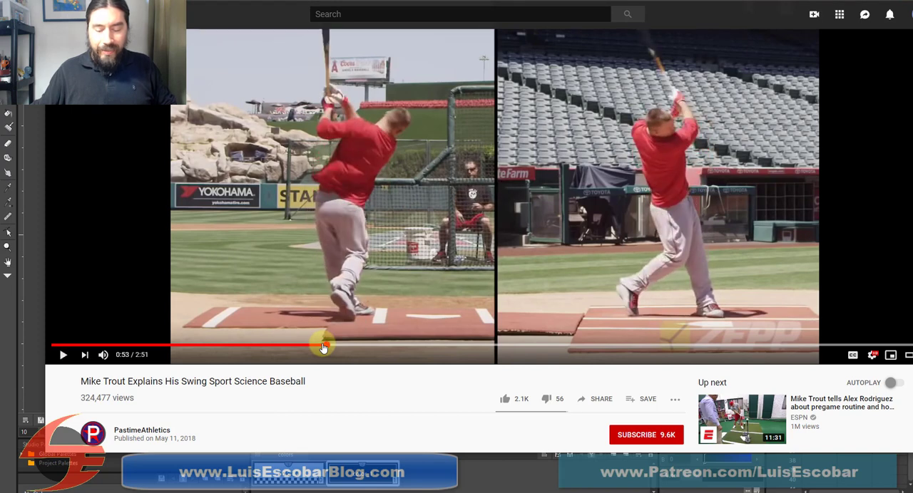
Replay the swing's follow-through between 0:52 and 0:55 in the reference video, pausing to examine how the bat travels over the shoulder, and return to OpenToonz
key("space")
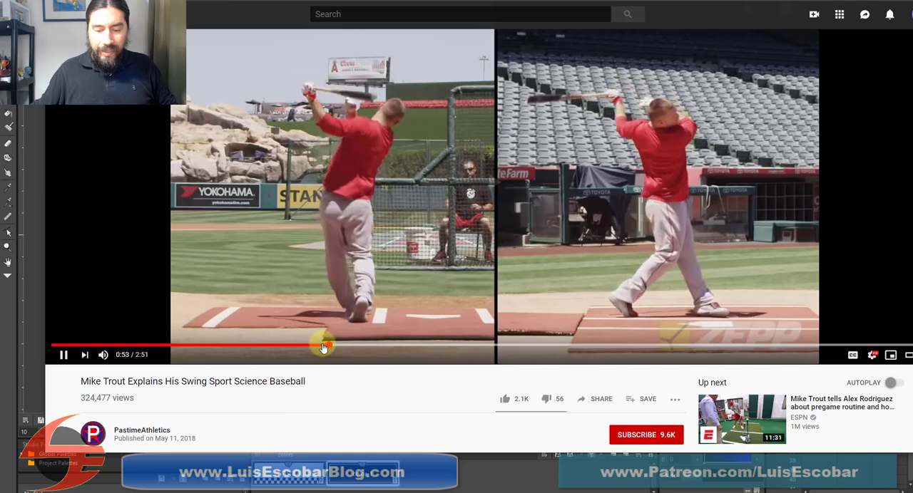
key("space")
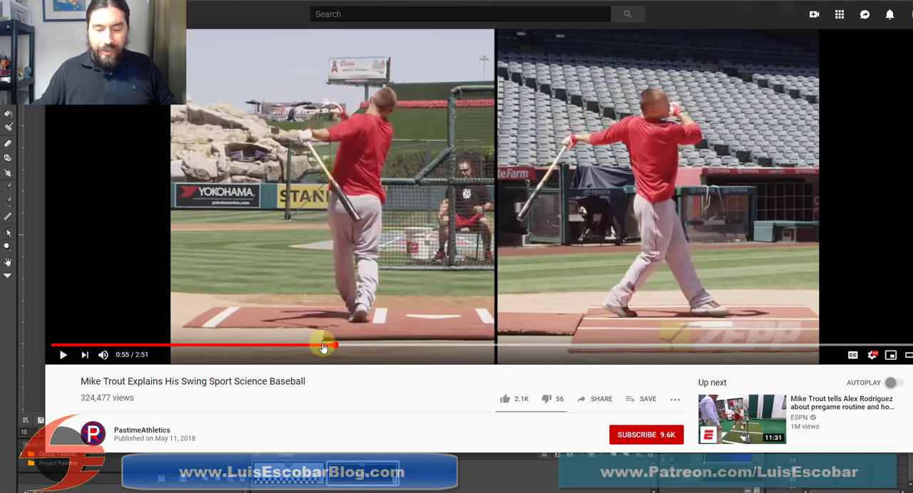
left_click(323, 347)
key("space")
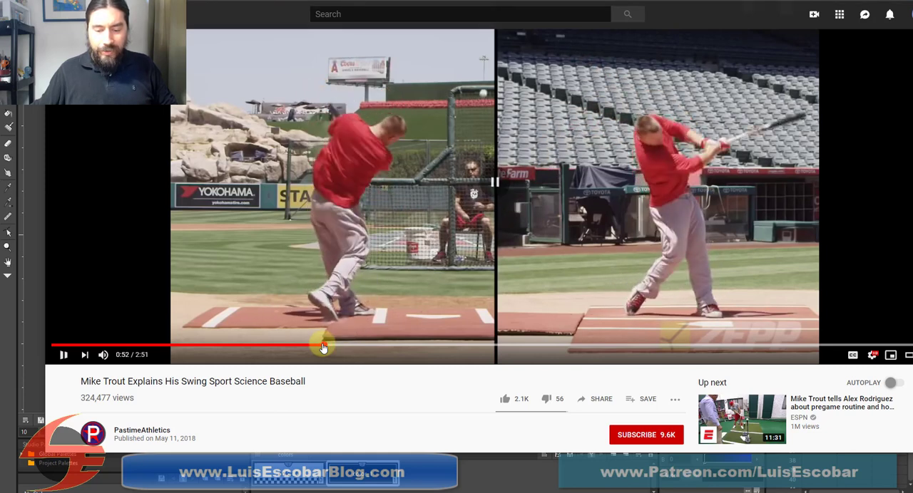
key("space")
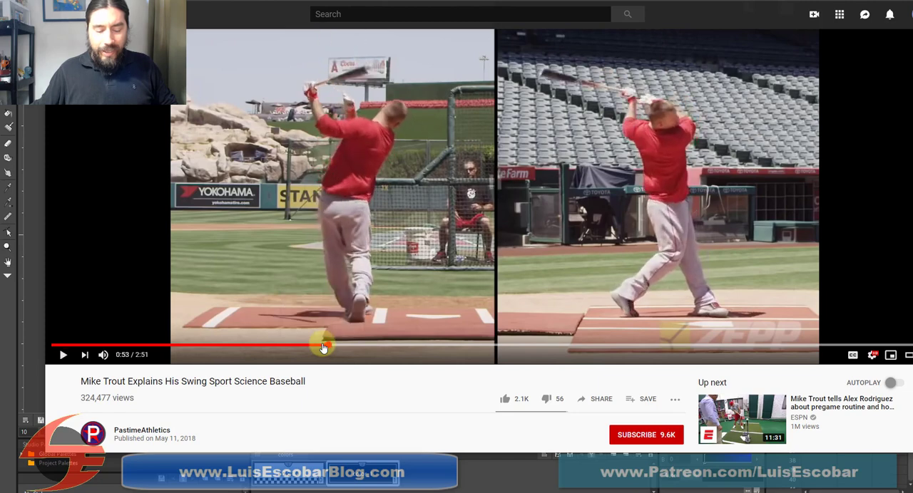
left_click(323, 347)
key("space")
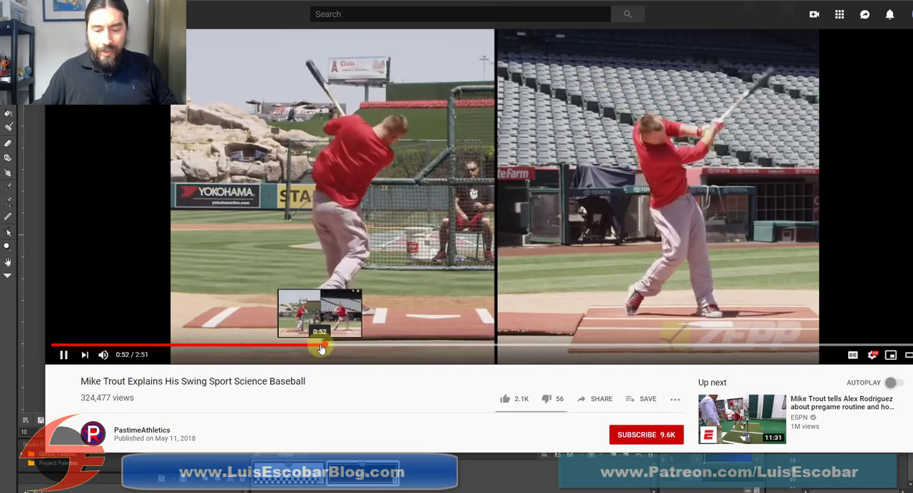
key("space")
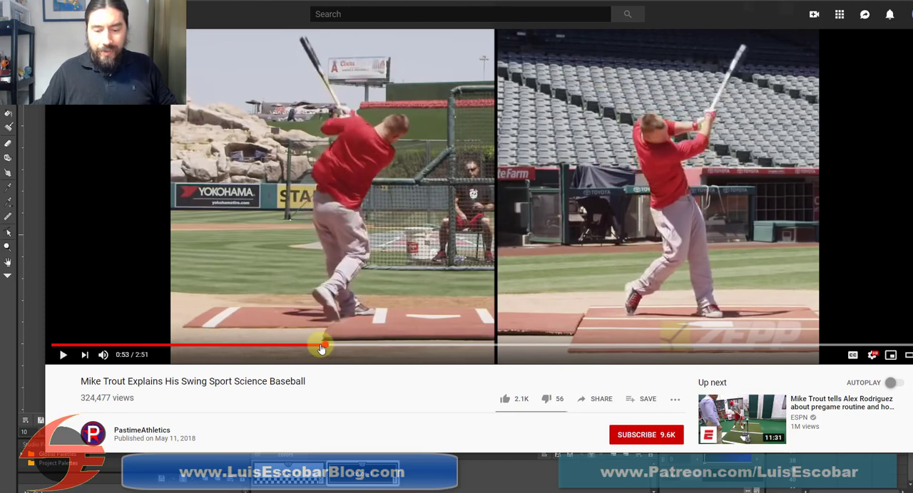
key("space")
key("space")
key("space")
key("space")
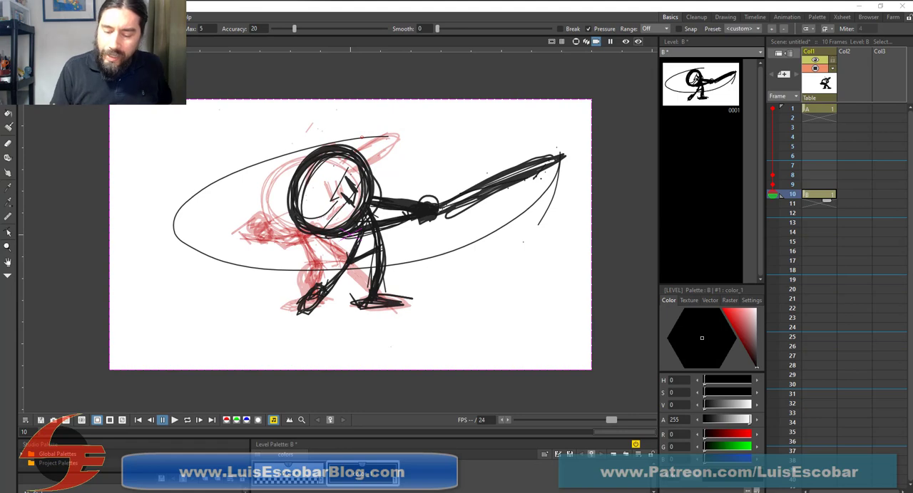
Start a drawing on frame 19 of Col1 with a round head beside the frame 10 head and the bat angled up behind it
left_click(814, 278)
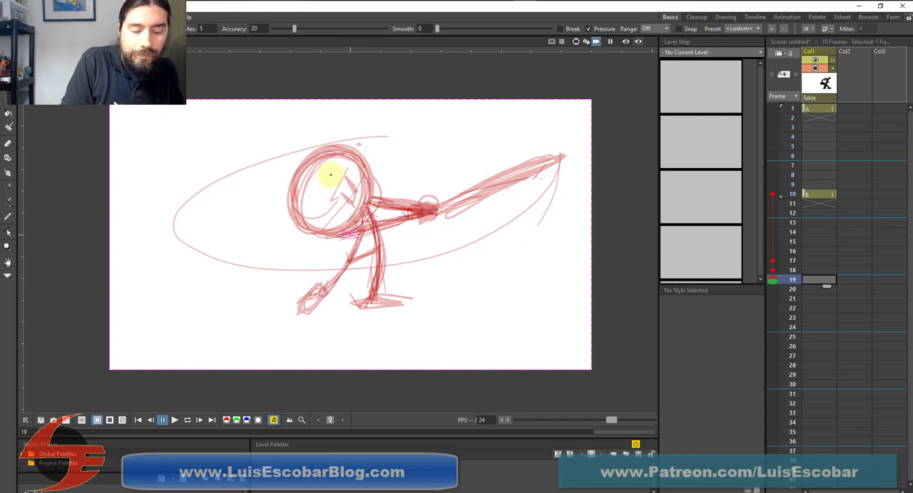
left_click_drag(345, 139, 319, 182)
mouse_move(341, 141)
left_mouse_down()
mouse_move(381, 179)
mouse_move(363, 212)
mouse_move(394, 182)
mouse_move(372, 143)
mouse_move(375, 178)
mouse_move(374, 143)
left_mouse_up()
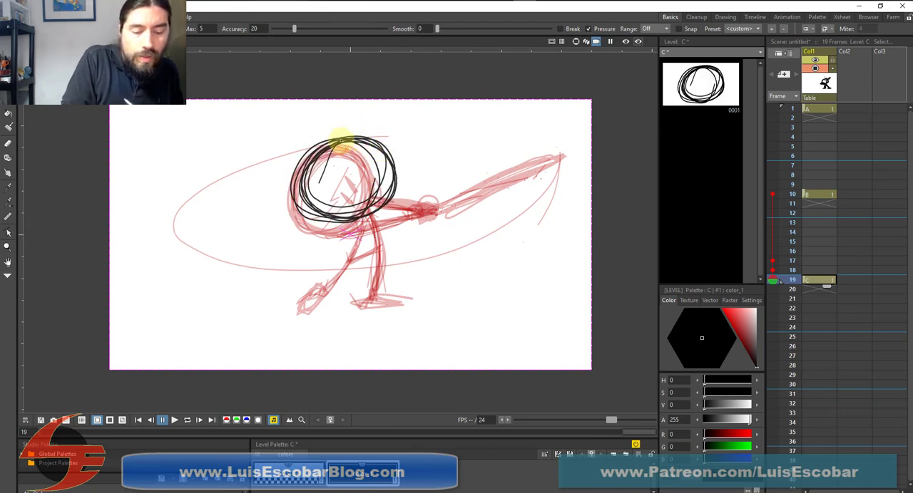
left_click_drag(268, 107, 306, 138)
mouse_move(266, 106)
left_mouse_down()
mouse_move(315, 149)
mouse_move(283, 108)
mouse_move(322, 141)
left_mouse_up()
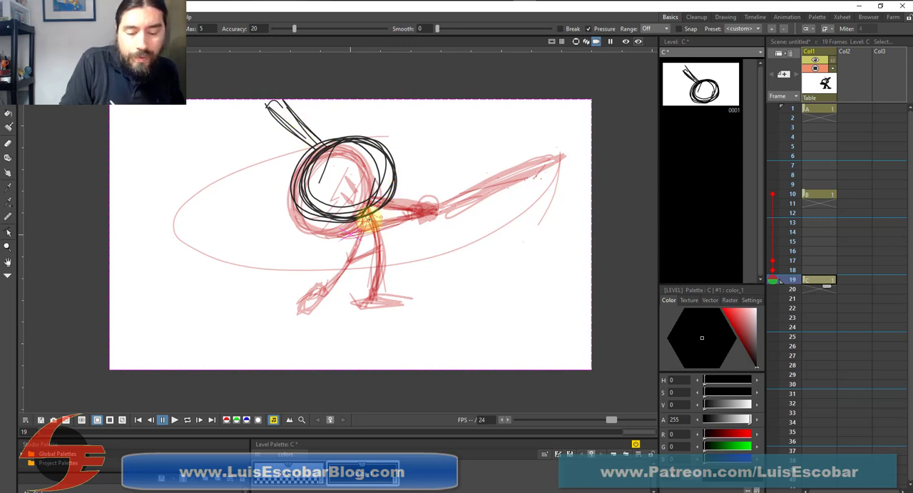
Sketch the frame 19 figure's face marks, bent legs and feet, planting the front foot and trailing the rear foot behind
mouse_move(369, 218)
left_mouse_down()
mouse_move(397, 196)
mouse_move(377, 224)
mouse_move(369, 221)
mouse_move(390, 204)
mouse_move(373, 214)
mouse_move(380, 245)
mouse_move(380, 187)
mouse_move(374, 227)
mouse_move(363, 223)
mouse_move(349, 263)
left_mouse_up()
mouse_move(362, 227)
left_mouse_down()
mouse_move(373, 251)
mouse_move(378, 211)
mouse_move(352, 228)
left_mouse_up()
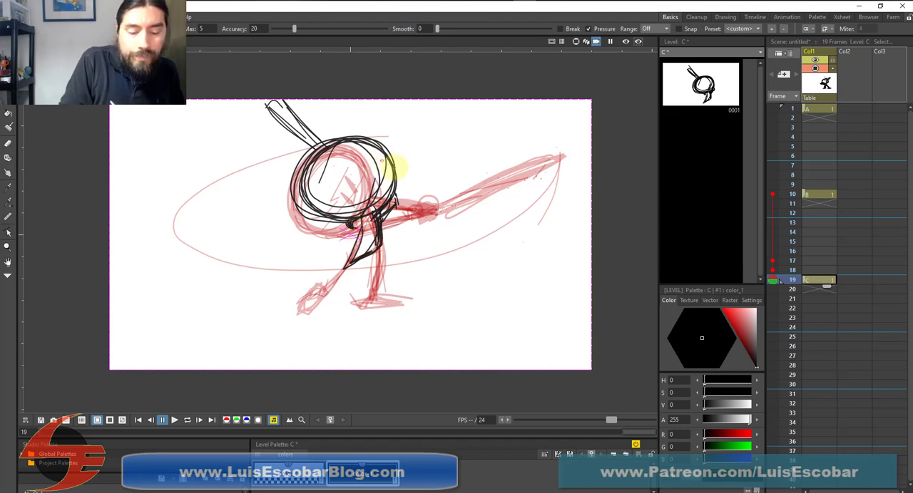
mouse_move(395, 167)
left_mouse_down()
mouse_move(384, 207)
mouse_move(393, 150)
mouse_move(384, 136)
mouse_move(364, 172)
mouse_move(386, 139)
mouse_move(377, 184)
mouse_move(376, 156)
mouse_move(390, 176)
left_mouse_up()
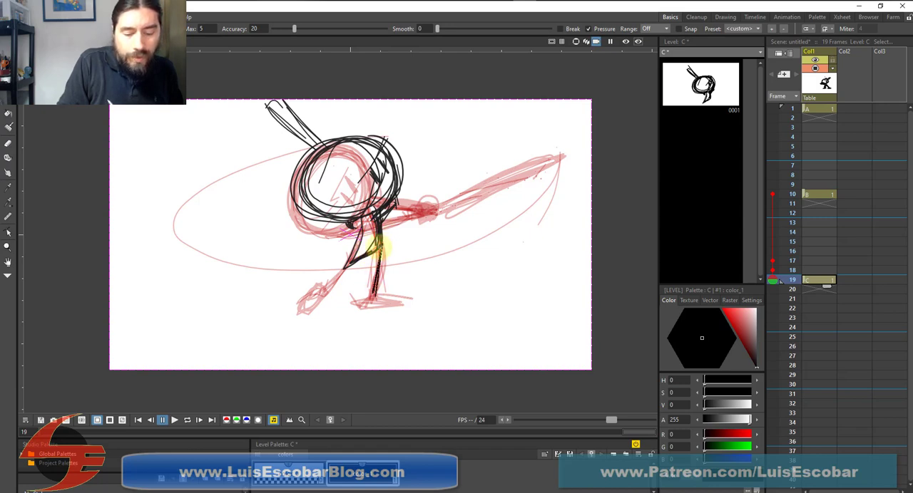
mouse_move(377, 246)
left_mouse_down()
mouse_move(363, 302)
mouse_move(395, 303)
left_mouse_up()
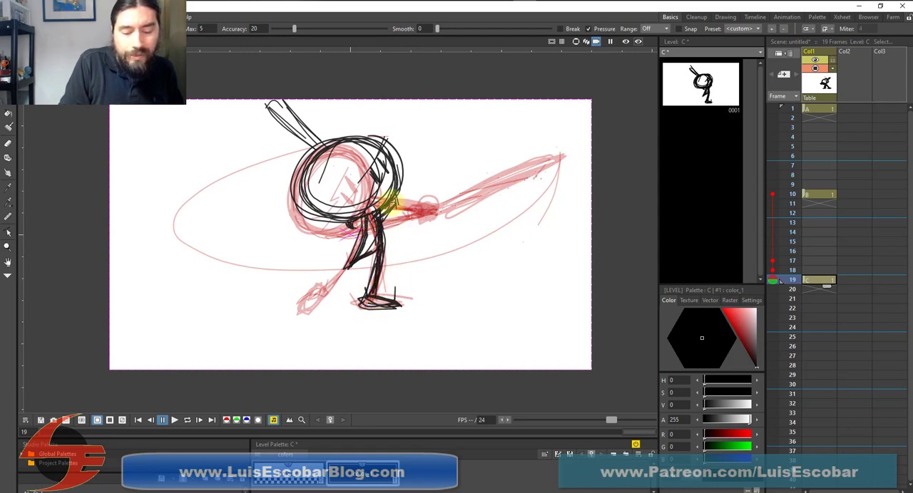
left_click_drag(372, 212, 353, 278)
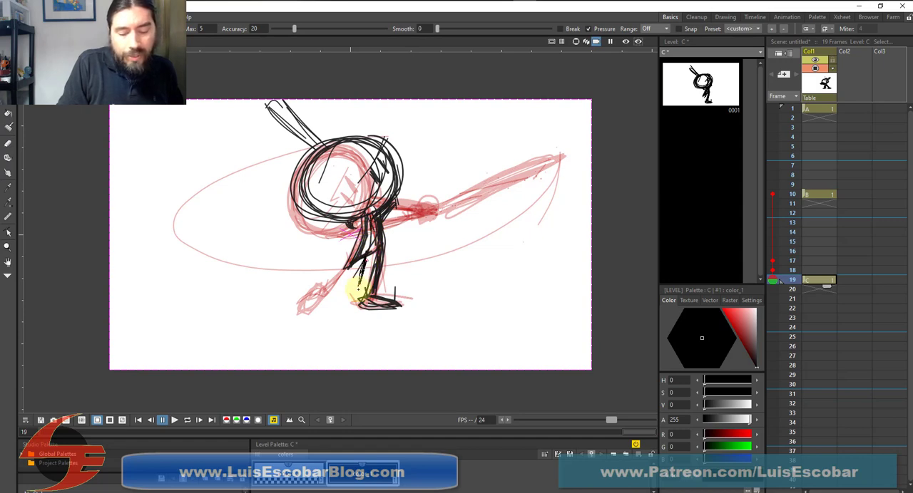
mouse_move(357, 289)
left_mouse_down()
mouse_move(357, 261)
mouse_move(342, 285)
mouse_move(306, 306)
mouse_move(328, 289)
mouse_move(326, 299)
mouse_move(358, 261)
mouse_move(350, 292)
mouse_move(350, 265)
mouse_move(373, 240)
mouse_move(367, 300)
mouse_move(374, 303)
left_mouse_up()
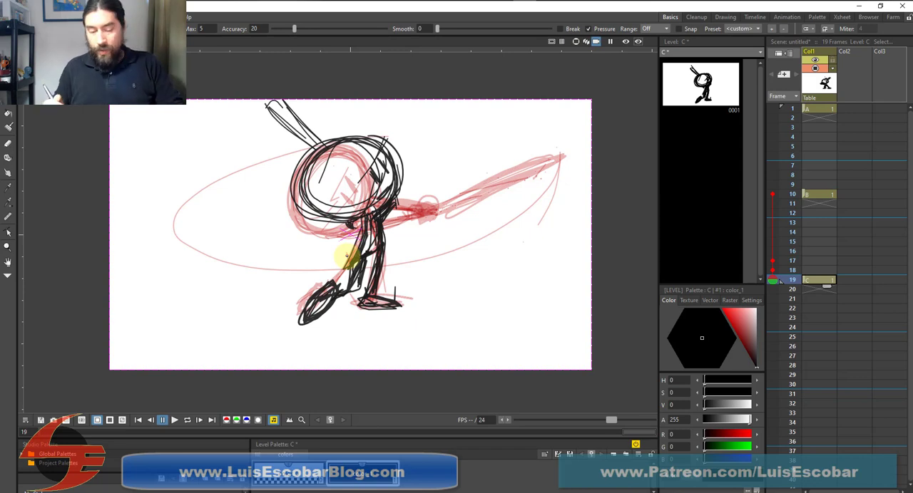
Check the frame 19 pose against frames 1 and 10, and thicken its head outline with extra circular strokes
left_click(815, 108)
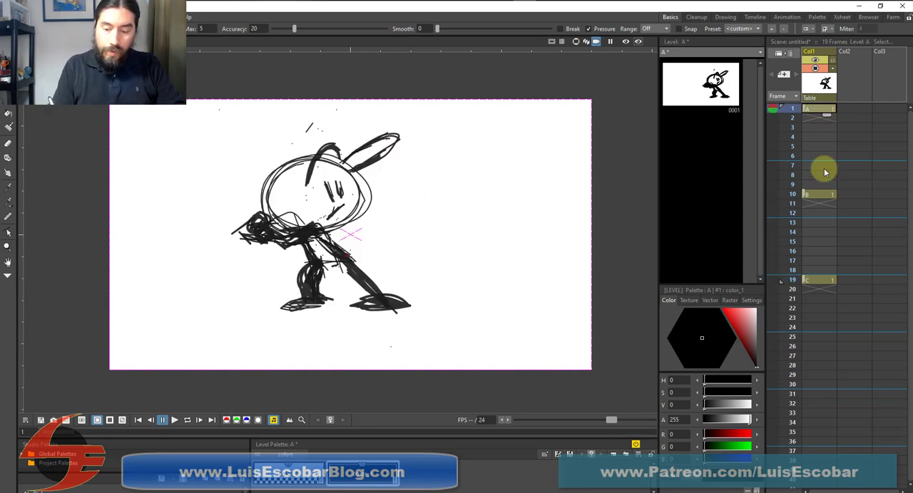
left_click(815, 194)
left_click(817, 280)
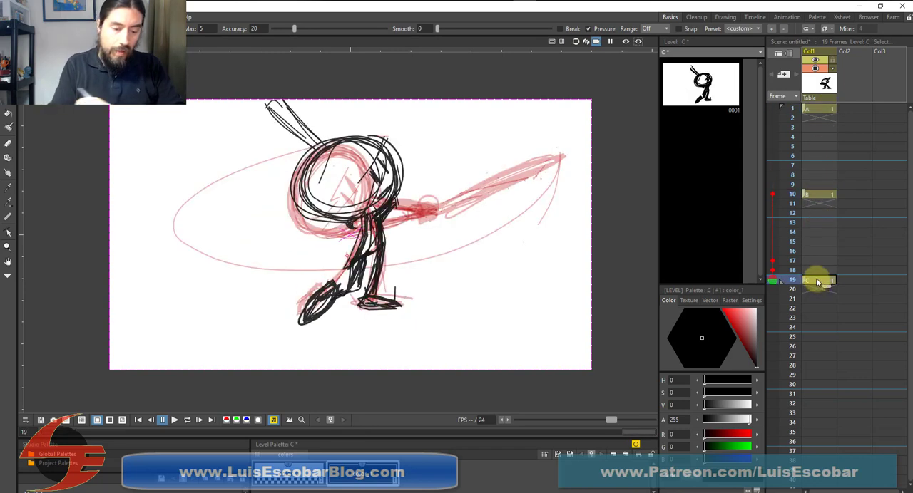
left_click_drag(365, 140, 319, 207)
mouse_move(308, 164)
left_mouse_down()
mouse_move(343, 177)
mouse_move(352, 215)
mouse_move(311, 166)
mouse_move(379, 148)
mouse_move(399, 159)
left_mouse_up()
mouse_move(338, 144)
left_mouse_down()
mouse_move(376, 205)
mouse_move(397, 149)
mouse_move(309, 177)
mouse_move(346, 206)
mouse_move(399, 158)
mouse_move(400, 183)
left_mouse_up()
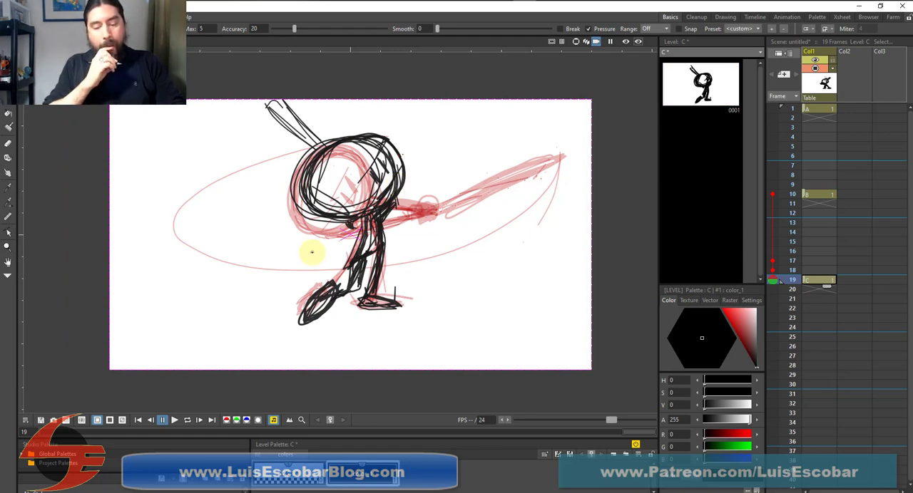
Flip repeatedly through frames 1, 10 and 19 of Col1 to compare the wind-up, swing and follow-through poses
left_click(820, 111)
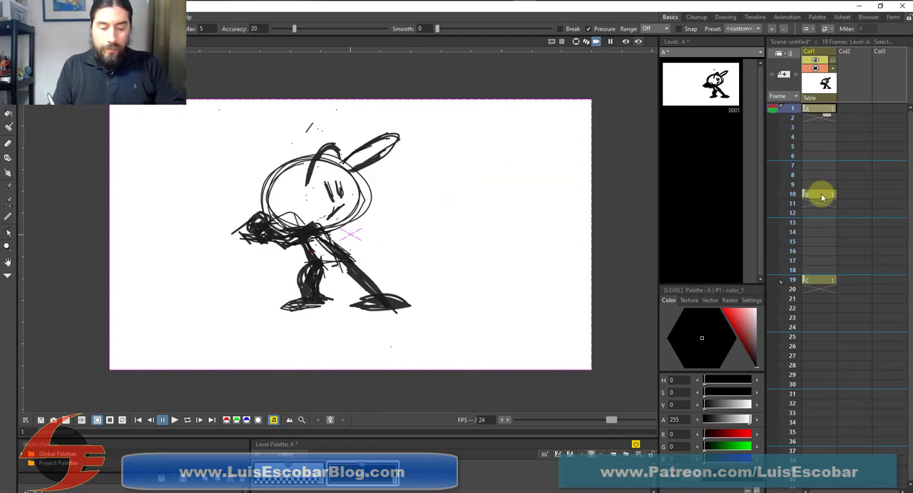
left_click(819, 194)
left_click(820, 281)
left_click(820, 111)
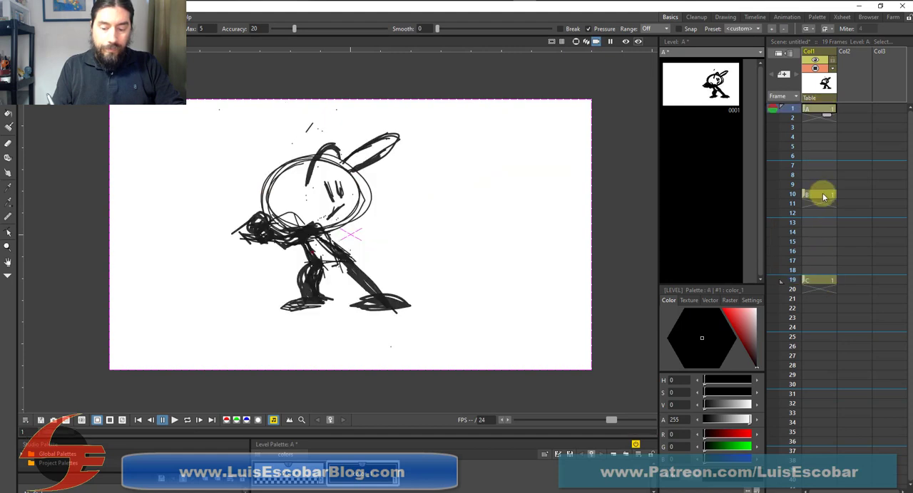
left_click(819, 194)
left_click(816, 280)
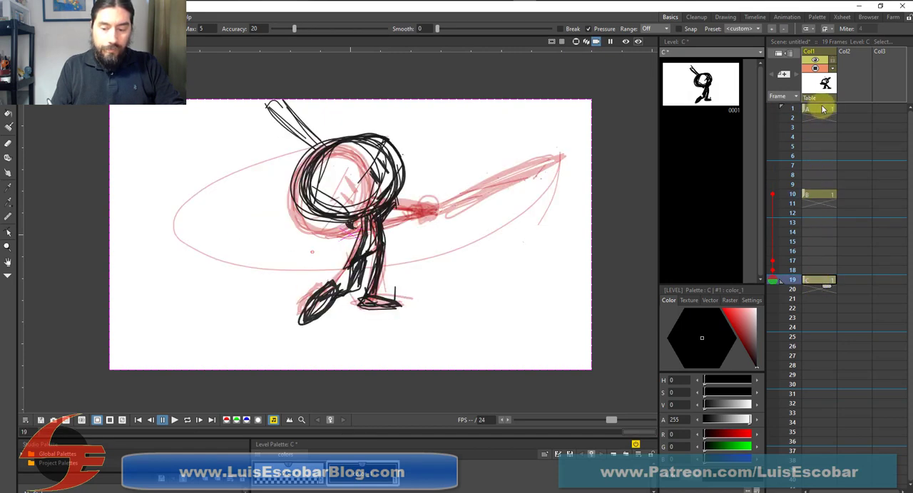
left_click(818, 109)
left_click(821, 195)
left_click(817, 281)
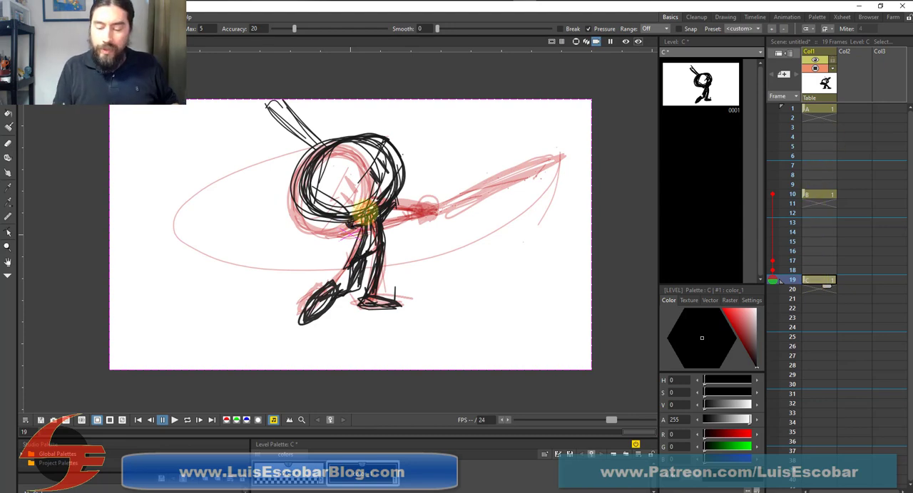
Compare the frame 19 drawing with the follow-through pose in the YouTube reference video paused at 0:53
left_click(817, 338)
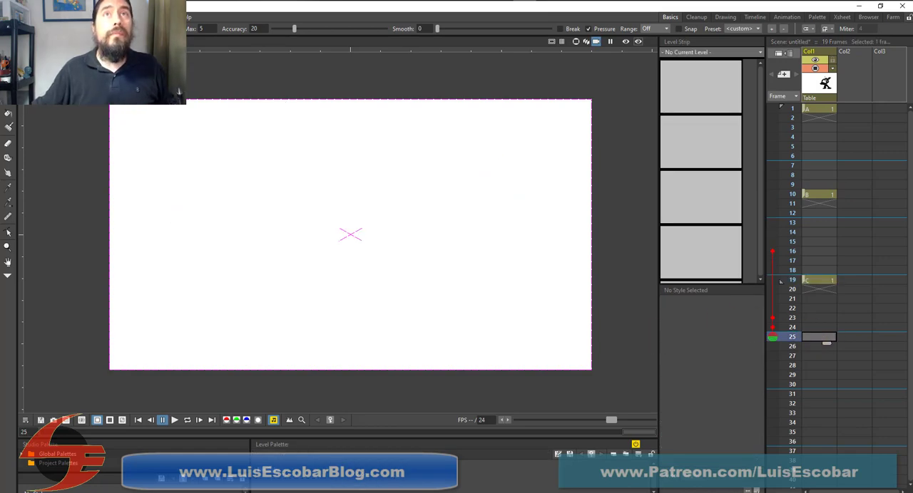
left_click_drag(499, 0, 505, 31)
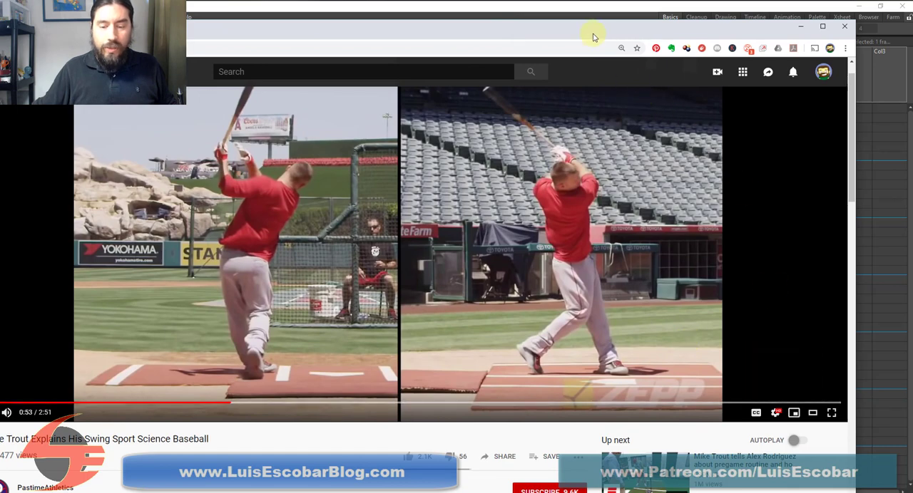
left_click_drag(637, 30, 849, 0)
left_click(189, 28)
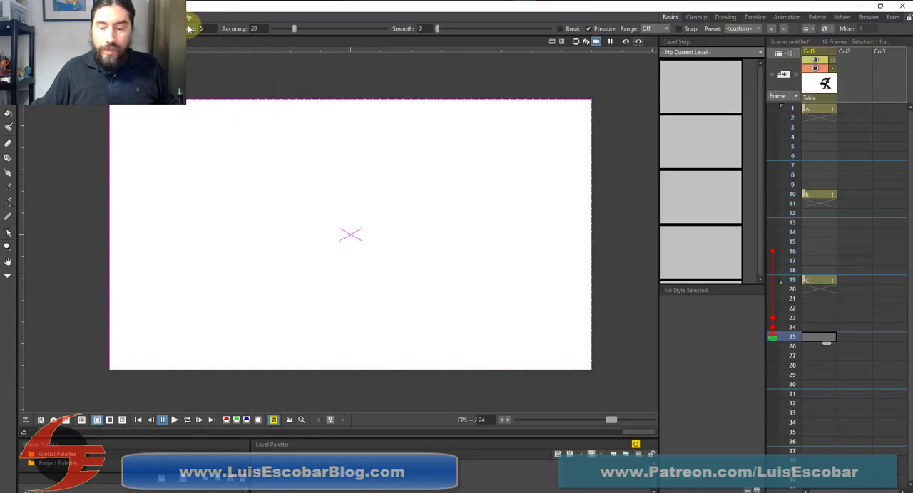
left_click(816, 279)
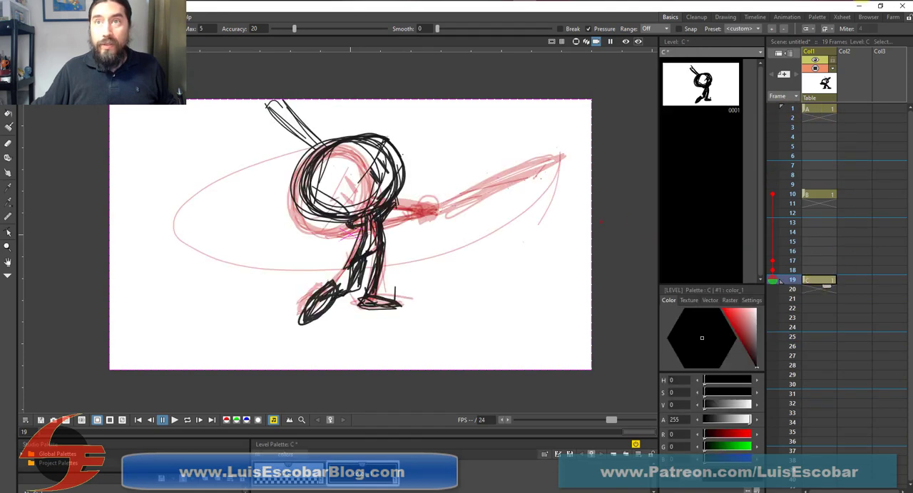
left_click_drag(657, 0, 530, 35)
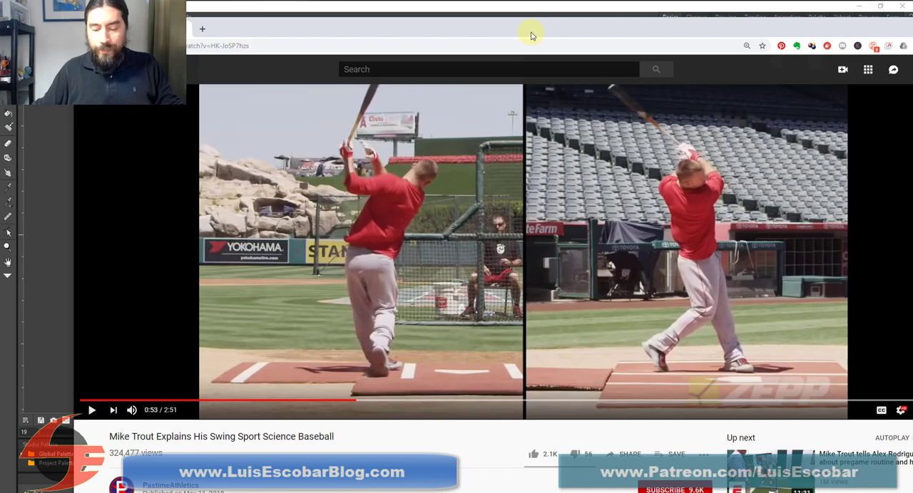
left_click_drag(545, 33, 880, 1)
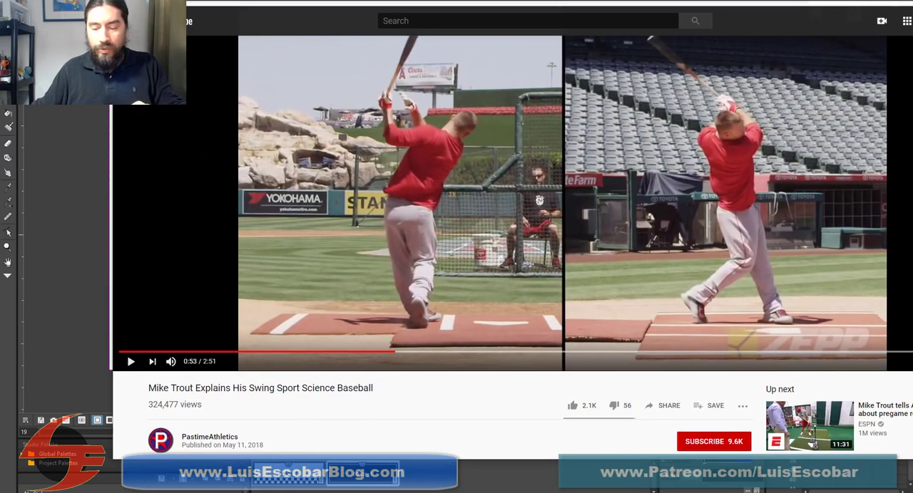
mouse_move(529, 3)
left_mouse_down()
mouse_move(874, 2)
mouse_move(317, 2)
left_mouse_up()
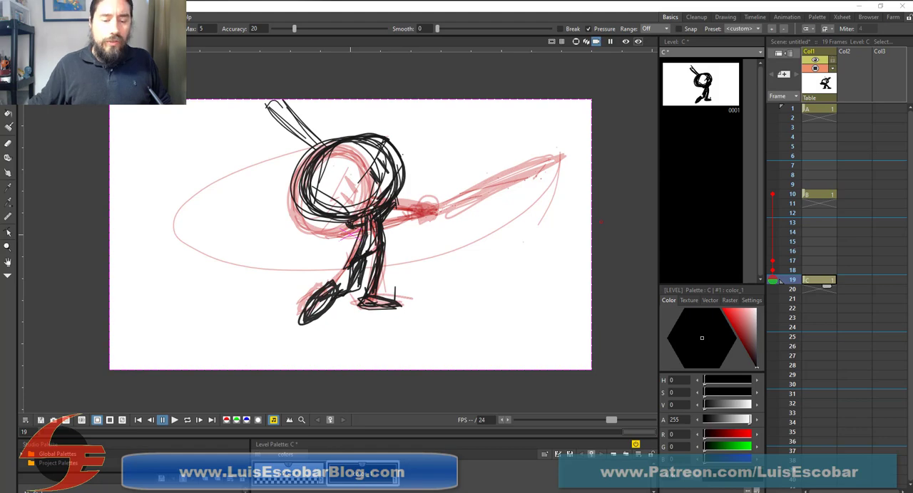
Play the reference video on from 0:53 to 0:55, pausing to examine the batter's final one-handed pose, and return to OpenToonz
left_click_drag(379, 0, 479, 34)
left_click(32, 417)
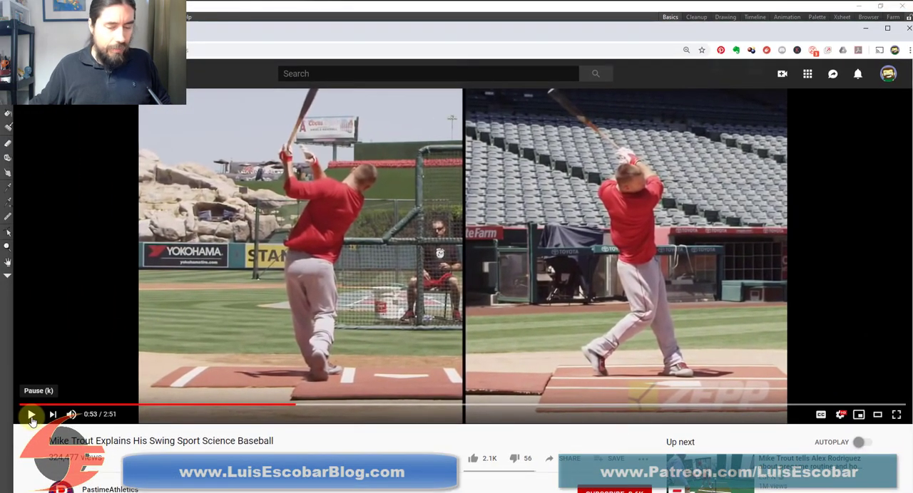
left_click(32, 417)
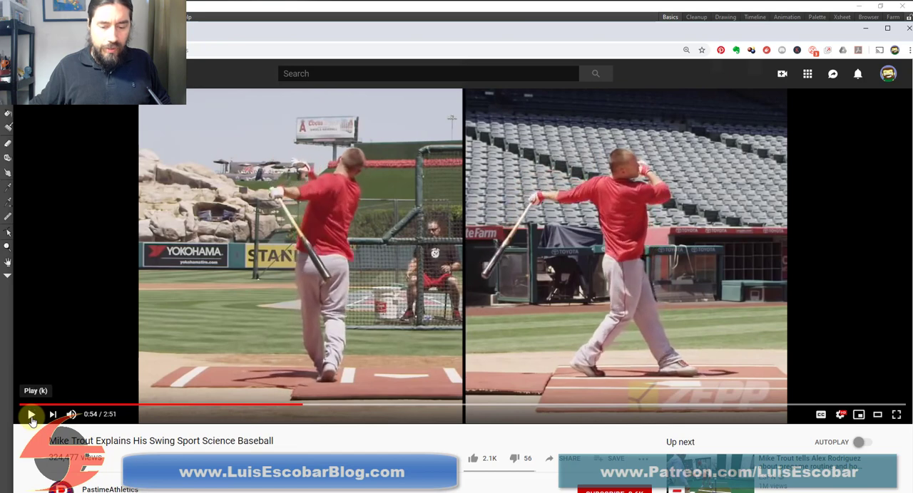
left_click(31, 421)
left_click(31, 421)
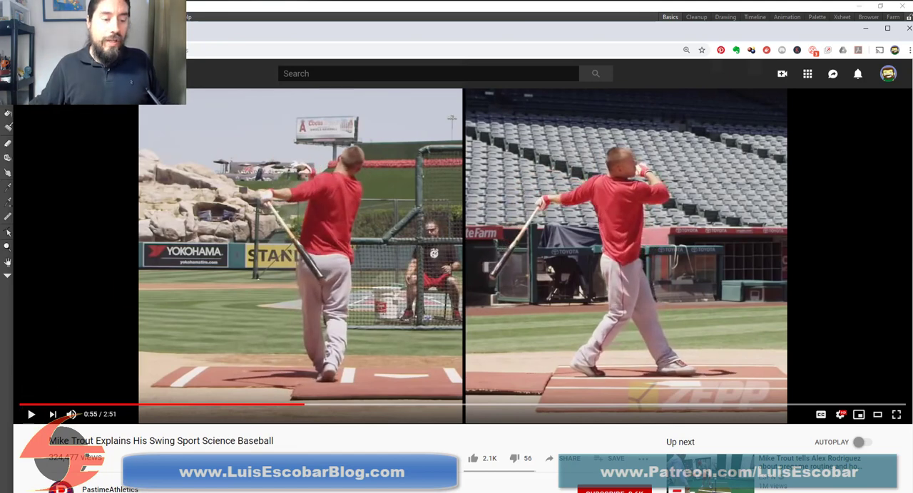
left_click_drag(258, 30, 193, 0)
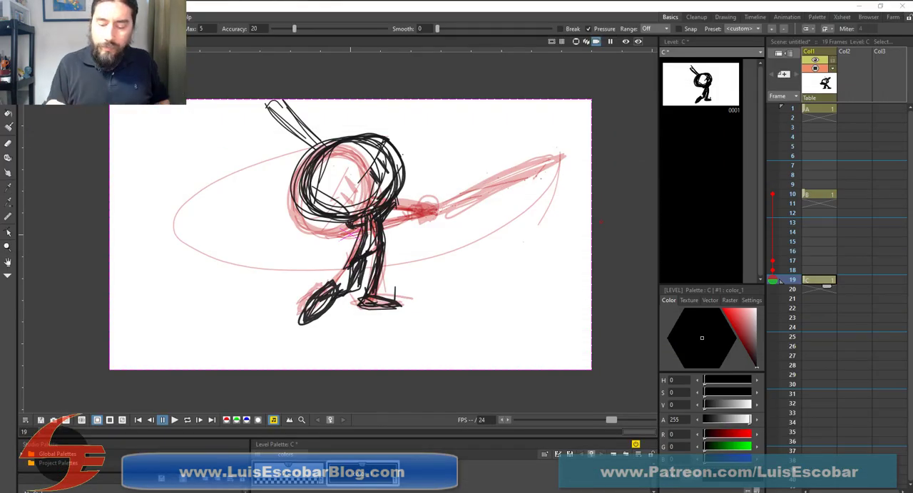
On frame 24 of Col1, onion-skin the frame 19 pose and sketch a straight standing leg with an oval foot and a round head
left_click(817, 327)
mouse_move(782, 244)
left_mouse_down()
mouse_move(772, 241)
mouse_move(776, 285)
left_mouse_up()
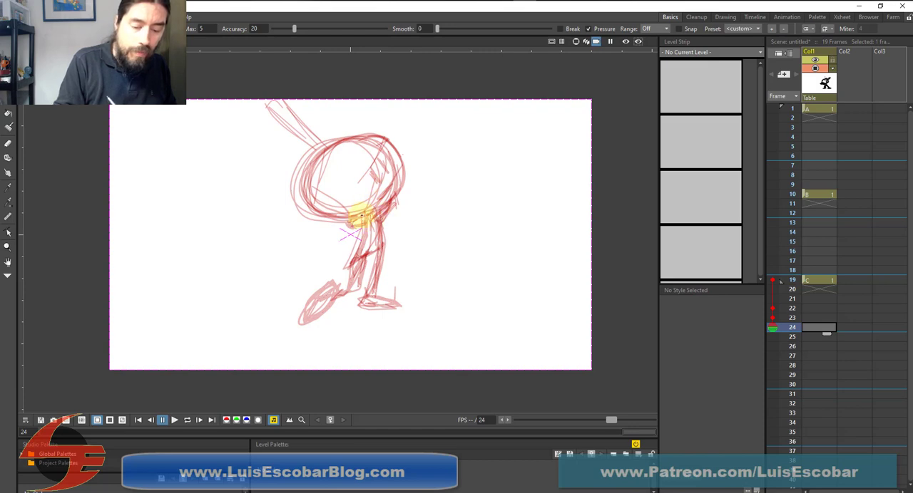
mouse_move(366, 211)
left_mouse_down()
mouse_move(376, 270)
mouse_move(372, 242)
mouse_move(375, 292)
mouse_move(367, 302)
mouse_move(393, 295)
mouse_move(385, 296)
left_mouse_up()
left_click_drag(375, 291, 367, 206)
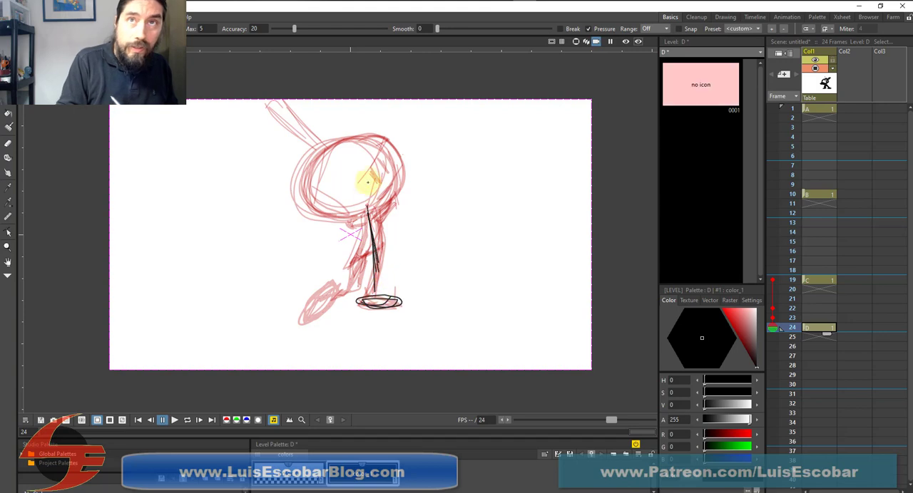
left_click_drag(401, 148, 399, 183)
mouse_move(409, 174)
left_mouse_down()
mouse_move(358, 144)
mouse_move(302, 159)
mouse_move(312, 183)
mouse_move(393, 159)
left_mouse_up()
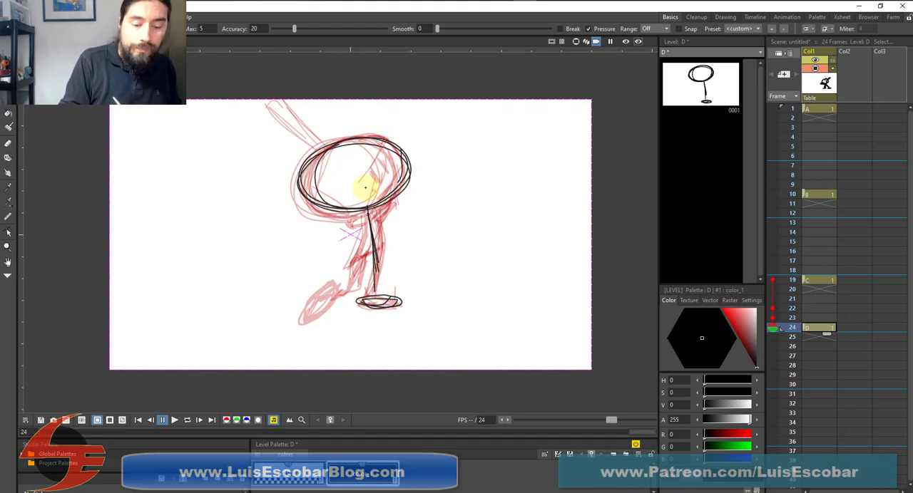
Sketch the frame 24 batter's narrow torso and hips, thicken the standing leg, and add the bent trailing leg with its foot
mouse_move(358, 214)
left_mouse_down()
mouse_move(346, 256)
mouse_move(363, 259)
left_mouse_up()
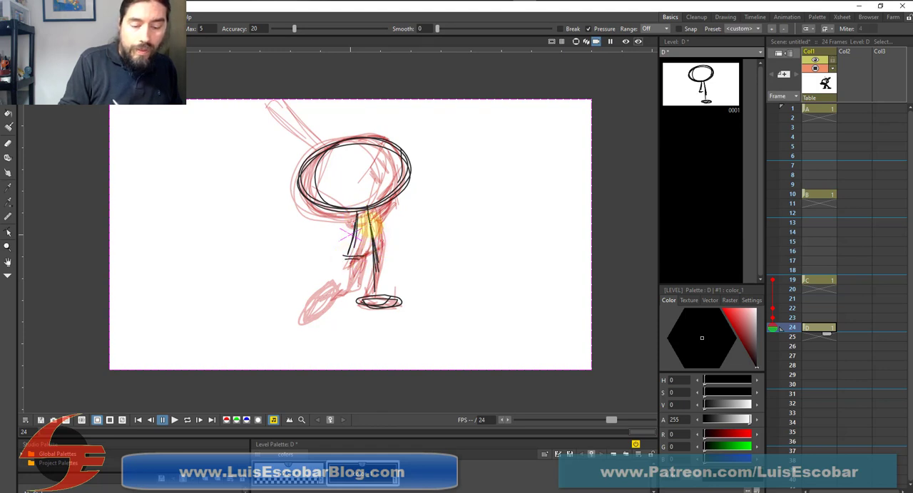
left_click_drag(366, 214, 350, 261)
left_click_drag(363, 204, 378, 252)
mouse_move(359, 212)
left_mouse_down()
mouse_move(351, 255)
mouse_move(378, 250)
left_mouse_up()
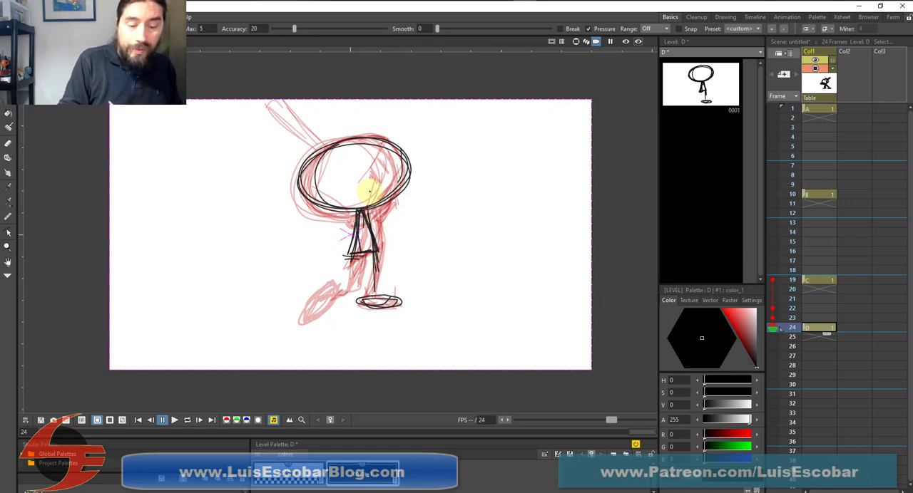
left_click_drag(375, 249, 376, 297)
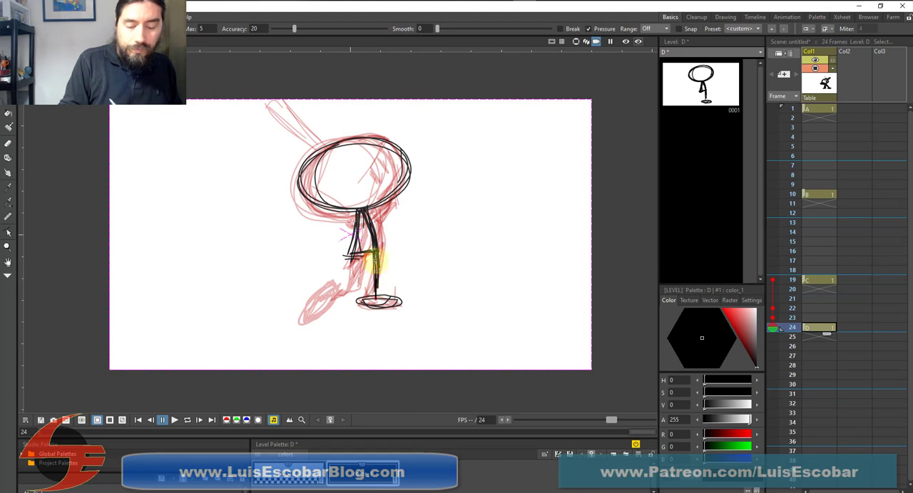
mouse_move(373, 251)
left_mouse_down()
mouse_move(356, 275)
mouse_move(356, 220)
mouse_move(357, 254)
mouse_move(368, 256)
mouse_move(363, 249)
mouse_move(352, 277)
mouse_move(368, 251)
mouse_move(375, 266)
mouse_move(371, 256)
mouse_move(361, 278)
mouse_move(372, 258)
mouse_move(353, 284)
mouse_move(323, 299)
mouse_move(355, 316)
mouse_move(312, 308)
left_mouse_up()
left_click_drag(353, 280, 313, 308)
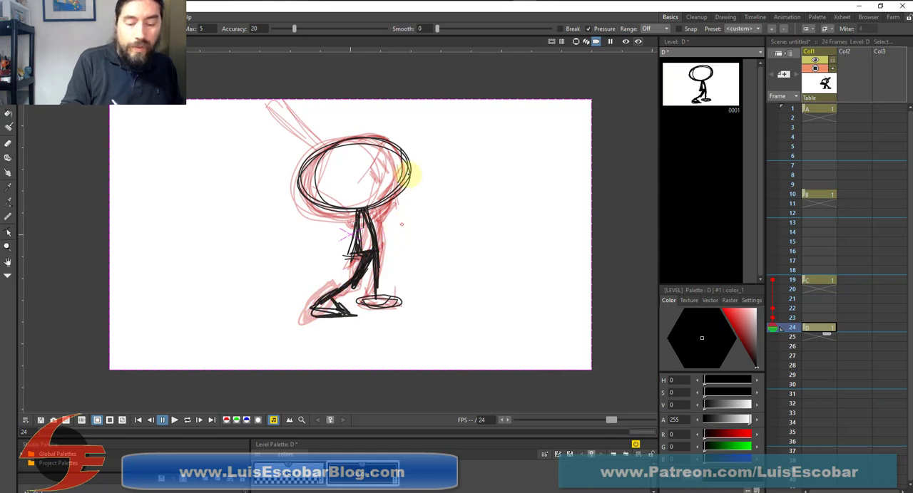
Add the face marks and upper head contour, a raised front arm with its hand, and a rear arm holding the bat pointing down behind
left_click_drag(385, 146, 329, 162)
mouse_move(352, 132)
left_mouse_down()
mouse_move(304, 165)
mouse_move(392, 146)
mouse_move(376, 146)
mouse_move(402, 157)
left_mouse_up()
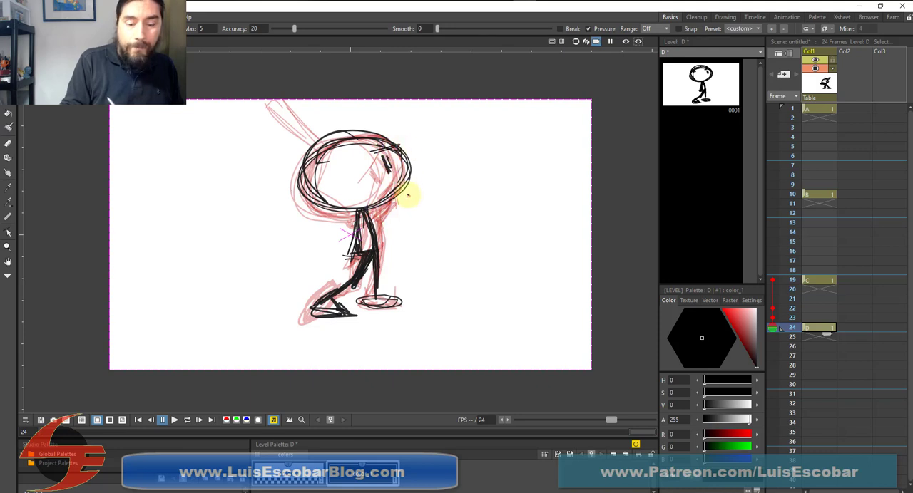
mouse_move(367, 209)
left_mouse_down()
mouse_move(401, 202)
mouse_move(363, 211)
mouse_move(393, 218)
mouse_move(415, 191)
mouse_move(413, 205)
mouse_move(382, 214)
mouse_move(403, 217)
mouse_move(408, 202)
mouse_move(400, 225)
mouse_move(364, 213)
mouse_move(424, 197)
mouse_move(408, 198)
mouse_move(432, 188)
left_mouse_up()
left_click_drag(432, 189, 409, 204)
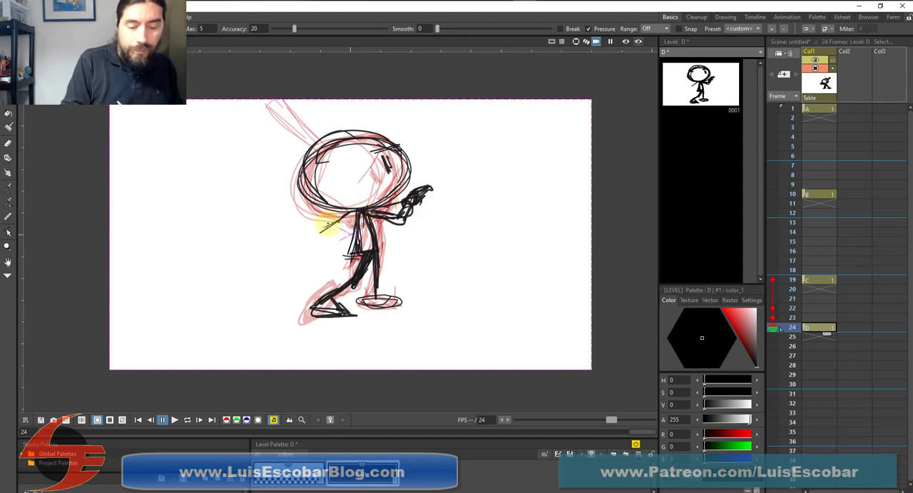
mouse_move(306, 230)
left_mouse_down()
mouse_move(352, 216)
mouse_move(296, 231)
mouse_move(340, 200)
mouse_move(293, 231)
mouse_move(348, 204)
mouse_move(211, 276)
mouse_move(269, 248)
mouse_move(213, 290)
mouse_move(298, 226)
mouse_move(231, 260)
mouse_move(207, 284)
mouse_move(316, 228)
left_mouse_up()
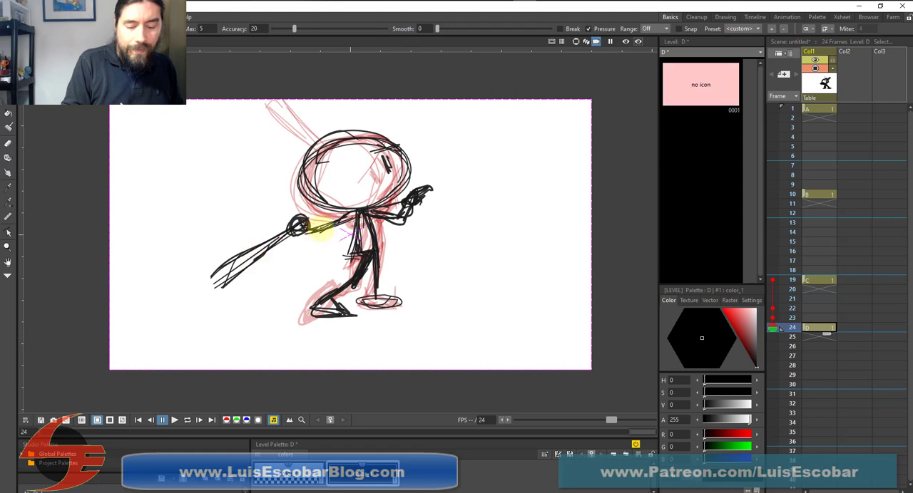
Darken the frame 24 figure's torso and standing leg with repeated strokes down to the front foot
mouse_move(365, 210)
left_mouse_down()
mouse_move(378, 245)
mouse_move(369, 284)
mouse_move(380, 270)
mouse_move(382, 301)
mouse_move(406, 300)
mouse_move(369, 311)
mouse_move(404, 298)
left_mouse_up()
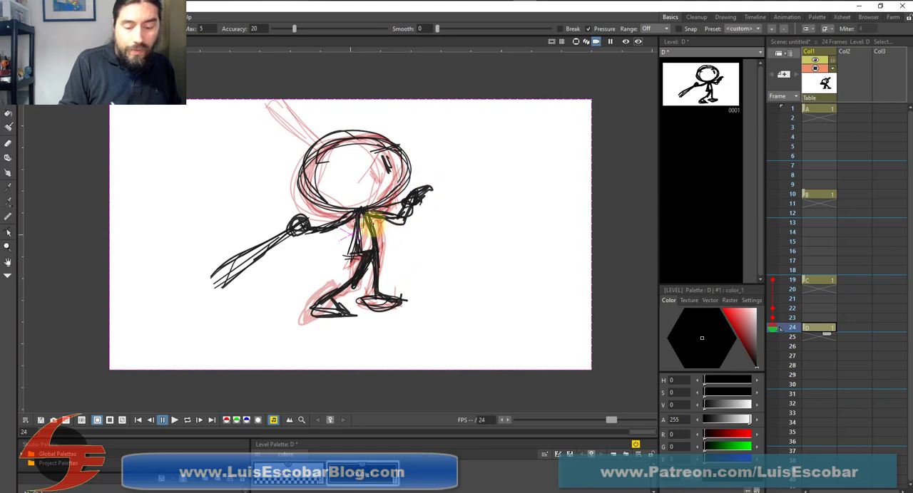
mouse_move(368, 215)
left_mouse_down()
mouse_move(380, 243)
mouse_move(371, 222)
mouse_move(373, 260)
mouse_move(369, 221)
mouse_move(369, 279)
mouse_move(369, 220)
mouse_move(369, 285)
left_mouse_up()
left_click_drag(372, 218, 369, 249)
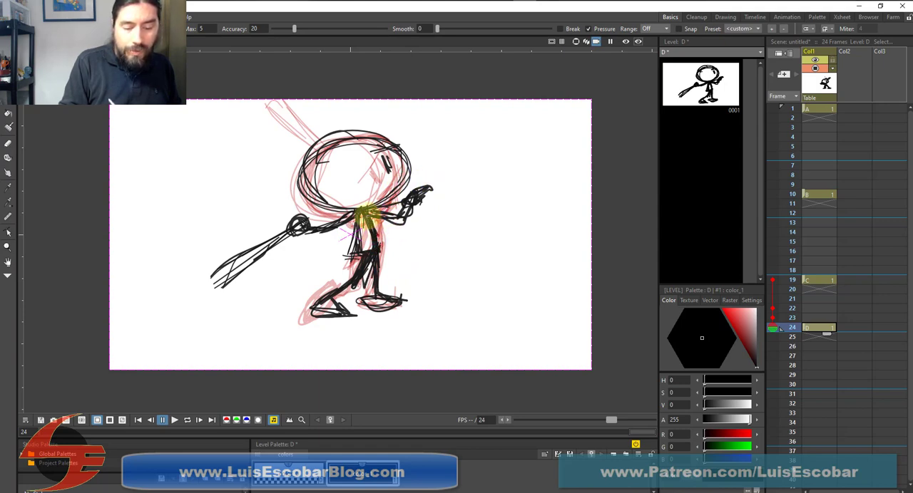
mouse_move(366, 210)
left_mouse_down()
mouse_move(380, 239)
mouse_move(372, 225)
mouse_move(373, 293)
left_mouse_up()
left_click_drag(378, 230, 377, 282)
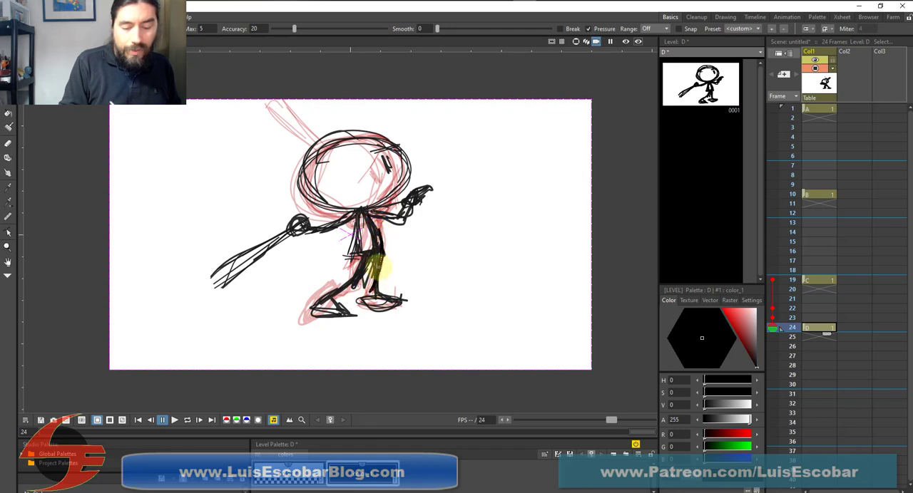
left_click_drag(361, 218, 362, 253)
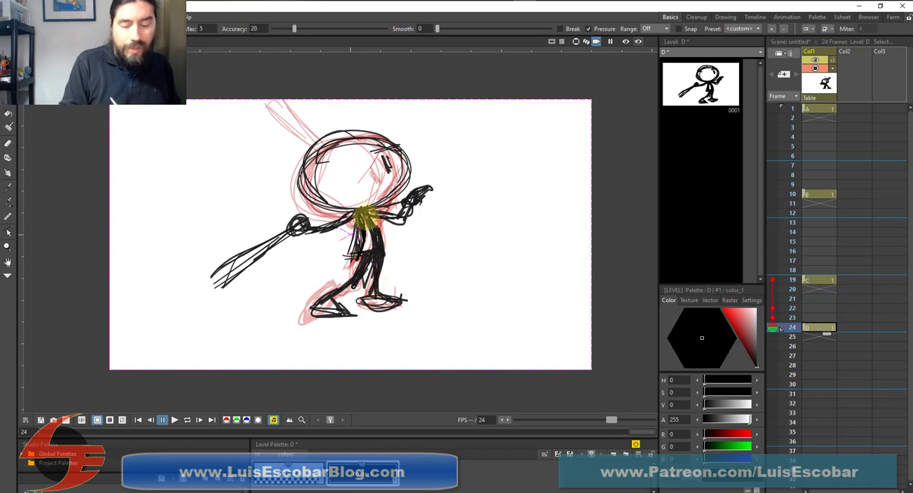
mouse_move(366, 215)
left_mouse_down()
mouse_move(381, 254)
mouse_move(373, 276)
left_mouse_up()
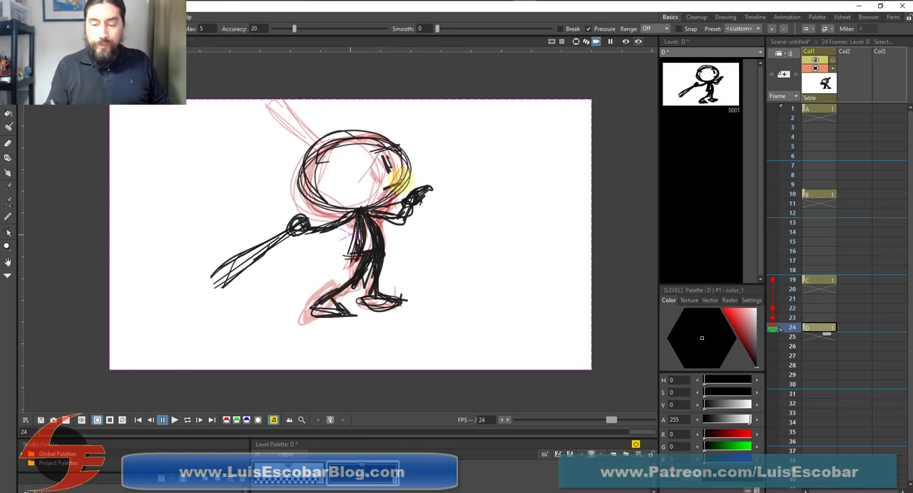
Compare the new frame 24 pose with the drawings on frames 1, 10 and 19
left_click(821, 108)
left_click(818, 194)
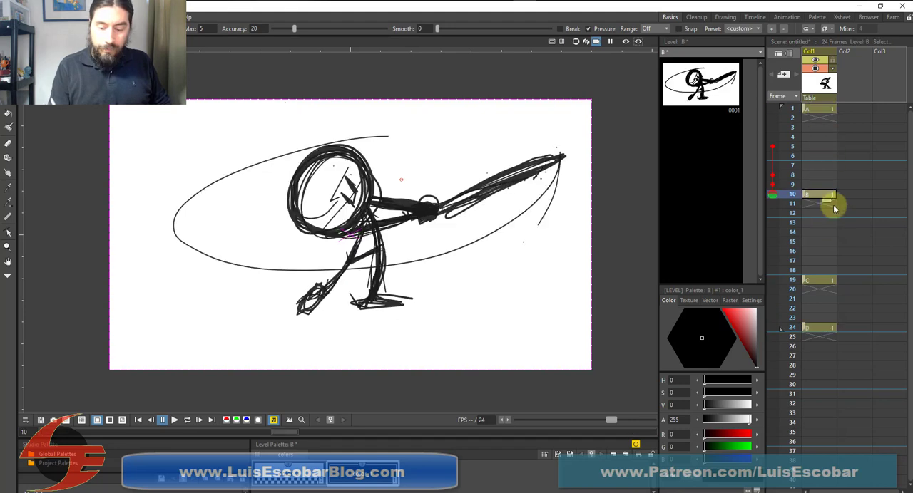
left_click(820, 280)
left_click(818, 327)
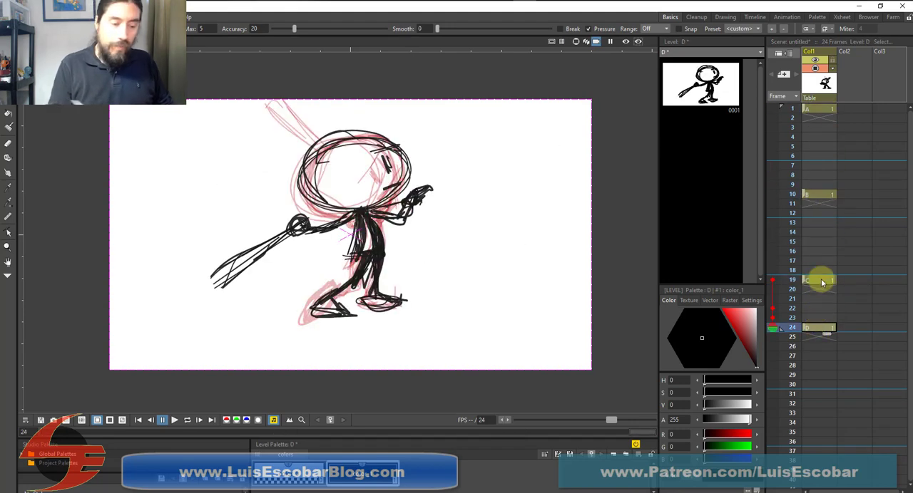
Select and delete, one by one, most of the strokes forming the raised hand and forearm on frame 24
key("s")
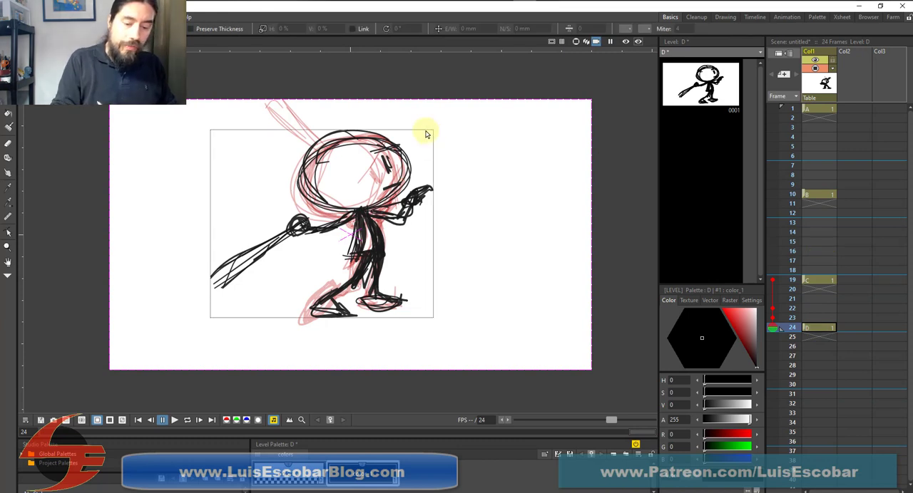
left_click(414, 202)
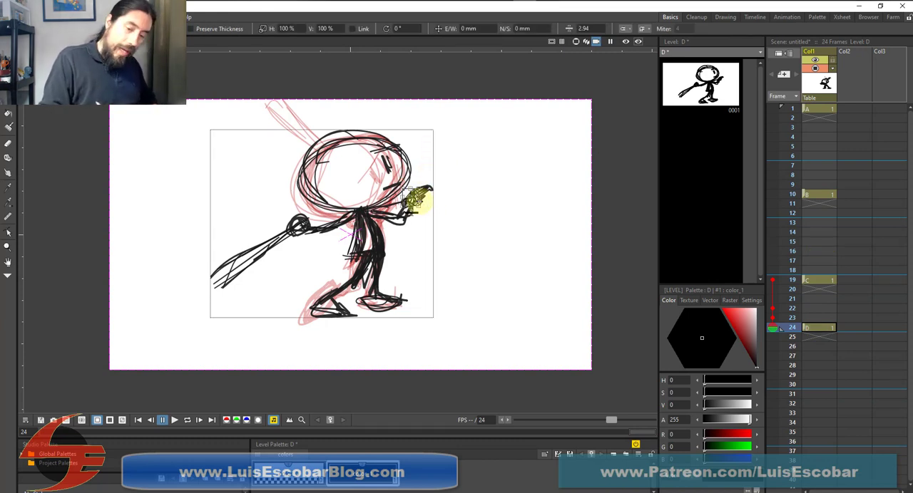
key("Delete")
left_click(417, 201)
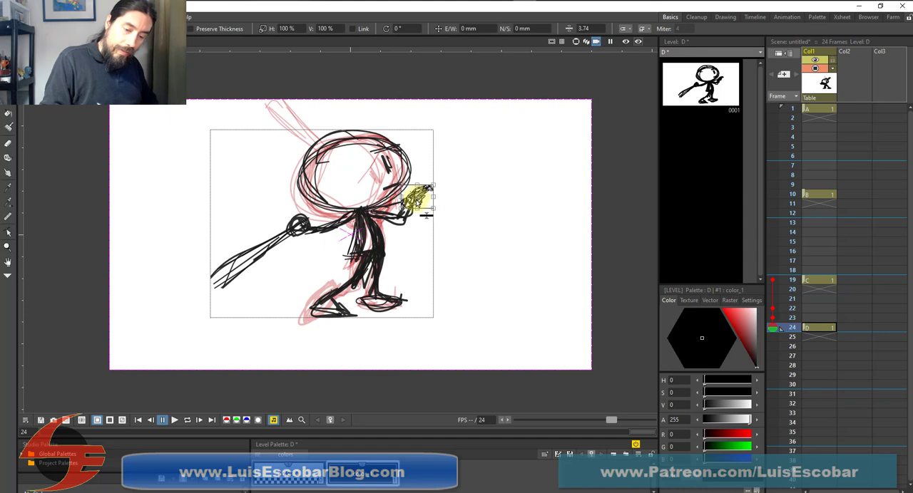
key("Delete")
left_click(412, 202)
key("Delete")
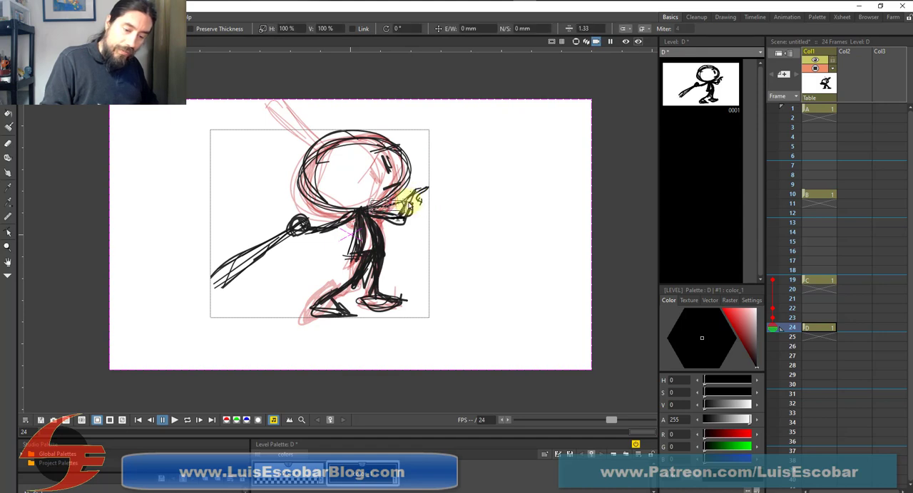
left_click(408, 207)
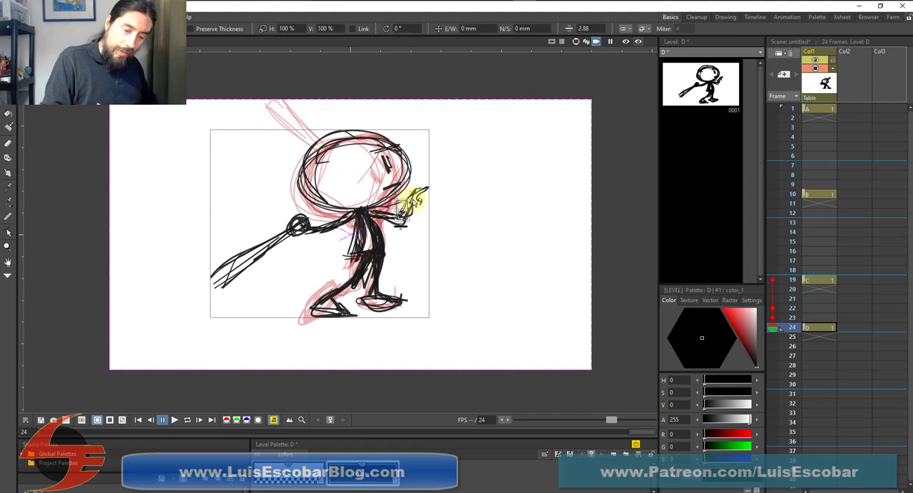
key("Delete")
left_click(413, 202)
key("Delete")
left_click(416, 196)
key("Delete")
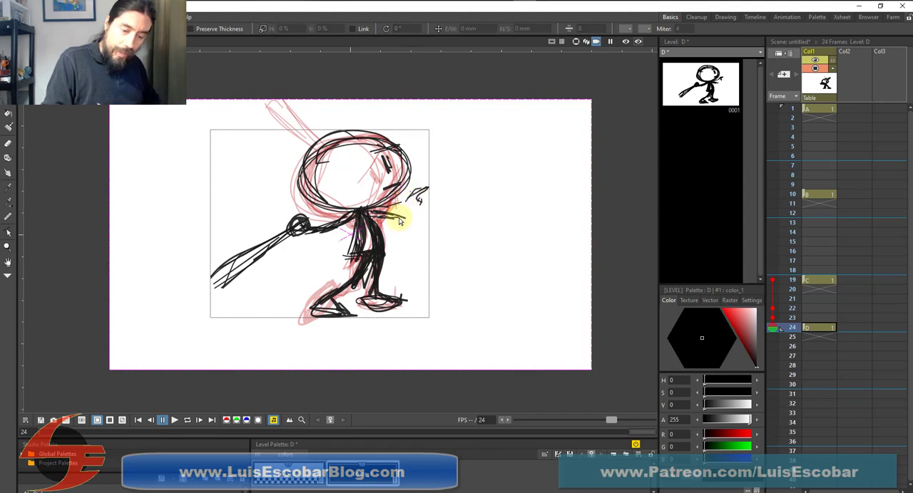
left_click(422, 197)
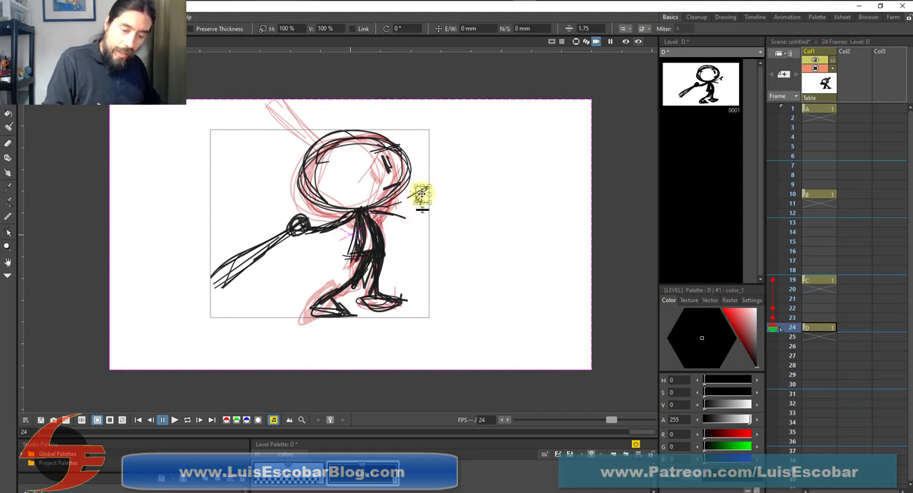
key("Delete")
left_click(402, 216)
key("Delete")
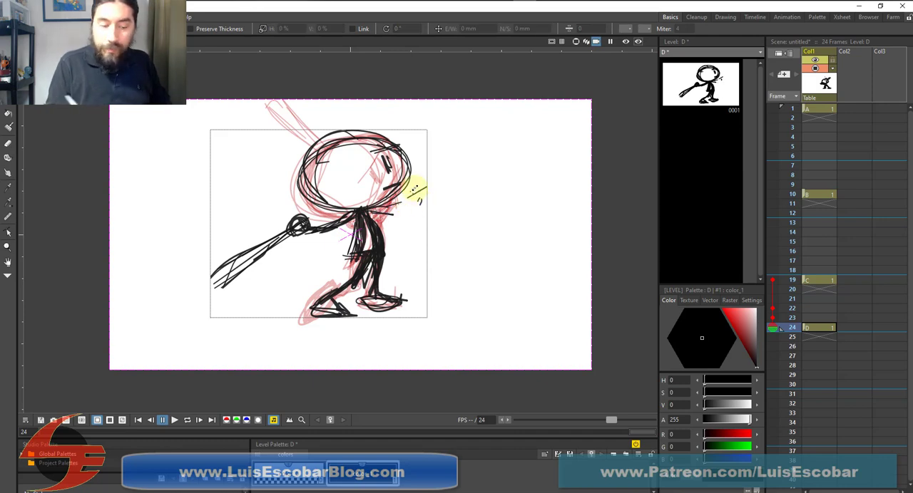
Redraw the front arm on frame 24 with the Brush tool, bent at the elbow with a rounded, raised hand
key("b")
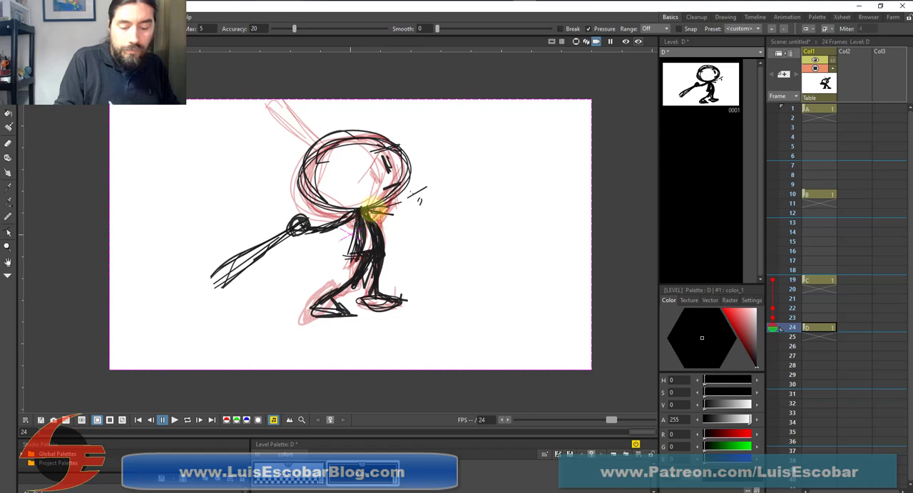
mouse_move(372, 211)
left_mouse_down()
mouse_move(403, 226)
mouse_move(417, 220)
mouse_move(414, 209)
mouse_move(375, 218)
mouse_move(409, 228)
mouse_move(379, 214)
mouse_move(412, 223)
mouse_move(412, 203)
mouse_move(410, 214)
mouse_move(404, 206)
mouse_move(416, 191)
mouse_move(420, 204)
mouse_move(409, 194)
mouse_move(407, 221)
left_mouse_up()
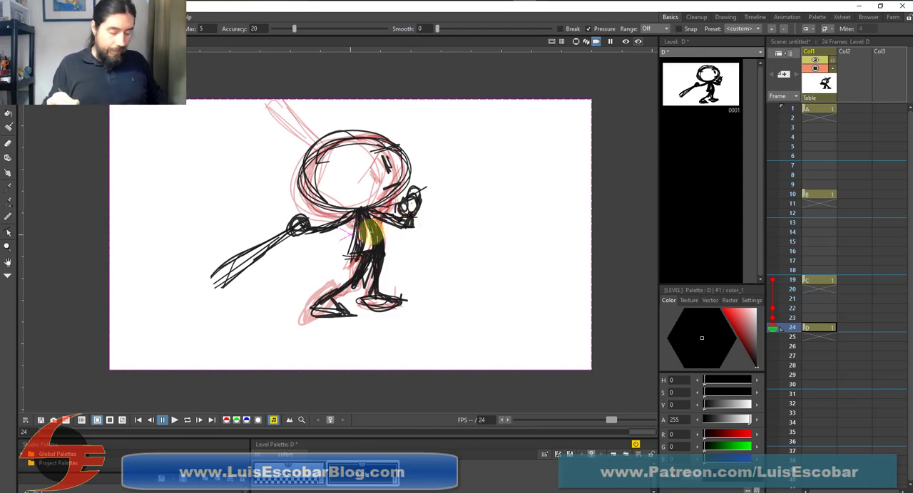
Flip repeatedly through frames 1, 10, 19 and 24 to examine how the four key poses of the swing flow
left_click(824, 108)
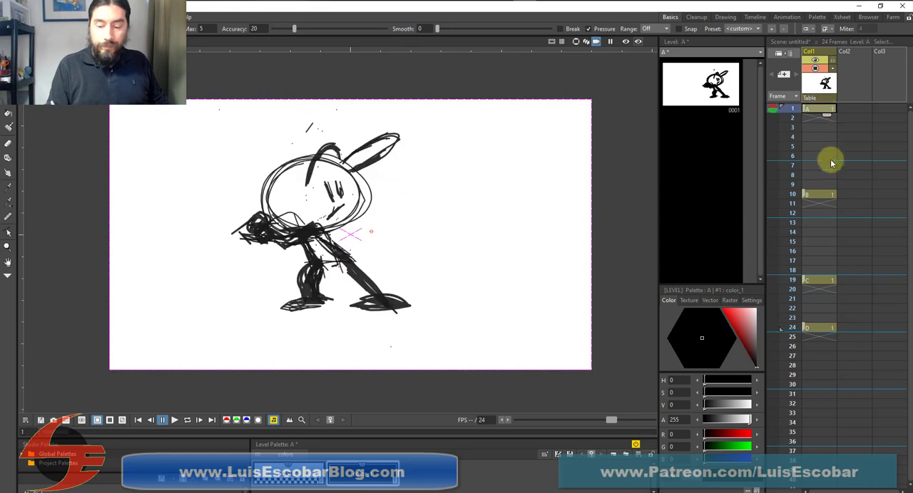
left_click(821, 194)
left_click(816, 280)
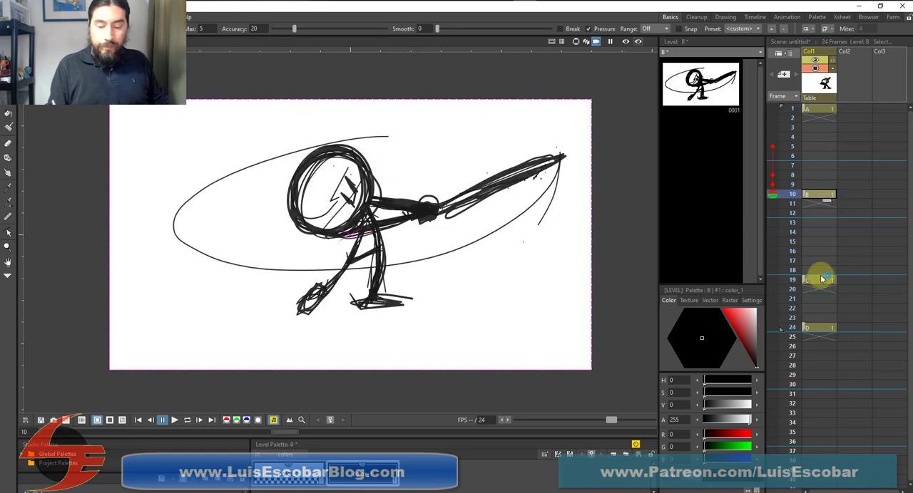
left_click(820, 330)
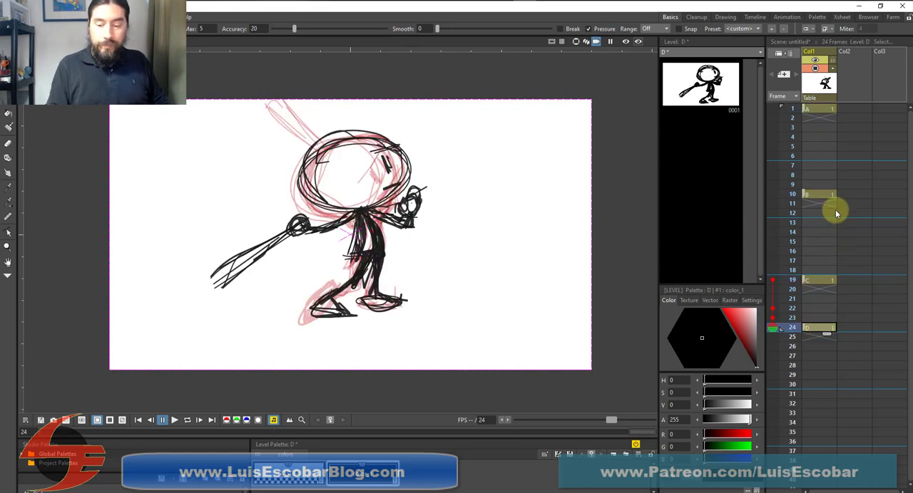
left_click(823, 108)
left_click(822, 194)
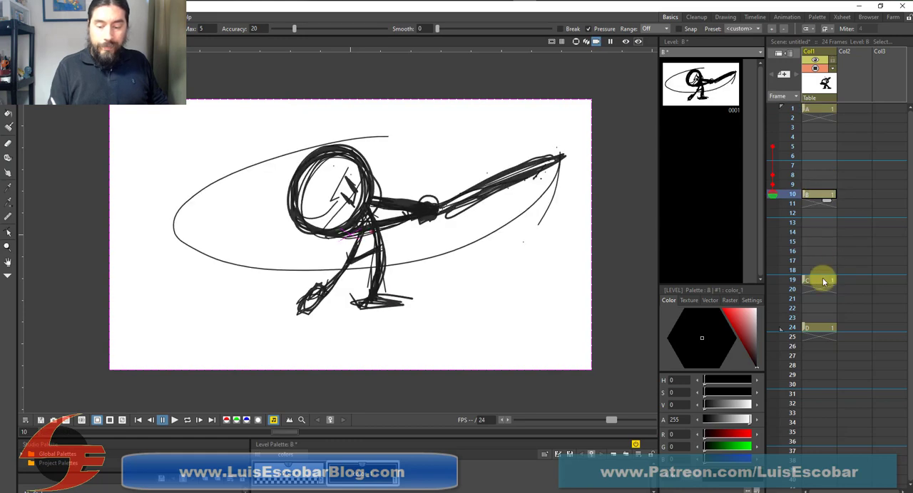
left_click(822, 279)
left_click(820, 329)
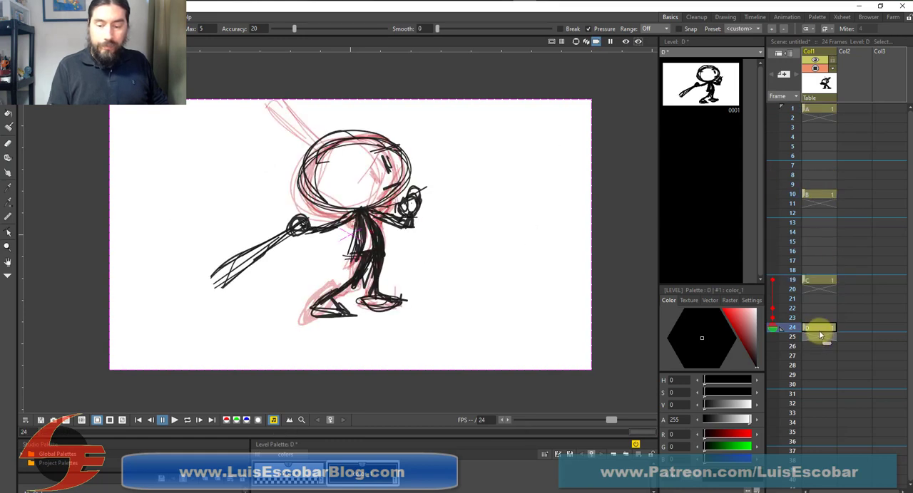
left_click(823, 109)
left_click(820, 195)
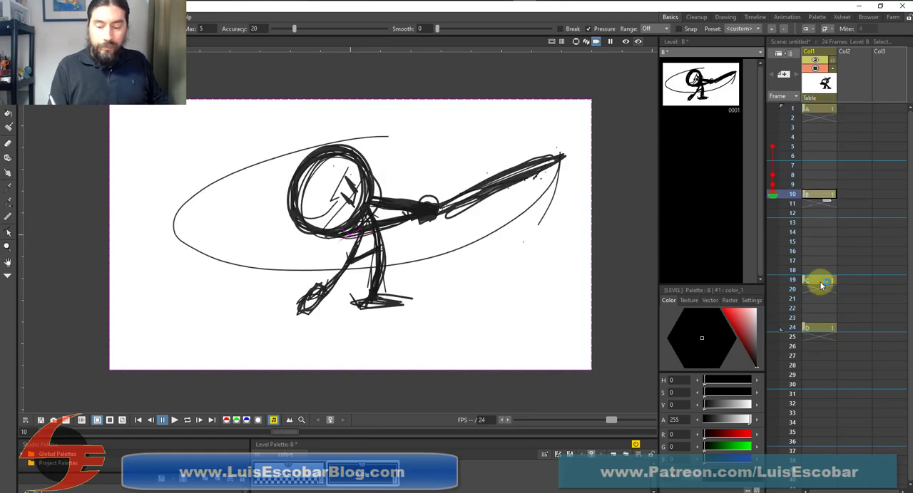
left_click(820, 280)
left_click(822, 328)
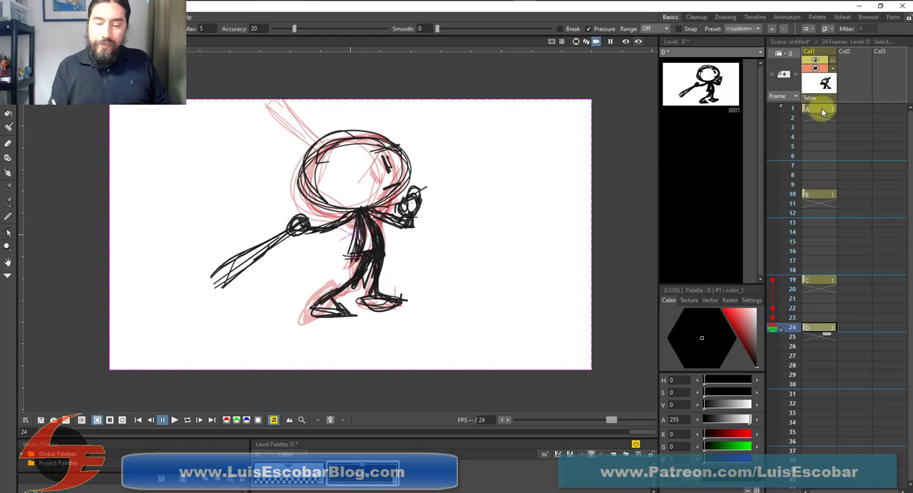
left_click(820, 108)
left_click(818, 194)
left_click(821, 279)
left_click(820, 328)
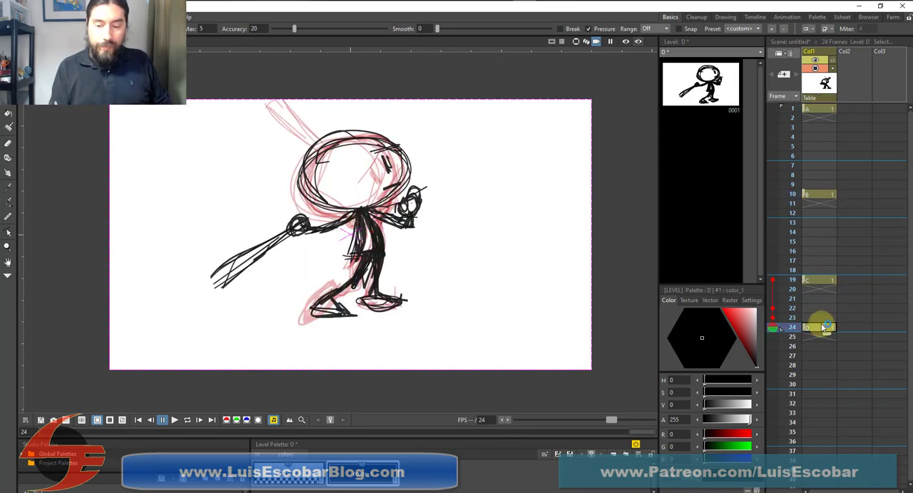
Flip through the key poses on frames 1, 10, 19 and 24, and check the empty frames 5 and 6 in between
left_click(822, 112)
left_click(821, 203)
left_click(821, 271)
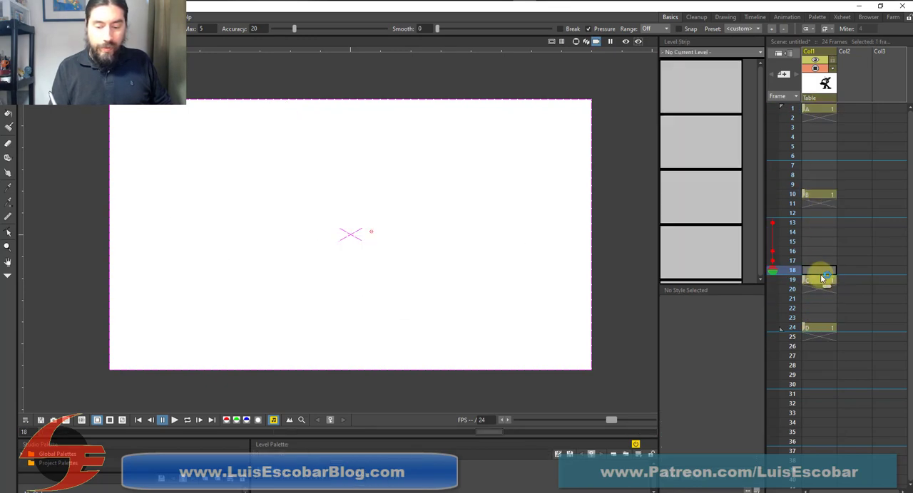
left_click(823, 281)
left_click(817, 327)
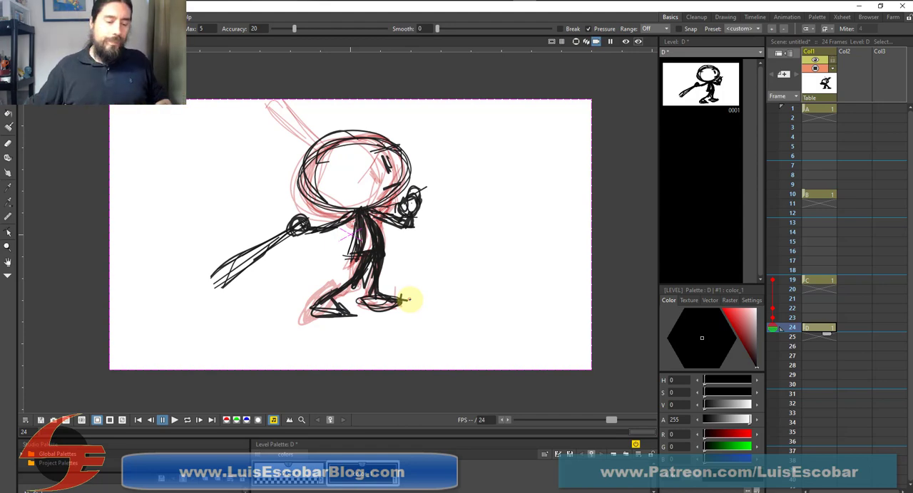
left_click(817, 149)
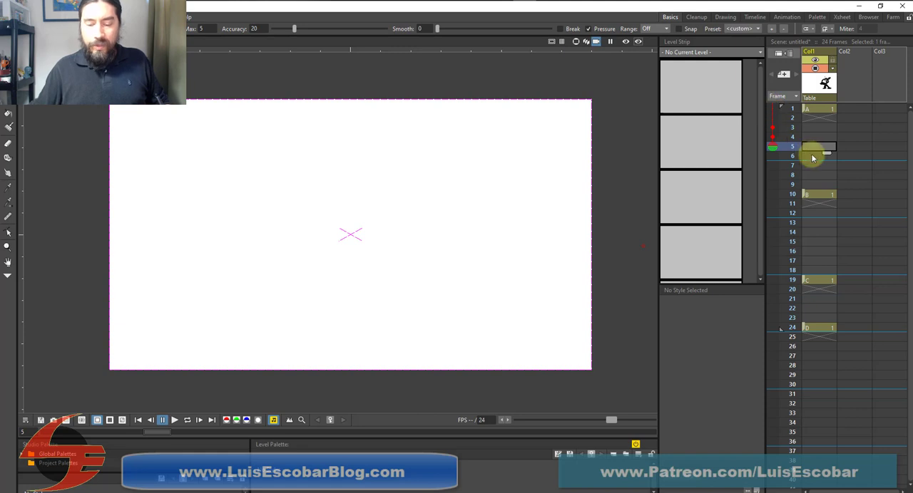
left_click(811, 156)
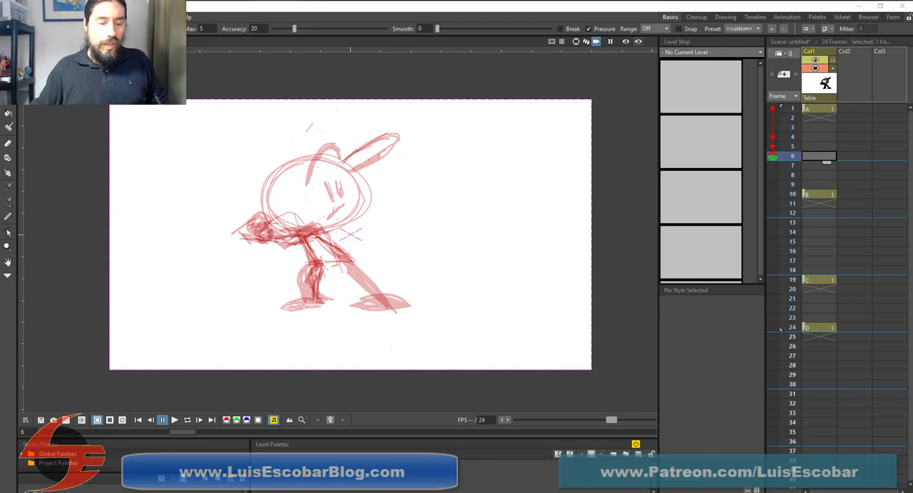
Switch to the browser and replay the Mike Trout swing video around 0:49 to 0:52 to study the batter's lifted-leg stride
left_click_drag(414, 0, 478, 0)
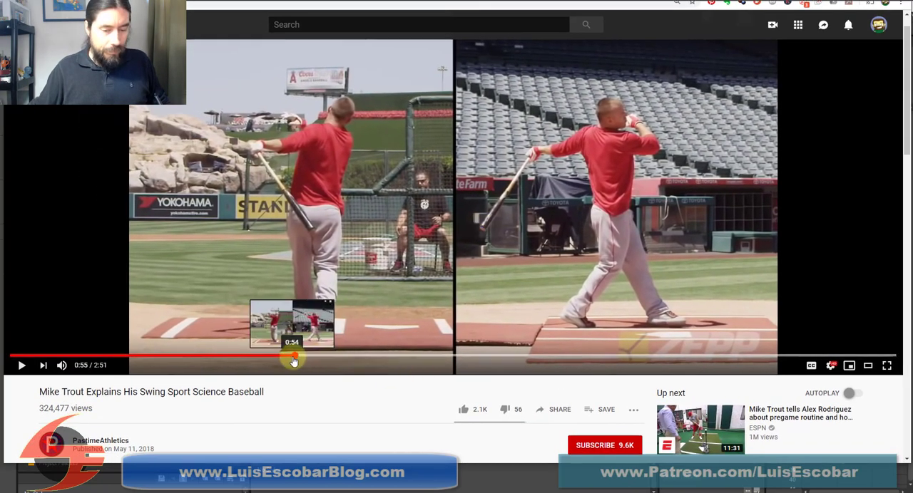
left_click_drag(287, 363, 275, 363)
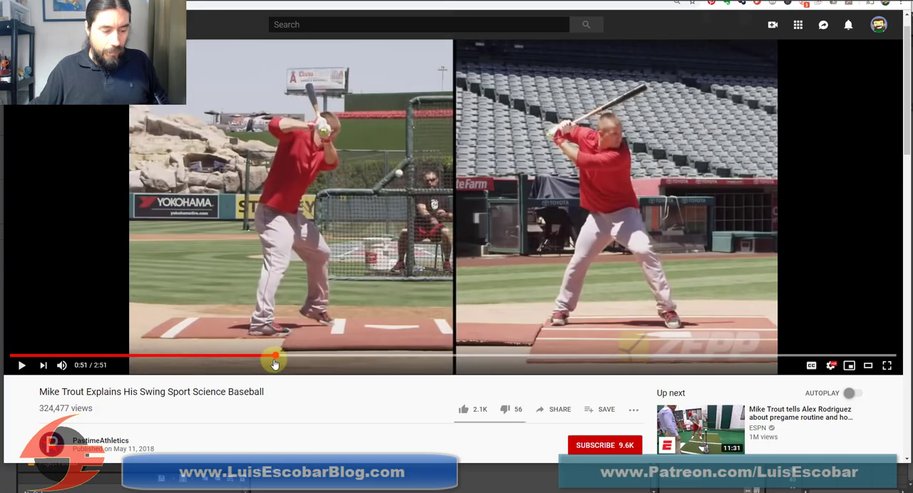
left_click(21, 366)
left_click(21, 366)
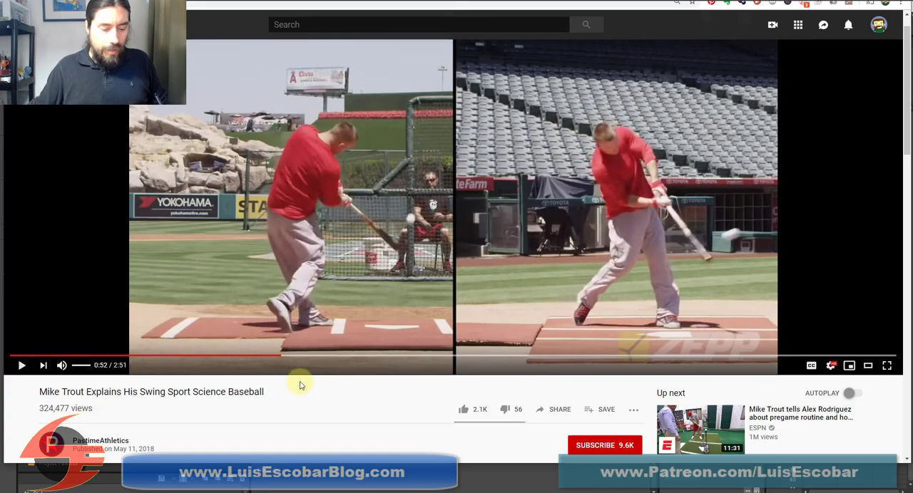
left_click(266, 355)
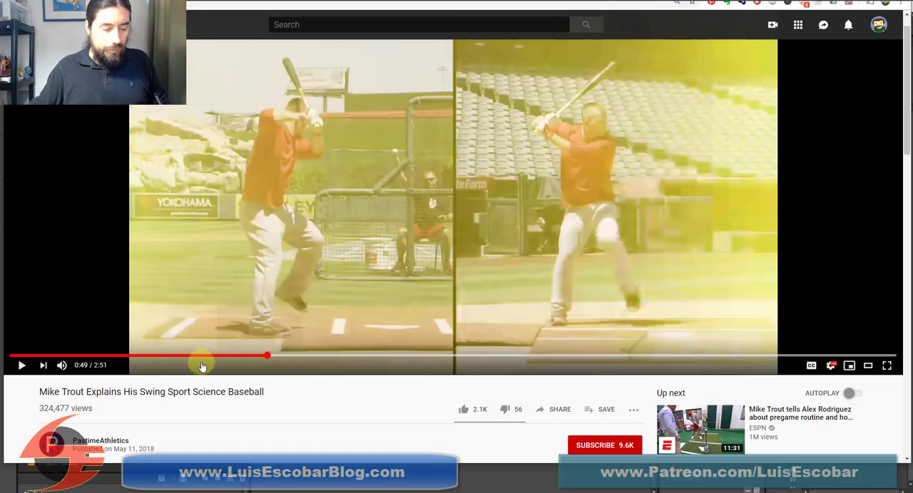
left_click(22, 365)
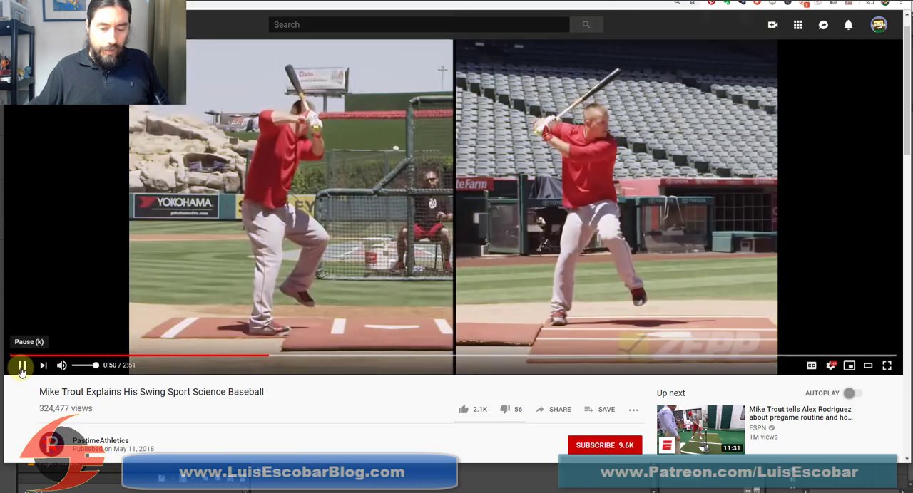
left_click(22, 367)
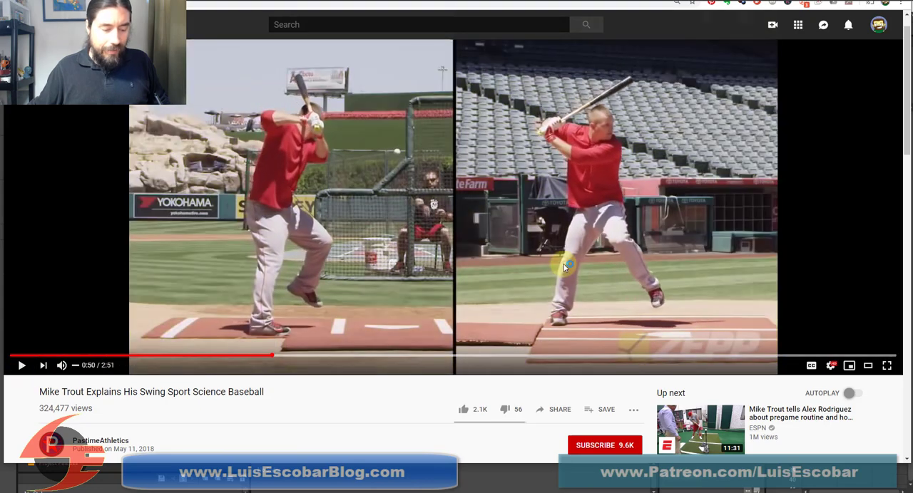
left_click(263, 356)
left_click(22, 366)
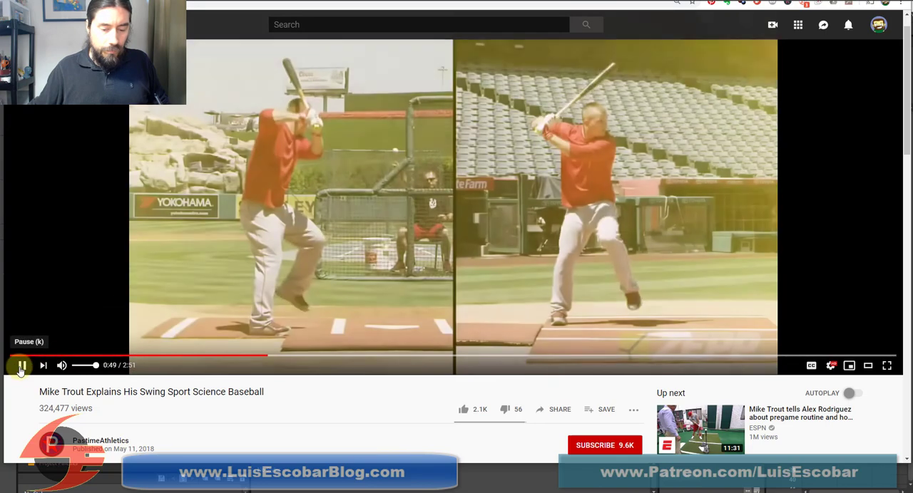
left_click(21, 365)
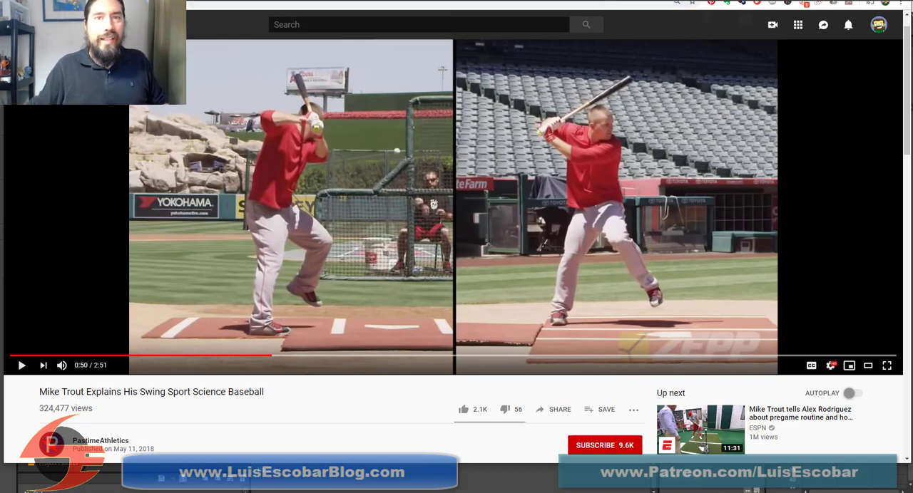
Return to OpenToonz and select empty frame 4 with frames 1 and 10 shown as onion skins
left_click_drag(456, 0, 337, 0)
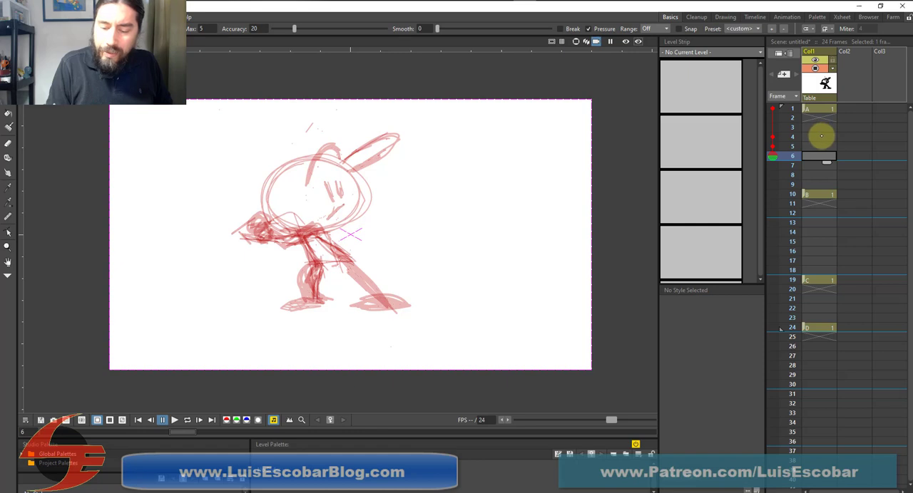
left_click(821, 136)
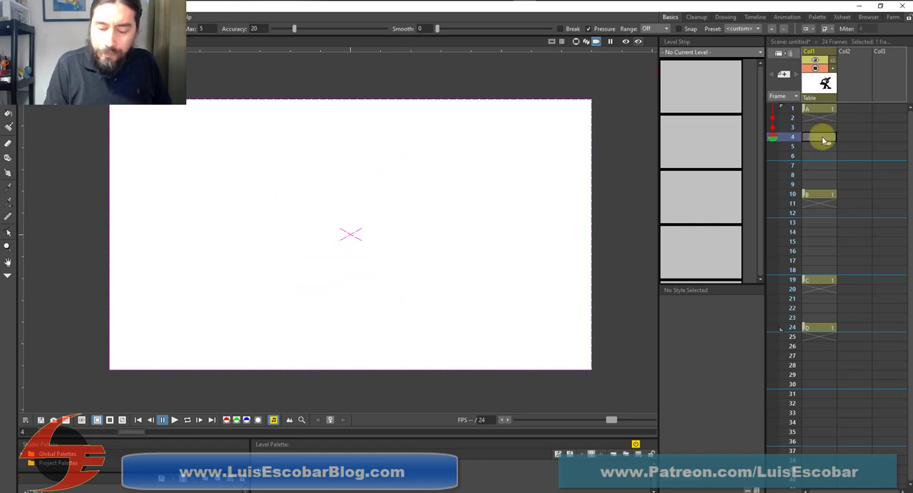
left_click(772, 108)
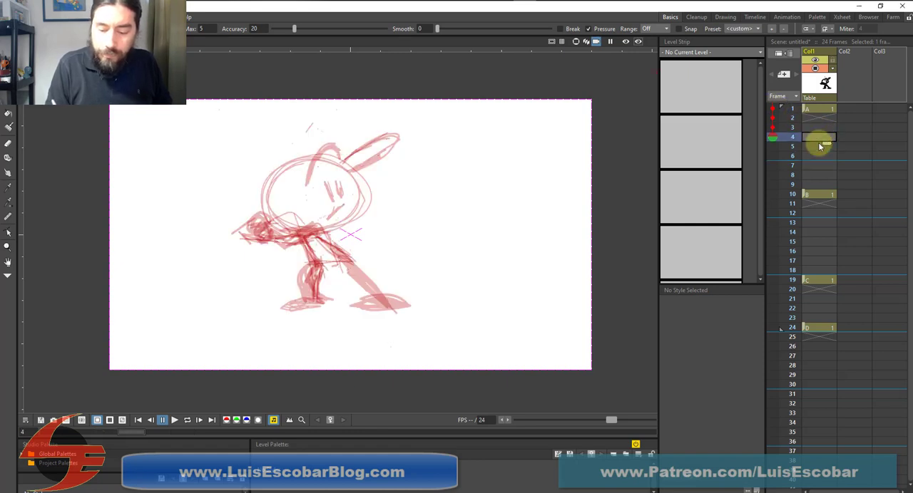
left_click(774, 195)
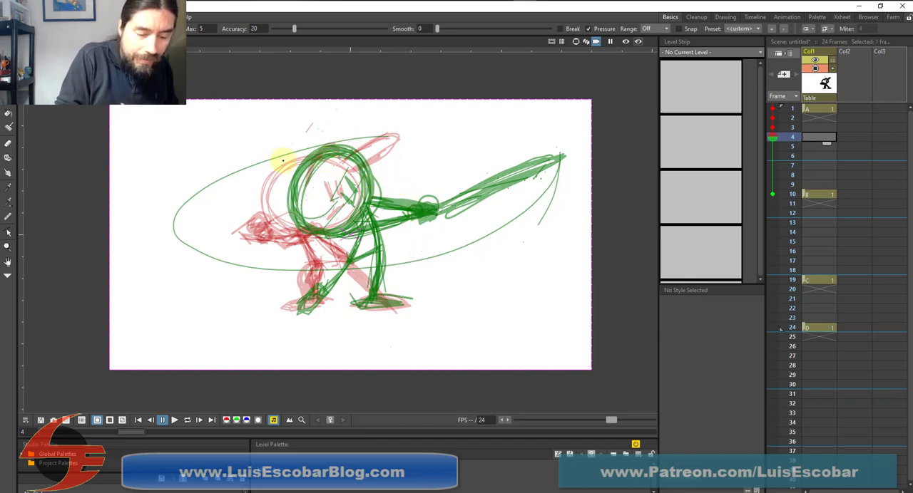
Sketch the round head, a small circle at the raised rear arm and the bat behind the head on frame 4
mouse_move(298, 158)
left_mouse_down()
mouse_move(260, 178)
mouse_move(287, 179)
mouse_move(266, 171)
mouse_move(286, 226)
mouse_move(258, 198)
mouse_move(289, 227)
mouse_move(253, 212)
left_mouse_up()
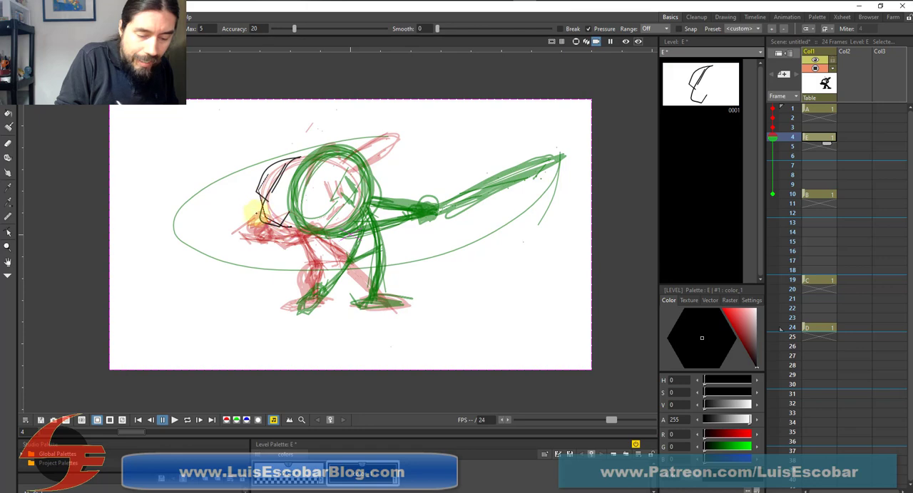
mouse_move(322, 163)
left_mouse_down()
mouse_move(348, 193)
mouse_move(295, 232)
mouse_move(347, 214)
mouse_move(331, 160)
mouse_move(339, 225)
mouse_move(271, 231)
mouse_move(284, 168)
mouse_move(271, 172)
mouse_move(260, 214)
left_mouse_up()
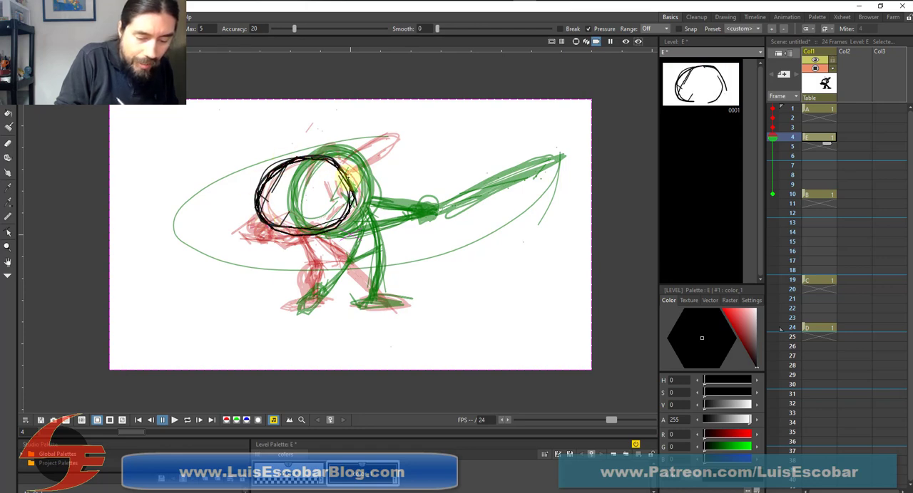
left_click_drag(345, 177, 317, 235)
mouse_move(305, 158)
left_mouse_down()
mouse_move(299, 187)
mouse_move(312, 200)
left_mouse_up()
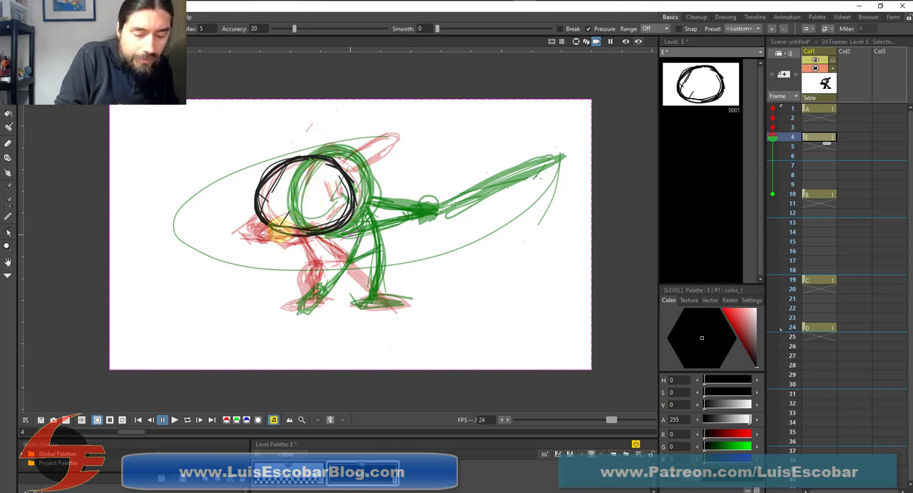
mouse_move(244, 215)
left_mouse_down()
mouse_move(250, 224)
mouse_move(242, 211)
left_mouse_up()
mouse_move(349, 164)
left_mouse_down()
mouse_move(398, 141)
mouse_move(387, 147)
mouse_move(399, 141)
mouse_move(402, 151)
left_mouse_up()
left_click(408, 141)
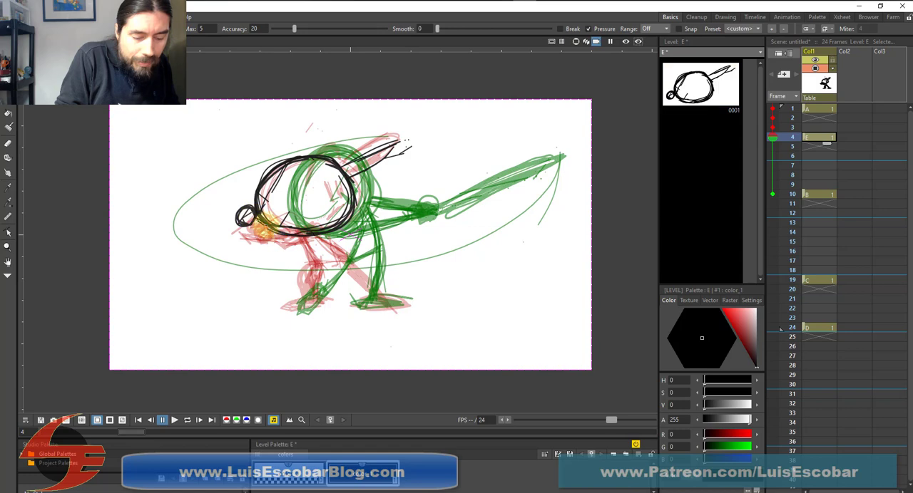
Draw the arms, torso, bent planted leg and lifted front leg on frame 4, and reinforce the head outline
mouse_move(254, 223)
left_mouse_down()
mouse_move(272, 241)
mouse_move(291, 235)
left_mouse_up()
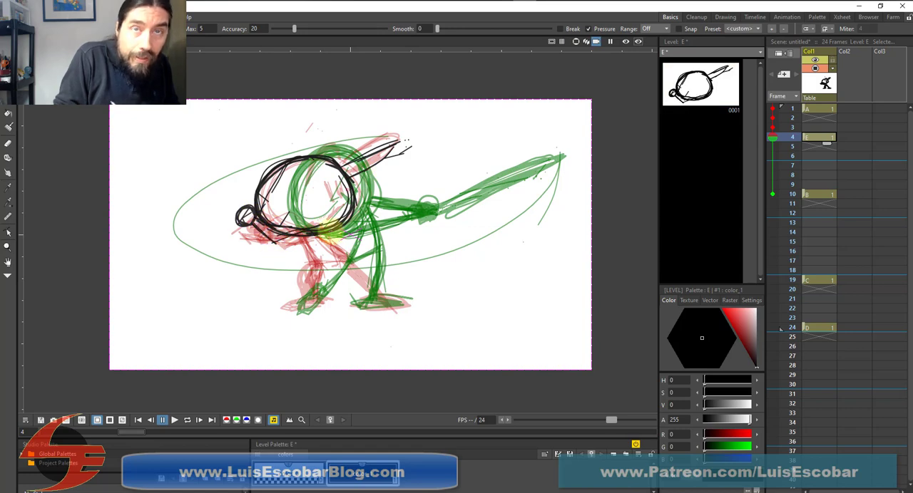
mouse_move(300, 238)
left_mouse_down()
mouse_move(308, 261)
mouse_move(301, 246)
mouse_move(316, 247)
mouse_move(315, 235)
mouse_move(350, 257)
mouse_move(317, 253)
mouse_move(320, 268)
mouse_move(318, 251)
mouse_move(331, 272)
mouse_move(315, 256)
mouse_move(332, 257)
mouse_move(313, 255)
mouse_move(334, 270)
mouse_move(331, 292)
mouse_move(330, 273)
mouse_move(345, 289)
mouse_move(342, 270)
mouse_move(335, 300)
mouse_move(324, 279)
mouse_move(345, 275)
mouse_move(334, 256)
mouse_move(311, 260)
mouse_move(294, 281)
mouse_move(310, 280)
mouse_move(314, 268)
mouse_move(326, 297)
mouse_move(309, 311)
mouse_move(282, 303)
mouse_move(326, 300)
left_mouse_up()
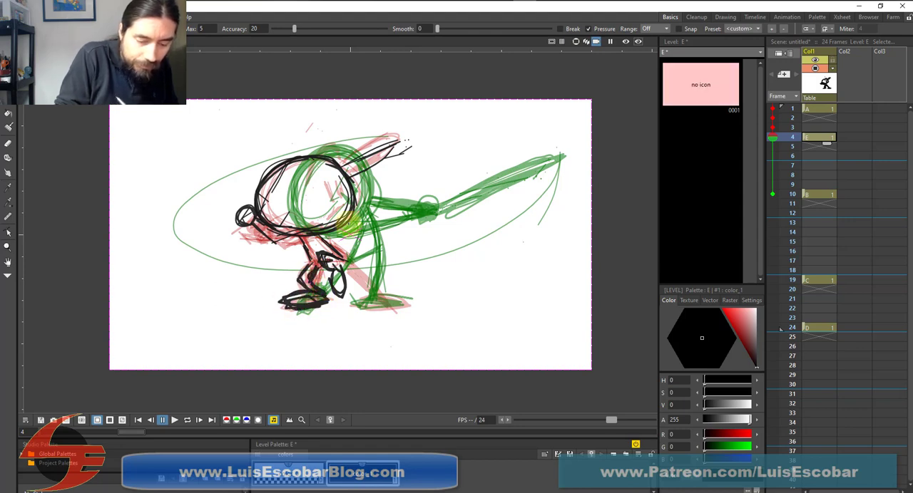
mouse_move(335, 164)
left_mouse_down()
mouse_move(318, 234)
mouse_move(282, 234)
mouse_move(312, 215)
mouse_move(317, 230)
mouse_move(279, 231)
mouse_move(281, 246)
mouse_move(315, 229)
mouse_move(232, 228)
mouse_move(258, 239)
mouse_move(240, 234)
mouse_move(270, 234)
mouse_move(240, 226)
left_mouse_up()
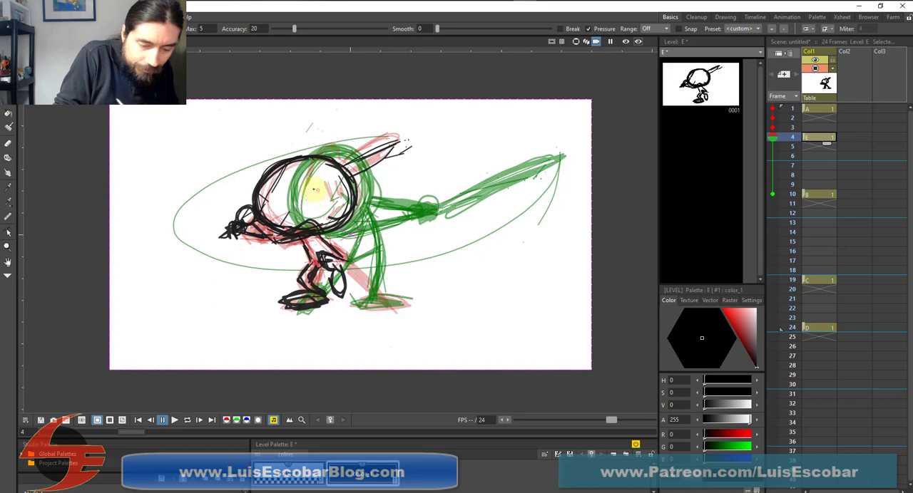
Add the batter's face on frame 4 with slanted eyebrows, eyes and a frowning mouth
mouse_move(313, 187)
left_mouse_down()
mouse_move(322, 202)
mouse_move(333, 193)
mouse_move(312, 182)
mouse_move(332, 167)
left_mouse_up()
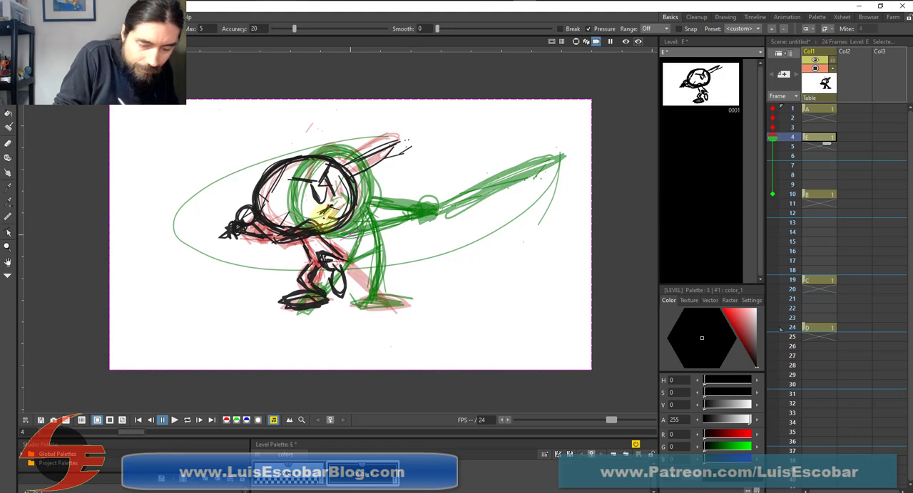
left_click_drag(318, 215, 342, 211)
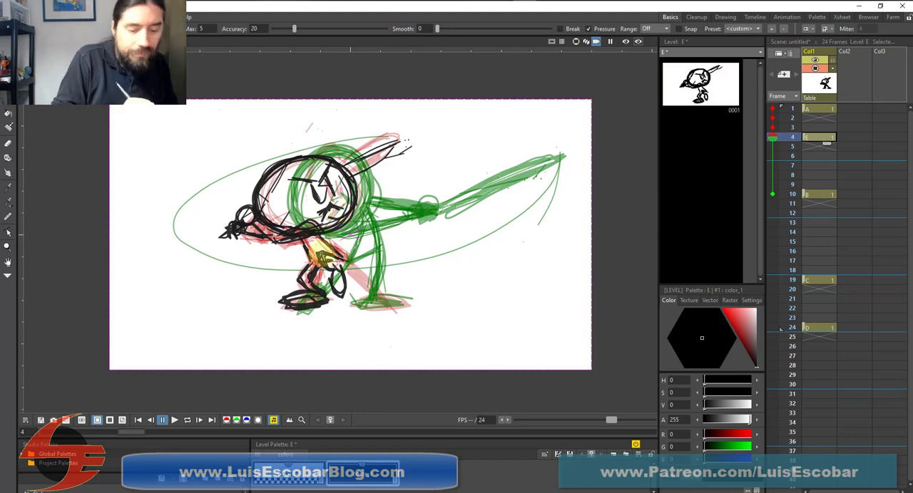
mouse_move(322, 255)
left_mouse_down()
mouse_move(340, 278)
mouse_move(326, 300)
left_mouse_up()
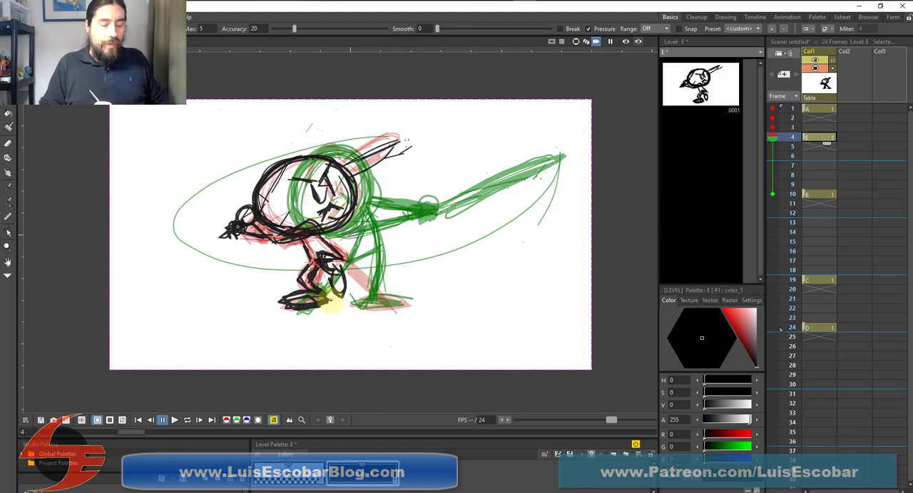
Compare the new lifted-leg pose on frame 4 with the drawings on frames 1 and 10
left_click(819, 109)
left_click(820, 138)
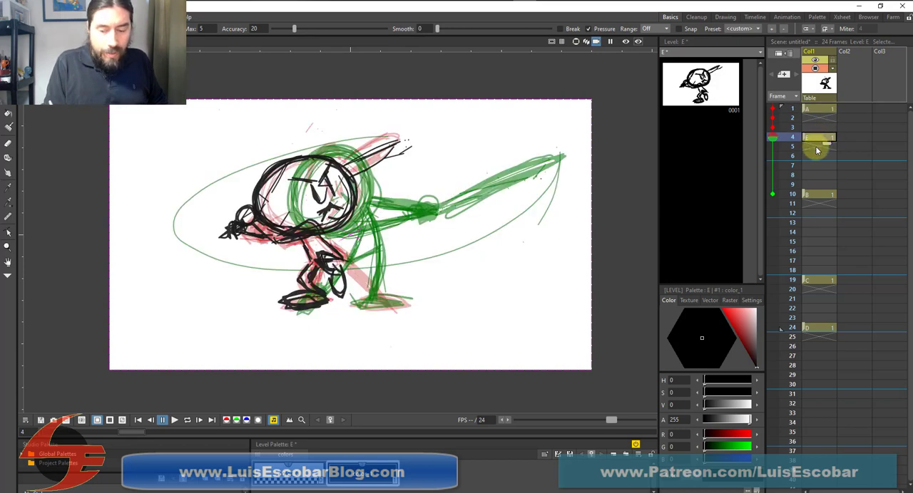
left_click(819, 194)
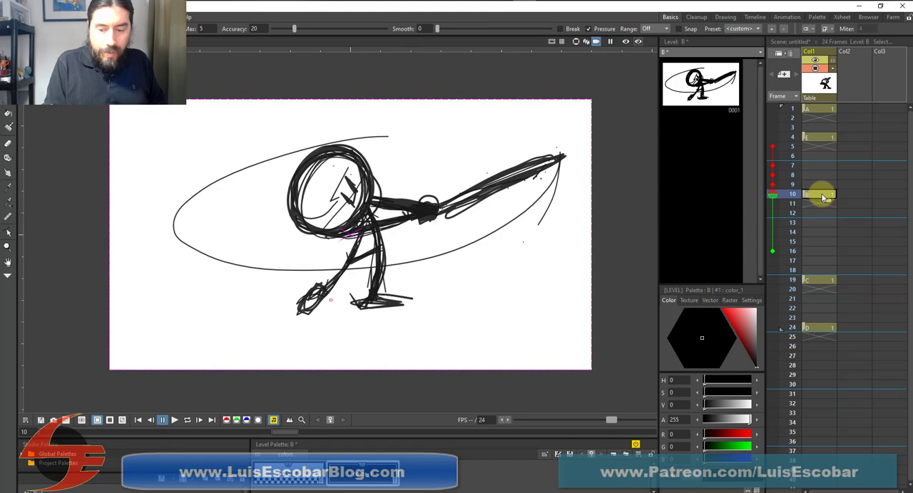
left_click(819, 109)
left_click(820, 137)
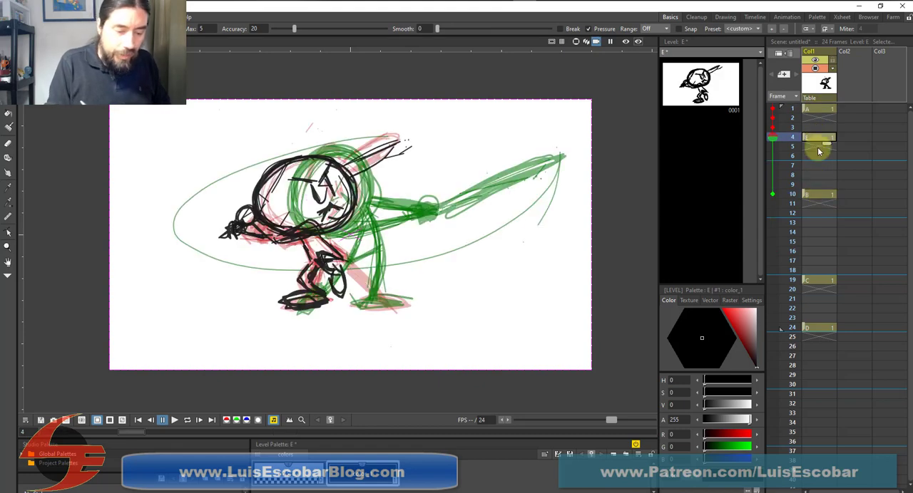
Remove frame 10 from the onion skin display and compare the poses on frames 1 and 4
left_click(774, 193)
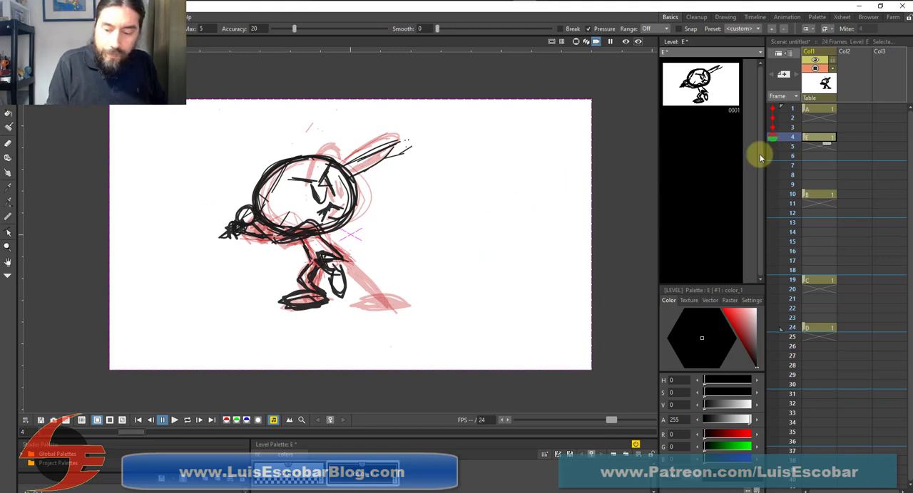
left_click(819, 110)
left_click(819, 139)
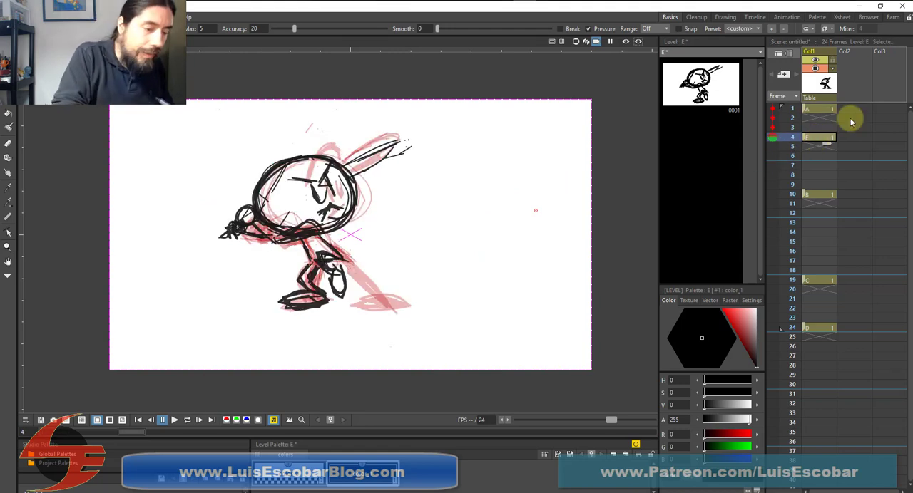
Select the figure's strokes above the planted foot on frame 4, rotate them 2.78°, and scale them to 98.64% horizontally and 100.34% vertically
key("s")
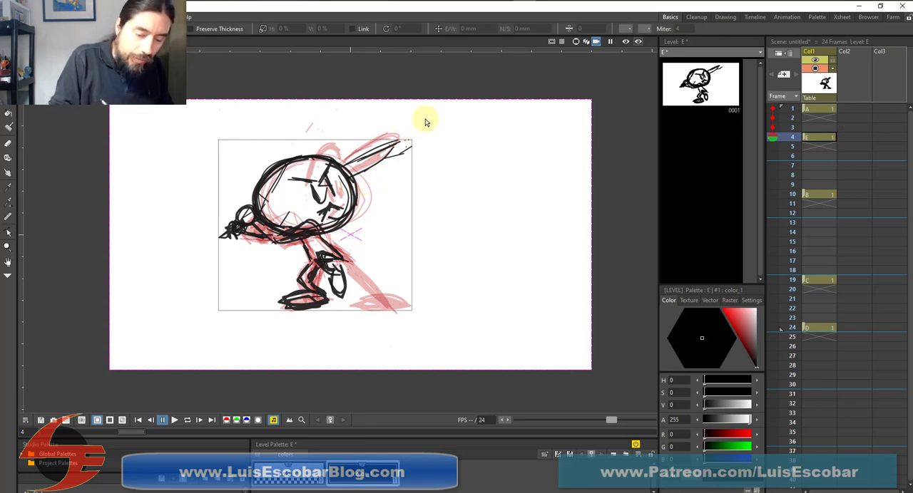
mouse_move(425, 118)
left_mouse_down()
mouse_move(379, 267)
mouse_move(350, 293)
mouse_move(292, 269)
mouse_move(218, 265)
left_mouse_up()
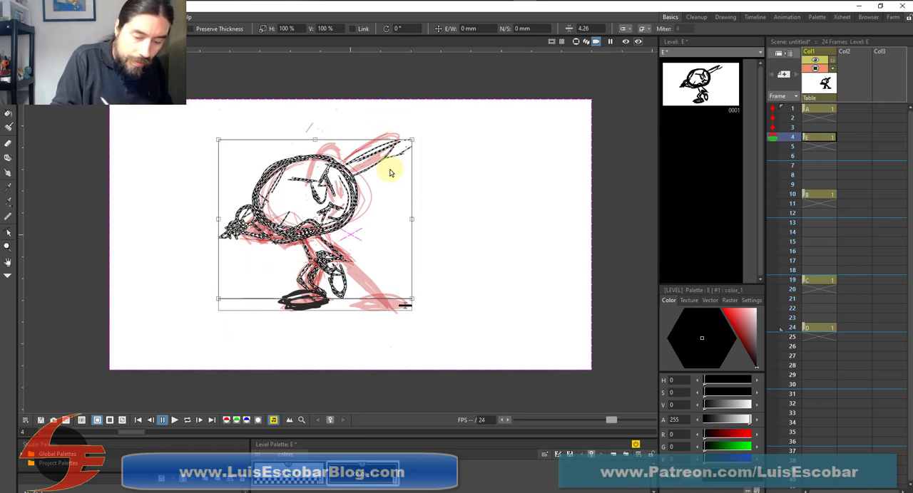
left_click_drag(410, 219, 410, 209)
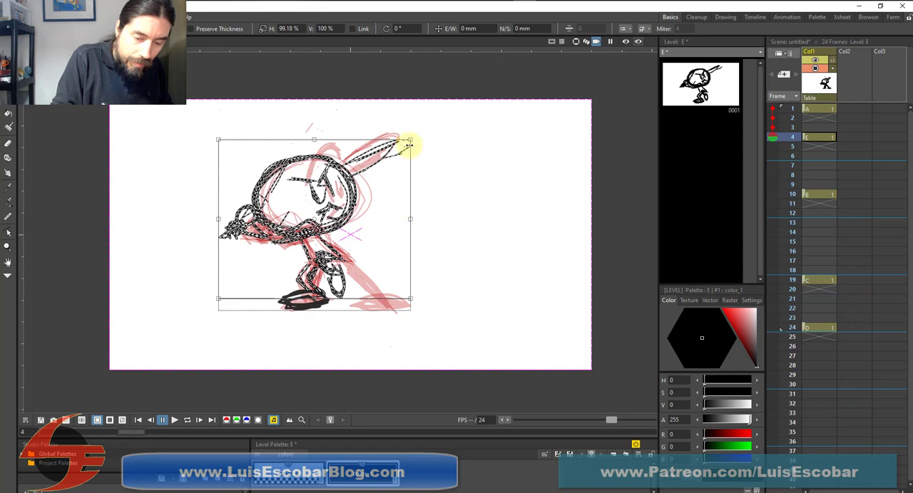
left_click_drag(408, 139, 407, 133)
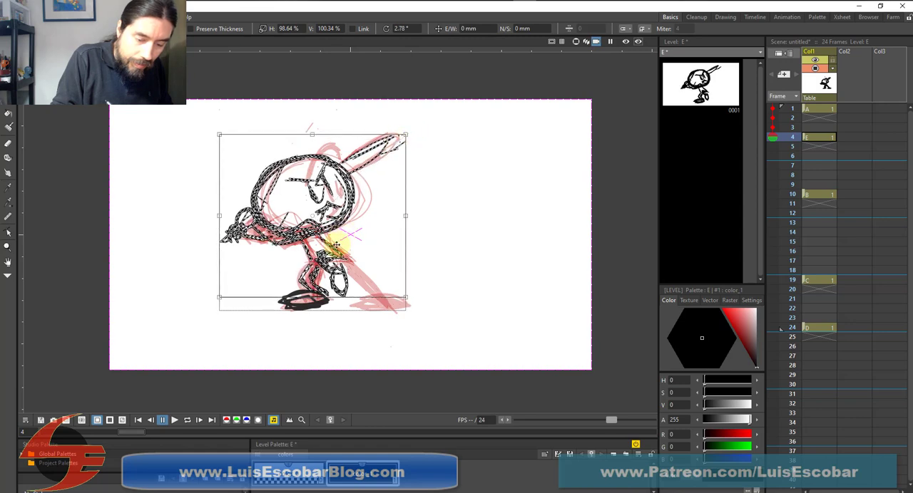
Move the selected figure strokes -6.63 mm E/W and 0.48 mm N/S, and touch up the planted foot on frame 4 with the Brush
left_click_drag(326, 246, 318, 245)
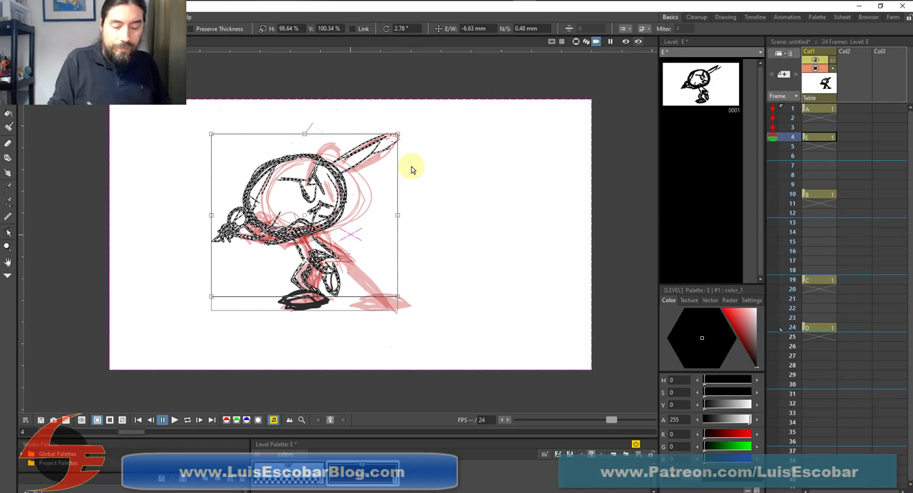
left_click(577, 304)
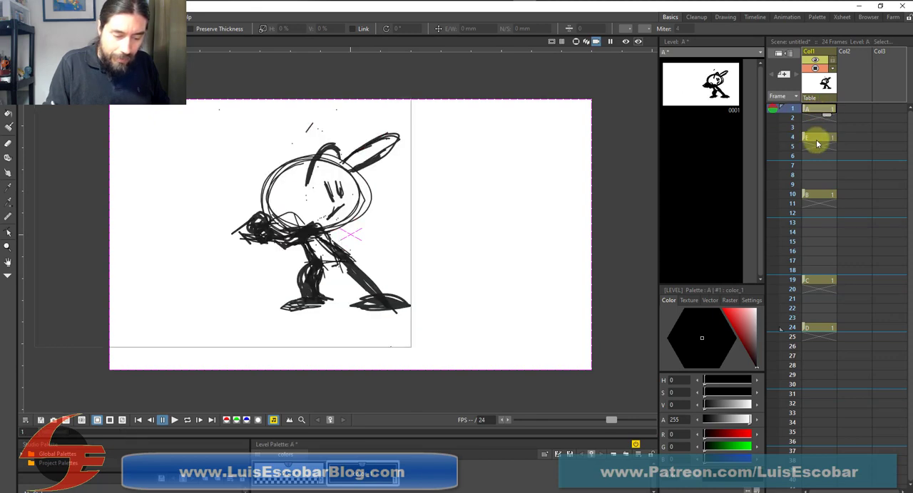
left_click(317, 295)
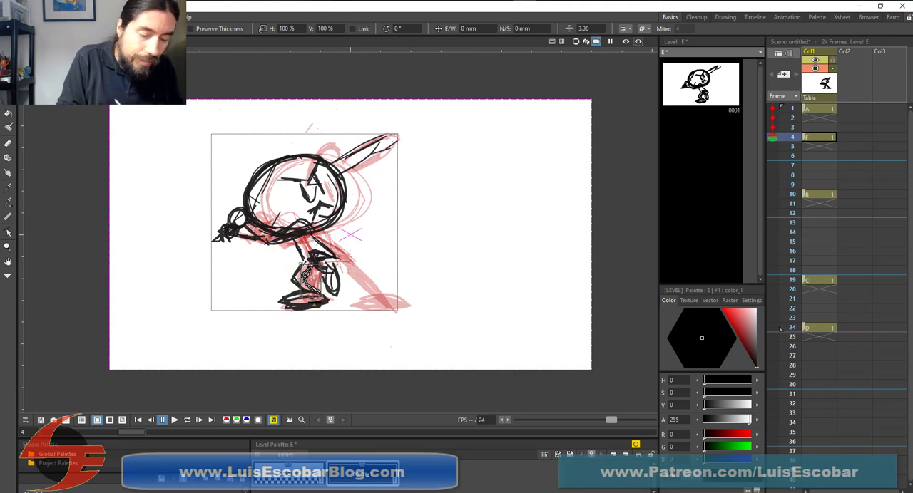
key("b")
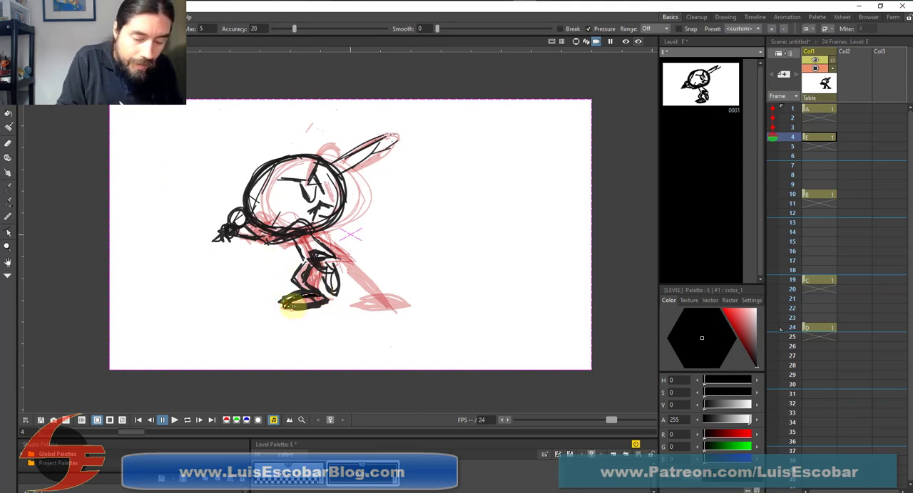
mouse_move(312, 296)
left_mouse_down()
mouse_move(285, 303)
mouse_move(313, 291)
left_mouse_up()
Compare the adjusted lifted-leg pose on frame 4 with the drawings on frames 1 and 10
left_click(821, 110)
left_click(821, 136)
left_click(822, 116)
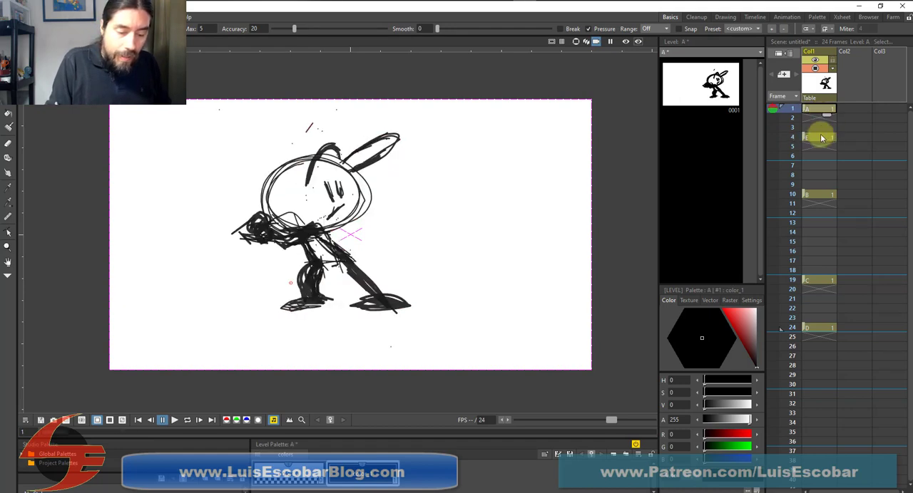
left_click(822, 138)
left_click(817, 194)
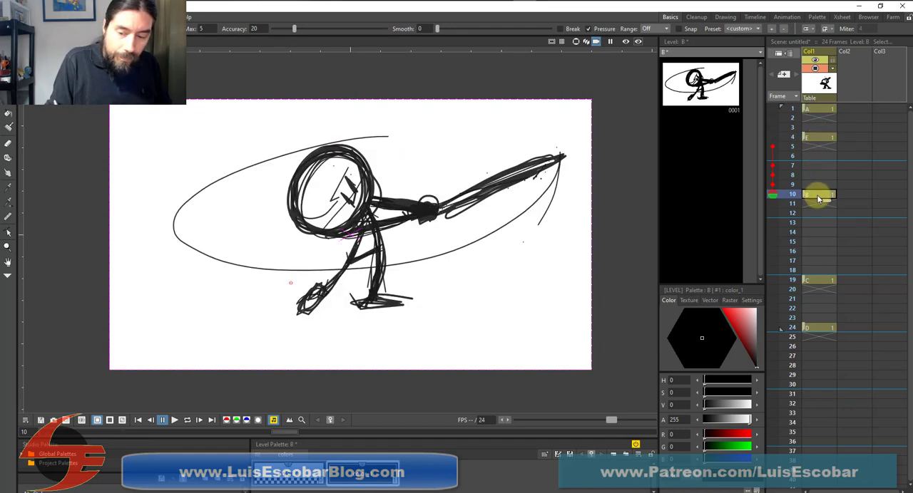
left_click(821, 110)
left_click(815, 193)
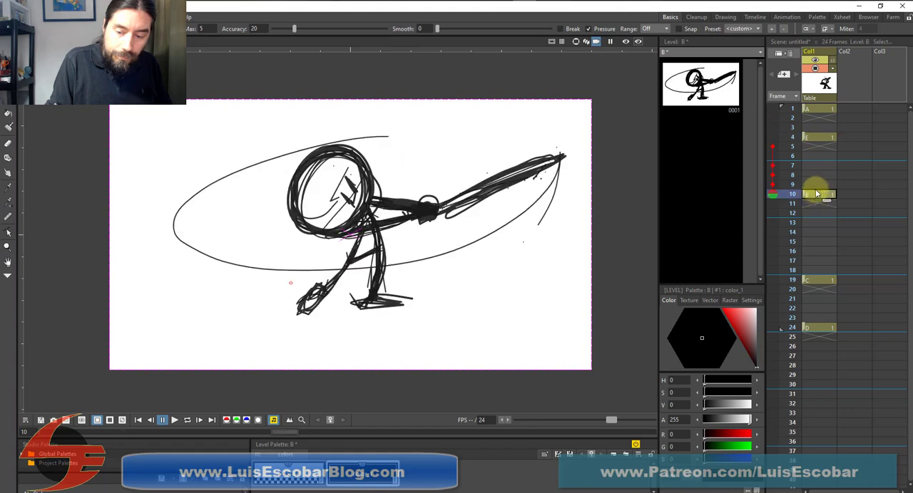
left_click(817, 136)
left_click(815, 189)
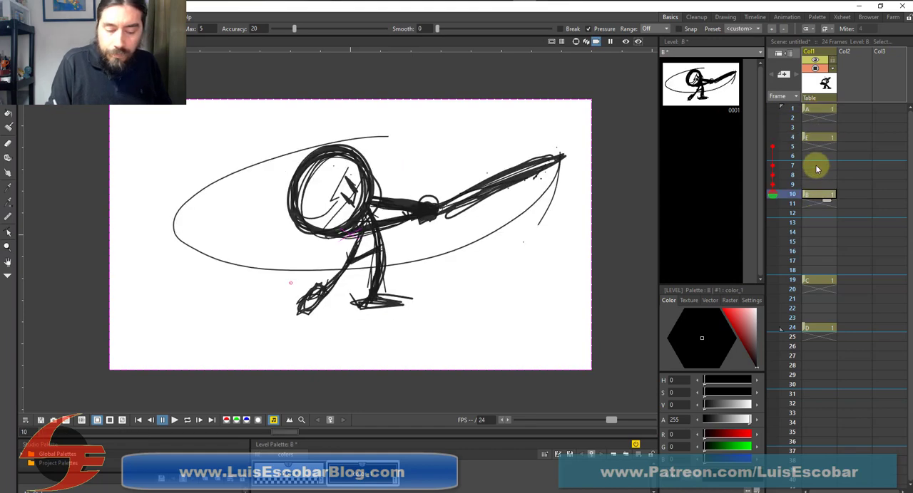
left_click(826, 109)
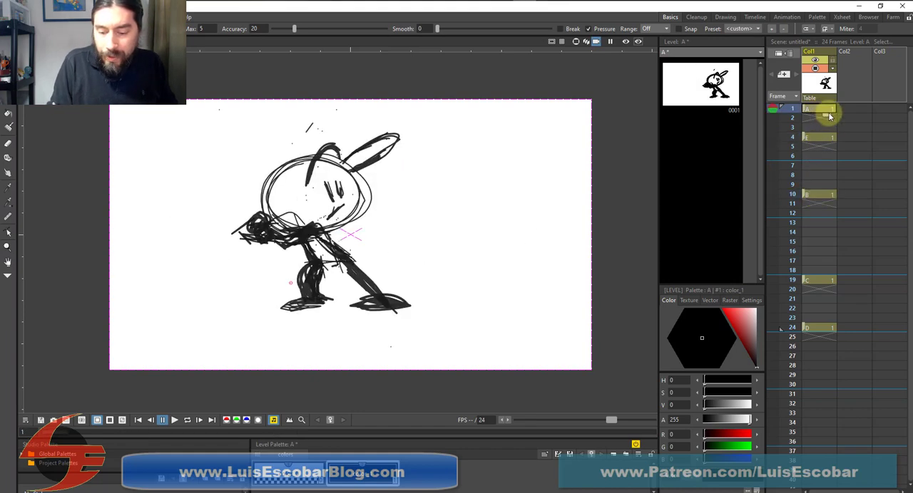
Extend the exposure of drawing A through frame 4 and move drawing E to frame 5
left_click_drag(827, 123, 826, 114)
left_click(829, 119)
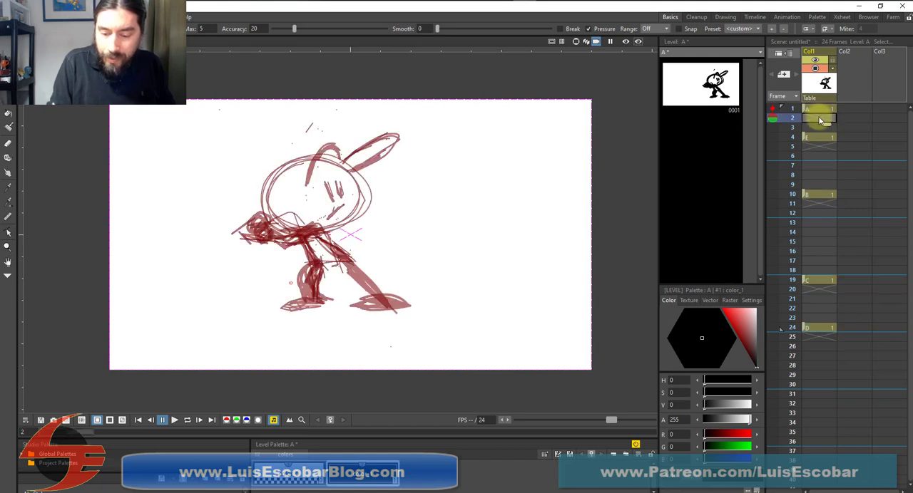
left_click(822, 110)
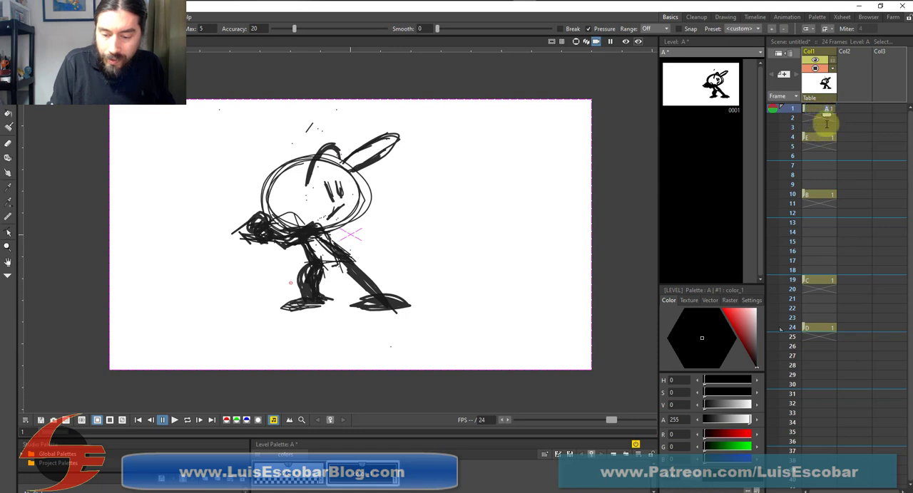
mouse_move(805, 112)
left_mouse_down()
mouse_move(806, 131)
mouse_move(807, 114)
left_mouse_up()
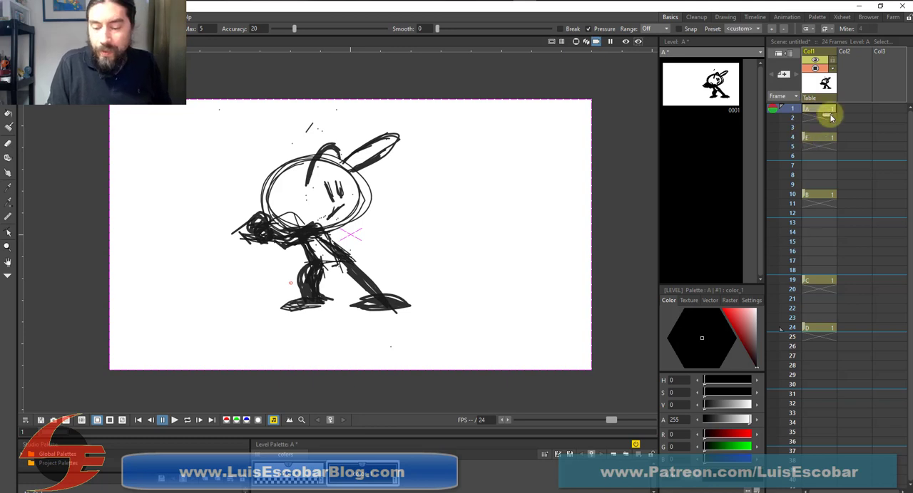
left_click(822, 118)
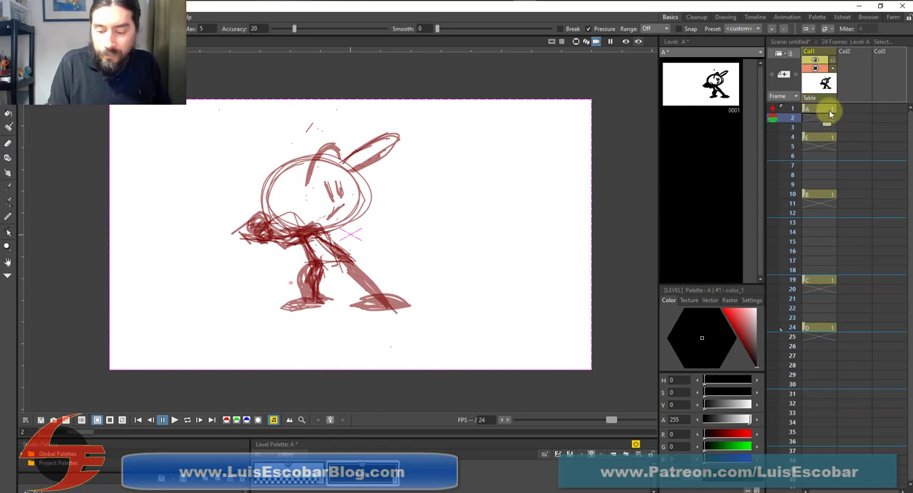
left_click(829, 111)
left_click_drag(828, 127, 822, 144)
left_click(822, 145)
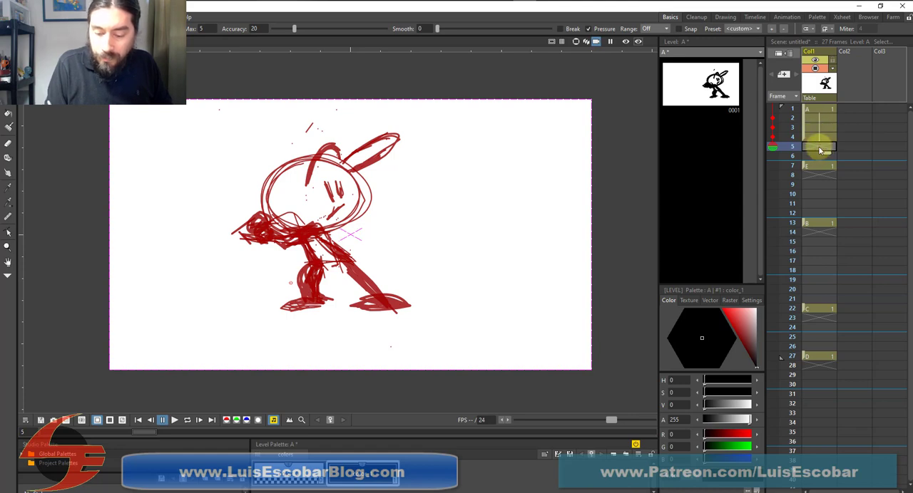
left_click(812, 166)
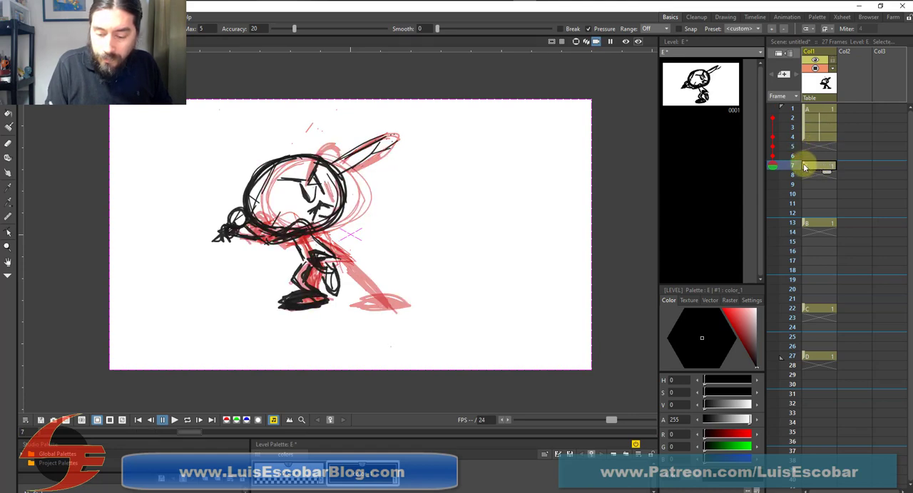
left_click_drag(804, 167, 805, 147)
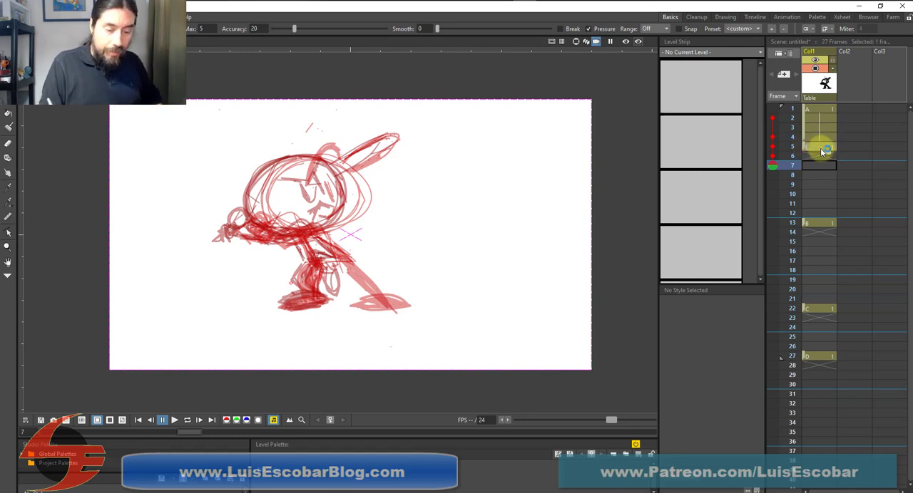
Remove all the earlier frames from the onion skin display while stepping through frames 1 to 5
key("Up")
key("Down")
key("Down")
key("Up")
key("Up")
key("Up")
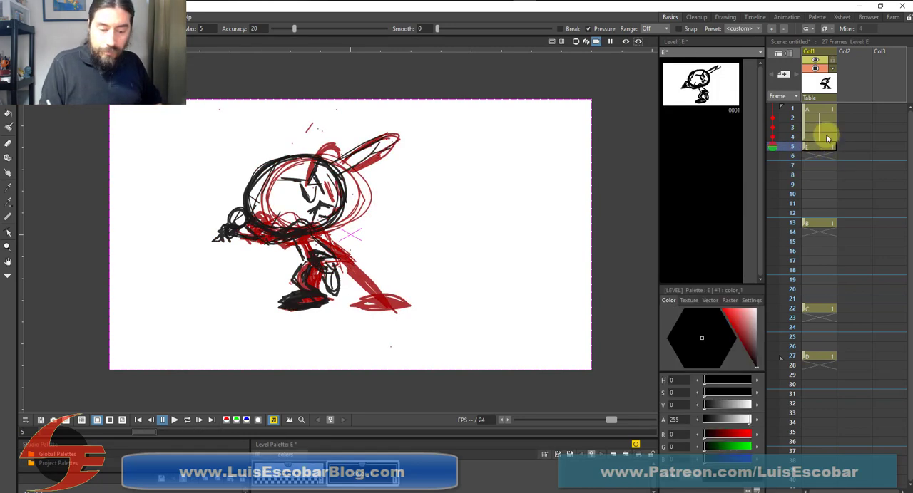
key("Up")
left_click(793, 117)
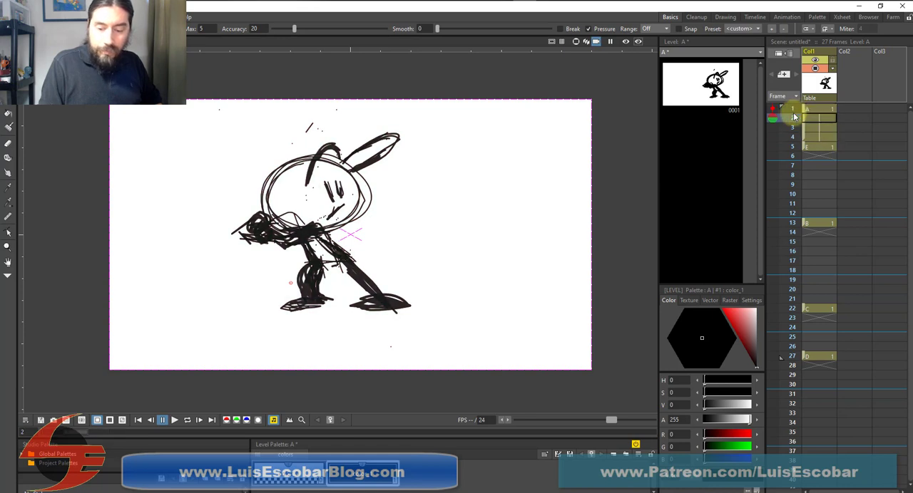
key("Down")
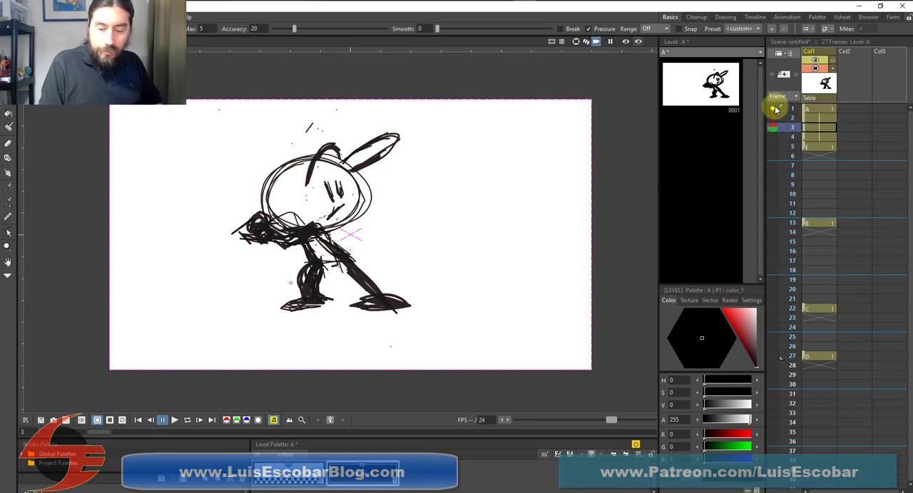
key("Down")
key("Down")
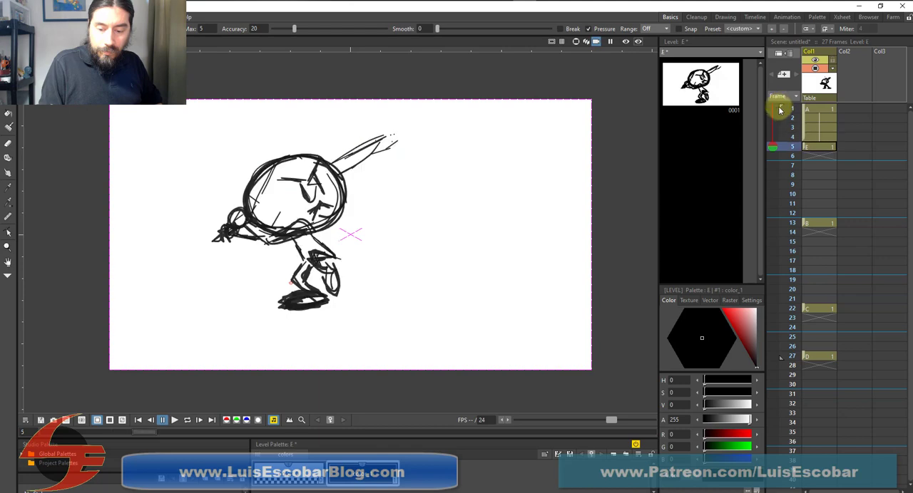
Flip back and forth between drawing A and drawing E on frames 1 to 6 to check the leg-lift movement
key("Down")
left_click(773, 110)
key("Up")
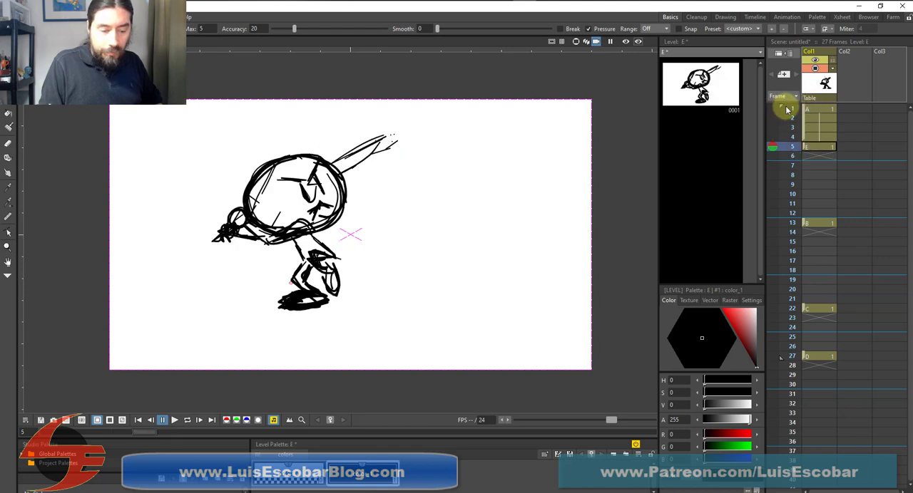
key("Up")
key("Up")
key("Down")
key("Down")
key("Down")
key("Up")
key("Up")
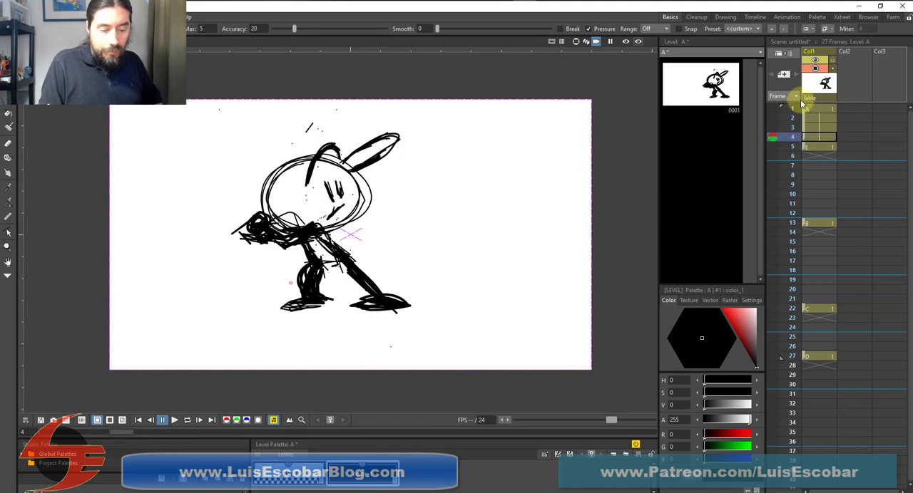
key("Down")
key("Down")
key("Up")
key("Up")
key("Down")
key("Down")
key("Up")
key("Up")
key("Down")
key("Down")
key("Up")
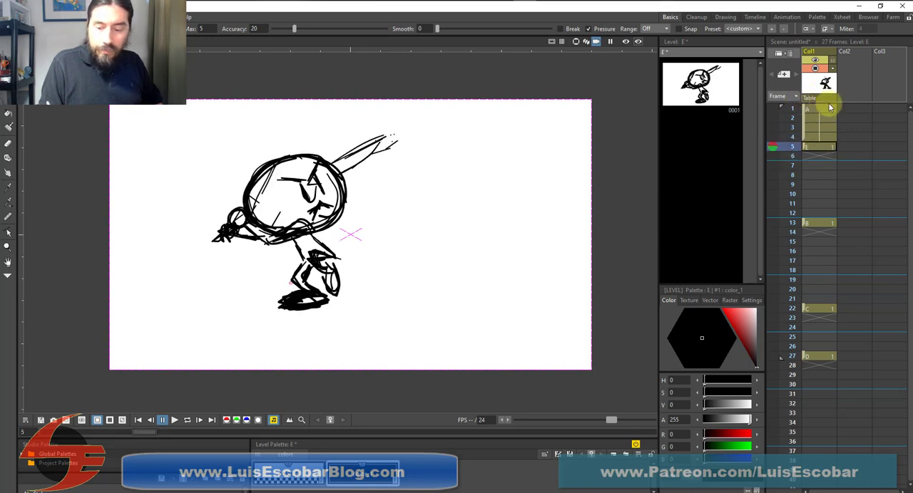
key("Up")
key("Up")
key("Up")
key("Up")
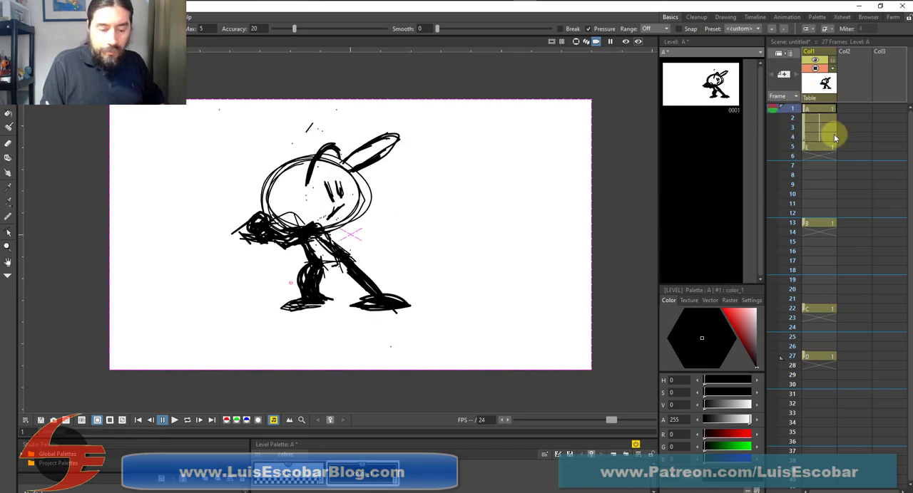
key("Down")
key("Down")
key("Down")
key("Down")
key("Down")
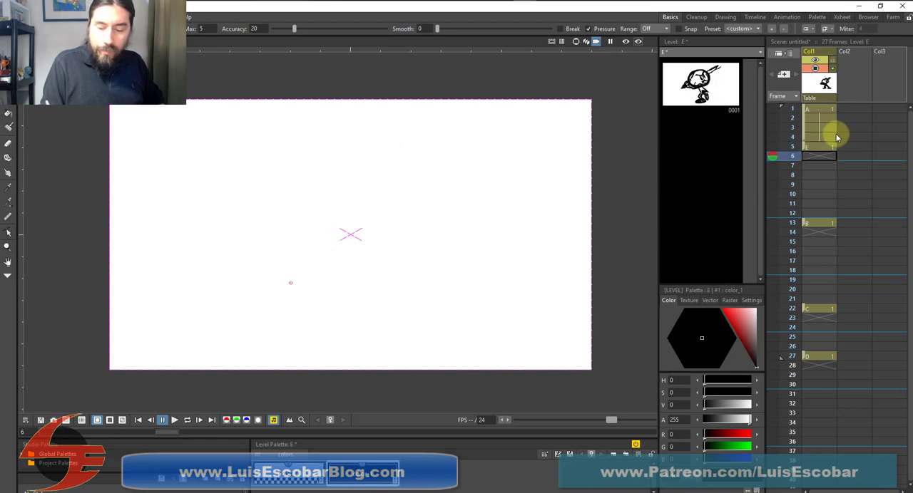
key("Up")
key("Down")
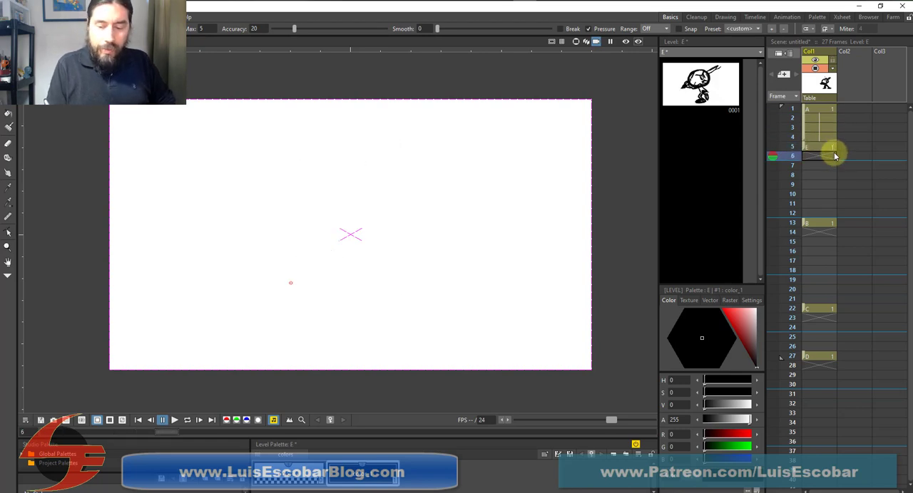
key("Up")
key("Down")
Select empty frame 9 and limit its onion skin display to frames 5 and 13
left_click(772, 147)
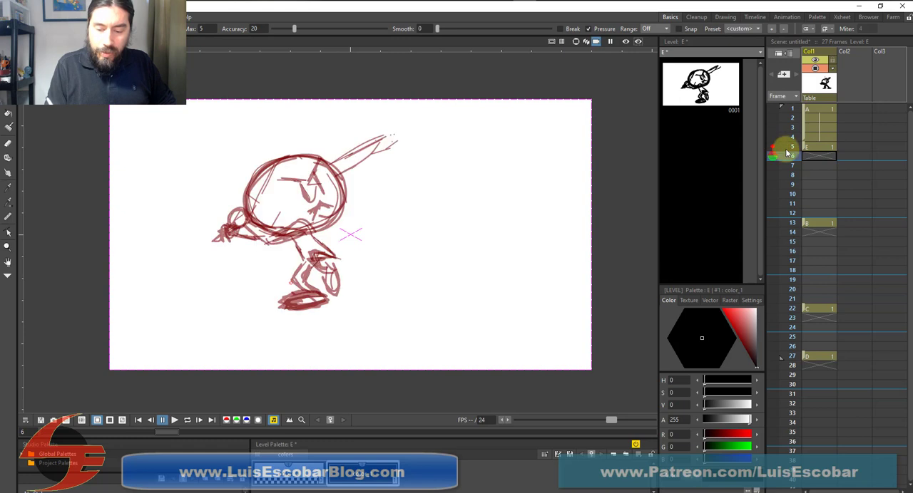
left_click(771, 224)
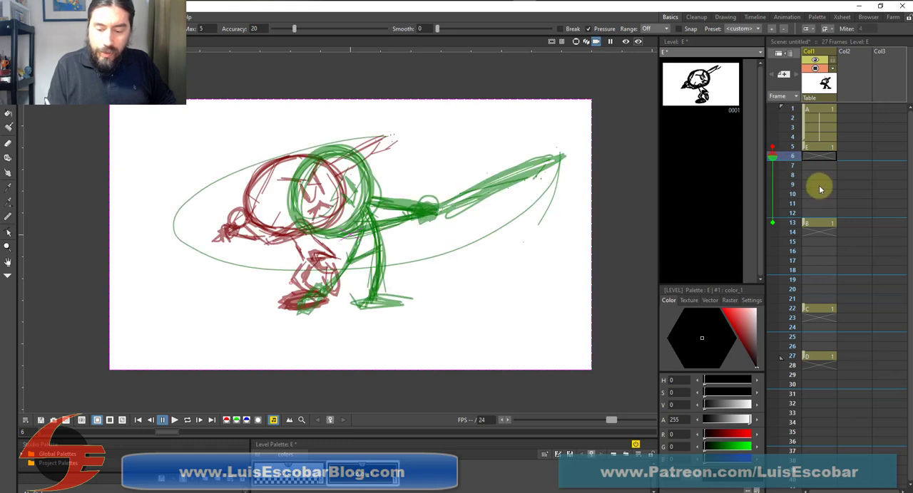
left_click(822, 185)
key("Up")
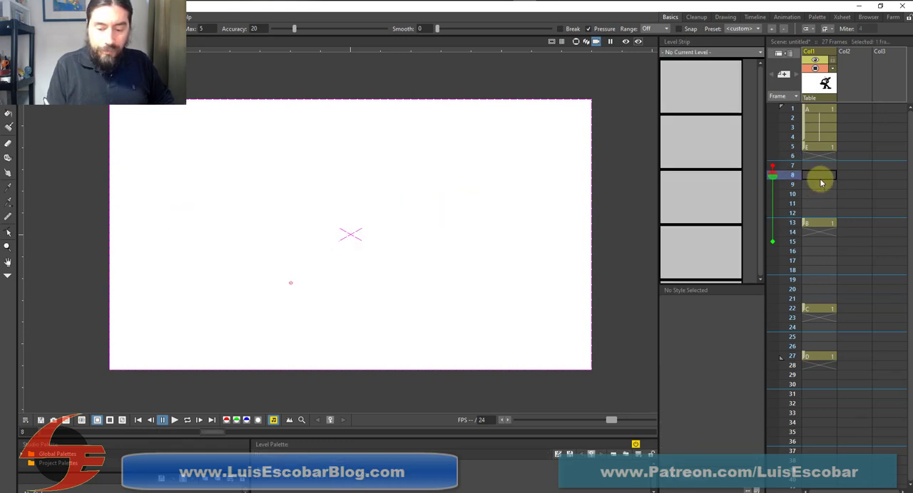
key("Down")
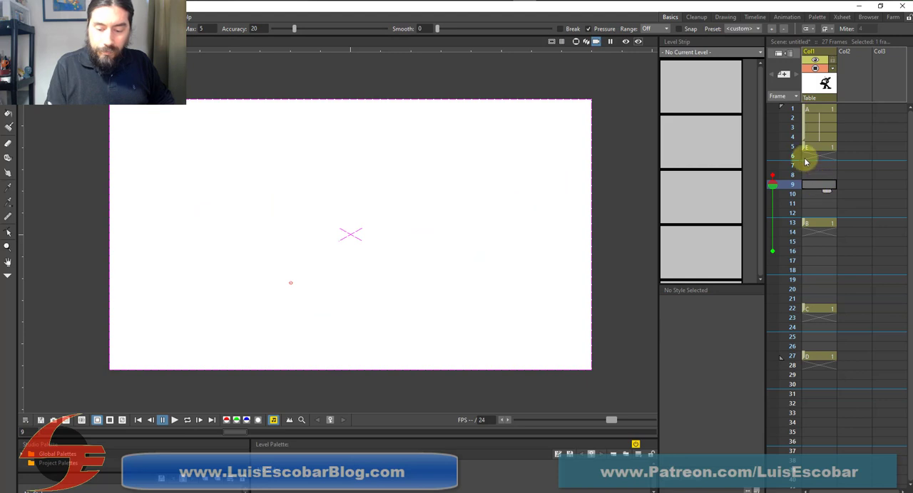
left_click_drag(772, 175, 776, 147)
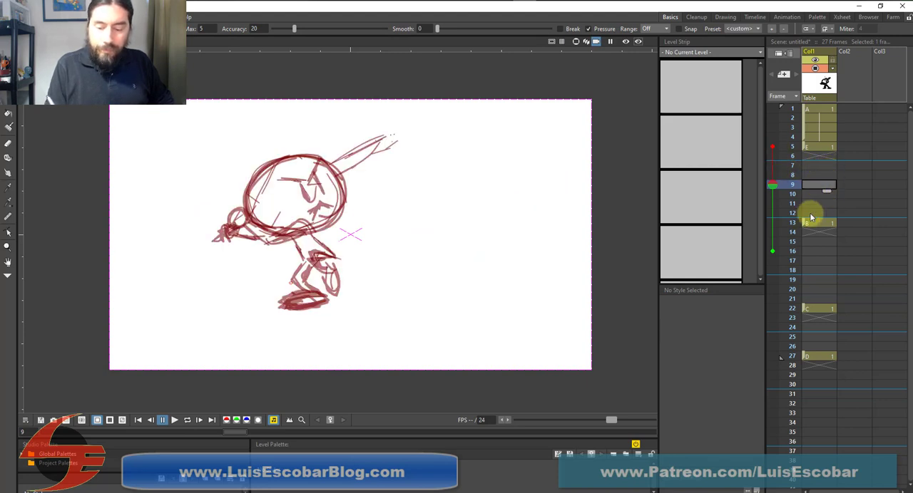
left_click_drag(774, 225, 773, 253)
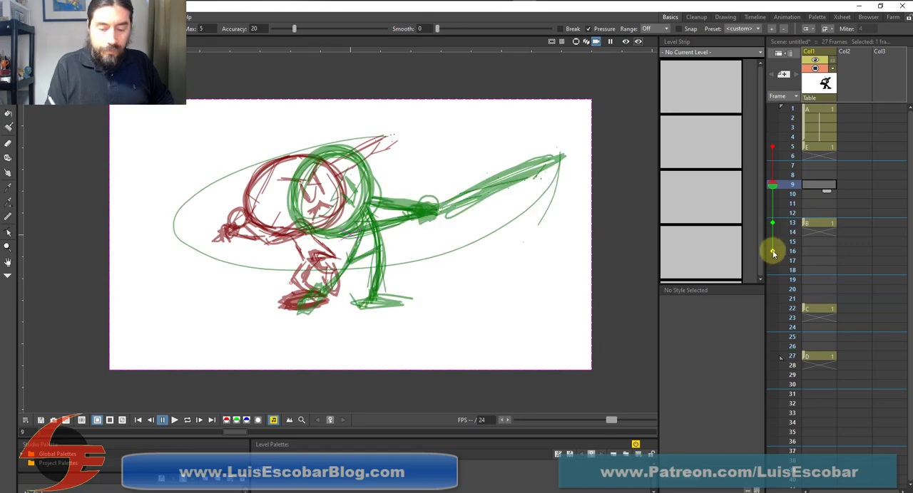
left_click(773, 252)
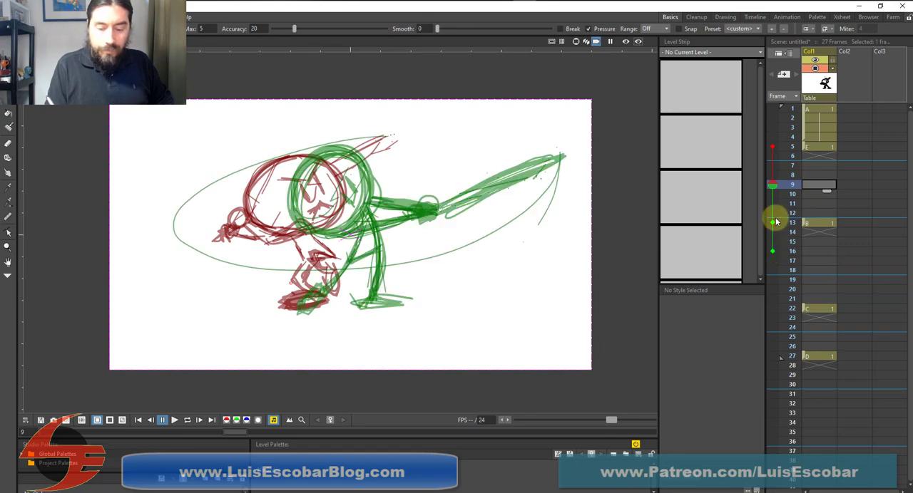
left_click(773, 223)
left_click(773, 223)
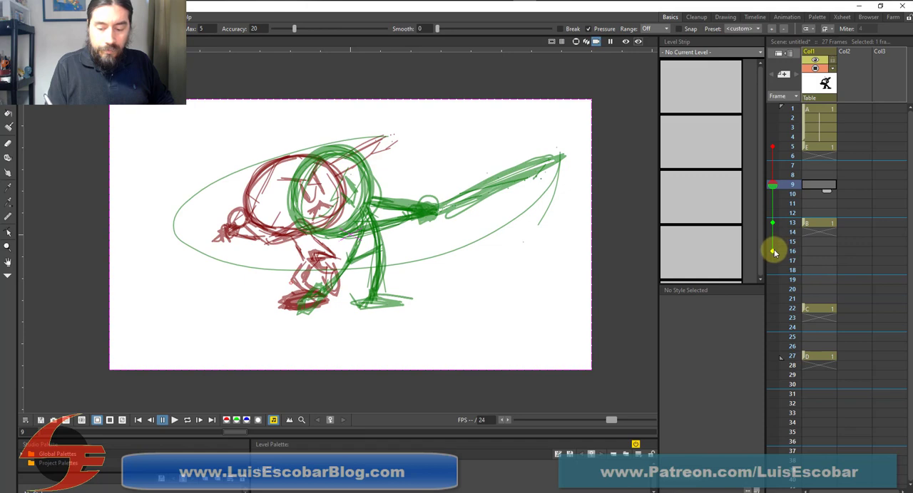
left_click(774, 250)
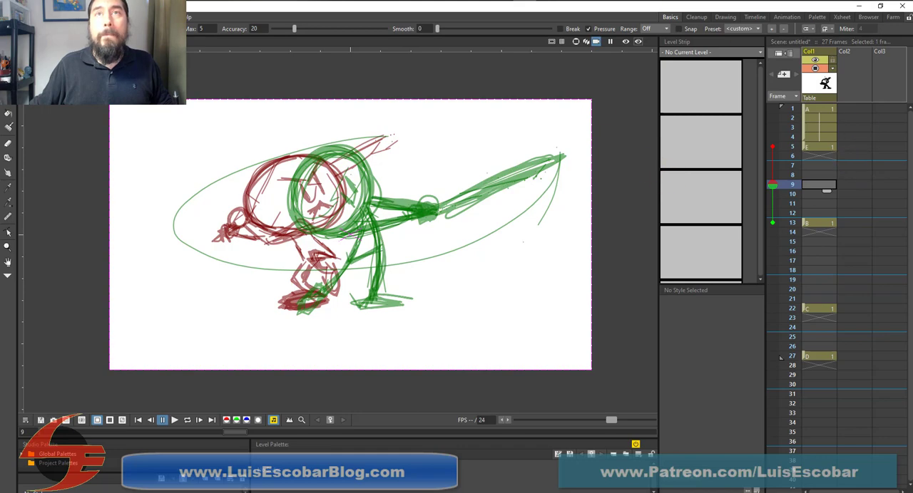
Switch to the YouTube video of Mike Trout's swing in the browser and play the batter's stride and swing, pausing at 0:52
left_click_drag(463, 0, 486, 25)
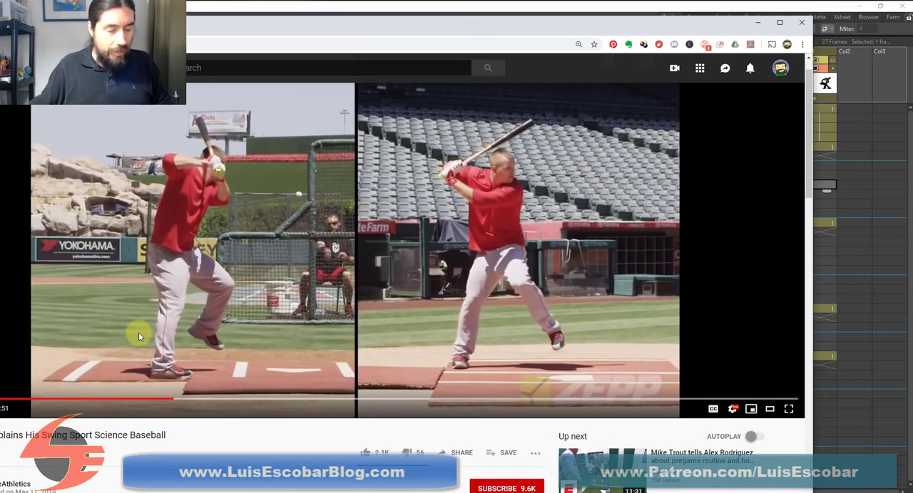
double_click(310, 21)
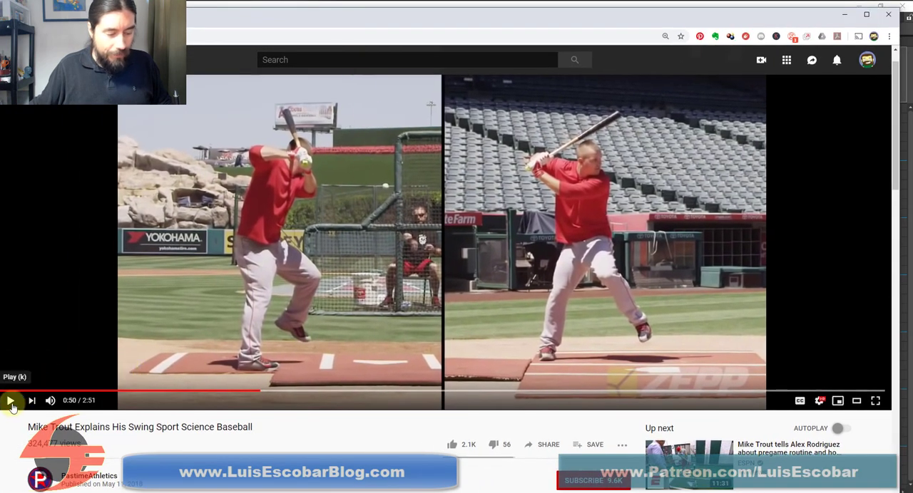
left_click(10, 402)
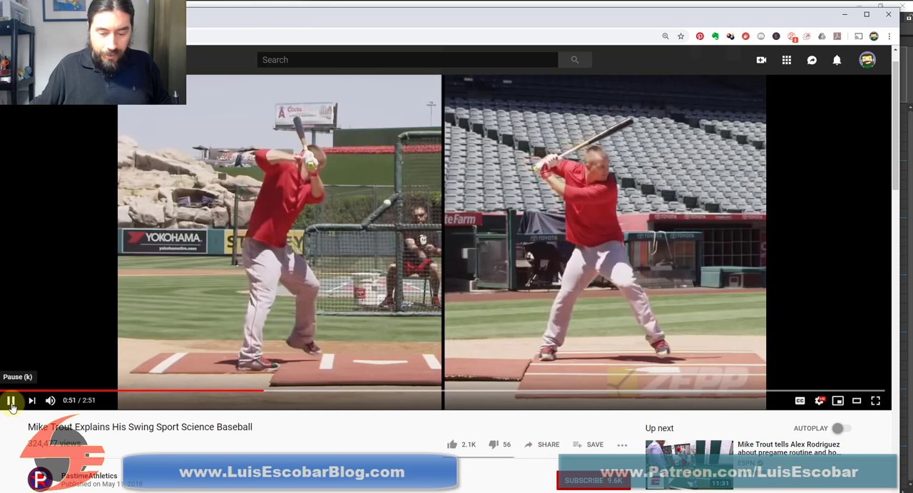
left_click(10, 403)
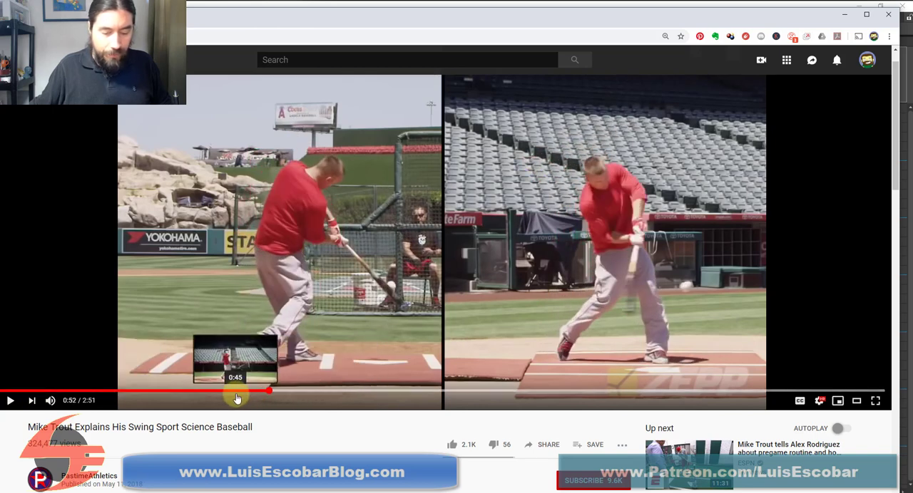
Rewind the reference video to 0:45 and replay the swing, pausing at 0:52 with the batter's front foot planted
left_click(235, 392)
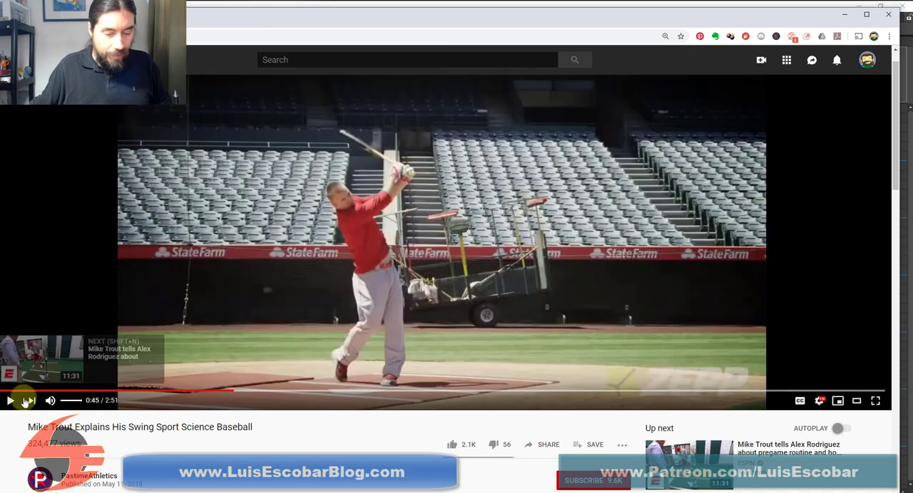
left_click(12, 402)
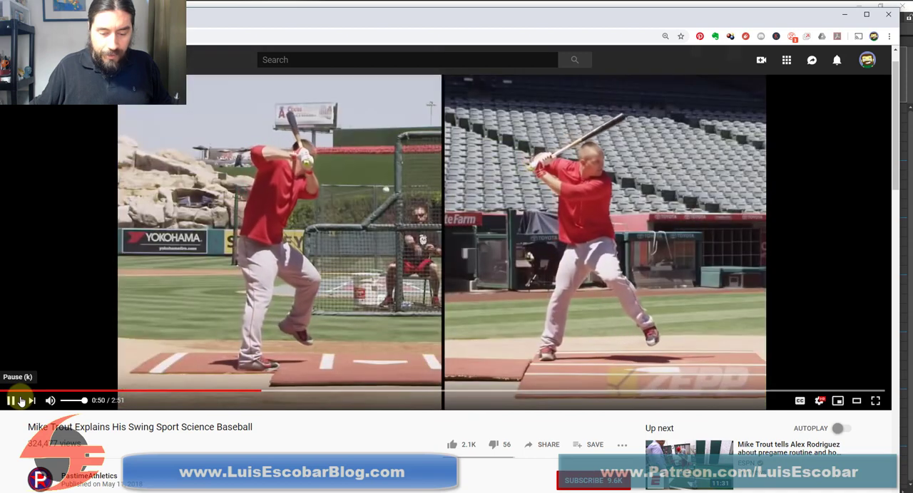
left_click(21, 402)
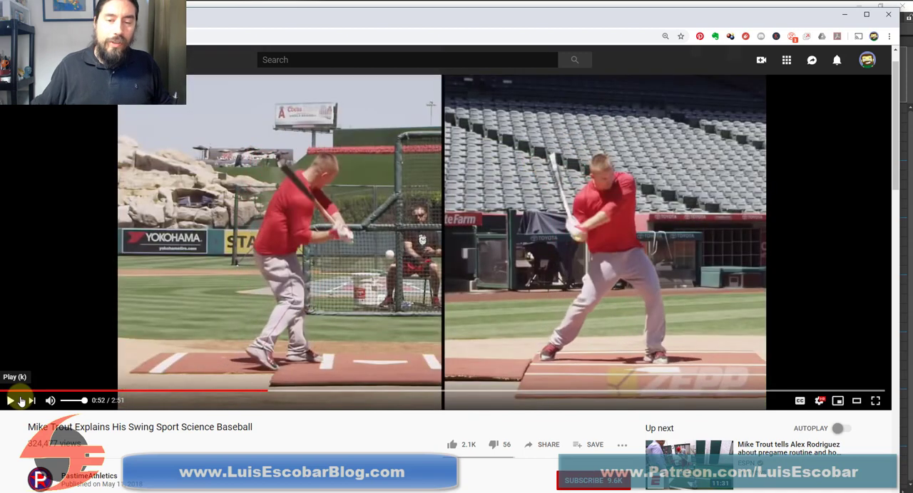
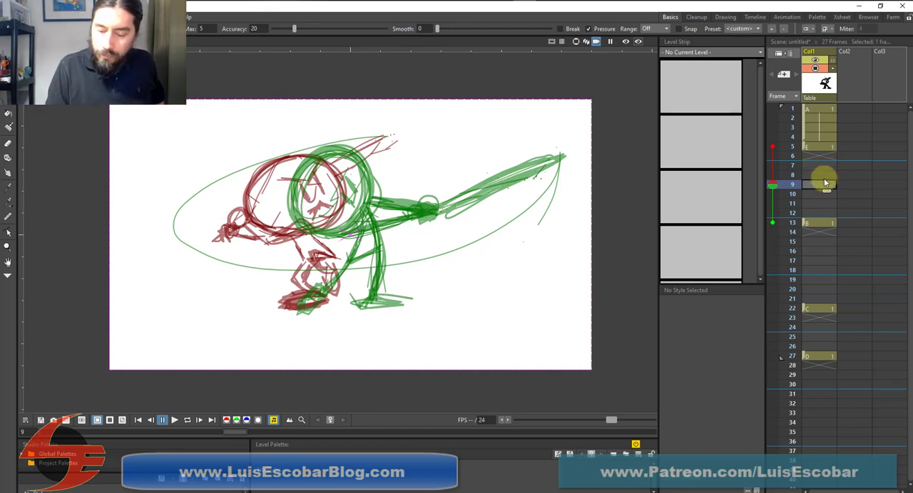
Select empty frame 8 and limit its onion skin display to frames 5 and 13
left_click(822, 176)
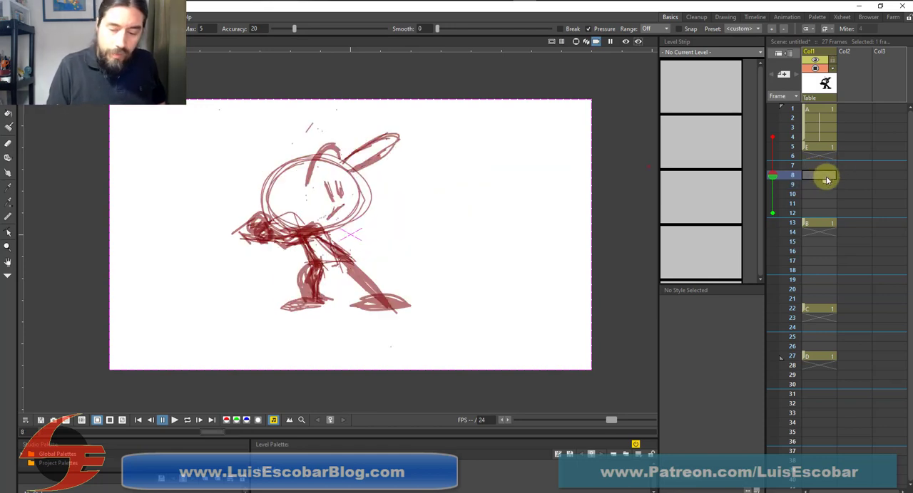
left_click(772, 147)
left_click(773, 137)
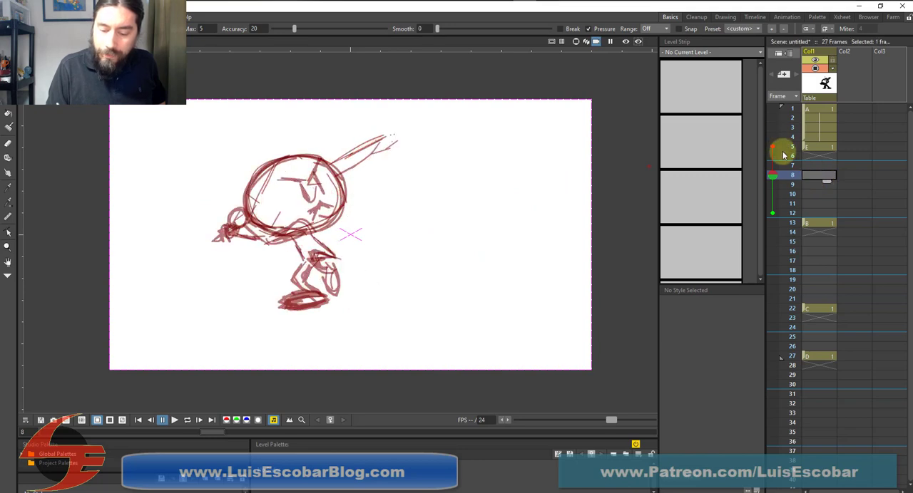
left_click(772, 223)
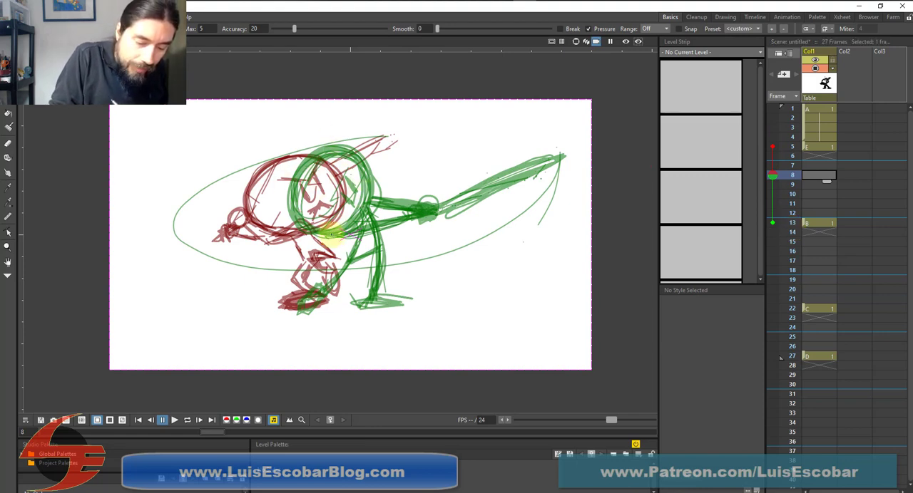
Sketch the batter's hips, both legs with the front foot planted forward, and the round head on frame 8
mouse_move(336, 252)
left_mouse_down()
mouse_move(368, 309)
mouse_move(345, 266)
mouse_move(373, 299)
mouse_move(392, 293)
mouse_move(369, 300)
mouse_move(397, 304)
mouse_move(377, 296)
left_mouse_up()
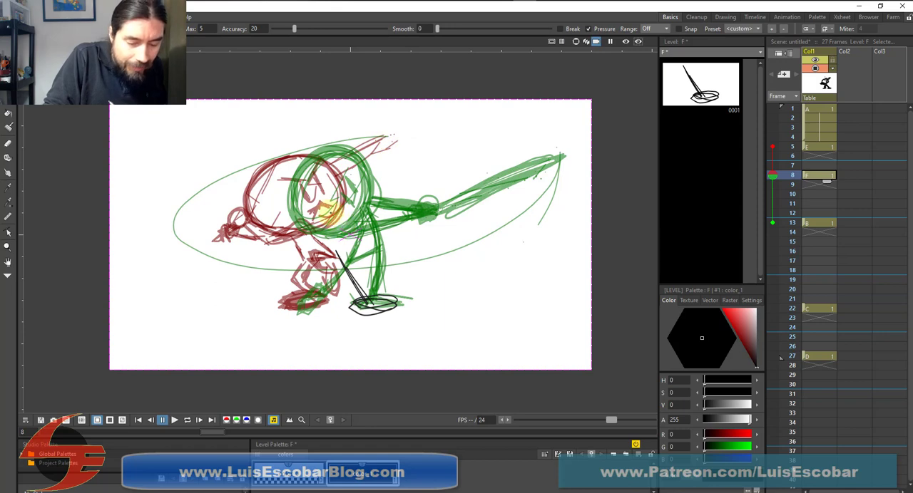
mouse_move(334, 219)
left_mouse_down()
mouse_move(352, 264)
mouse_move(323, 266)
left_mouse_up()
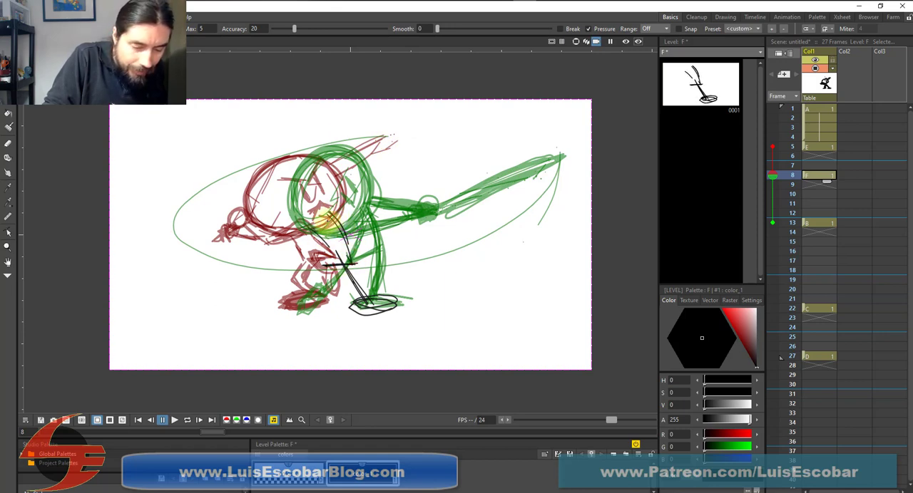
mouse_move(303, 227)
left_mouse_down()
mouse_move(348, 248)
mouse_move(348, 259)
mouse_move(340, 247)
mouse_move(362, 291)
left_mouse_up()
left_click_drag(337, 243, 365, 295)
mouse_move(311, 229)
left_mouse_down()
mouse_move(323, 261)
mouse_move(310, 231)
mouse_move(323, 264)
mouse_move(318, 223)
mouse_move(353, 279)
mouse_move(388, 250)
mouse_move(357, 269)
mouse_move(348, 264)
mouse_move(378, 298)
left_mouse_up()
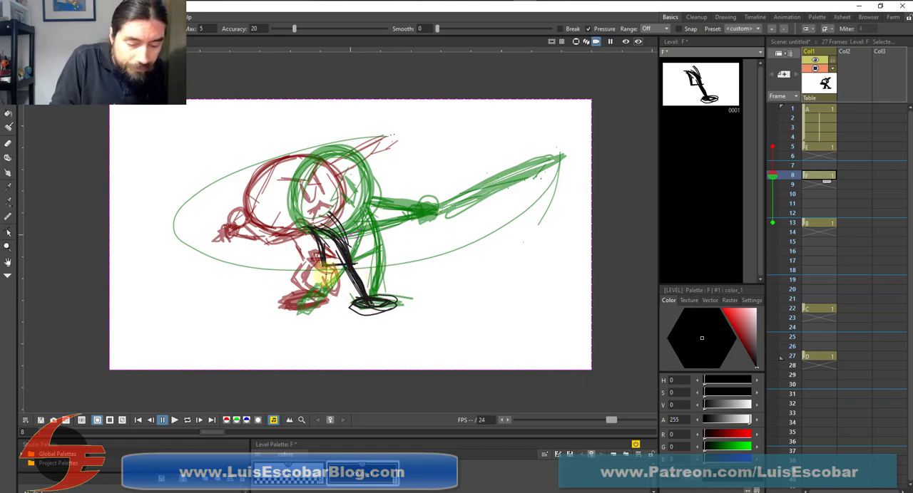
mouse_move(330, 267)
left_mouse_down()
mouse_move(311, 299)
mouse_move(283, 309)
mouse_move(284, 300)
mouse_move(283, 310)
mouse_move(319, 309)
mouse_move(330, 297)
mouse_move(316, 286)
mouse_move(324, 271)
mouse_move(297, 302)
mouse_move(317, 310)
mouse_move(310, 308)
mouse_move(336, 244)
left_mouse_up()
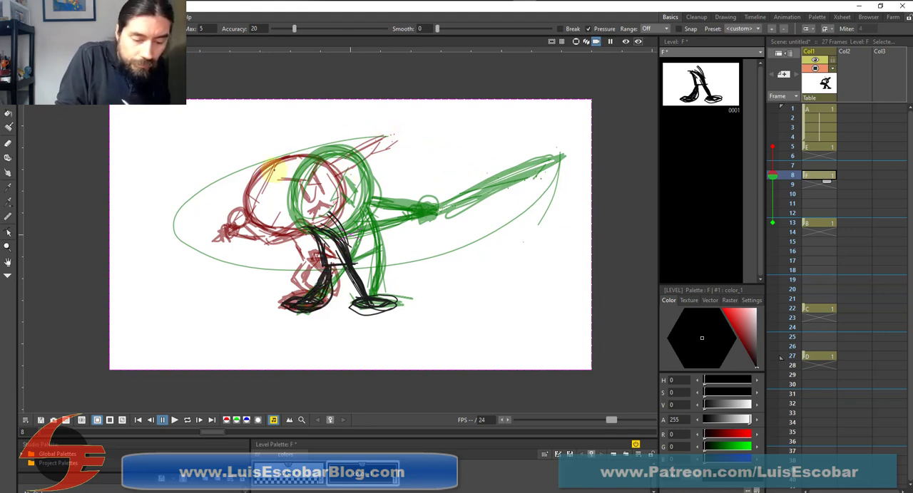
mouse_move(273, 170)
left_mouse_down()
mouse_move(319, 230)
mouse_move(264, 184)
mouse_move(340, 212)
mouse_move(259, 183)
mouse_move(343, 189)
mouse_move(266, 222)
mouse_move(352, 207)
left_mouse_up()
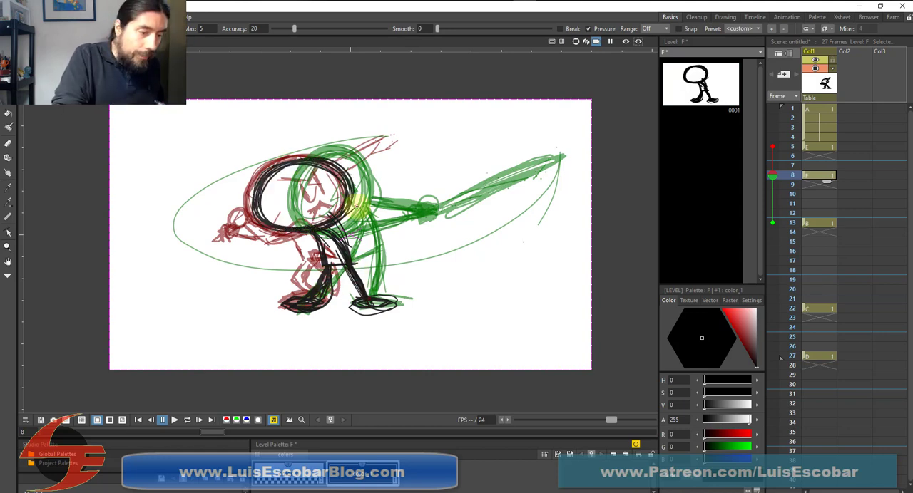
Delete the stray strokes from the batter's lower back leg on frame 8
key("s")
left_click(328, 269)
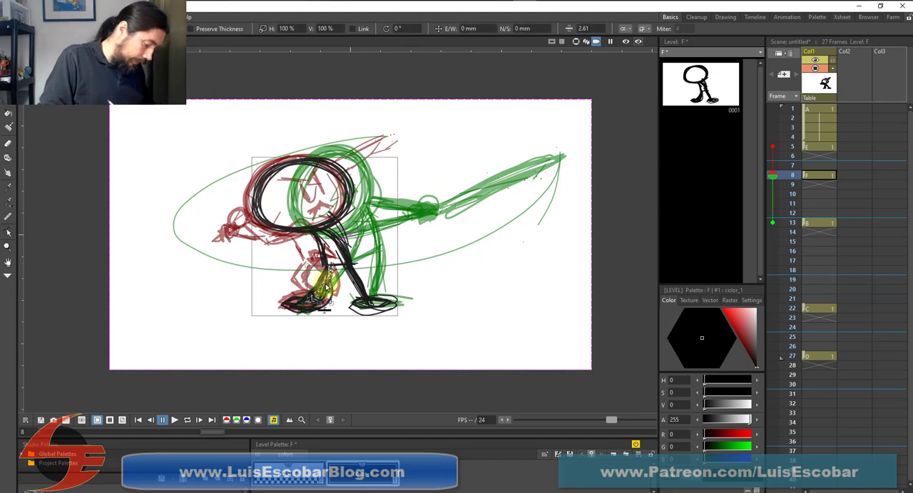
key("Delete")
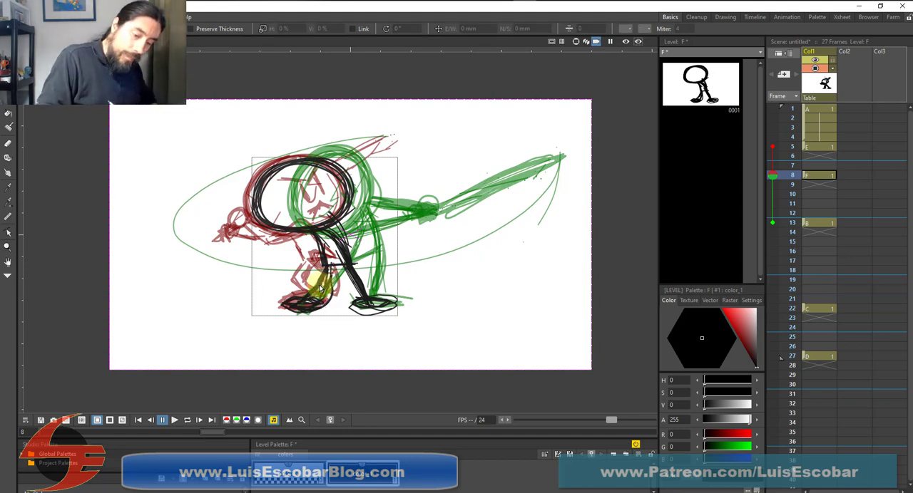
left_click(325, 288)
key("Delete")
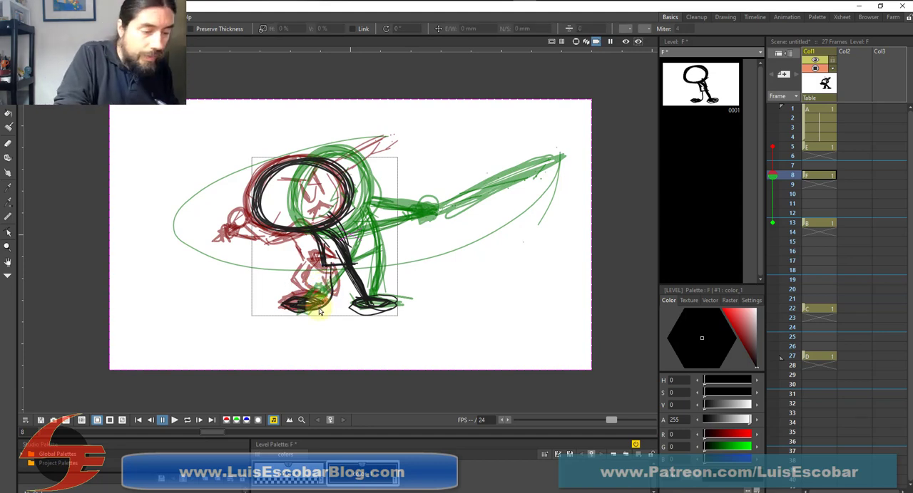
Redraw the lower back leg, thicken both legs and hips, and sketch the hands and arms on frame 8
key("b")
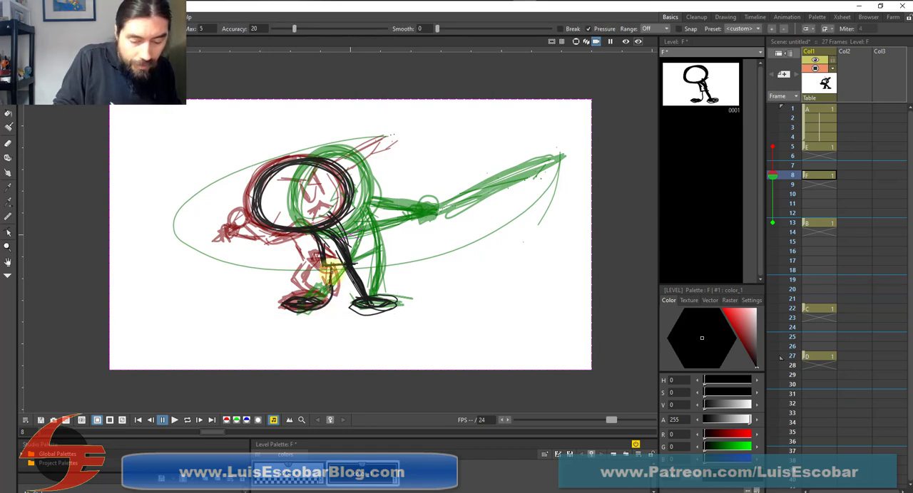
mouse_move(331, 264)
left_mouse_down()
mouse_move(300, 303)
mouse_move(322, 305)
left_mouse_up()
left_click_drag(331, 266, 309, 300)
mouse_move(342, 253)
left_mouse_down()
mouse_move(333, 233)
mouse_move(367, 294)
left_mouse_up()
mouse_move(313, 236)
left_mouse_down()
mouse_move(322, 260)
mouse_move(346, 264)
left_mouse_up()
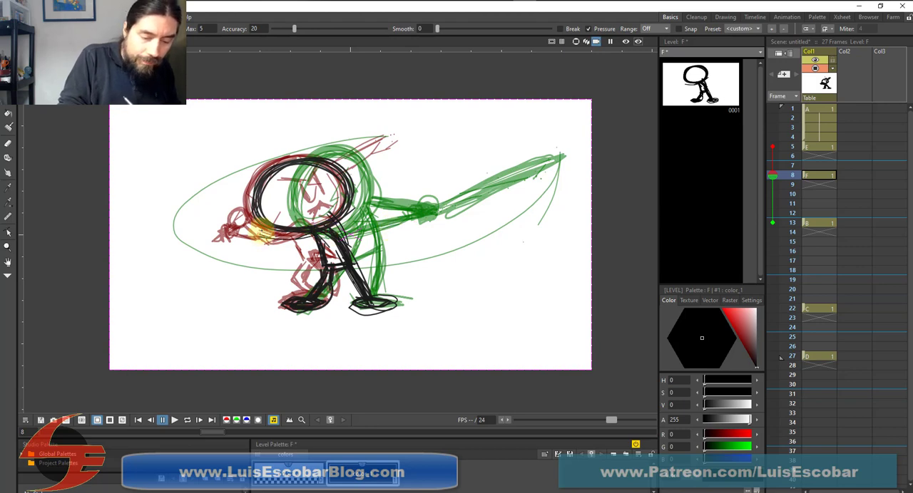
mouse_move(238, 218)
left_mouse_down()
mouse_move(280, 244)
mouse_move(254, 220)
mouse_move(222, 232)
mouse_move(249, 245)
mouse_move(239, 210)
left_mouse_up()
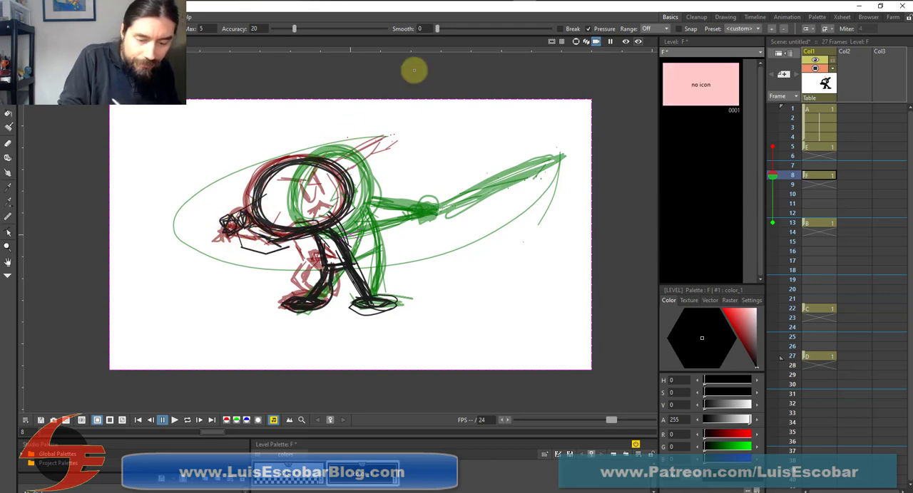
left_click_drag(396, 110, 317, 158)
left_click_drag(360, 129, 333, 165)
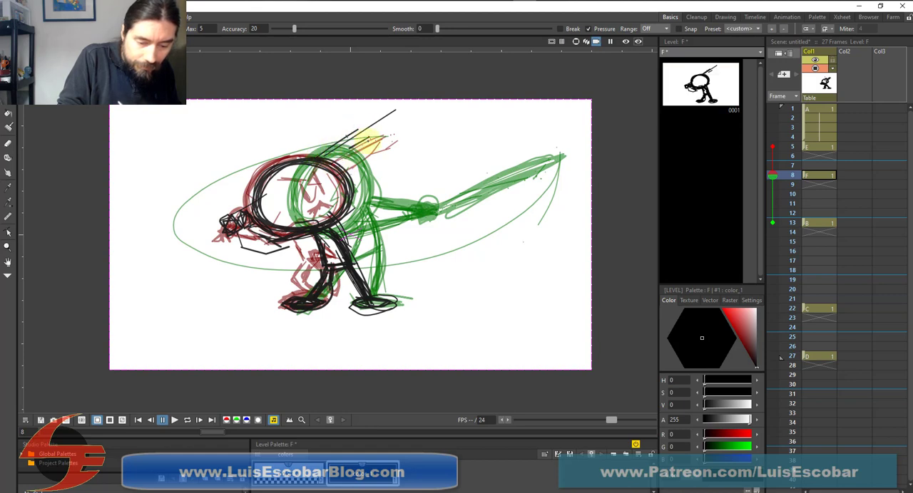
left_click_drag(367, 139, 331, 165)
left_click_drag(354, 129, 365, 147)
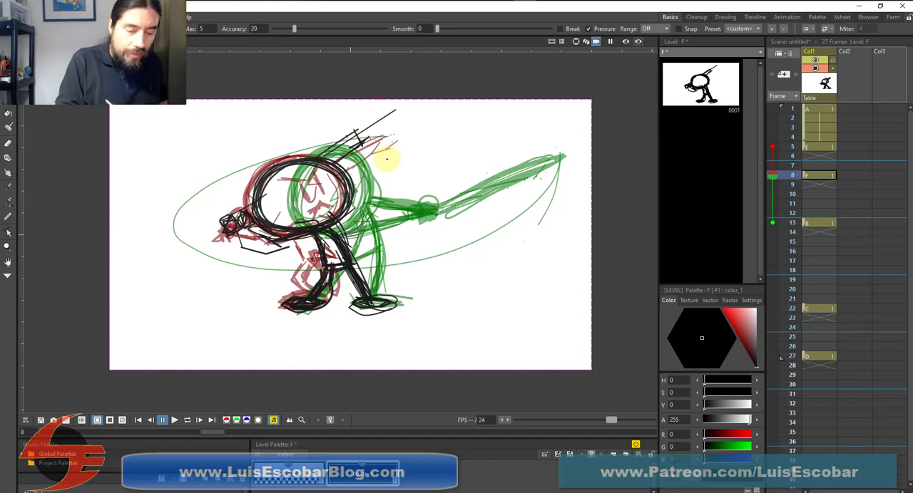
key("ctrl+z")
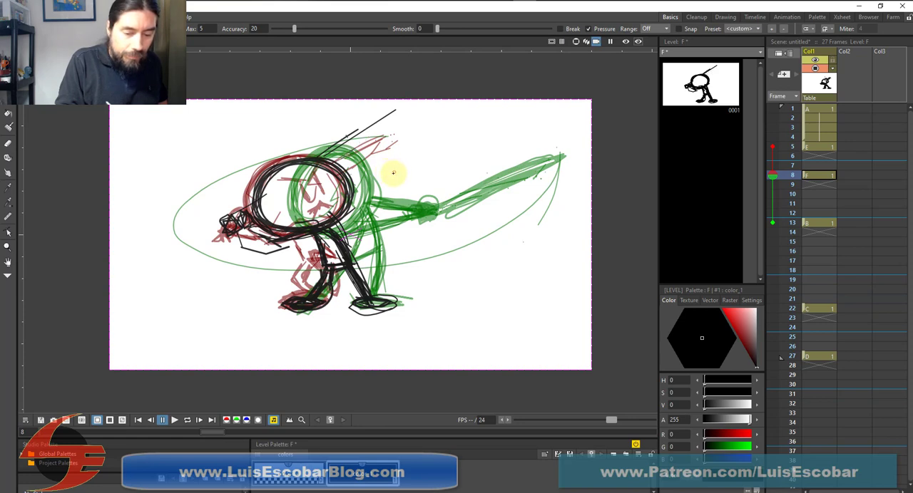
key("ctrl+z")
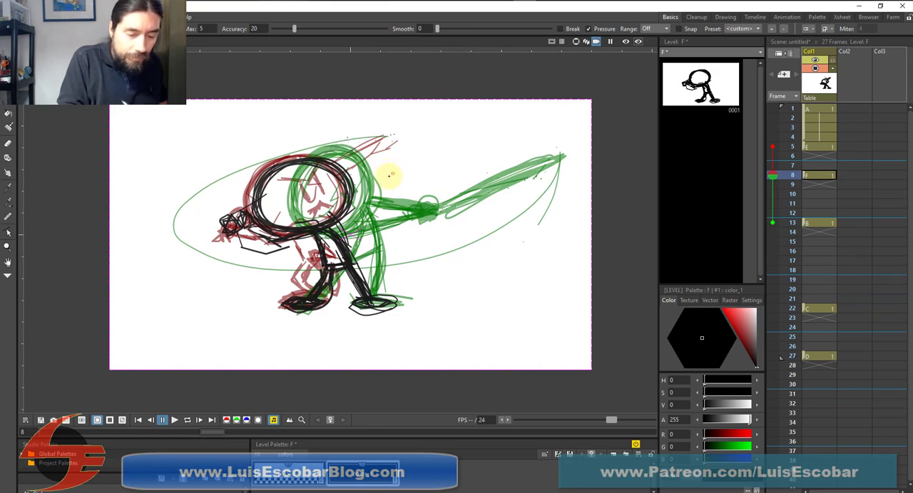
Reinforce the gripping hands and sketch the bat extending behind the head at a flatter angle than in the previous drawing
left_click_drag(246, 227, 230, 223)
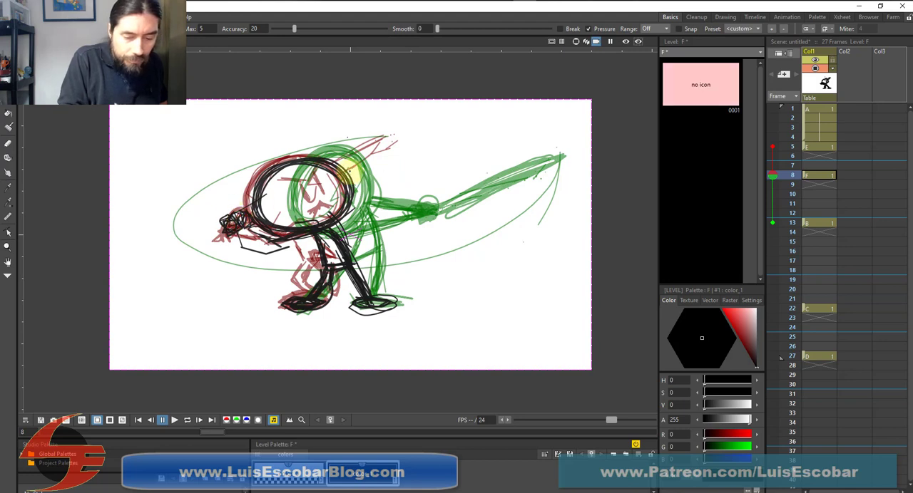
left_click_drag(348, 169, 391, 151)
left_click(378, 175)
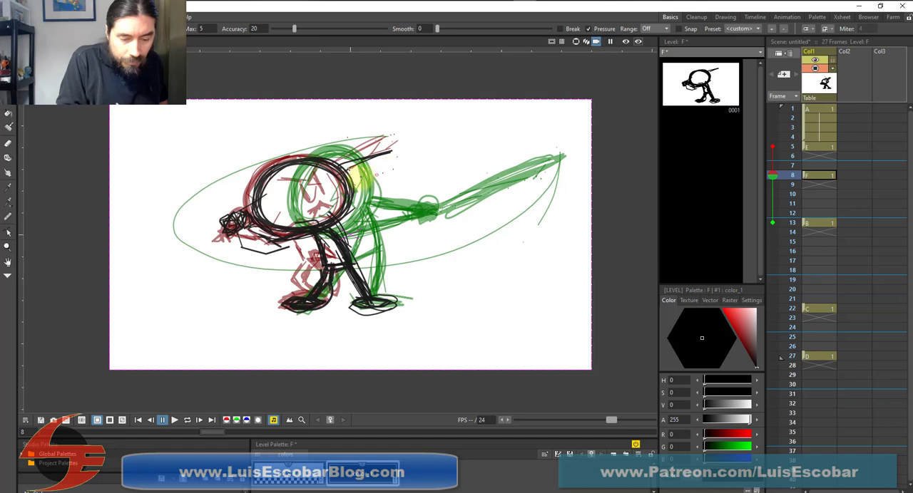
left_click(356, 180)
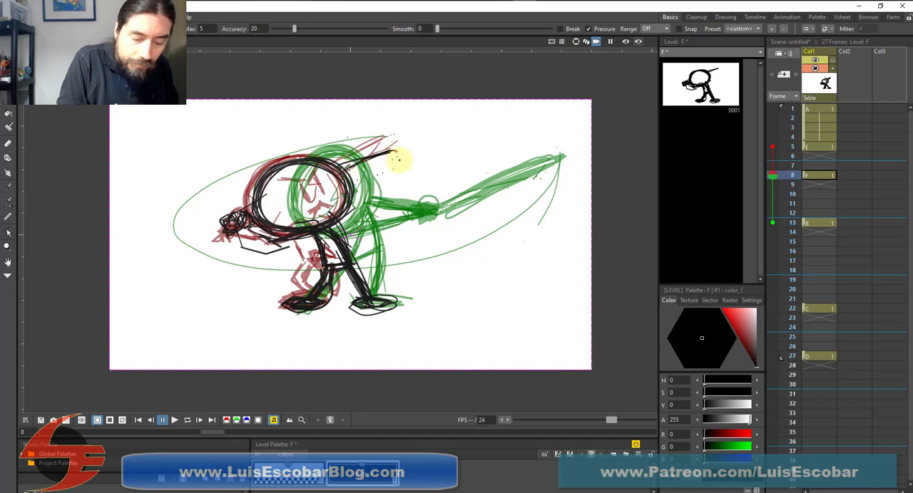
left_click_drag(398, 160, 346, 178)
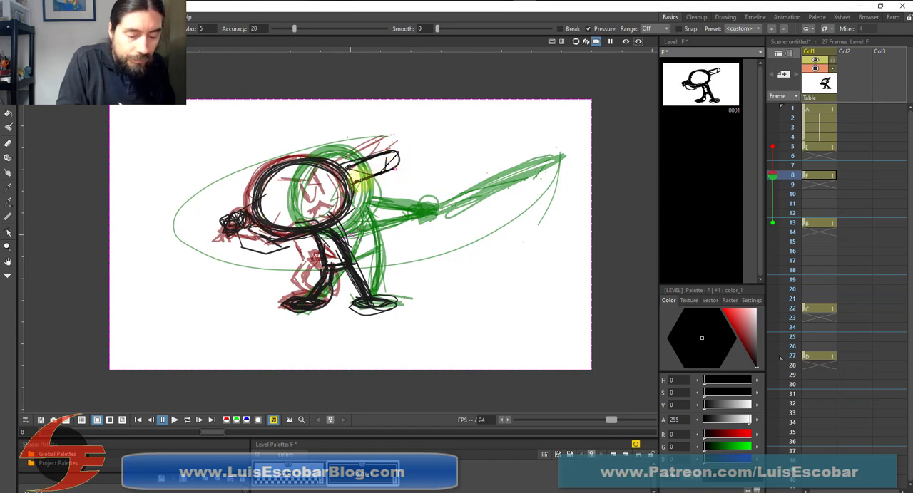
left_click_drag(357, 180, 354, 182)
Thicken the batter's arm and draw the eyes, brow, mouth and the line rising from the head on frame 8
left_click_drag(249, 216, 265, 231)
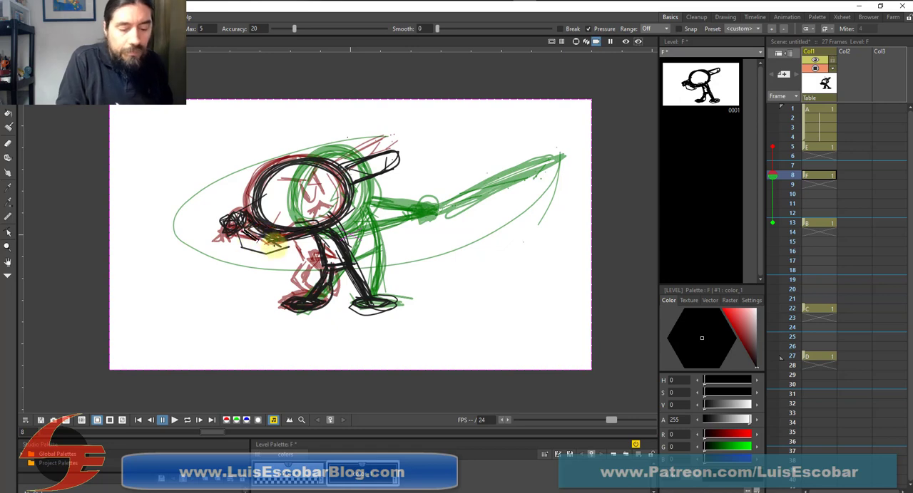
left_click_drag(275, 246, 246, 235)
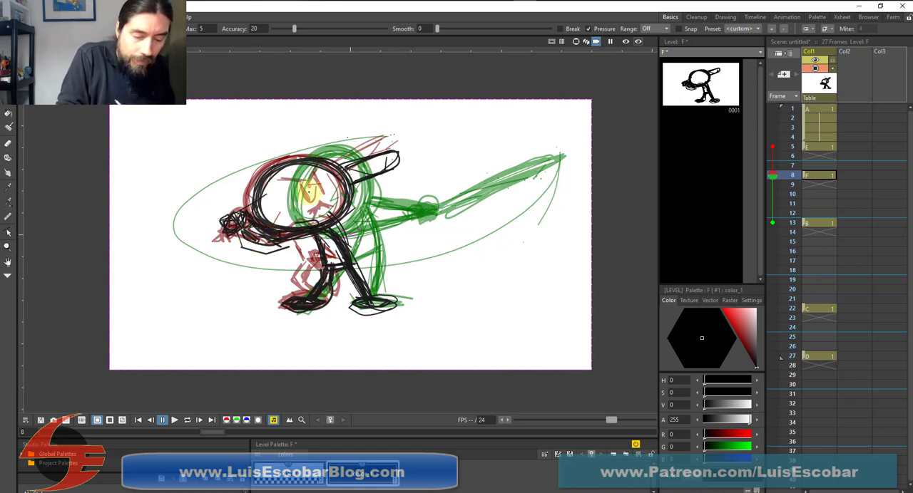
left_click_drag(309, 187, 313, 201)
mouse_move(318, 177)
left_mouse_down()
mouse_move(323, 195)
mouse_move(313, 201)
mouse_move(324, 196)
mouse_move(311, 213)
mouse_move(328, 209)
left_mouse_up()
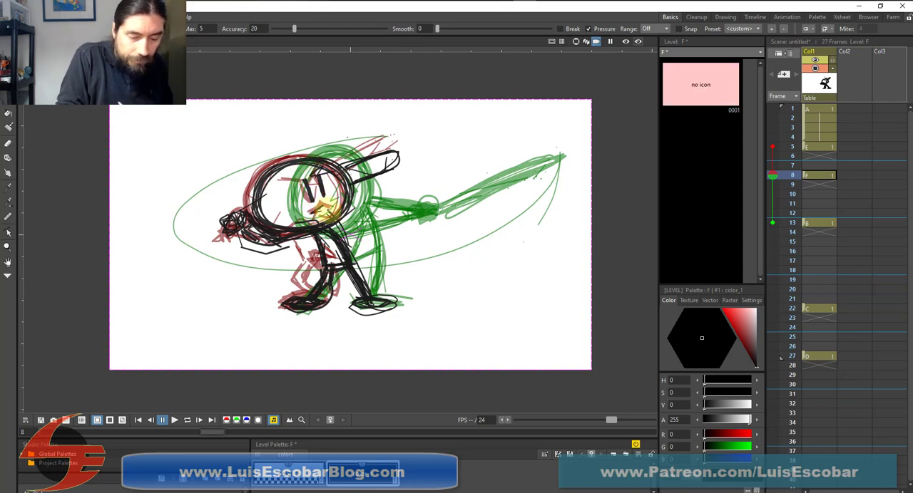
mouse_move(318, 171)
left_mouse_down()
mouse_move(292, 178)
mouse_move(335, 143)
left_mouse_up()
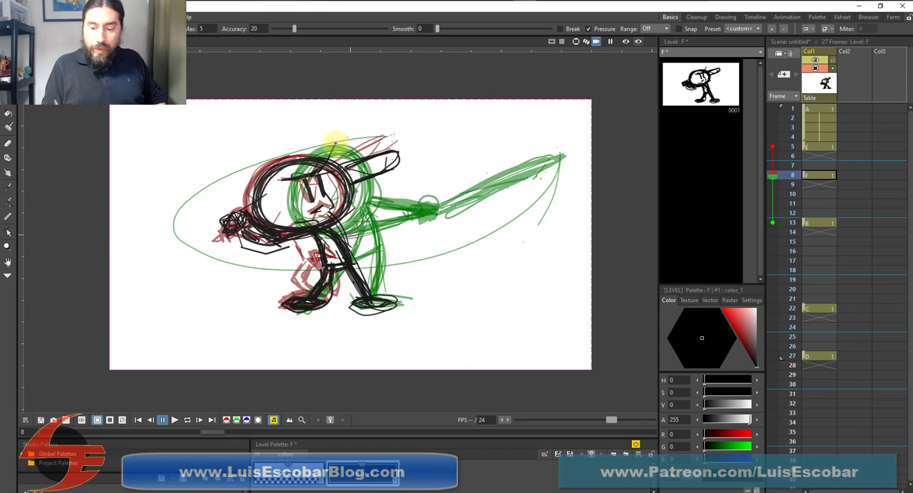
Move drawing F to frame 6, hold it through frame 9, and place drawing B on frame 13
left_click(820, 156)
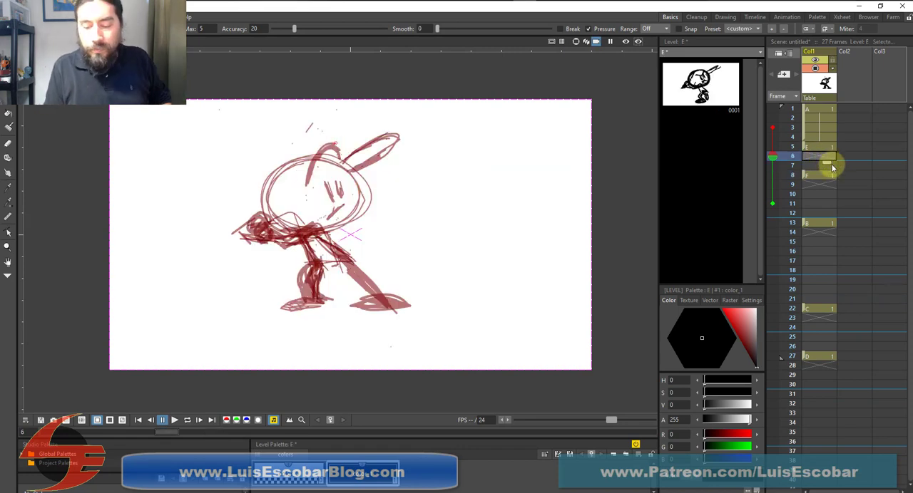
mouse_move(805, 176)
left_mouse_down()
mouse_move(806, 157)
mouse_move(831, 168)
mouse_move(827, 192)
mouse_move(813, 159)
mouse_move(818, 173)
mouse_move(828, 162)
mouse_move(827, 193)
left_mouse_up()
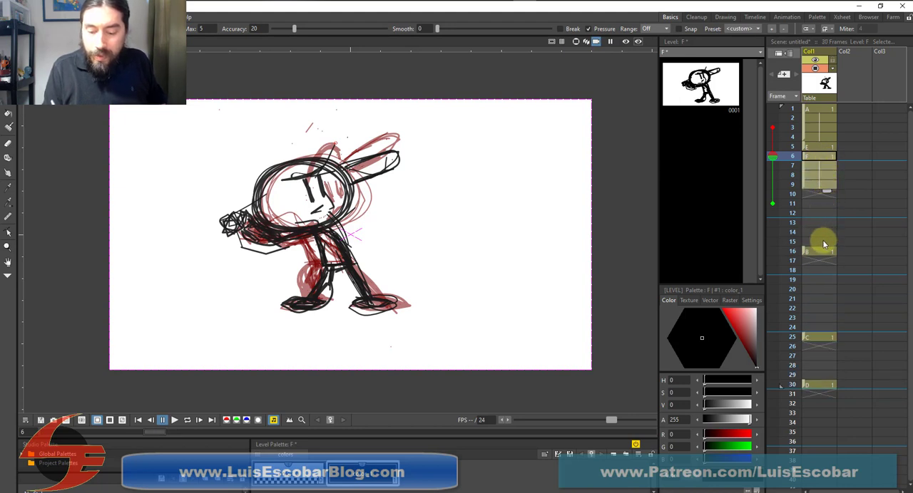
left_click_drag(805, 250, 804, 221)
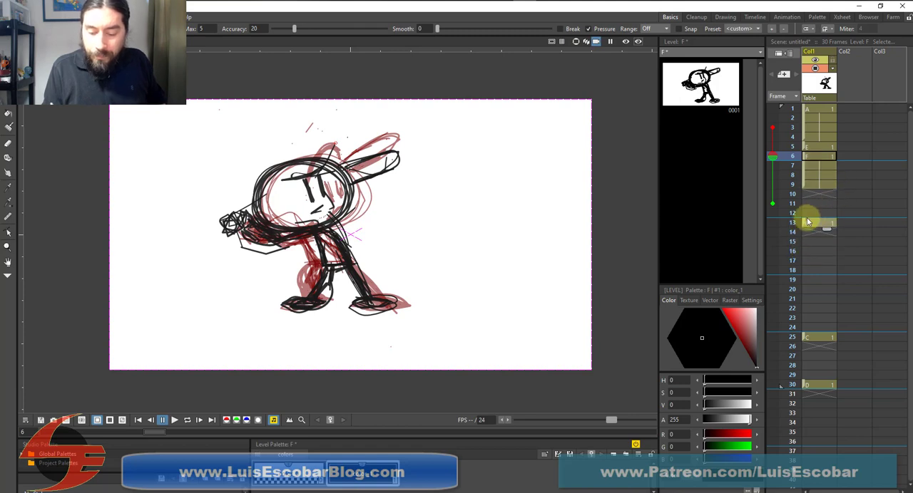
Select empty frame 10 and limit its onion skin display to frames 7 and 13
left_click(817, 198)
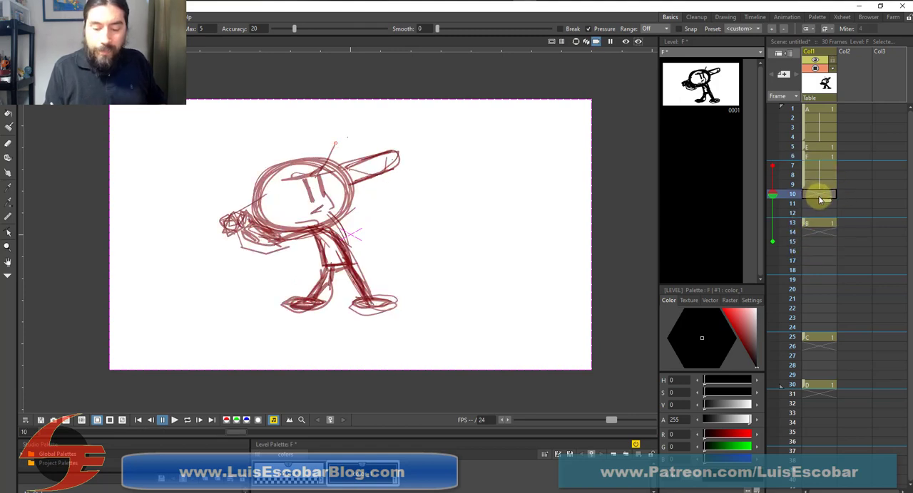
left_click(772, 242)
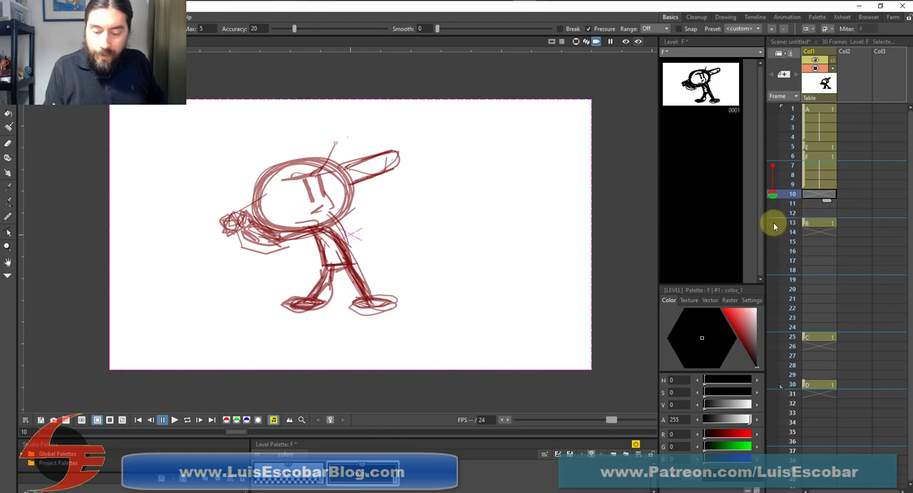
left_click(772, 223)
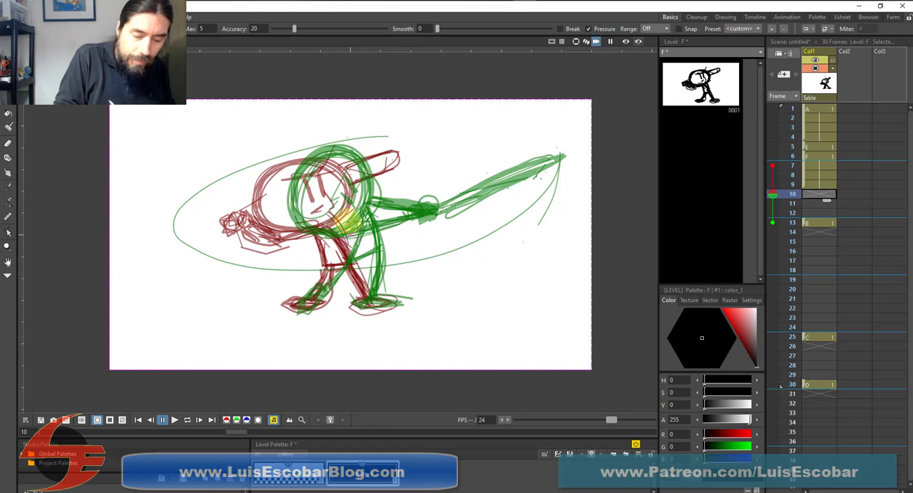
Sketch the batter's hips and both legs on frame 10, between the poses of drawings F and B
mouse_move(346, 218)
left_mouse_down()
mouse_move(365, 251)
mouse_move(367, 291)
left_mouse_up()
left_click_drag(364, 246, 367, 298)
mouse_move(362, 231)
left_mouse_down()
mouse_move(374, 258)
mouse_move(368, 212)
mouse_move(356, 230)
mouse_move(375, 248)
mouse_move(335, 222)
mouse_move(346, 251)
mouse_move(297, 308)
mouse_move(379, 248)
left_mouse_up()
mouse_move(372, 236)
left_mouse_down()
mouse_move(376, 267)
mouse_move(366, 239)
mouse_move(368, 301)
left_mouse_up()
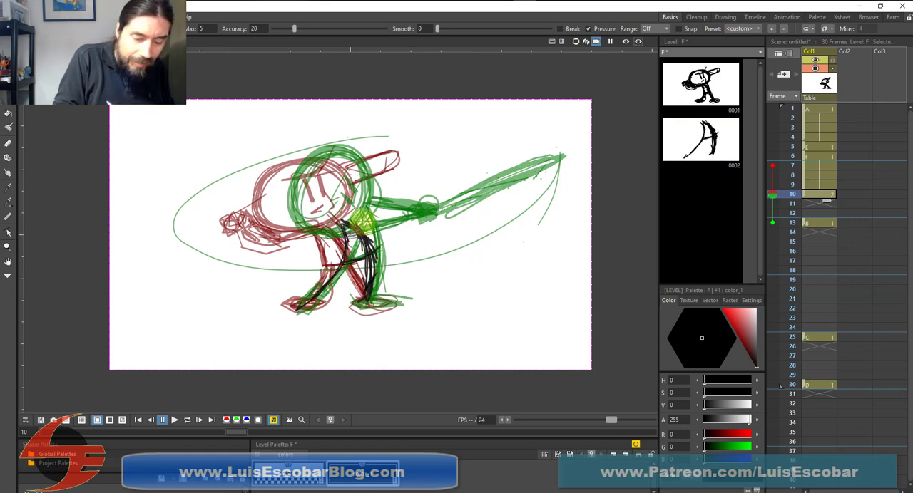
left_click_drag(362, 222, 370, 288)
left_click_drag(341, 218, 373, 246)
Draw the batter's round head on frame 10 between the two onion-skinned heads
mouse_move(273, 204)
left_mouse_down()
mouse_move(316, 218)
mouse_move(274, 207)
left_mouse_up()
mouse_move(274, 218)
left_mouse_down()
mouse_move(336, 224)
mouse_move(317, 230)
mouse_move(366, 204)
mouse_move(359, 198)
left_mouse_up()
left_click_drag(312, 165, 350, 217)
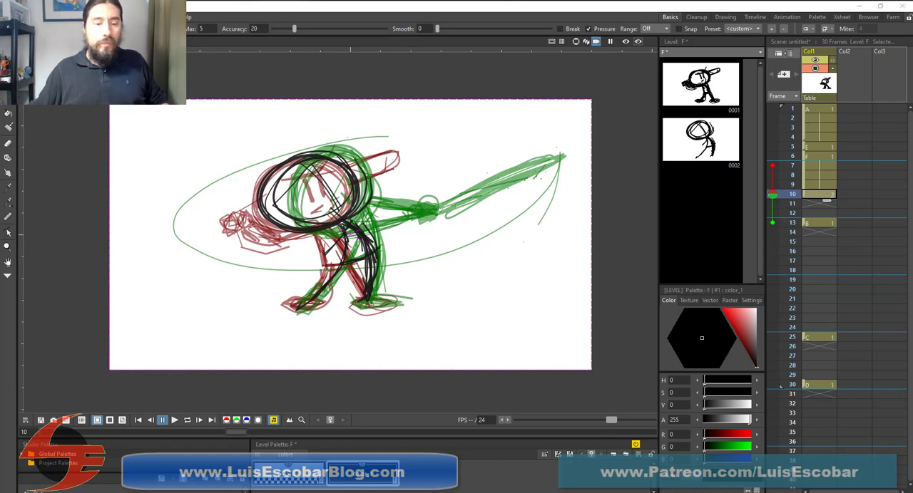
Switch to the browser and rewind the Mike Trout swing video to shortly before the side-by-side swing
left_click_drag(112, 0, 171, 10)
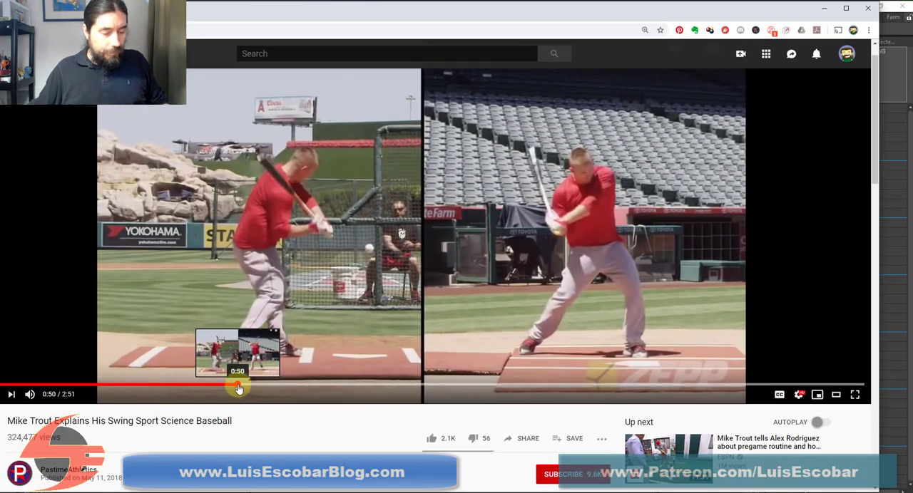
left_click(13, 397)
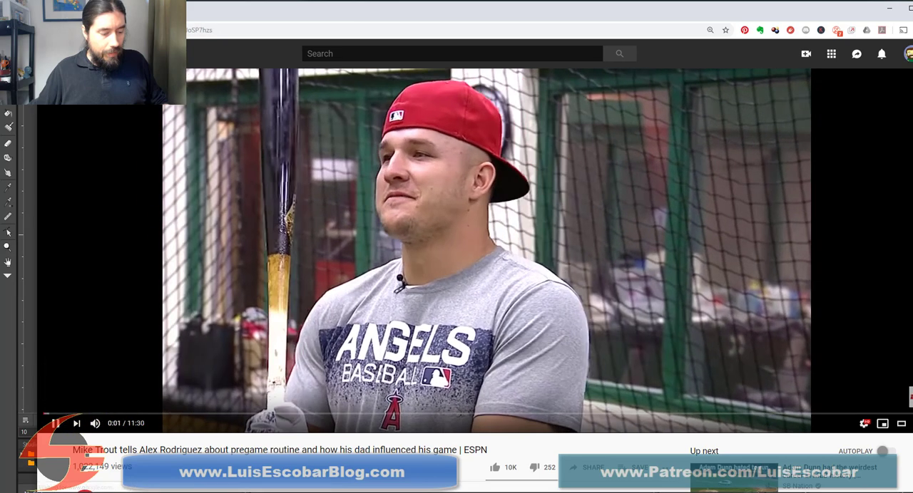
key("alt+Left")
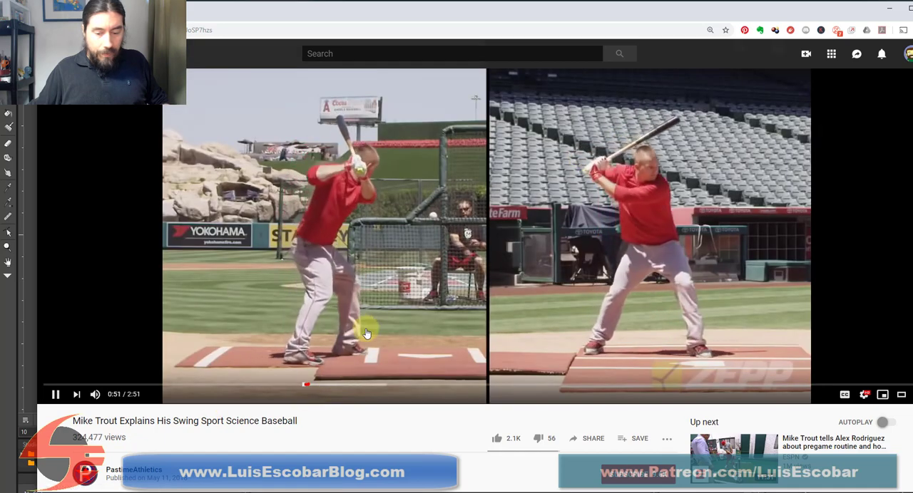
left_click(362, 333)
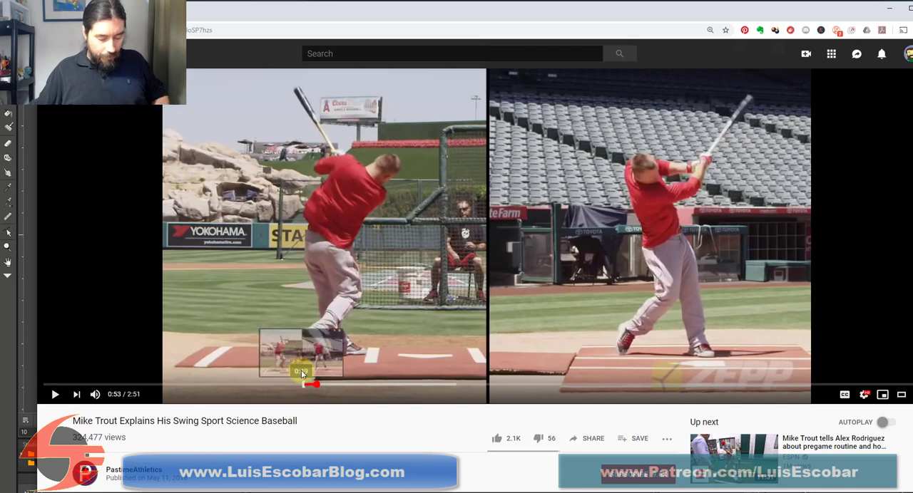
key("Left")
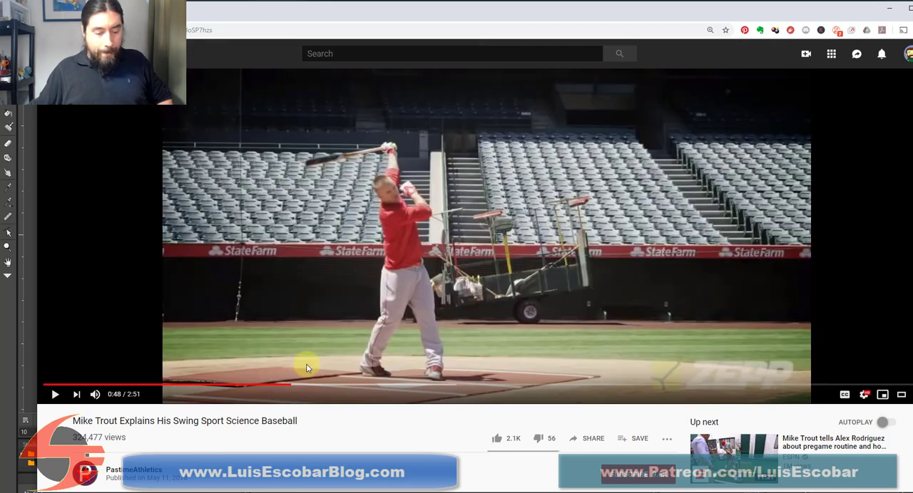
Replay the reference swing from 0:51 to 0:52 to study the arms and bat coming through, and return to OpenToonz
left_click(56, 396)
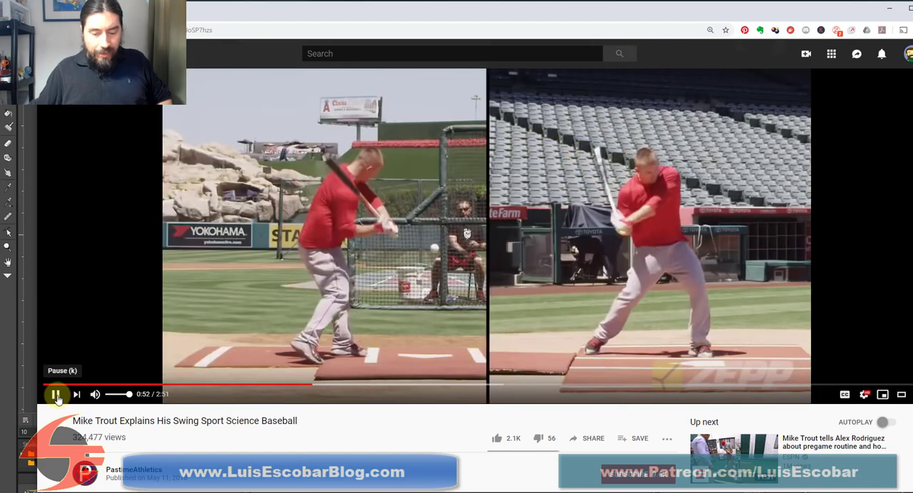
left_click(55, 395)
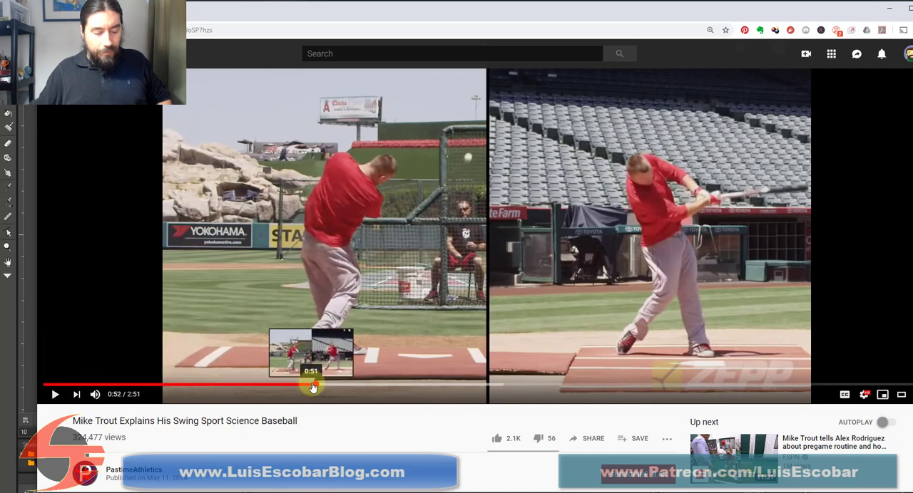
left_click(308, 386)
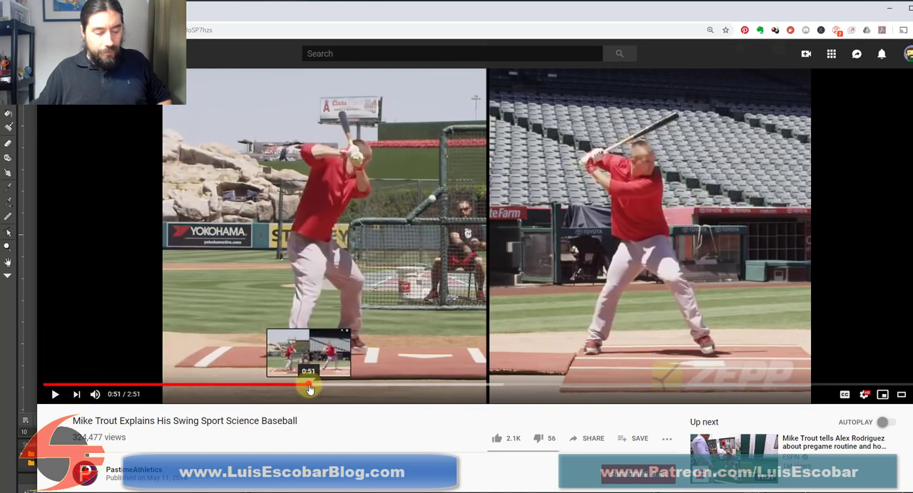
left_click(54, 397)
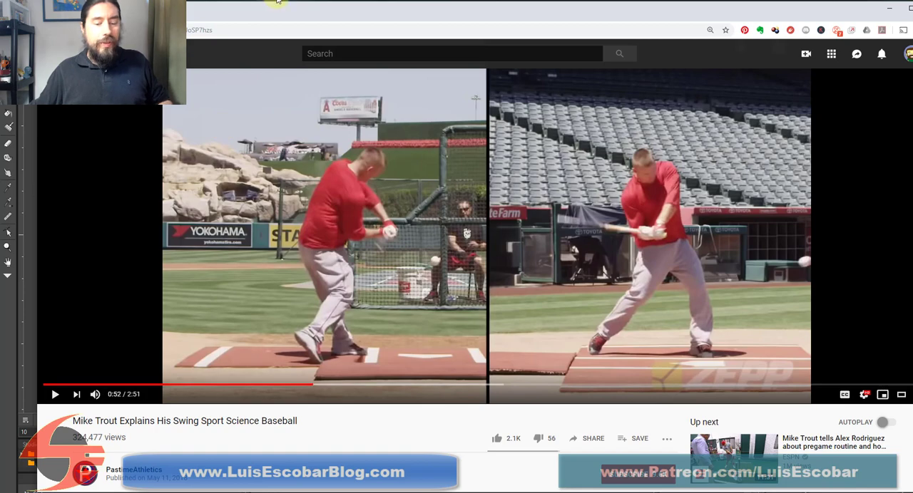
left_click_drag(276, 1, 246, 0)
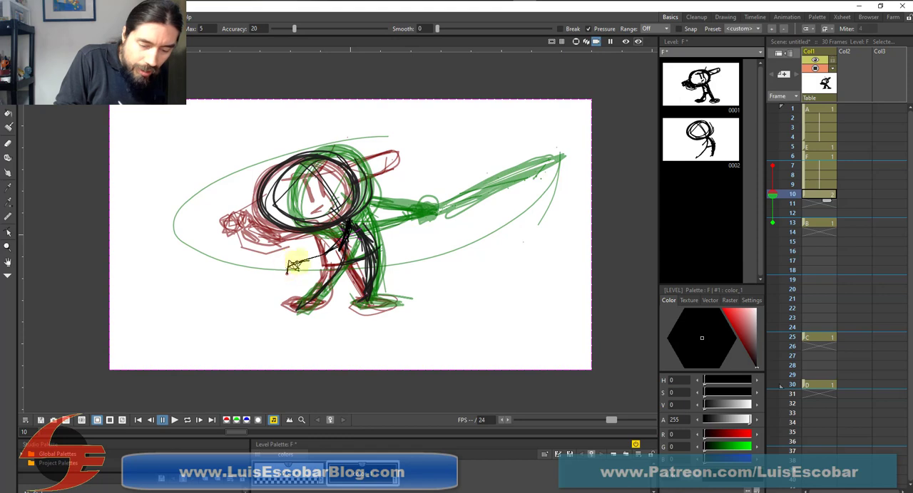
Sketch the batter's gripping hands below the head on frame 10 and the arms reaching to them from the shoulder
left_click_drag(297, 262, 291, 268)
mouse_move(344, 234)
left_mouse_down()
mouse_move(334, 203)
mouse_move(338, 220)
mouse_move(297, 255)
mouse_move(319, 232)
mouse_move(295, 259)
left_mouse_up()
mouse_move(319, 237)
left_mouse_down()
mouse_move(295, 261)
mouse_move(276, 261)
mouse_move(275, 275)
mouse_move(306, 266)
mouse_move(275, 263)
mouse_move(199, 230)
mouse_move(213, 241)
mouse_move(183, 210)
left_mouse_up()
left_click_drag(221, 264, 168, 213)
mouse_move(225, 238)
left_mouse_down()
mouse_move(199, 254)
mouse_move(259, 259)
mouse_move(197, 245)
mouse_move(271, 261)
mouse_move(167, 217)
mouse_move(204, 251)
mouse_move(169, 211)
left_mouse_up()
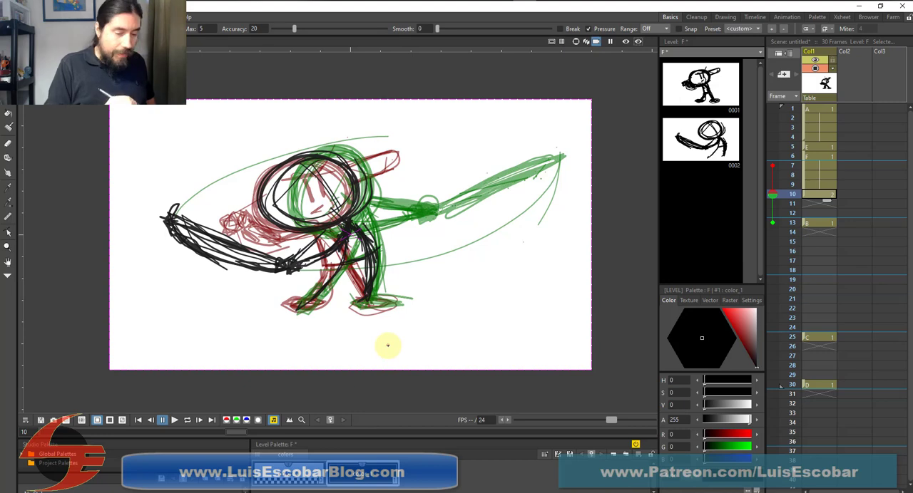
key("ctrl+z")
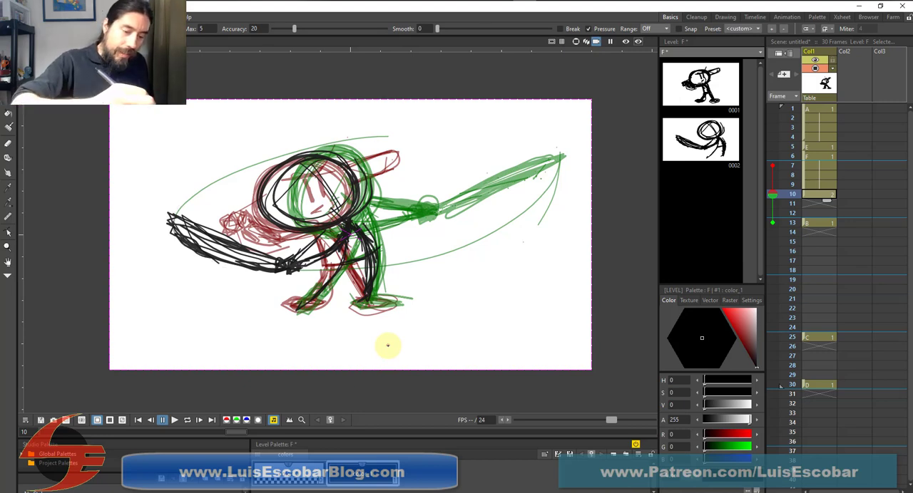
key("ctrl+z")
key("ctrl+z")
key("ctrl+z")
key("ctrl+z")
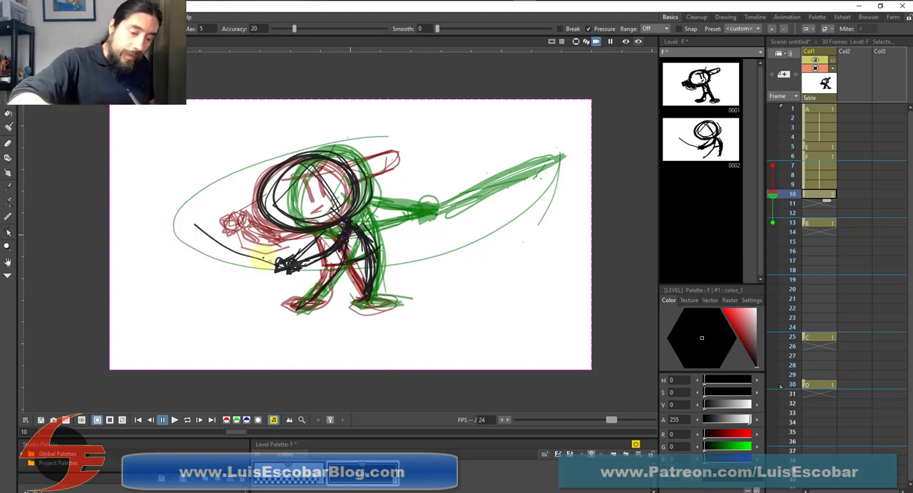
Draw a strongly curved bat on frame 10, sweeping from the hands back and up along the onion-skinned arc, and darken it
mouse_move(272, 266)
left_mouse_down()
mouse_move(261, 269)
mouse_move(184, 206)
left_mouse_up()
mouse_move(264, 271)
left_mouse_down()
mouse_move(183, 203)
mouse_move(248, 265)
mouse_move(205, 247)
mouse_move(184, 208)
left_mouse_up()
mouse_move(272, 267)
left_mouse_down()
mouse_move(195, 221)
mouse_move(191, 201)
left_mouse_up()
mouse_move(184, 207)
left_mouse_down()
mouse_move(205, 181)
mouse_move(212, 223)
mouse_move(264, 265)
left_mouse_up()
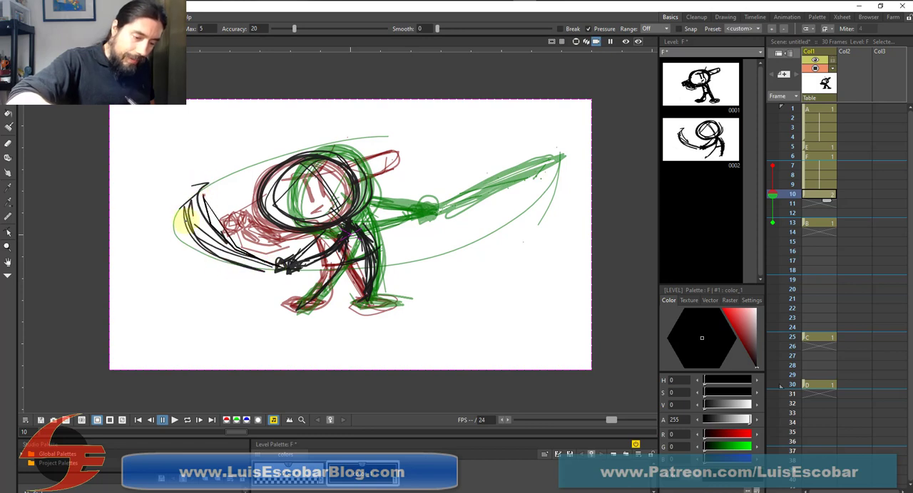
mouse_move(184, 222)
left_mouse_down()
mouse_move(226, 266)
mouse_move(198, 189)
mouse_move(214, 235)
mouse_move(286, 266)
mouse_move(201, 208)
mouse_move(197, 241)
mouse_move(283, 271)
mouse_move(192, 228)
mouse_move(214, 187)
mouse_move(192, 237)
mouse_move(255, 251)
mouse_move(194, 189)
mouse_move(222, 264)
mouse_move(231, 243)
mouse_move(294, 265)
left_mouse_up()
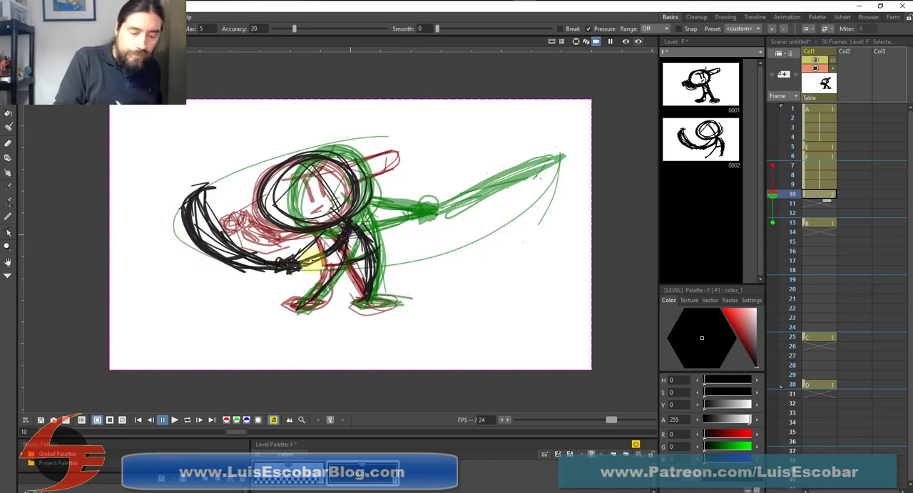
Thicken the batter's arms, hands and both legs on frame 10, and draw the foot below the bent leg
mouse_move(330, 232)
left_mouse_down()
mouse_move(312, 246)
mouse_move(356, 217)
mouse_move(316, 253)
mouse_move(338, 240)
mouse_move(350, 212)
mouse_move(360, 232)
mouse_move(340, 229)
mouse_move(287, 272)
mouse_move(306, 277)
mouse_move(292, 264)
mouse_move(345, 241)
left_mouse_up()
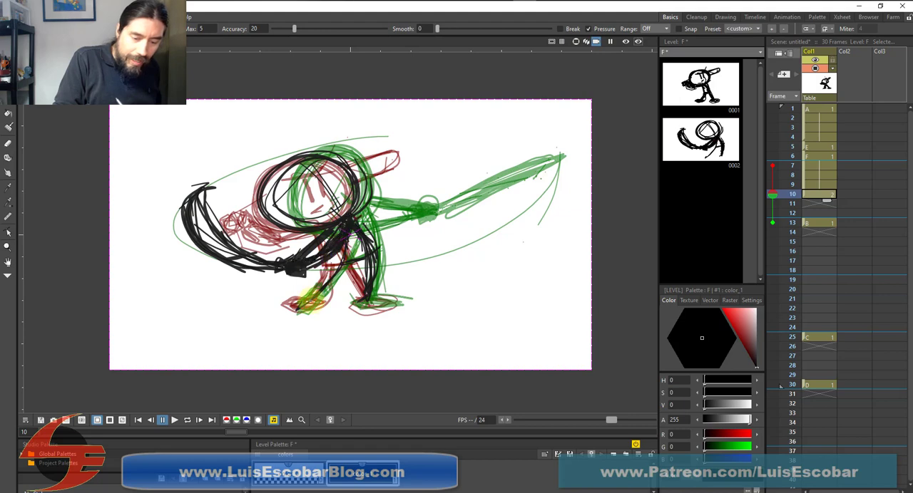
mouse_move(356, 194)
left_mouse_down()
mouse_move(368, 283)
mouse_move(379, 268)
mouse_move(369, 286)
mouse_move(379, 265)
mouse_move(373, 258)
mouse_move(365, 294)
left_mouse_up()
mouse_move(352, 235)
left_mouse_down()
mouse_move(343, 280)
mouse_move(351, 237)
mouse_move(305, 305)
mouse_move(343, 245)
mouse_move(324, 281)
left_mouse_up()
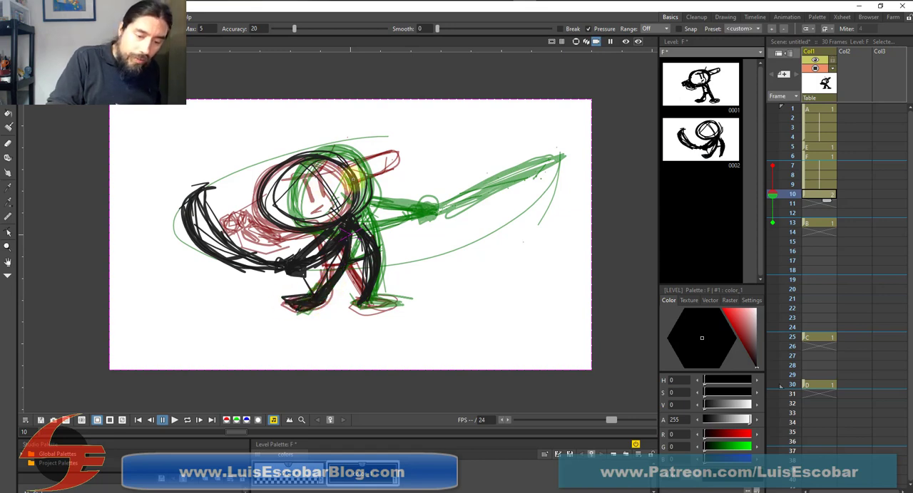
Reinforce the head outline on frame 10 and draw the eyes and slanted brow inside it
mouse_move(350, 179)
left_mouse_down()
mouse_move(285, 158)
mouse_move(294, 227)
mouse_move(273, 226)
mouse_move(322, 148)
mouse_move(304, 149)
mouse_move(345, 167)
mouse_move(277, 229)
mouse_move(369, 172)
mouse_move(317, 189)
left_mouse_up()
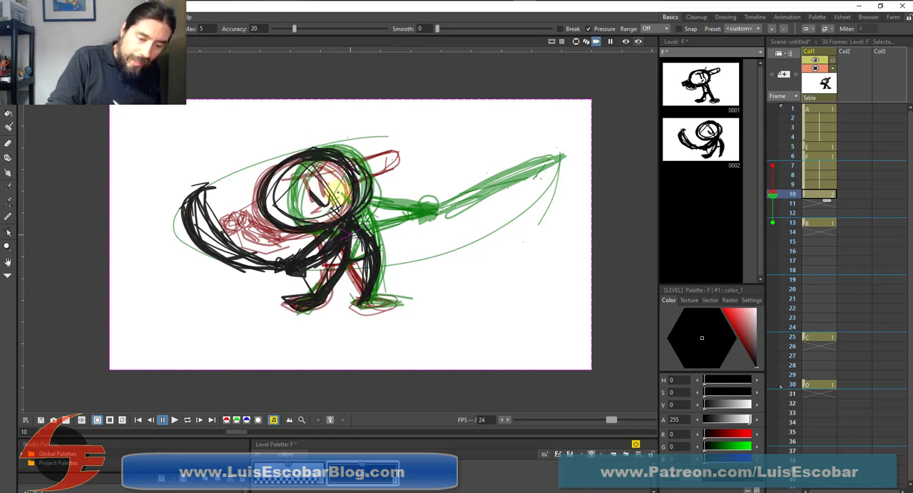
mouse_move(338, 192)
left_mouse_down()
mouse_move(341, 200)
mouse_move(330, 187)
mouse_move(307, 190)
mouse_move(324, 205)
left_mouse_up()
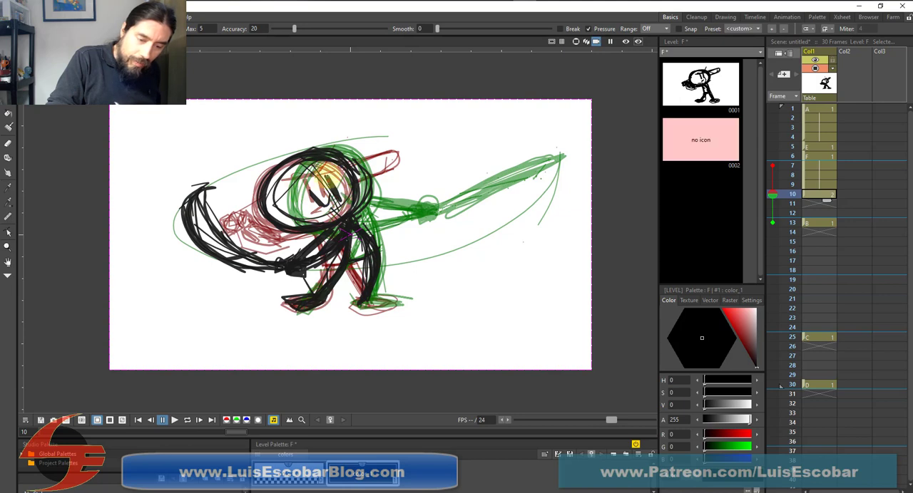
mouse_move(324, 174)
left_mouse_down()
mouse_move(288, 191)
mouse_move(335, 156)
mouse_move(341, 208)
left_mouse_up()
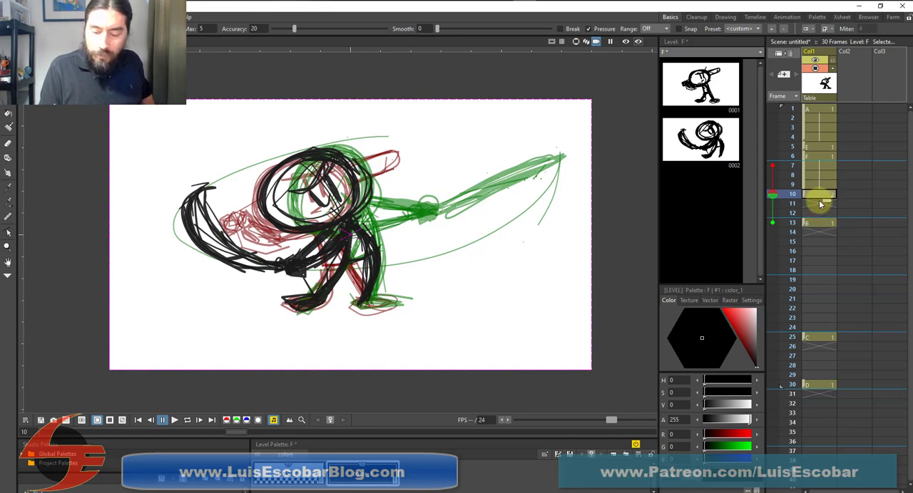
Hold the new in-between drawing from frame 10 through frame 12 and turn off the onion skin frames
mouse_move(804, 223)
left_mouse_down()
mouse_move(804, 203)
mouse_move(826, 218)
mouse_move(827, 235)
mouse_move(824, 226)
left_mouse_up()
left_click(821, 194)
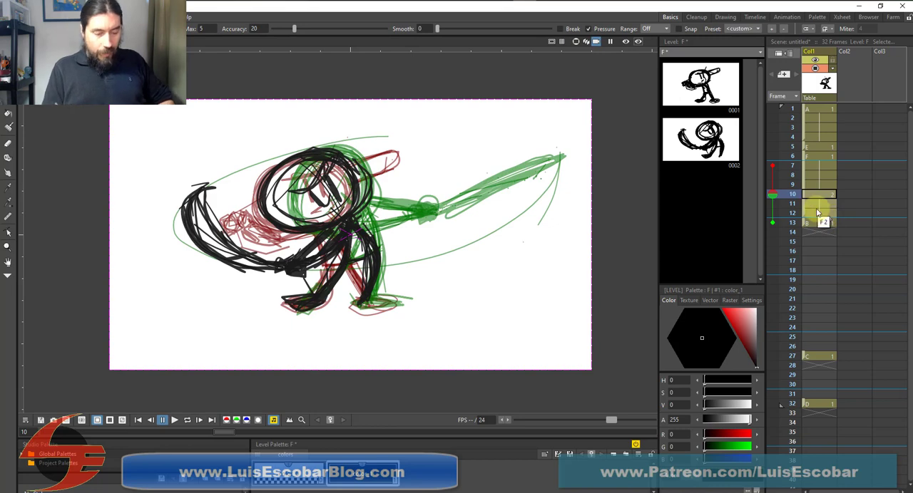
key("Up")
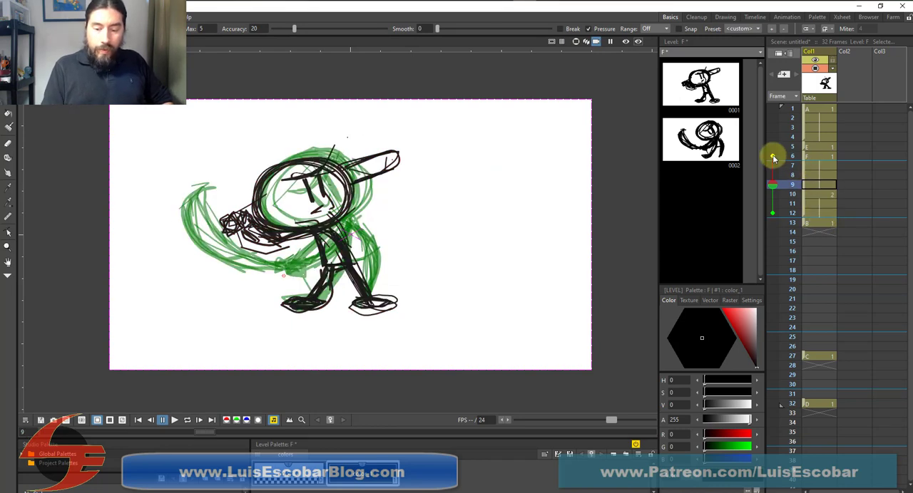
left_click(773, 213)
Flip back and forth through the drawings up to frame 12 to check the motion from stance and leg lift into the swing
key("Up")
key("Up")
key("Up")
key("Up")
key("Up")
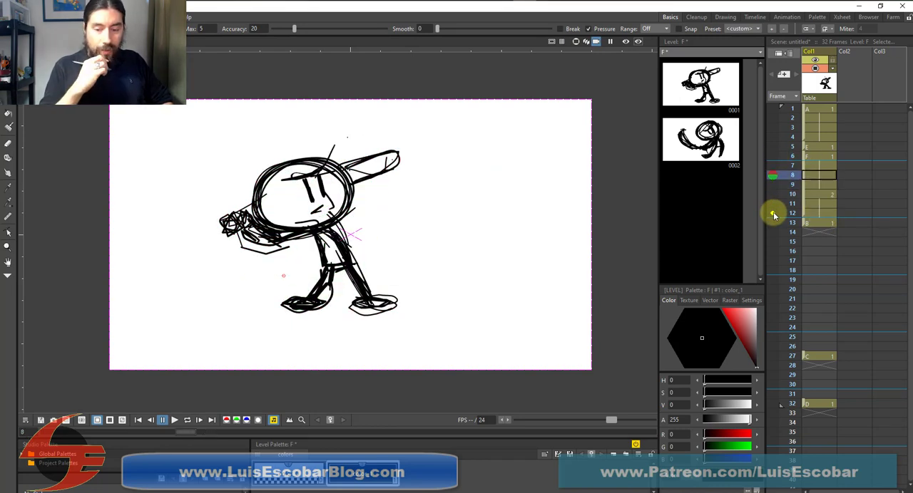
key("Up")
key("Up")
key("Up")
key("Down")
key("Down")
key("Down")
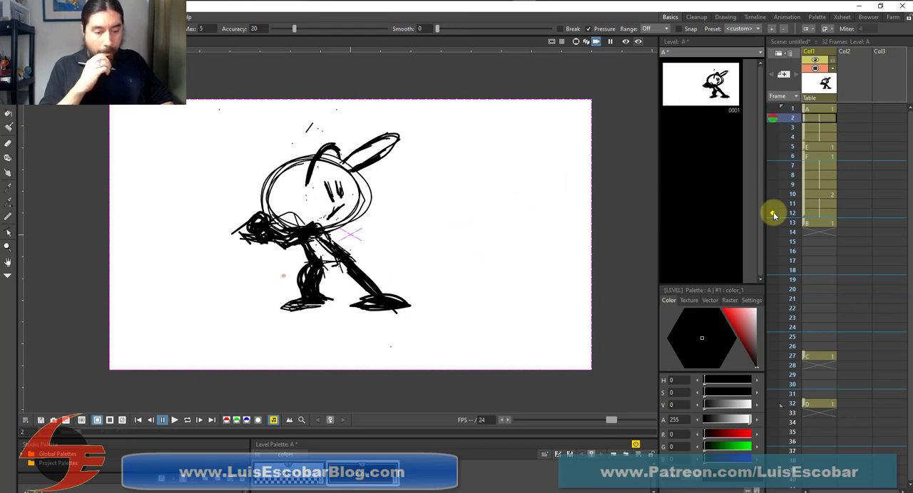
key("Down")
key("Down")
key("Down")
key("Down")
key("Down")
key("Down")
key("Down")
key("Down")
key("Down")
key("Down")
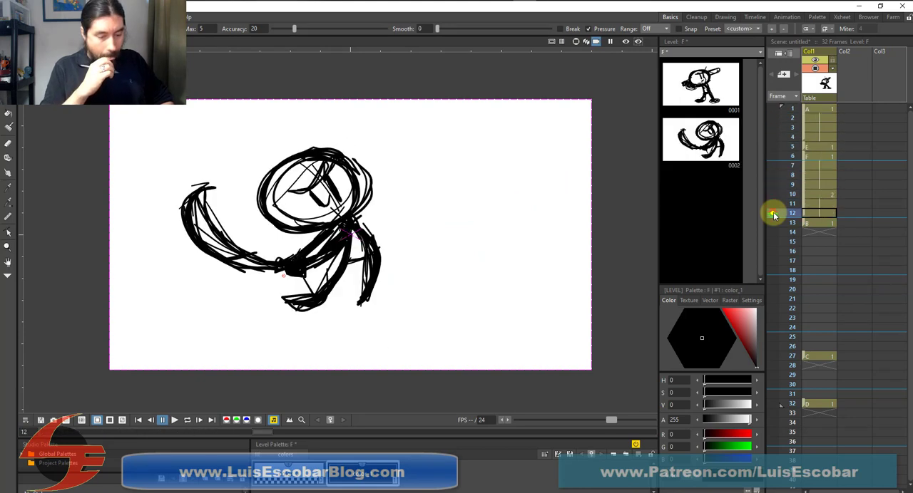
key("Up")
key("Up")
key("Up")
key("Up")
key("Up")
key("Up")
key("Up")
key("Up")
key("Up")
key("Up")
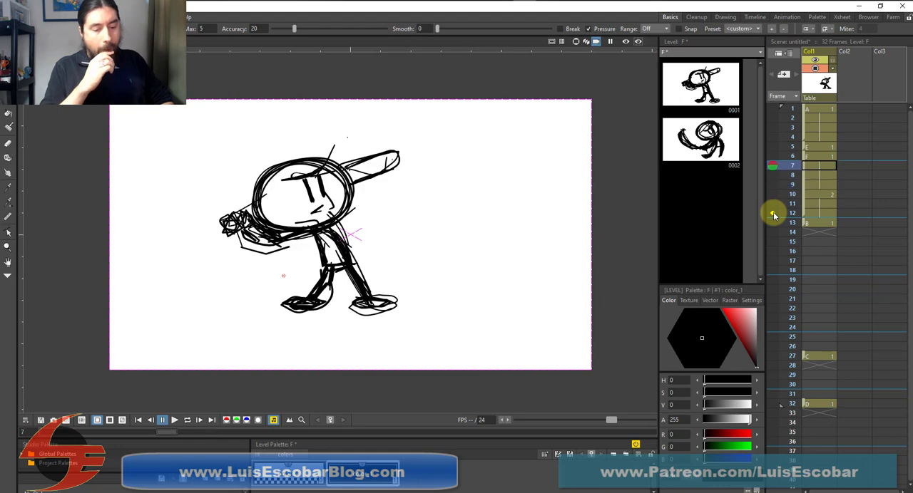
key("Down")
key("Down")
key("Down")
key("Down")
key("Down")
key("Down")
key("Down")
key("Down")
key("Down")
key("Down")
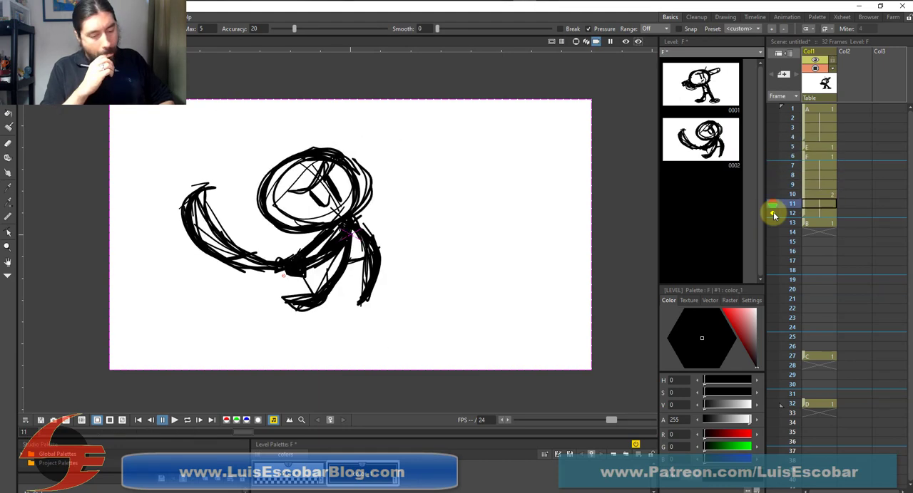
key("Up")
key("Up")
key("Up")
key("Up")
key("Up")
key("Up")
key("Up")
key("Up")
key("Up")
key("Up")
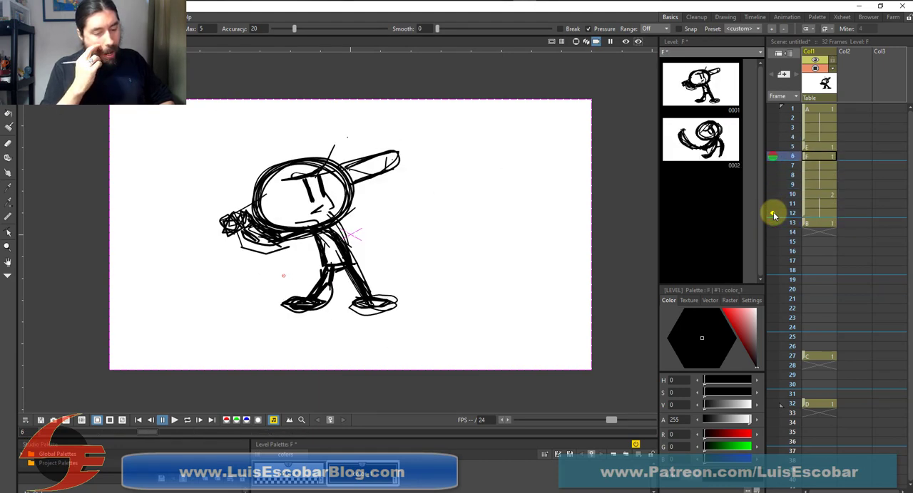
key("Down")
key("Down")
key("Down")
key("Down")
key("Down")
key("Down")
key("Down")
key("Down")
key("Down")
key("Down")
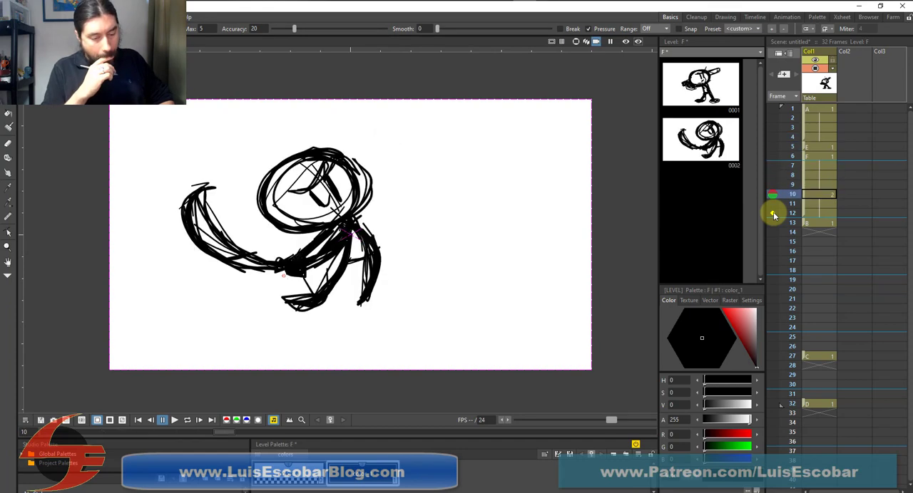
key("Up")
key("Up")
key("Up")
key("Up")
key("Up")
key("Up")
key("Up")
key("Up")
key("Up")
key("Up")
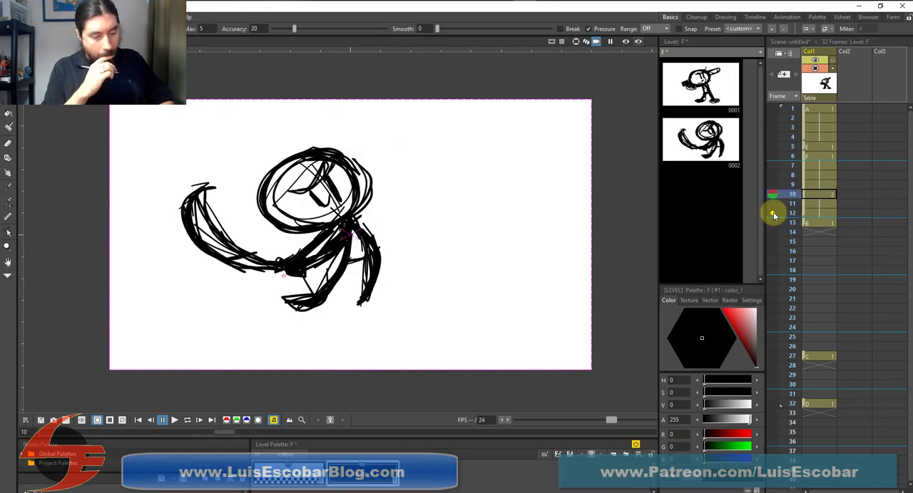
key("Down")
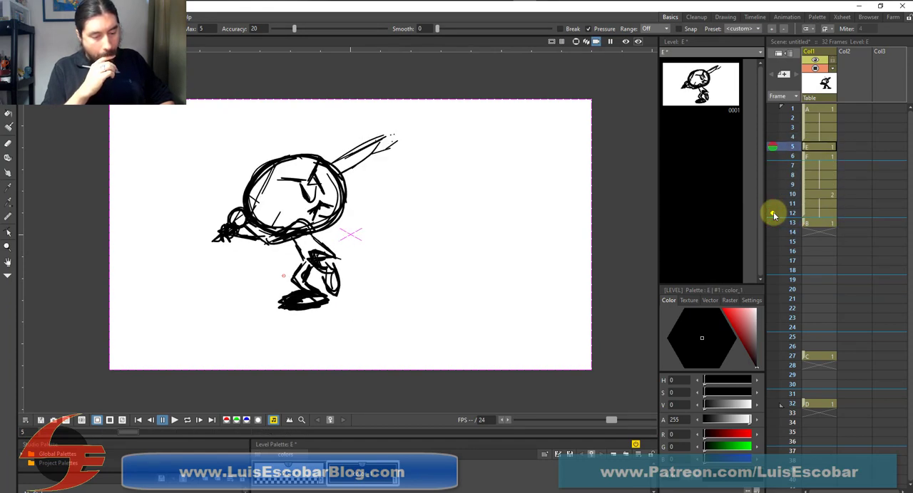
key("Down")
key("Up")
key("Down")
key("Down")
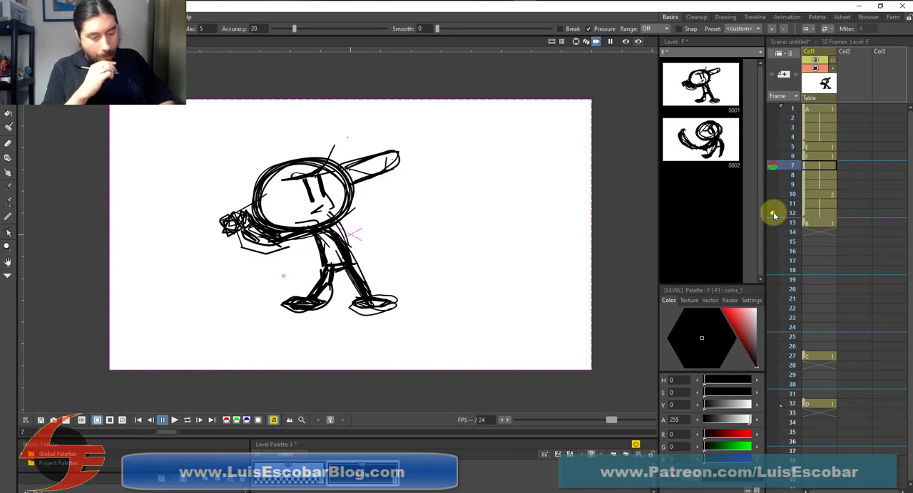
key("Down")
key("Down")
key("Down")
key("Up")
key("Up")
key("Down")
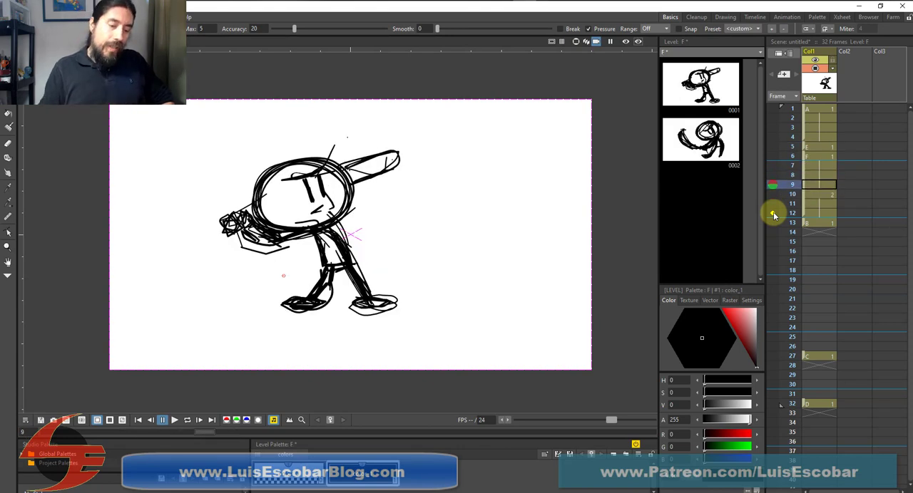
key("Down")
key("Up")
key("Up")
key("Up")
key("Up")
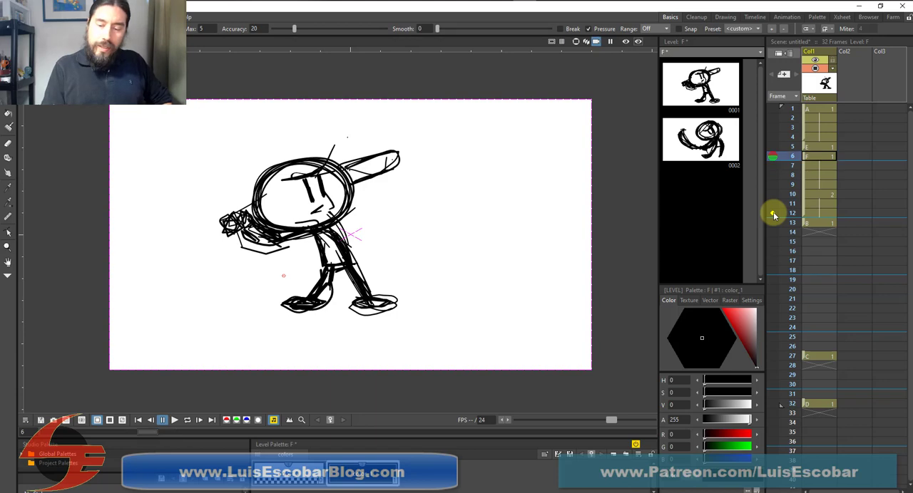
Compare the drawings on frames 5 and 6, and delete the excess strokes from the upper part of the batter's left-hand leg on frame 7
key("Up")
key("Down")
key("Up")
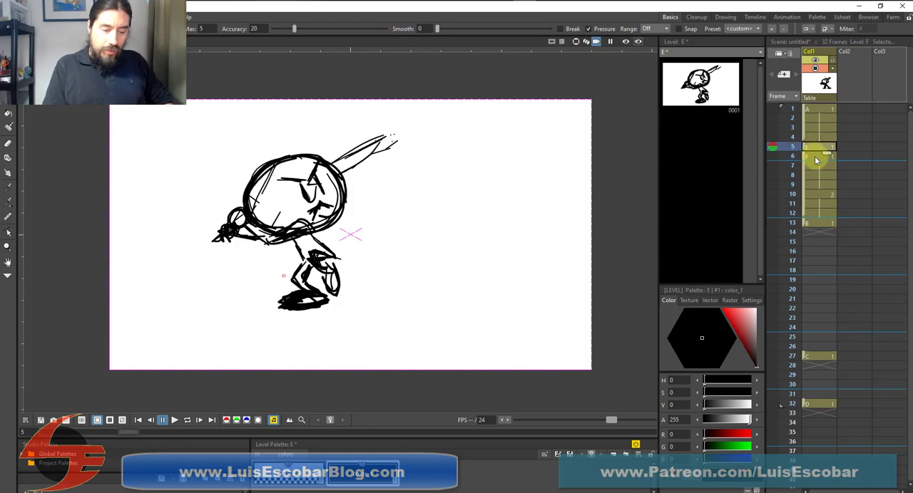
key("Down")
key("Up")
key("Down")
key("Up")
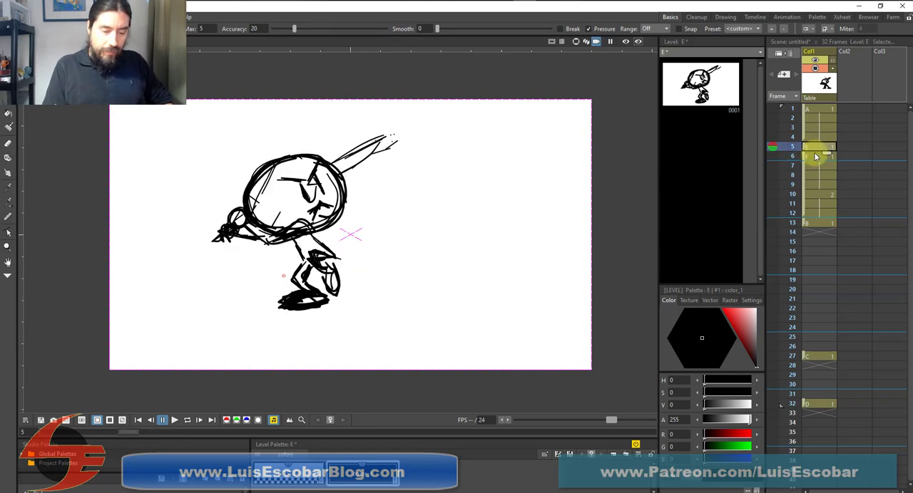
key("Down")
key("Down")
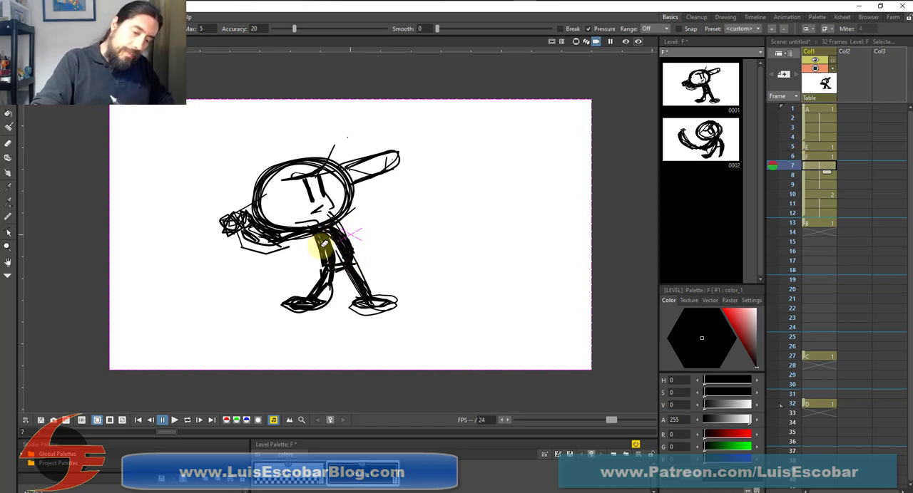
key("a")
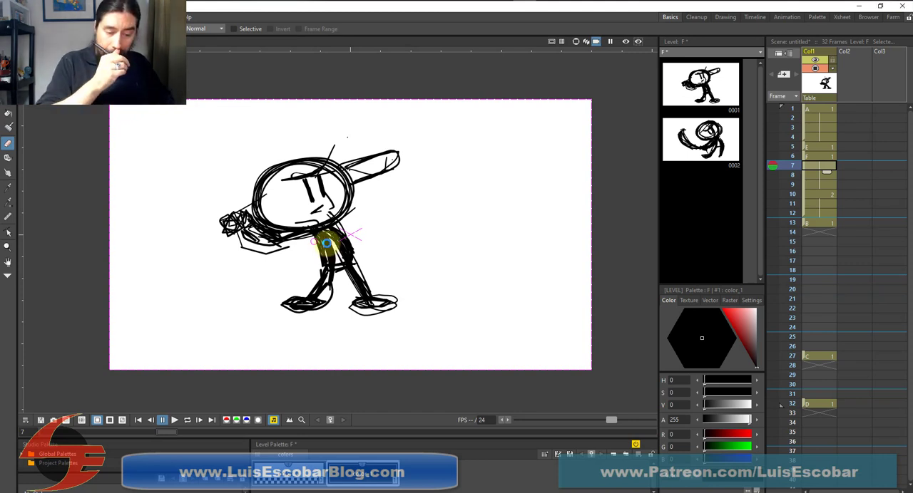
key("s")
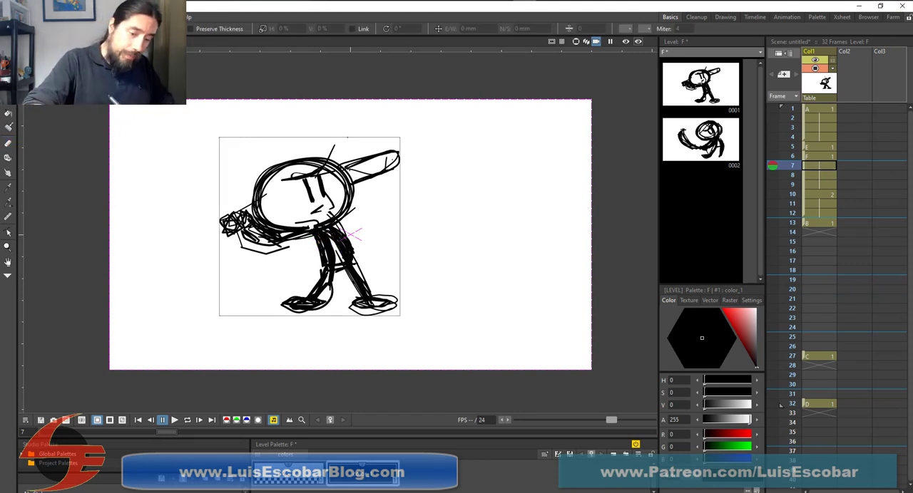
left_click(314, 244)
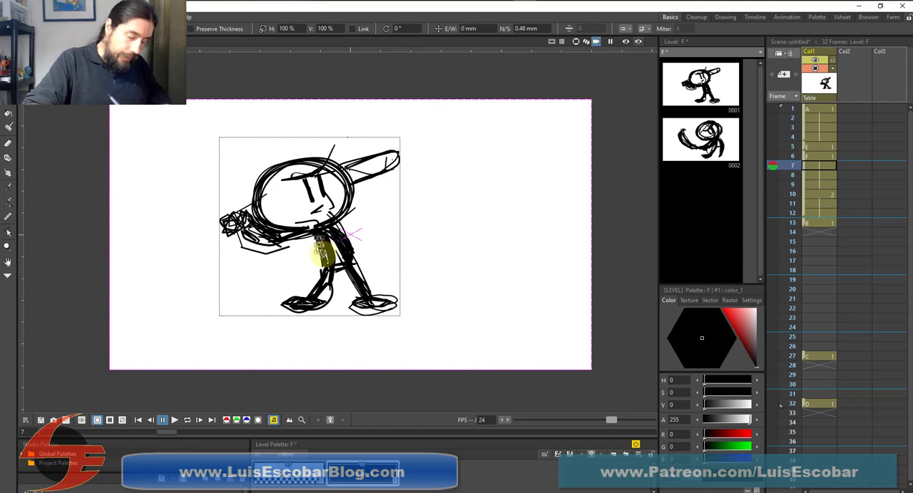
left_click(322, 255)
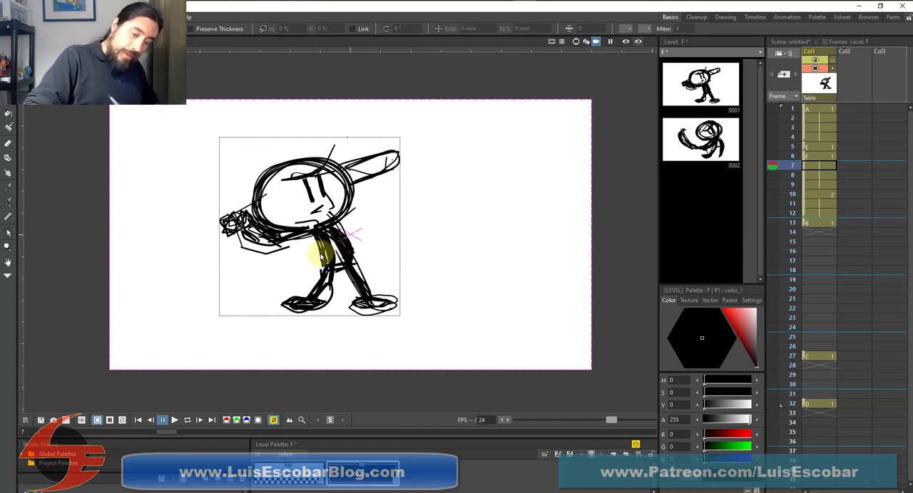
left_click(323, 253)
left_click(323, 253)
left_click(323, 251)
key("Delete")
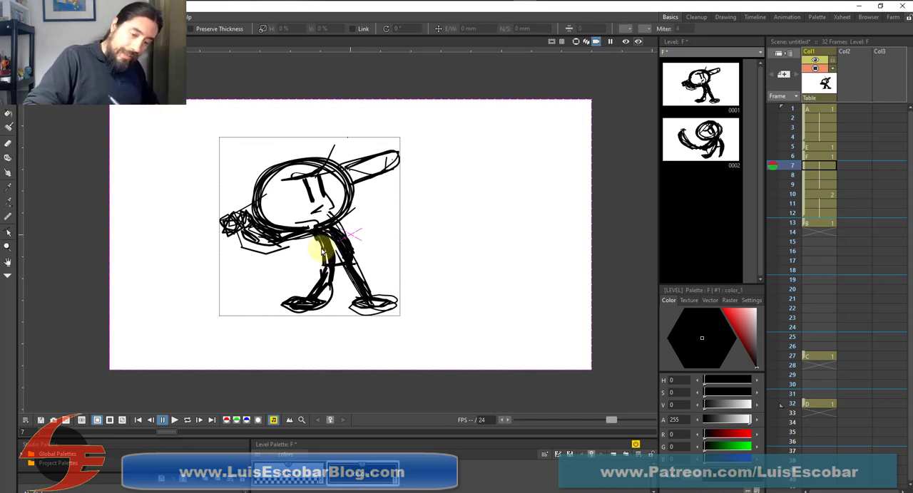
left_click(322, 251)
key("Delete")
Delete the stray strokes around the knee, shin and inner thigh of the left-hand leg on frame 7
left_click(324, 271)
key("Delete")
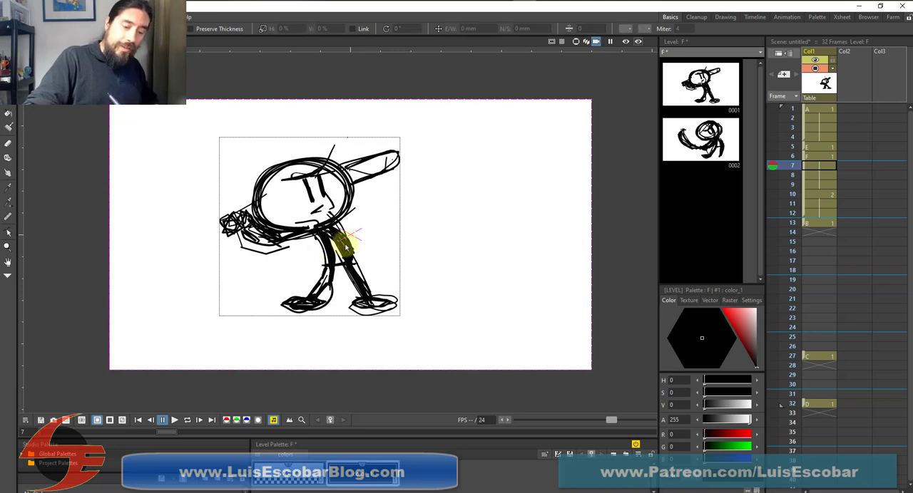
left_click(327, 288)
key("Delete")
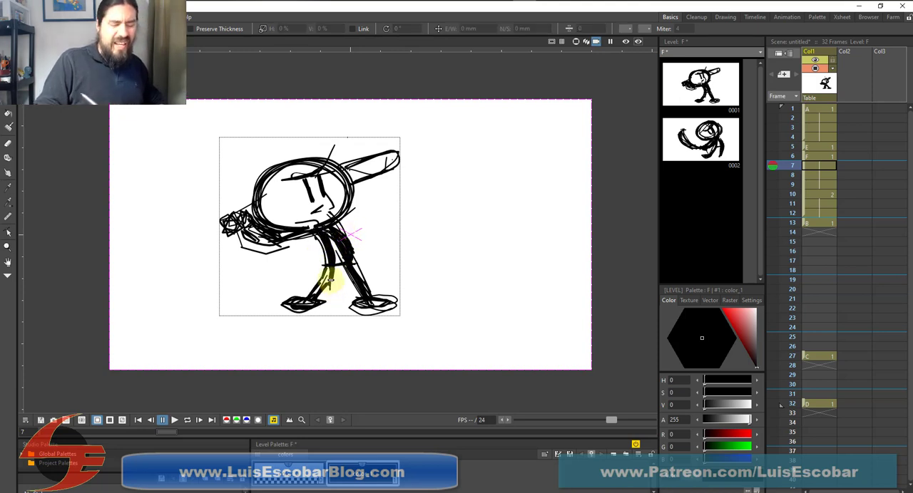
left_click(333, 252)
key("Delete")
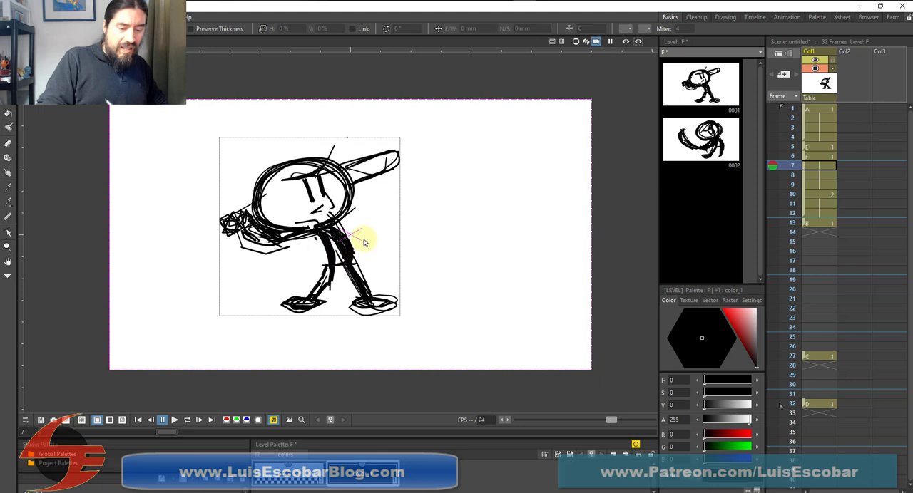
Delete the excess overlapping strokes from the batter's right-hand leg on frame 7
left_click(343, 253)
key("Delete")
left_click(345, 251)
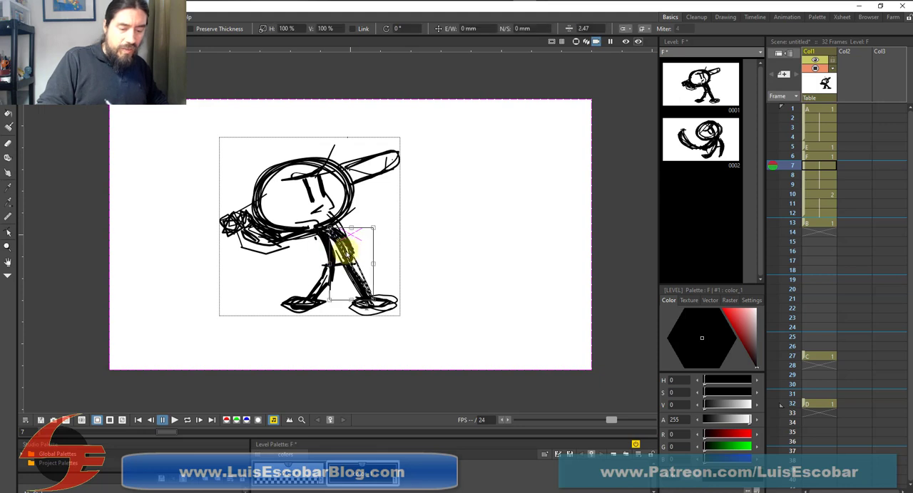
key("Delete")
left_click(343, 254)
key("Delete")
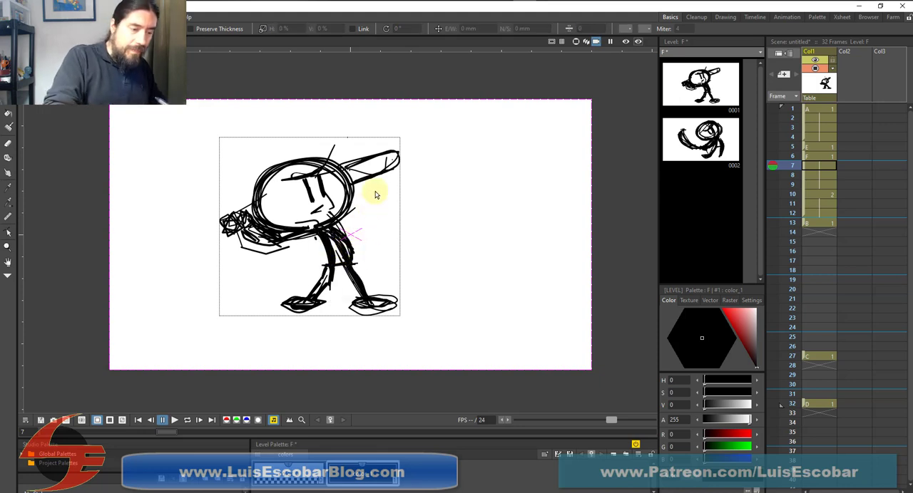
Redraw the legs with brush strokes on frame 7, and darken the left-hand foot and the arm under the head
key("b")
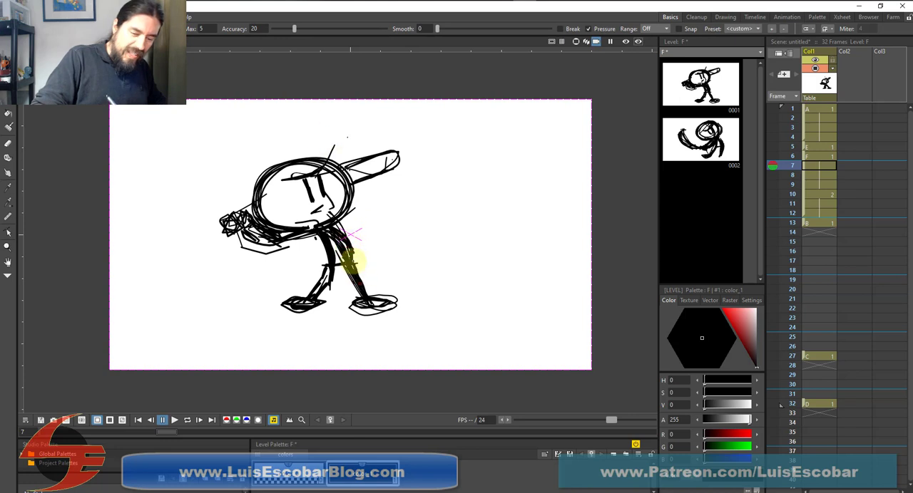
mouse_move(353, 261)
left_mouse_down()
mouse_move(364, 293)
mouse_move(346, 262)
mouse_move(303, 303)
mouse_move(332, 267)
mouse_move(308, 302)
mouse_move(325, 268)
mouse_move(307, 306)
left_mouse_up()
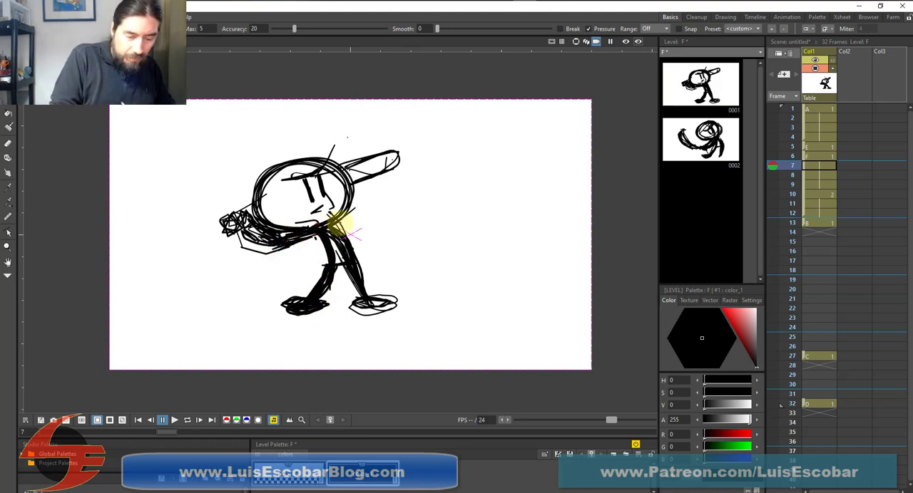
mouse_move(290, 242)
left_mouse_down()
mouse_move(311, 240)
mouse_move(280, 247)
left_mouse_up()
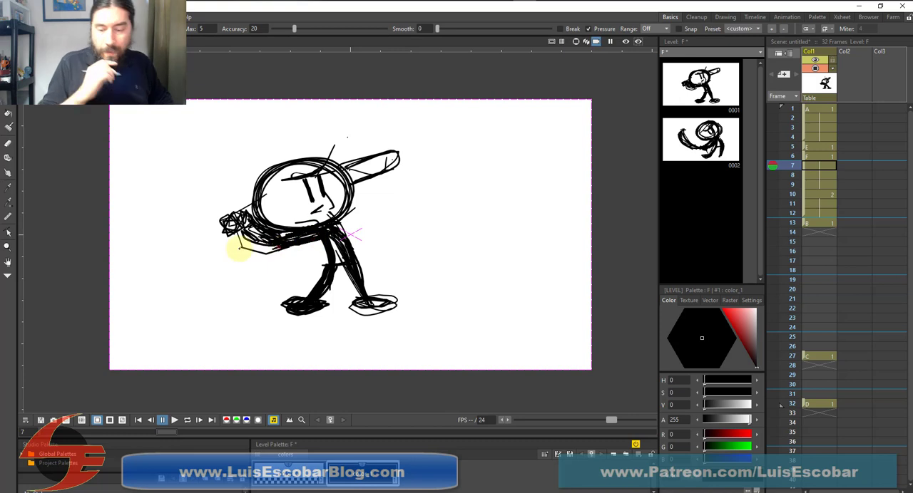
Clear the stance drawing's exposure on frame 4 and move the leg-lift drawing E up from frame 5 to frame 4
left_click(815, 146)
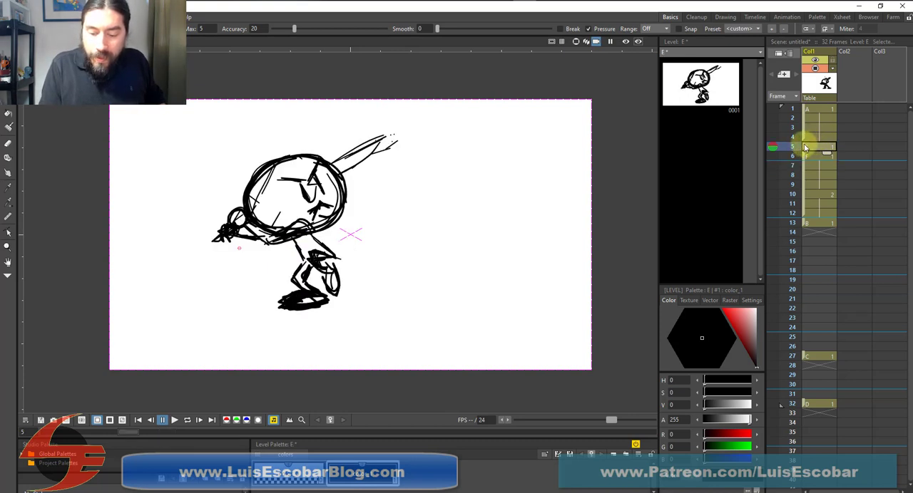
left_click_drag(804, 146, 815, 132)
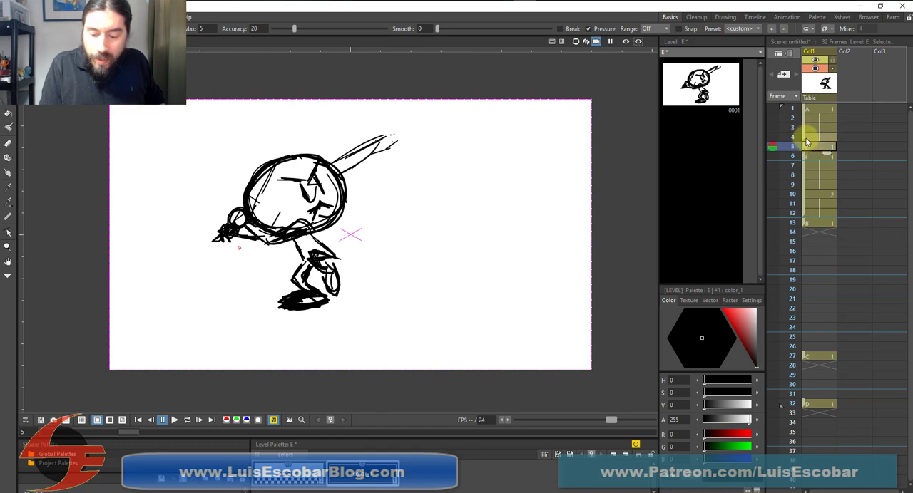
left_click(823, 137)
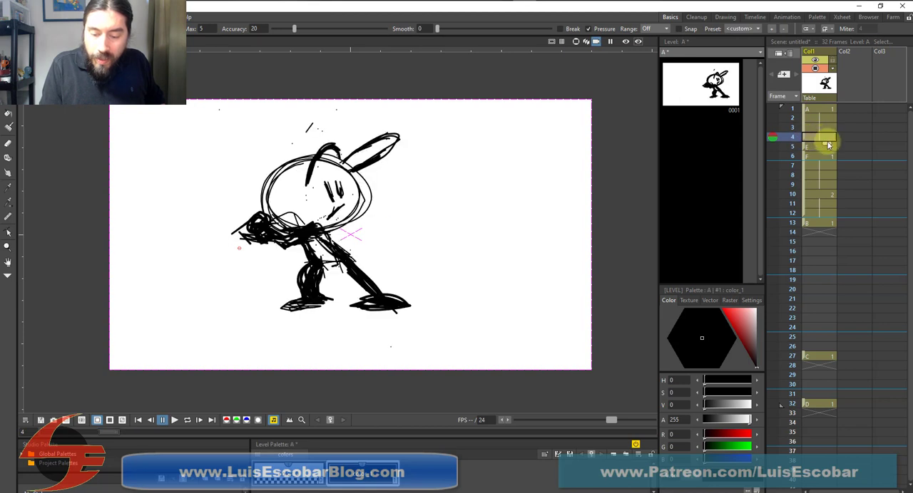
left_click(809, 147)
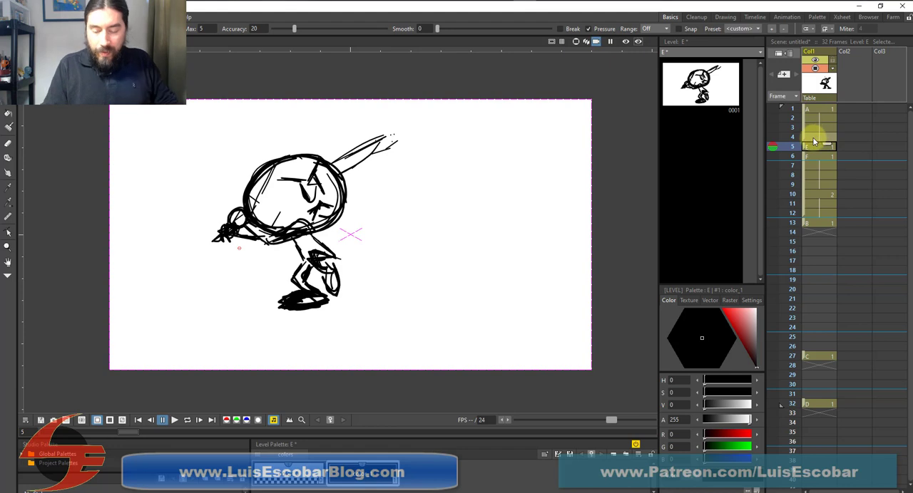
left_click(820, 138)
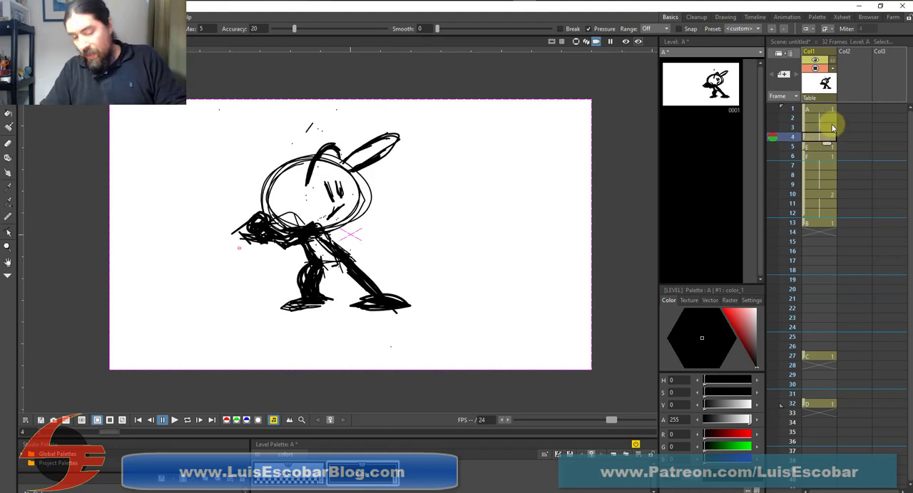
key("Delete")
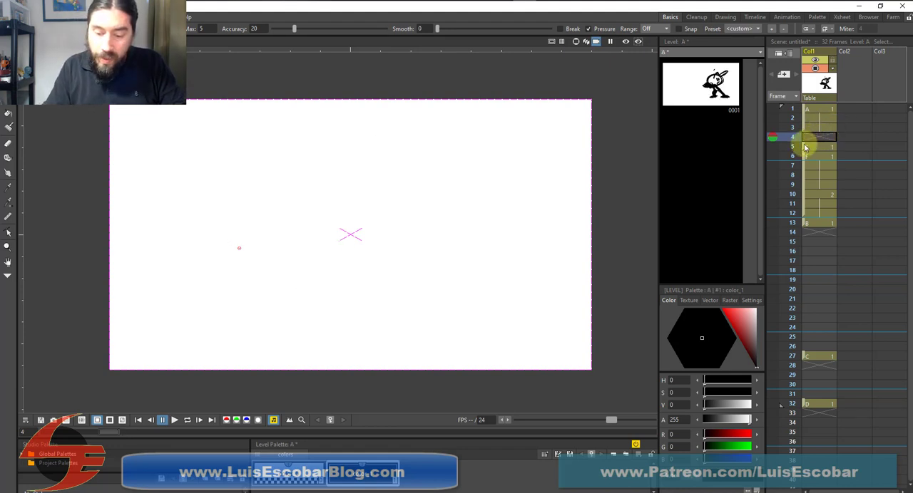
left_click_drag(804, 147, 807, 137)
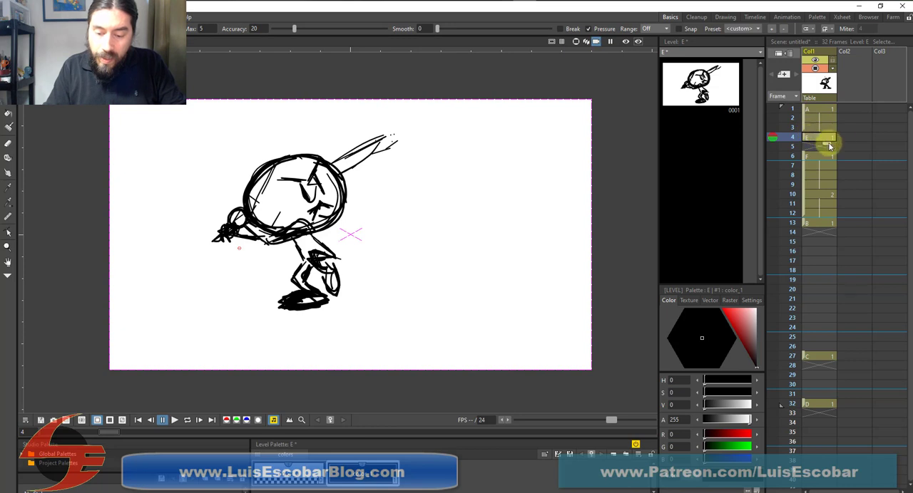
Hold drawing E through frame 5 and insert a frame so the F drawings cover frames 6 to 12, leaving frame 13 empty
left_click(820, 156)
key("Insert")
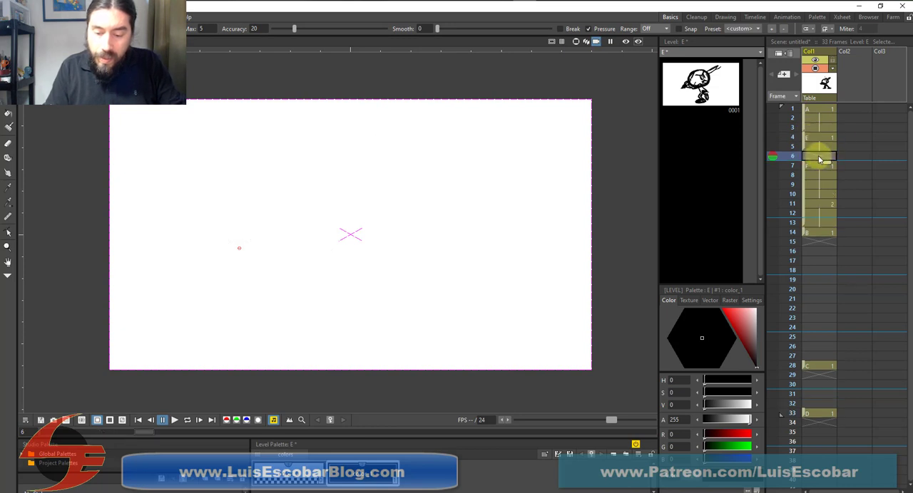
left_click_drag(805, 164, 806, 155)
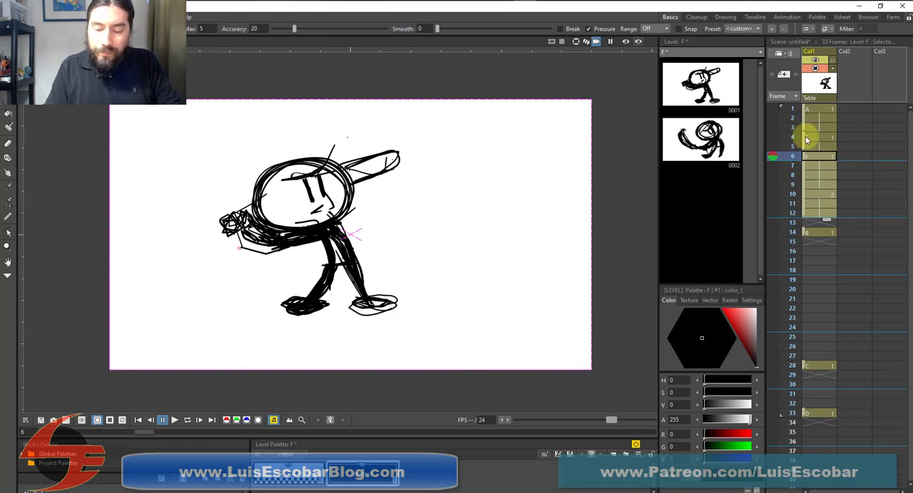
Flip through the drawings from the leg lift on frame 4 to the bat wind-up on frame 12 to check the new timing
left_click(818, 139)
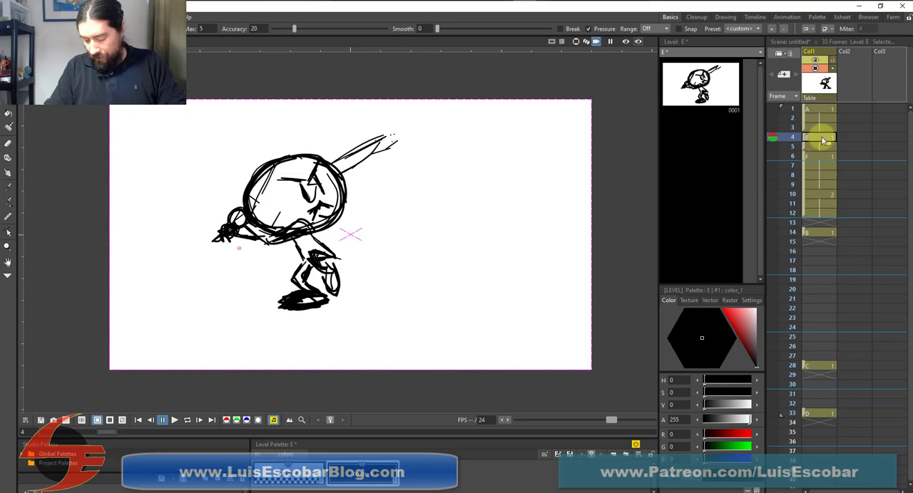
key("Down")
key("Up")
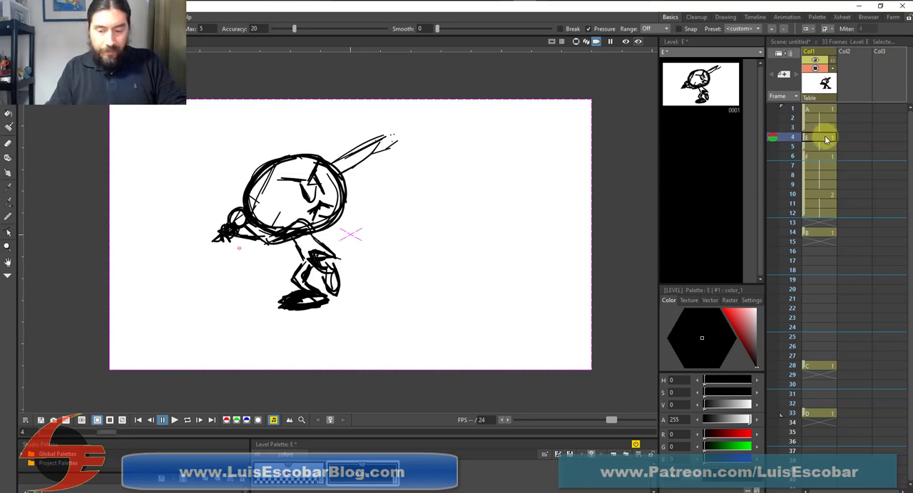
key("Down")
key("Down")
key("Down")
key("Down")
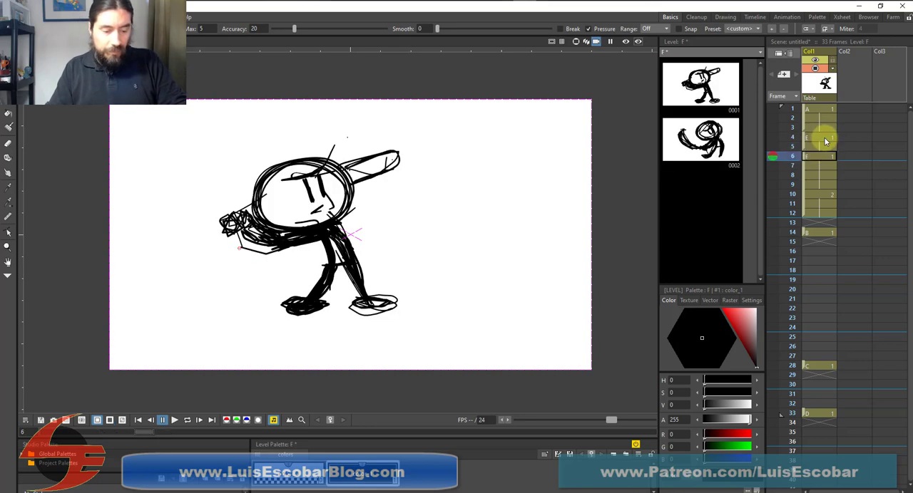
key("Down")
key("Down")
key("Down")
key("Down")
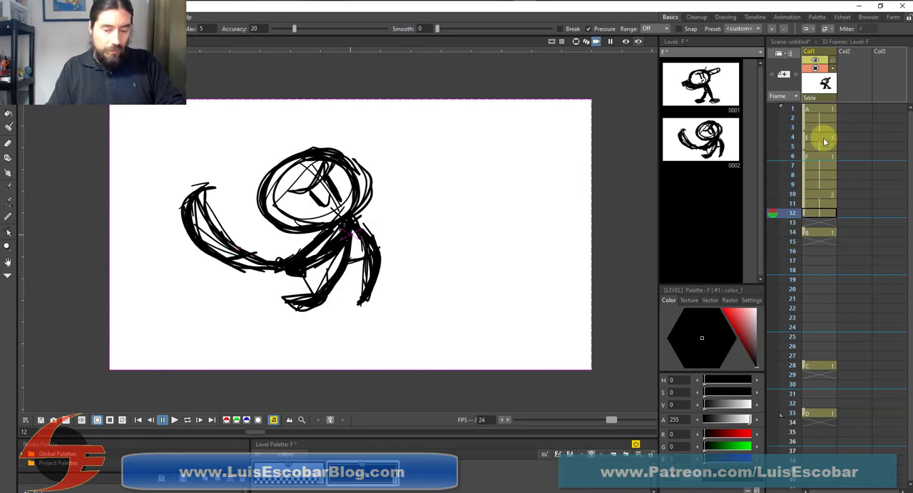
key("Up")
key("Up")
key("Up")
key("Up")
key("Up")
key("Up")
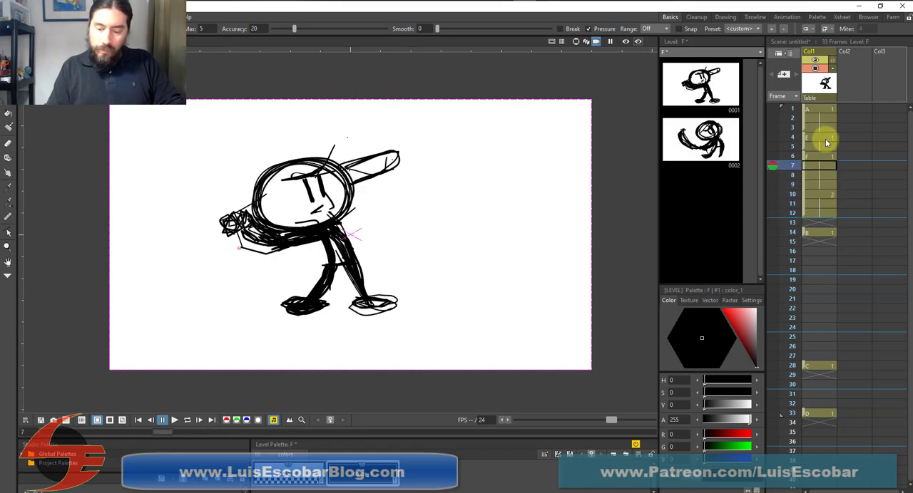
Flip repeatedly between the in-between drawing on frames 10 to 12 and the full swing on frame 14 to check the transition
key("Down")
key("Down")
key("Down")
key("Down")
key("Down")
key("Down")
key("Down")
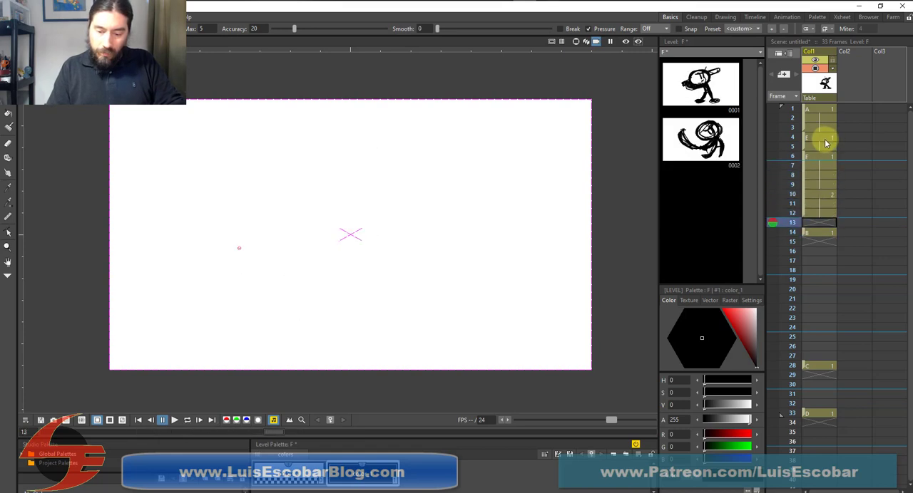
key("Down")
key("Up")
key("Up")
key("Up")
key("Up")
key("Down")
key("Down")
key("Down")
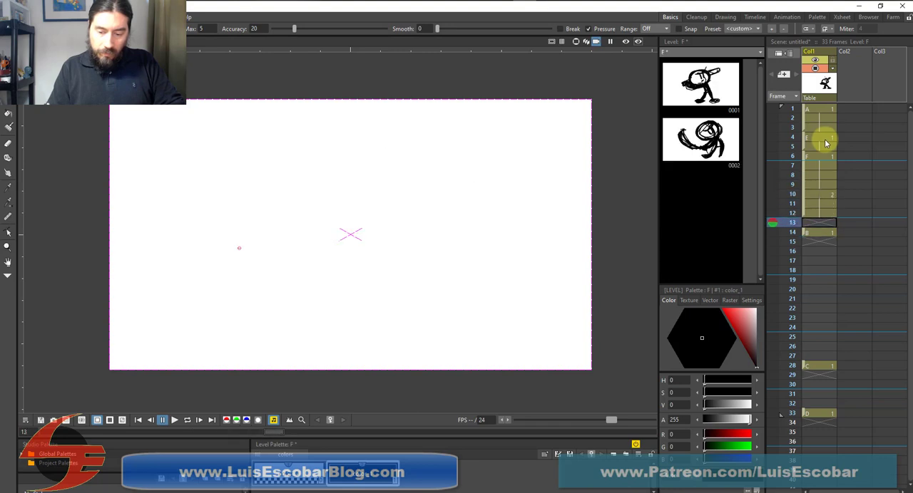
key("Down")
key("Up")
key("Up")
key("Up")
key("Up")
key("Down")
key("Down")
key("Down")
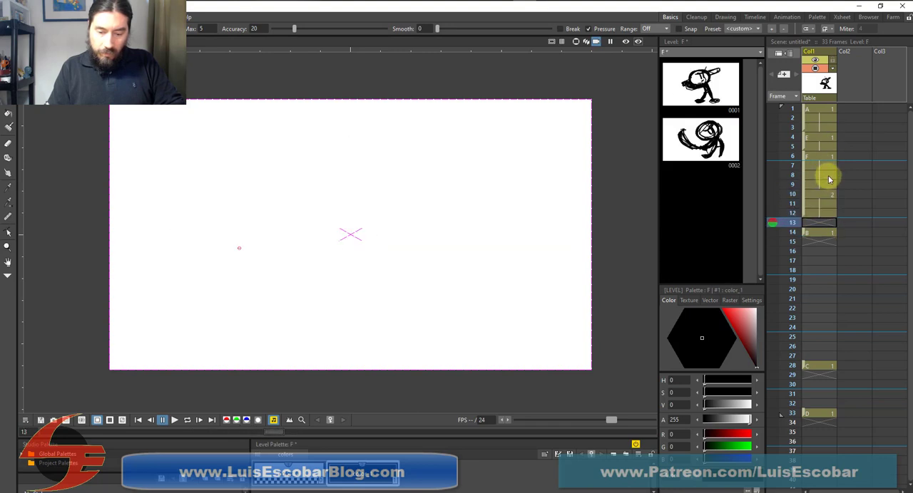
key("Down")
key("Up")
Flip between the F drawings on frames 6 to 12 and the full swing on frame 14 to examine the swing transition
left_click(836, 156)
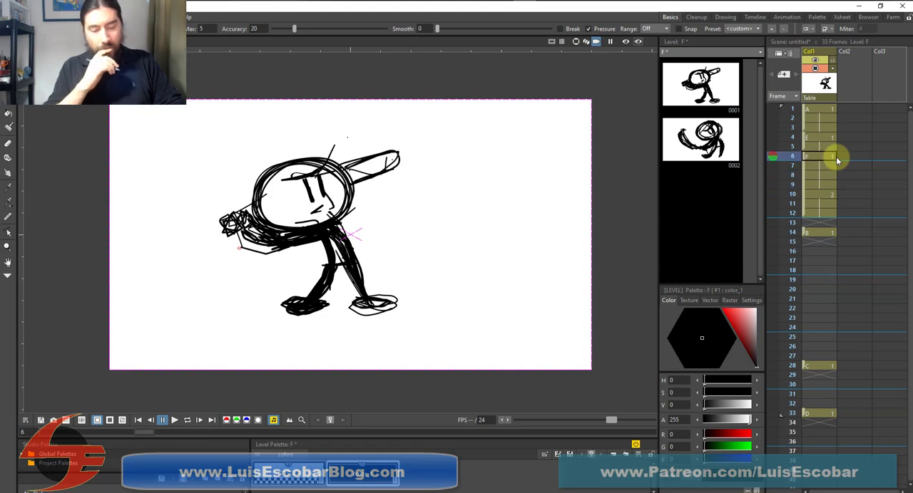
key("Down")
key("Down")
key("Down")
key("Down")
key("Down")
key("Down")
key("Down")
key("Down")
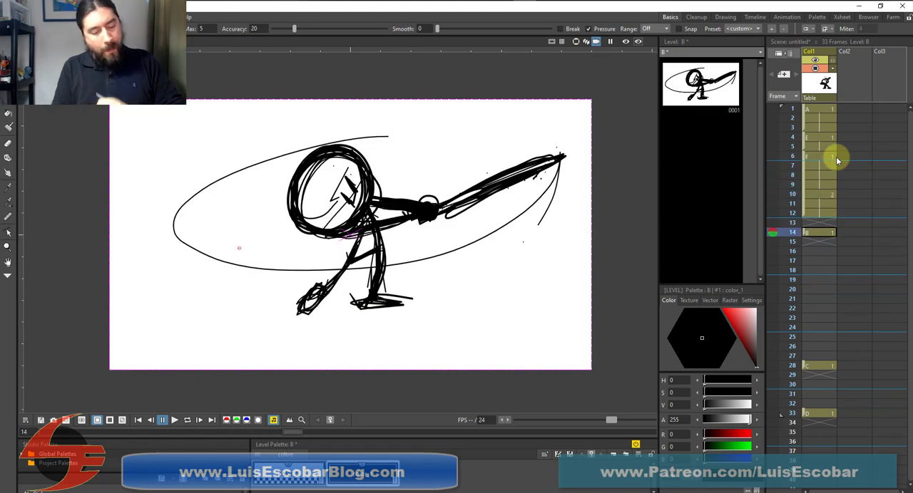
key("Up")
key("Up")
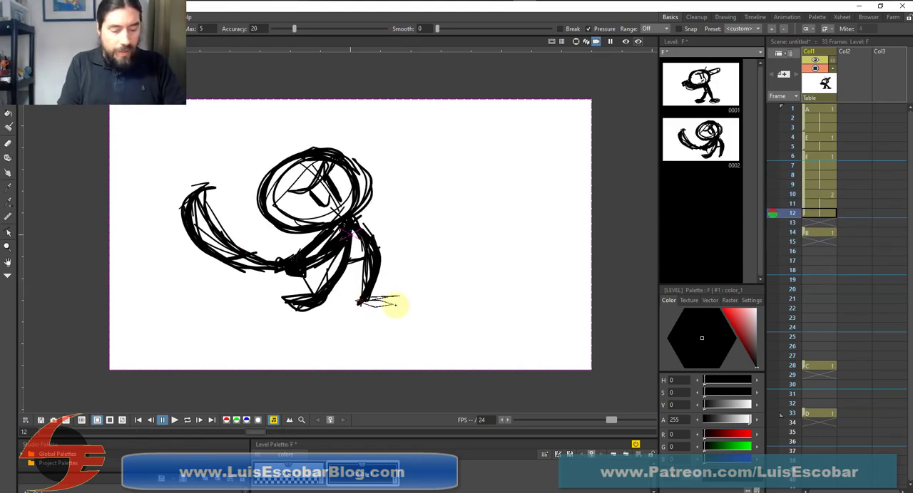
key("Down")
key("Down")
key("Down")
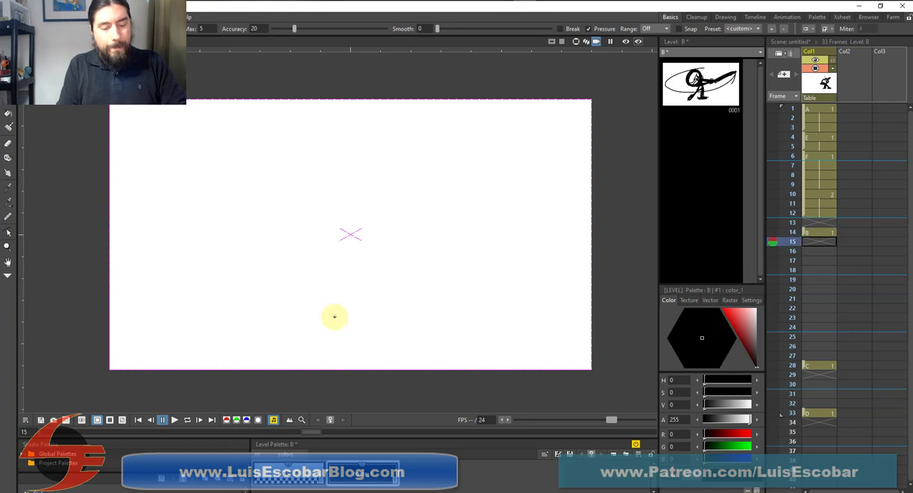
key("Up")
key("Up")
key("Down")
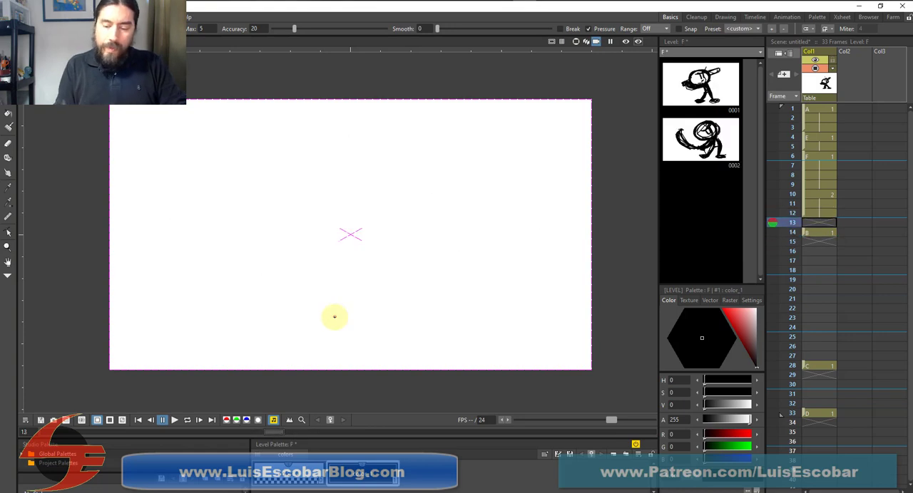
key("Up")
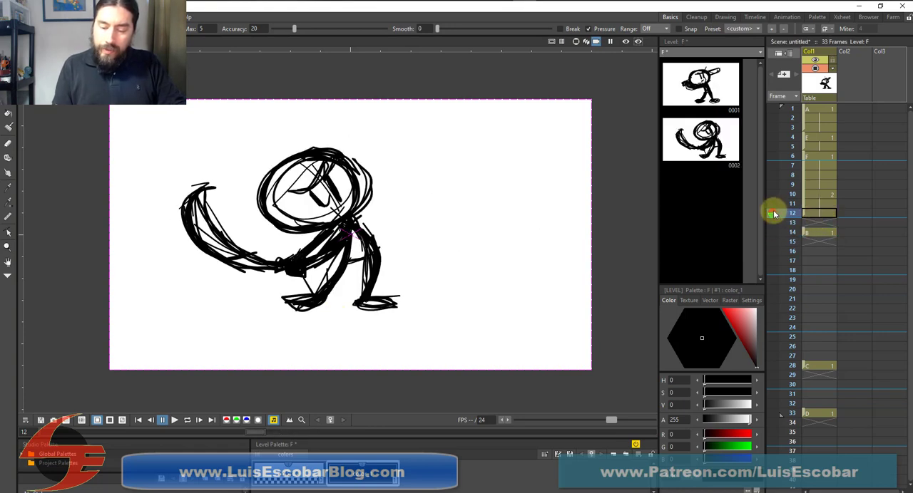
Set up onion skins on empty frame 13 showing the wind-up on frame 12 and the full swing on frame 14
left_click(773, 222)
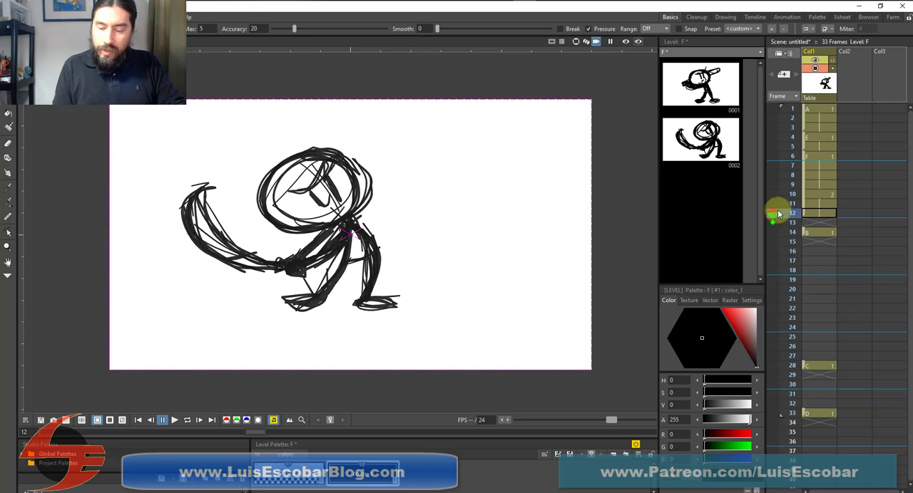
left_click(774, 231)
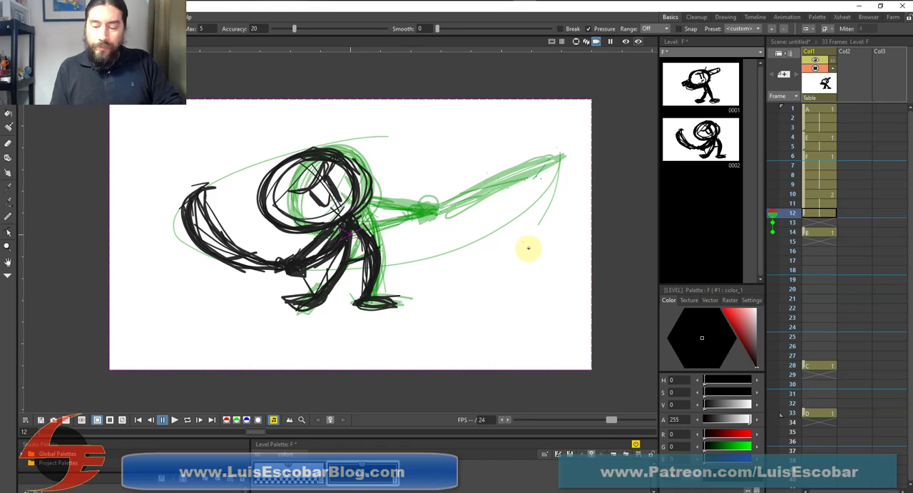
left_click(820, 223)
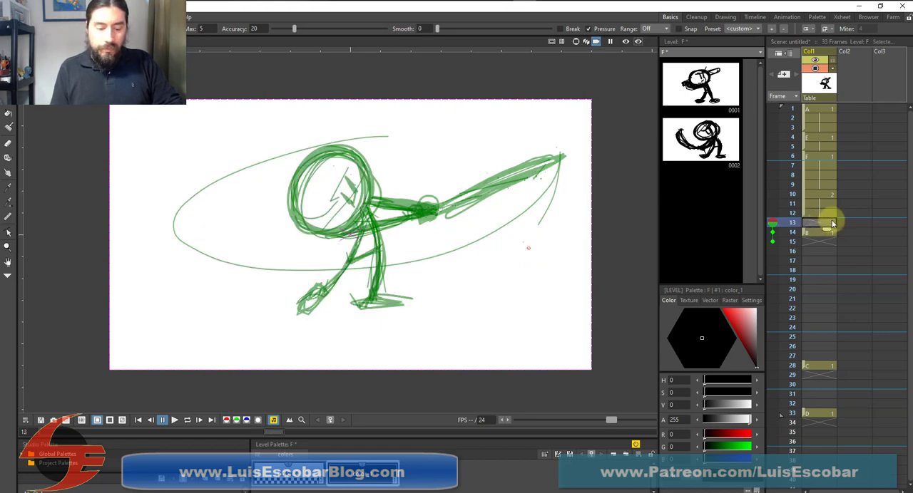
left_click(773, 206)
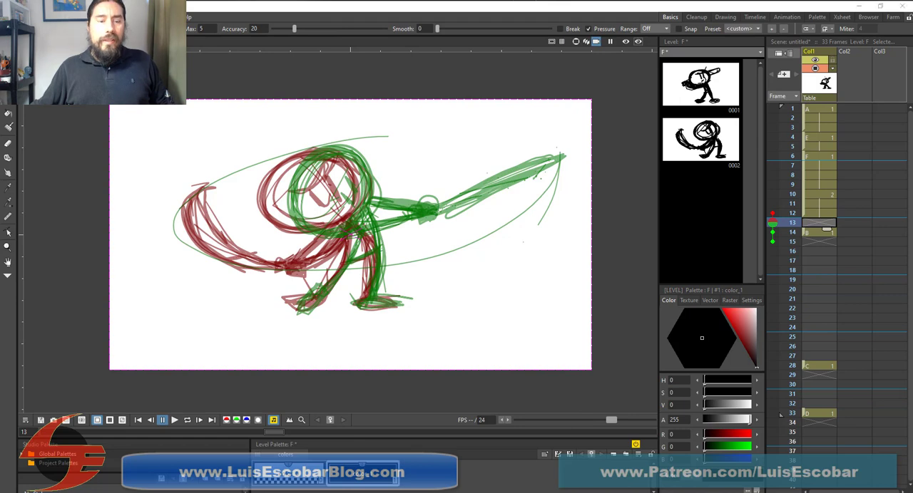
Switch to the Mike Trout swing video in the browser and replay the swing from 0:51 to study the bat's path
left_click_drag(302, 0, 297, 0)
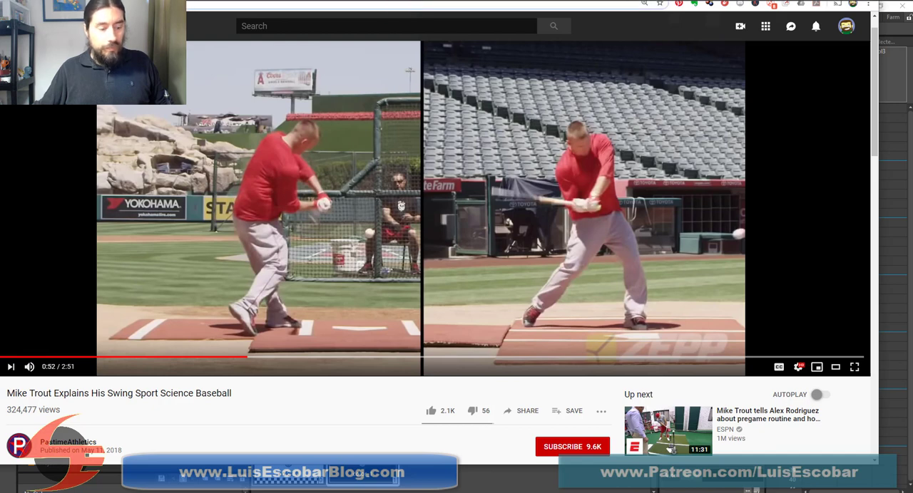
left_click_drag(214, 0, 257, 4)
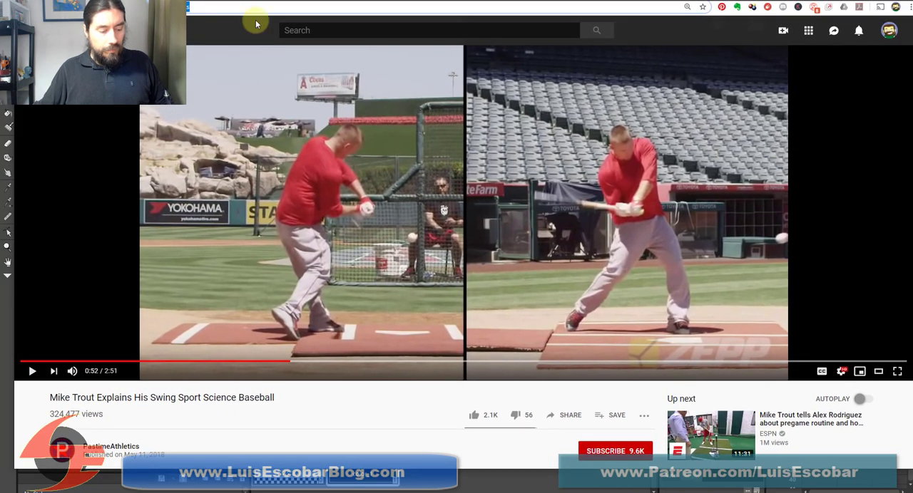
left_click(32, 371)
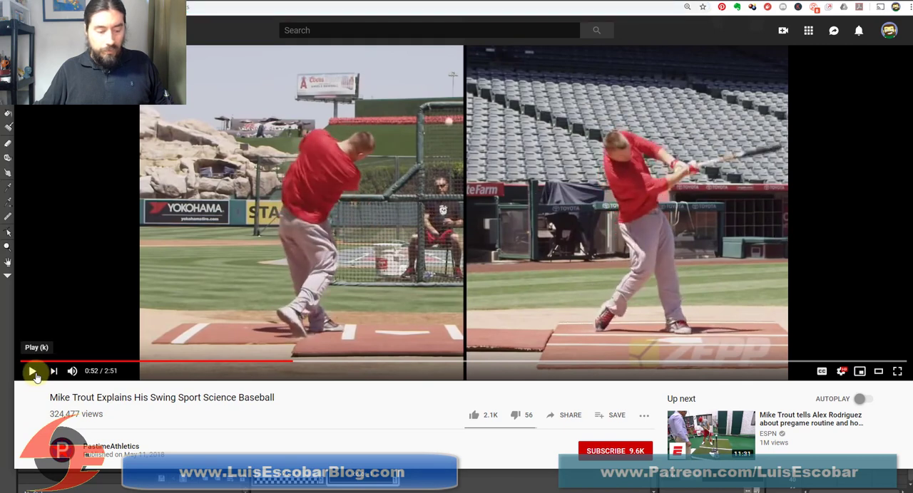
left_click(285, 366)
left_click(28, 372)
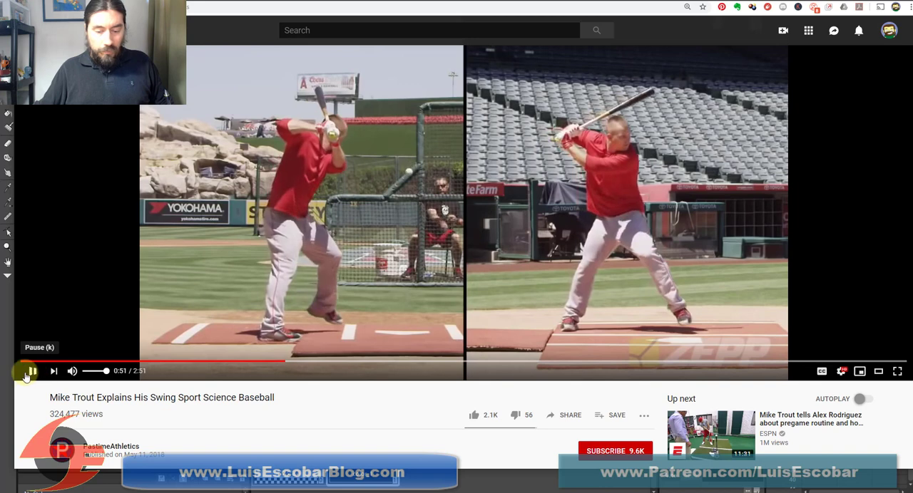
left_click(27, 372)
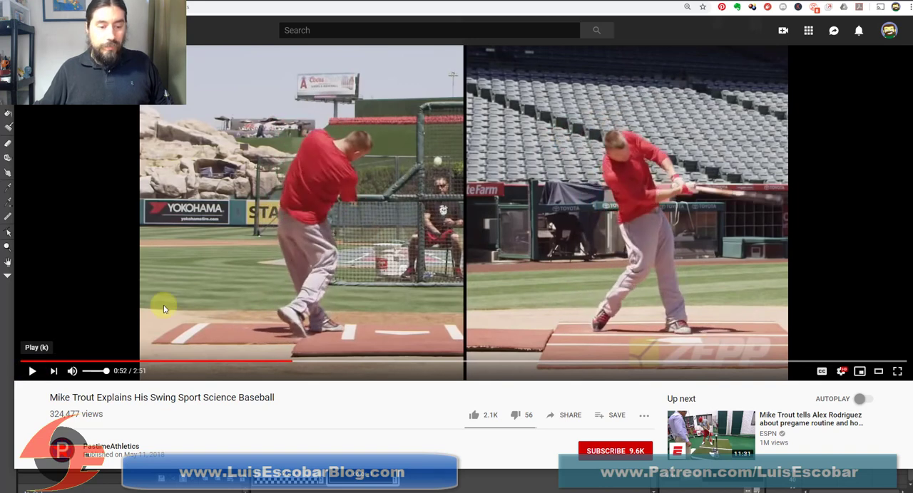
Rewind the reference video to before the leg lift and watch the swing again, examining the arms and bat
left_click(348, 8)
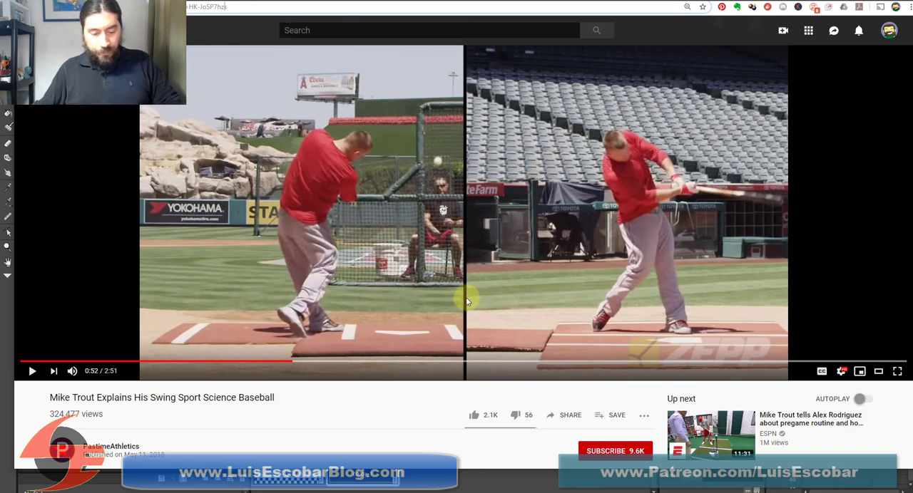
left_click(446, 307)
key("Left")
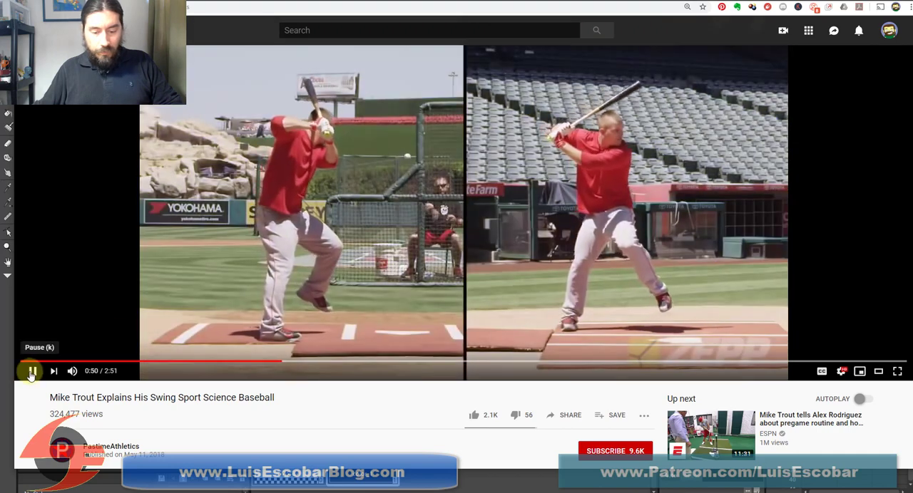
left_click(32, 372)
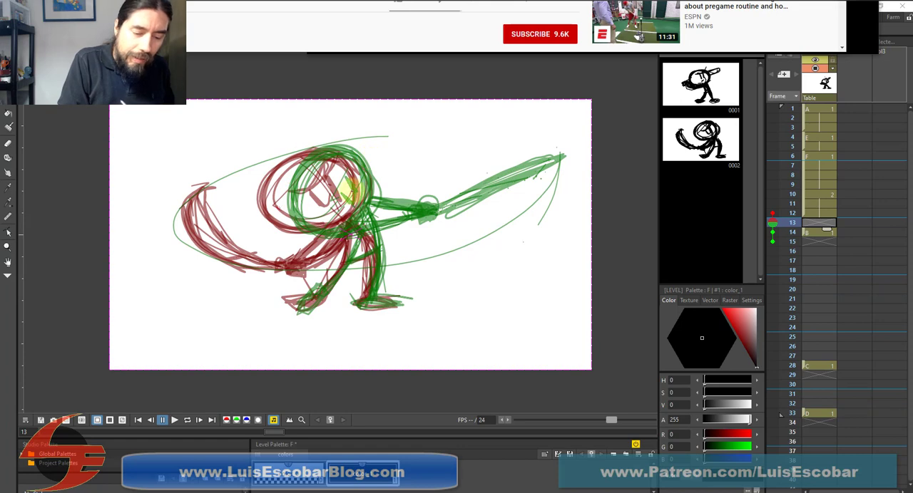
Sketch the in-between batter's round head, torso, hips, both legs and front foot on frame 13 over the onion skins
mouse_move(345, 189)
left_mouse_down()
mouse_move(320, 151)
mouse_move(339, 214)
mouse_move(286, 163)
mouse_move(356, 182)
mouse_move(311, 227)
mouse_move(285, 165)
mouse_move(344, 157)
mouse_move(341, 221)
mouse_move(287, 225)
mouse_move(312, 146)
mouse_move(358, 168)
mouse_move(293, 227)
mouse_move(371, 167)
left_mouse_up()
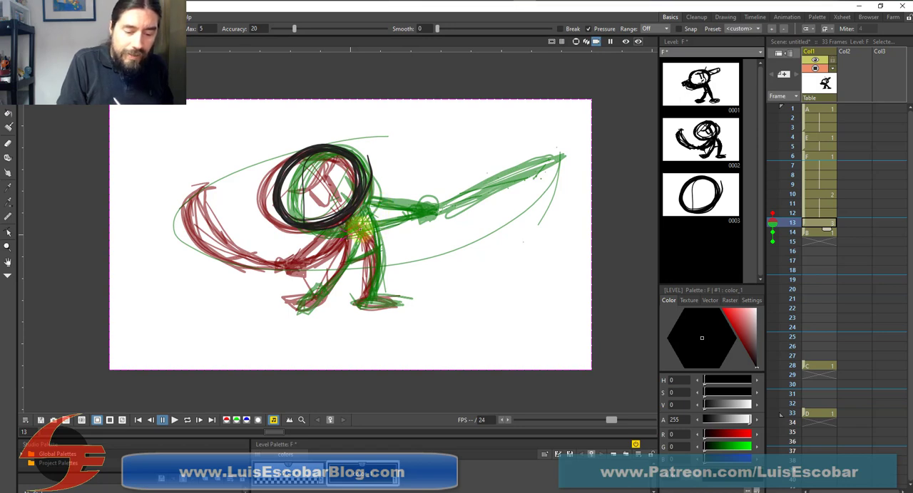
left_click_drag(349, 240, 316, 295)
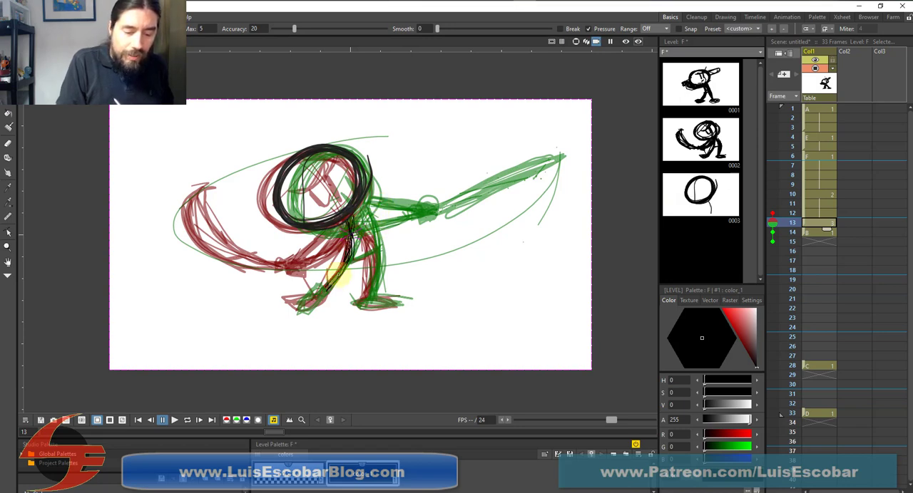
left_click_drag(365, 227, 367, 300)
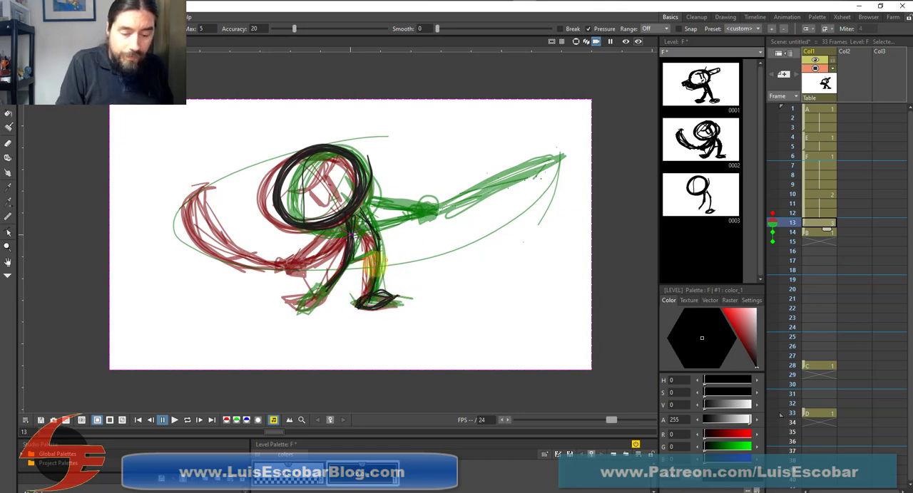
left_click_drag(382, 241, 385, 236)
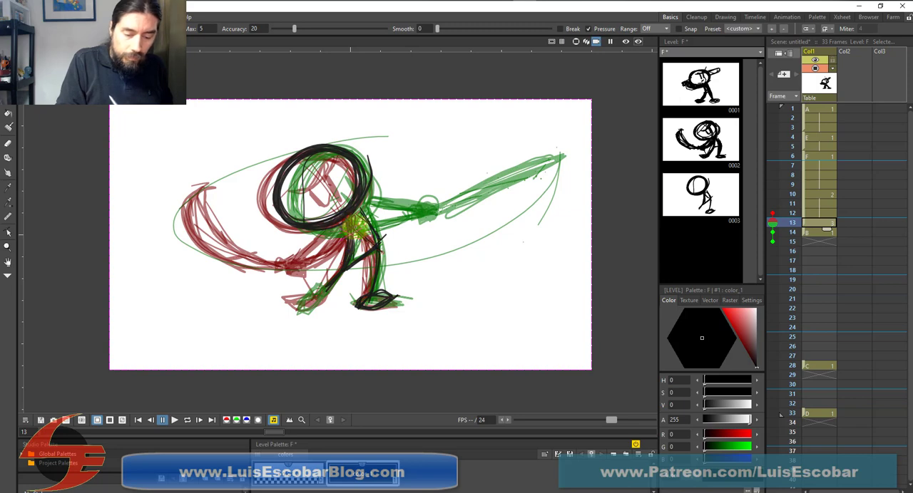
Add the arms and foreshortened bat swinging forward on frame 13, thicken the torso and front leg, and draw the back foot and face
mouse_move(374, 246)
left_mouse_down()
mouse_move(446, 241)
mouse_move(420, 242)
mouse_move(449, 251)
left_mouse_up()
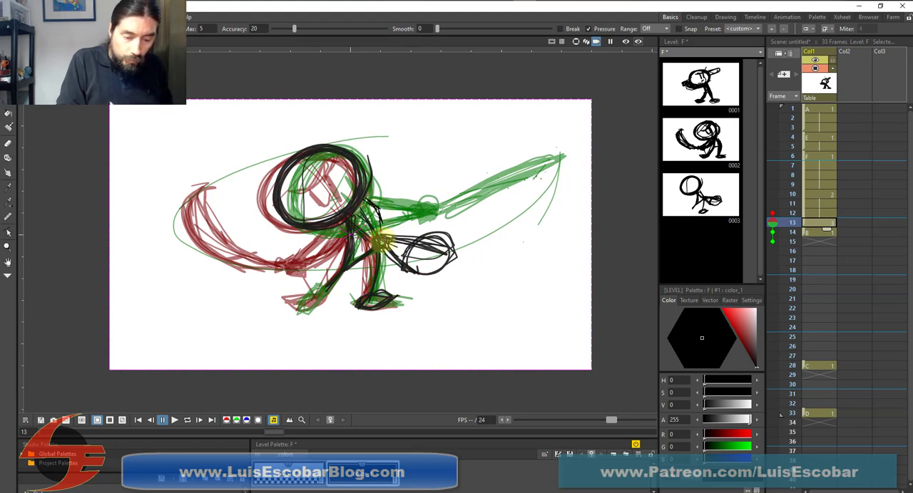
mouse_move(380, 226)
left_mouse_down()
mouse_move(347, 217)
mouse_move(347, 259)
left_mouse_up()
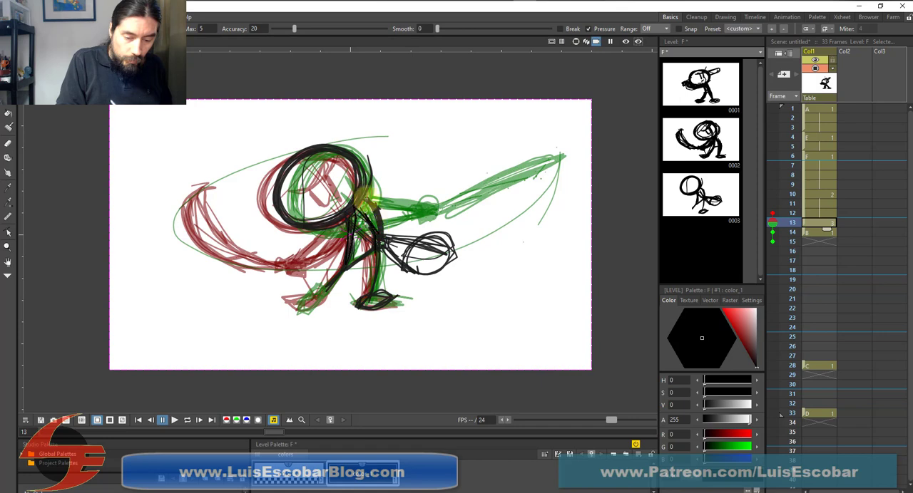
mouse_move(366, 201)
left_mouse_down()
mouse_move(381, 227)
mouse_move(368, 239)
mouse_move(382, 241)
mouse_move(372, 203)
mouse_move(383, 234)
mouse_move(374, 288)
left_mouse_up()
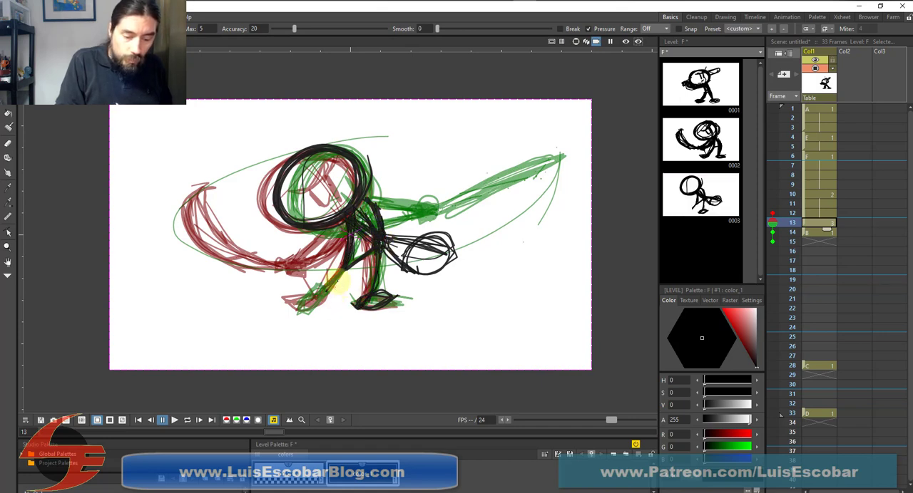
left_click_drag(314, 309, 323, 291)
mouse_move(326, 179)
left_mouse_down()
mouse_move(338, 197)
mouse_move(349, 183)
left_mouse_up()
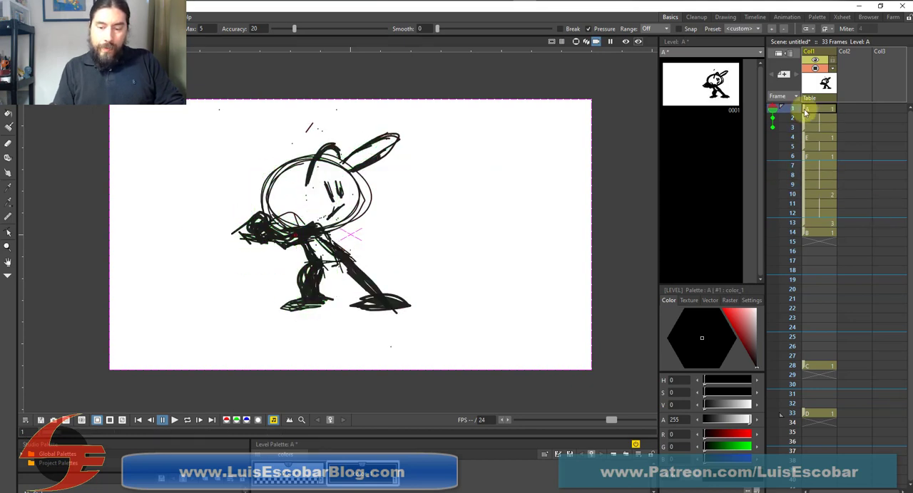
Clear the onion-skin frames and flip back and forth through the drawings from the stance to the full swing on frame 14
left_click(775, 124)
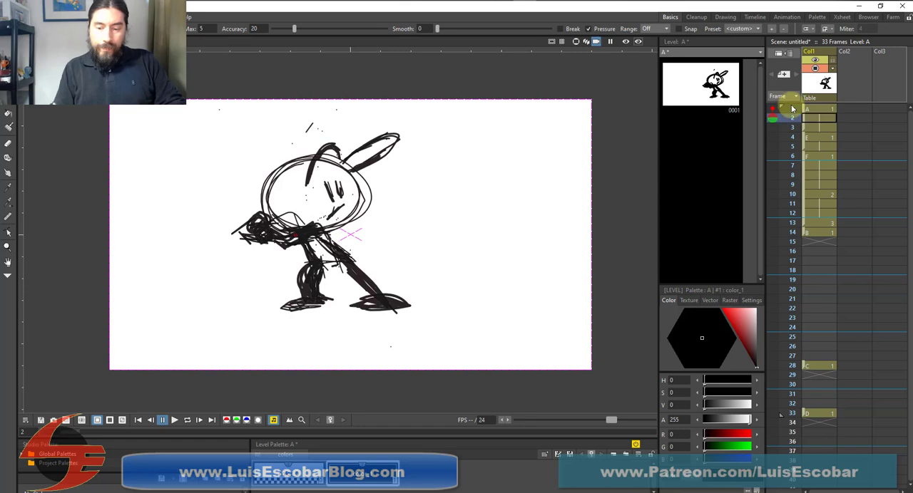
left_click(836, 193)
key("Down")
key("Down")
key("Down")
key("Down")
key("Down")
key("Down")
key("Down")
key("Down")
key("Down")
key("Down")
key("Down")
key("Down")
key("Down")
key("Down")
key("Down")
key("Up")
key("Up")
key("Up")
key("Up")
key("Up")
key("Up")
key("Up")
key("Up")
key("Up")
key("Up")
key("Up")
key("Up")
key("Up")
key("Up")
key("Up")
key("Up")
key("Up")
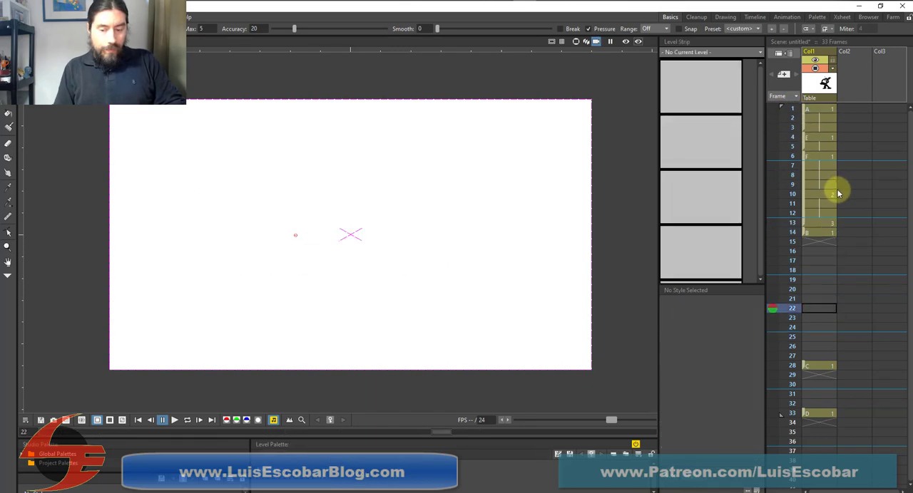
key("Up")
key("Up")
key("Up")
key("Up")
key("Up")
key("Up")
key("Up")
key("Down")
key("Down")
key("Down")
key("Down")
key("Down")
key("Down")
key("Down")
key("Down")
key("Down")
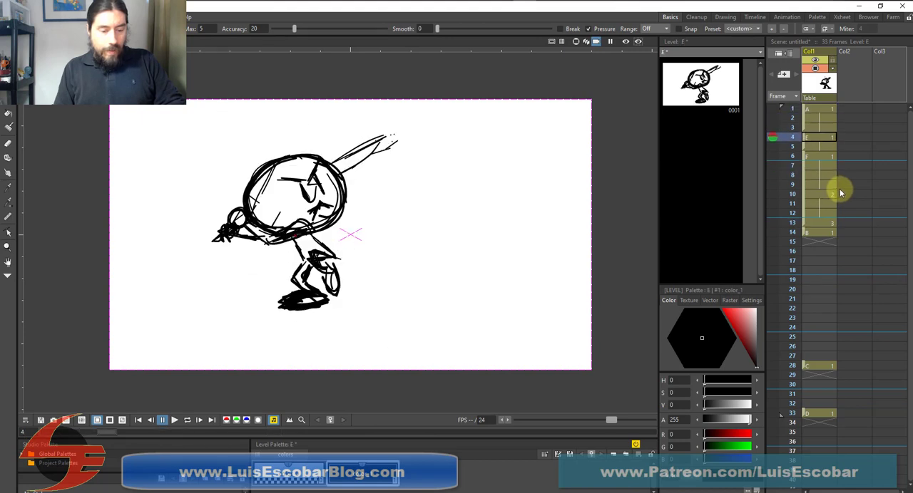
key("Down")
key("Down")
key("Down")
key("Down")
key("Down")
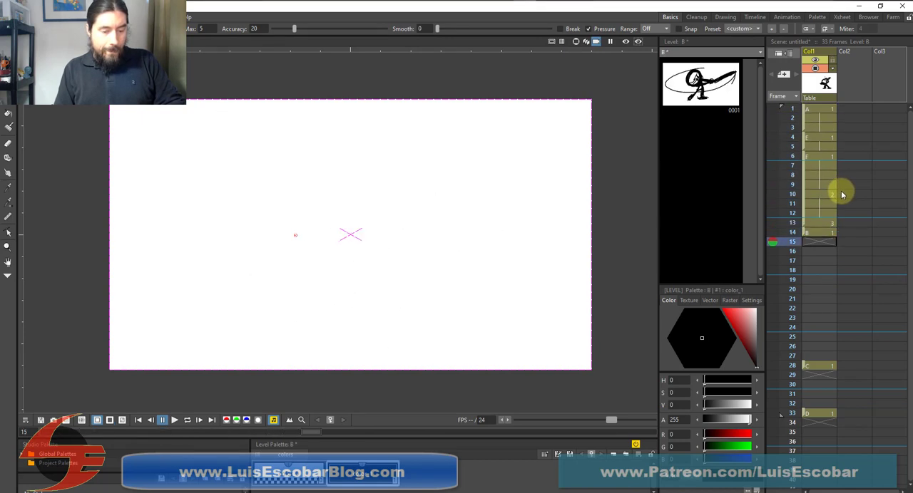
key("Up")
key("Up")
key("Up")
key("Up")
key("Up")
key("Up")
key("Up")
key("Up")
key("Up")
key("Up")
key("Up")
key("Up")
key("Up")
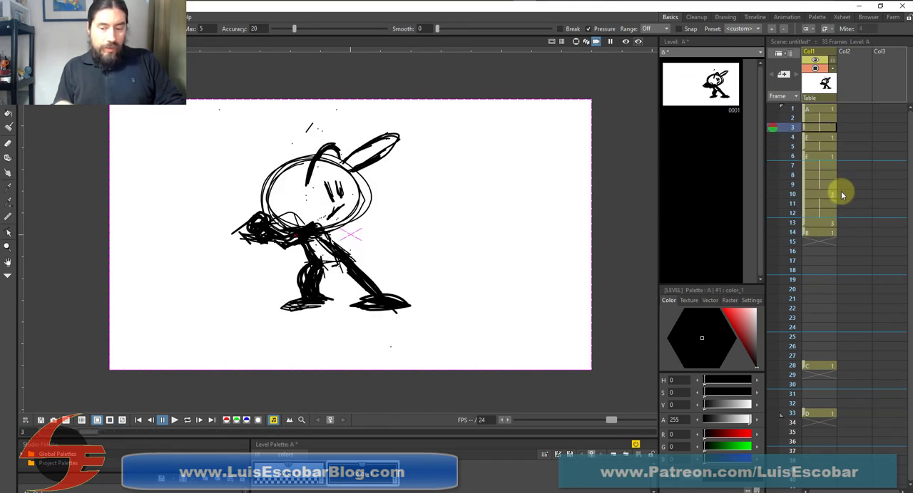
key("Down")
key("Down")
key("Down")
key("Down")
key("Down")
key("Down")
key("Down")
key("Down")
key("Down")
key("Down")
key("Down")
key("Down")
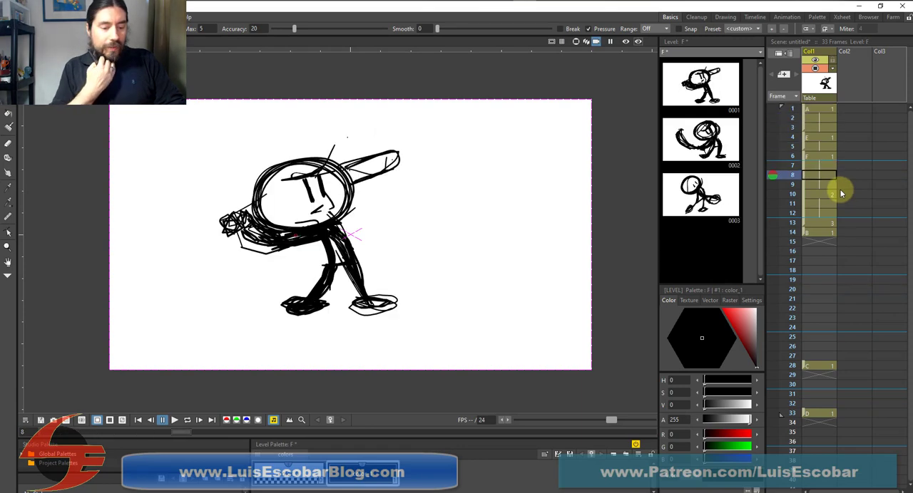
Step through the empty frames between the full swing on frame 14 and drawing C on frame 28 to examine the gap
key("Down")
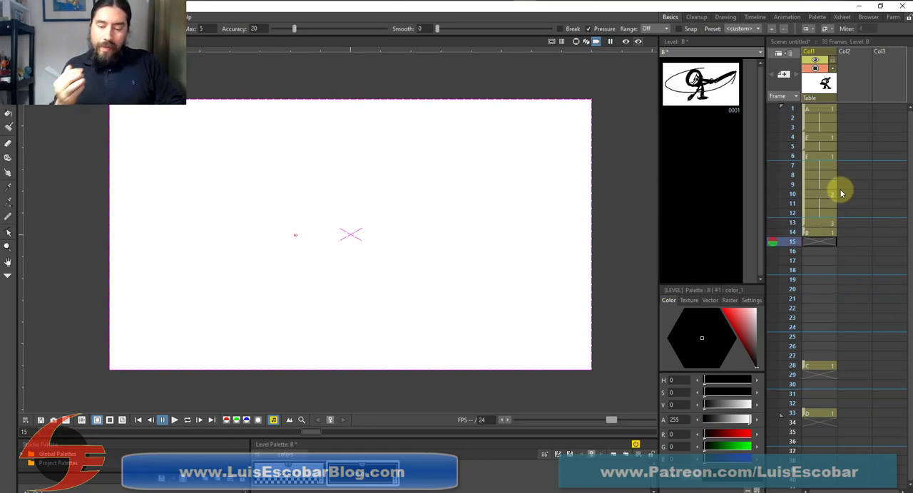
key("Down")
key("Down")
key("Down")
key("Down")
key("Down")
key("Down")
key("Down")
key("Down")
key("Down")
key("Down")
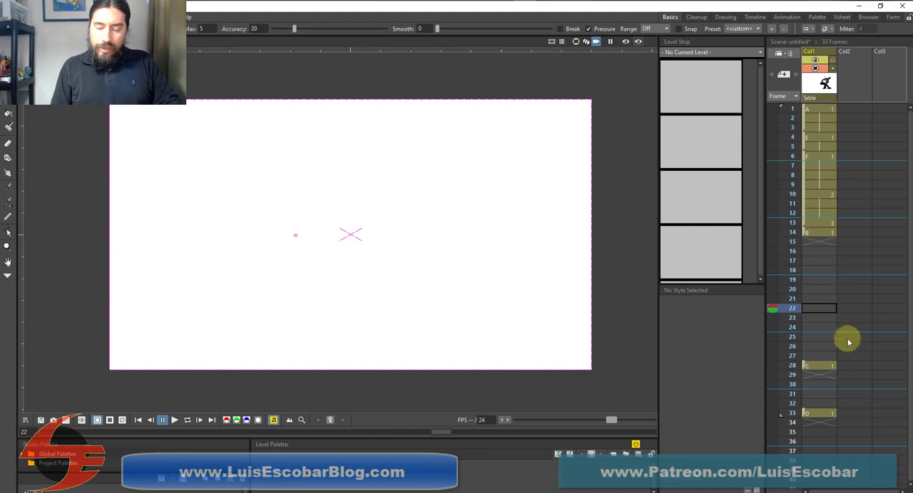
key("Down")
key("Down")
key("Down")
key("Up")
key("Up")
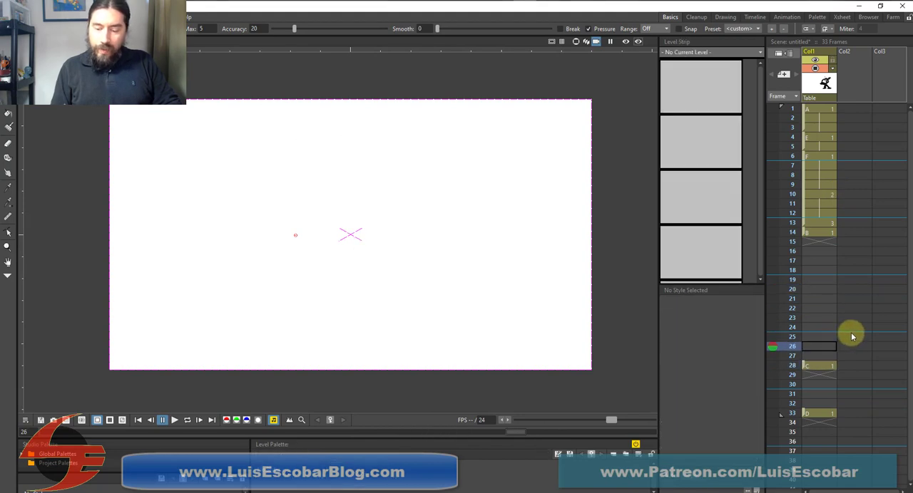
Move drawing C up to frame 17 and drawing D up to frame 22 in the first column
key("Down")
key("Down")
left_click_drag(804, 366, 805, 261)
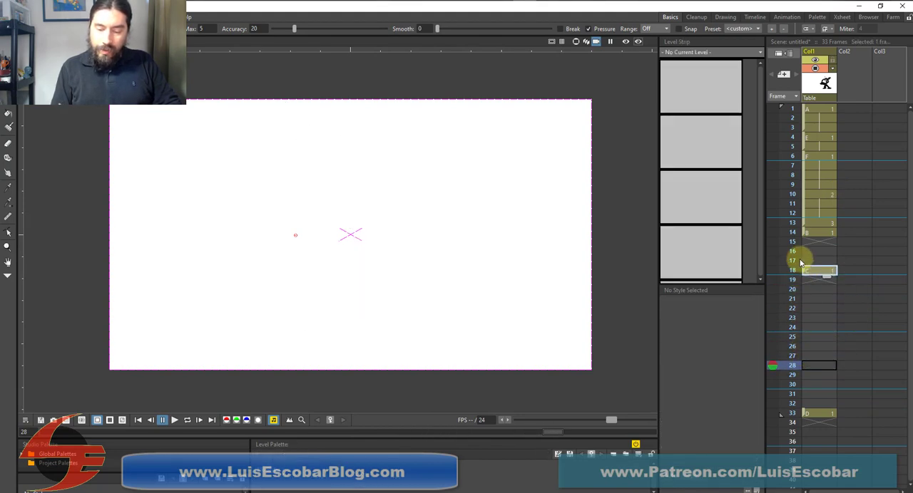
left_click(802, 413)
left_click(802, 317)
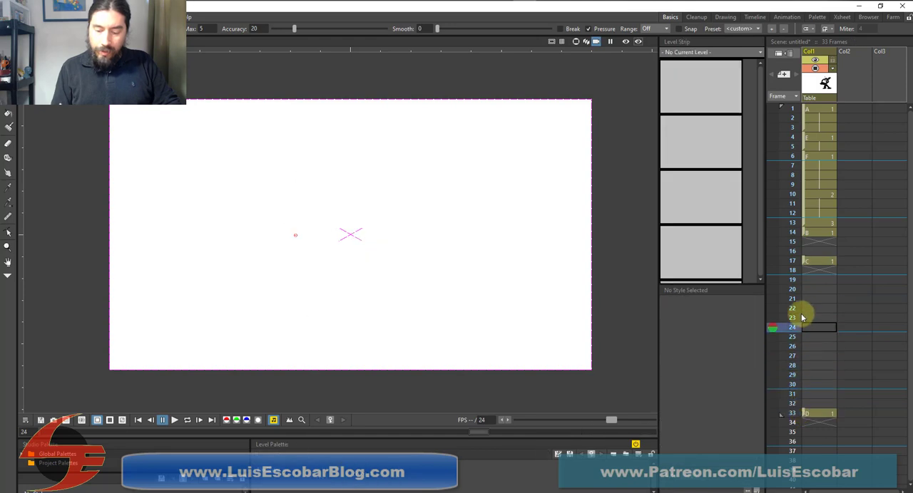
left_click(805, 308)
left_click_drag(802, 416, 811, 307)
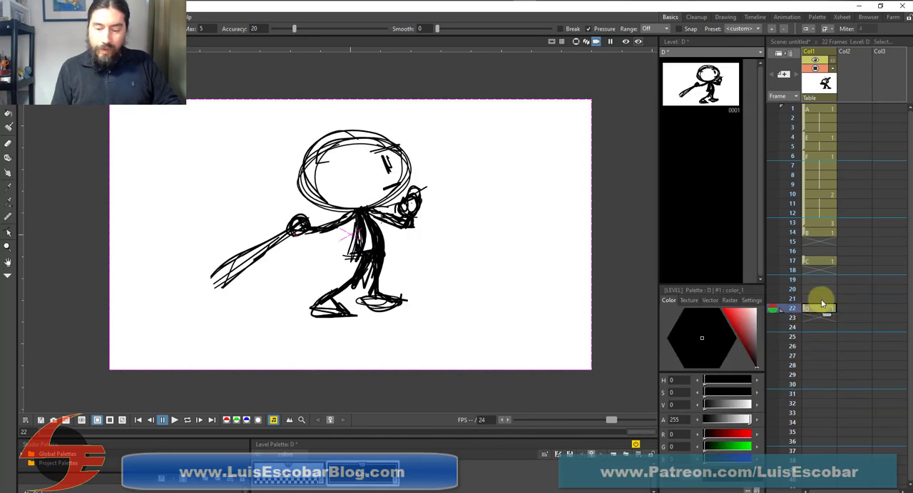
Flip back and forth between drawing B on frame 14, C on frame 17 and D on frame 22 to examine the follow-through timing
left_click(820, 234)
left_click(820, 260)
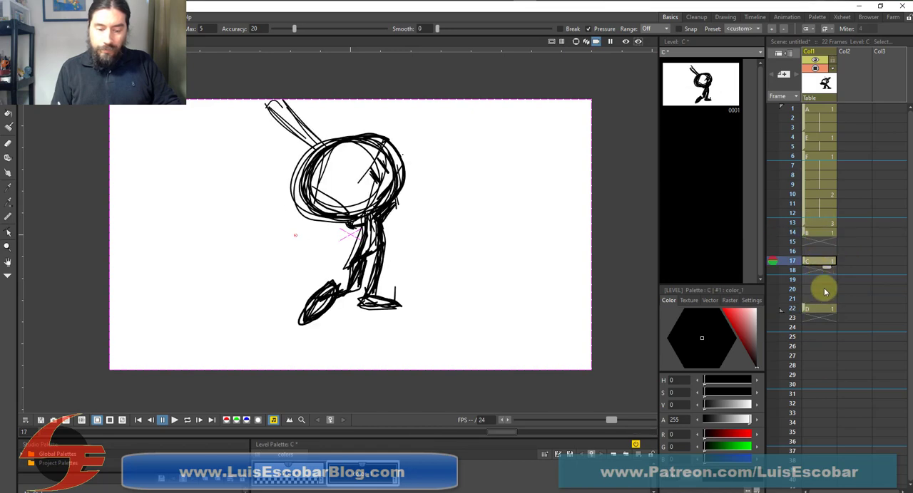
left_click(819, 308)
left_click(820, 234)
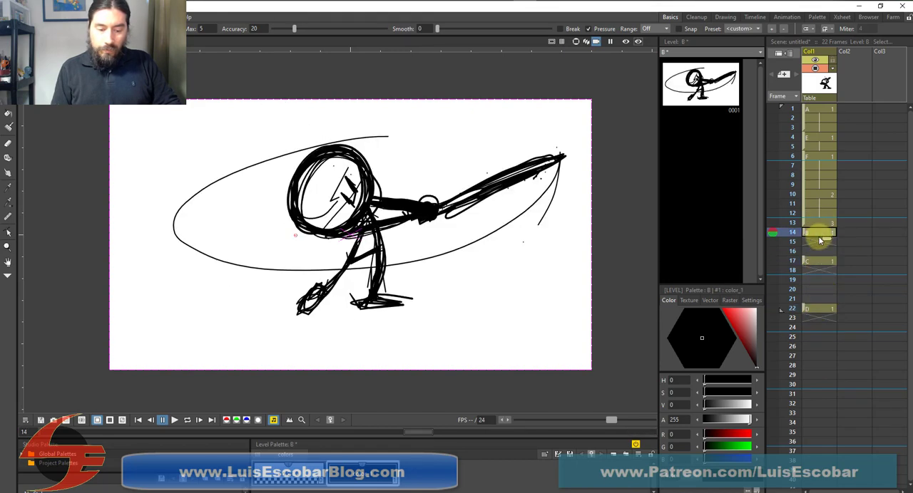
left_click(819, 262)
left_click(820, 309)
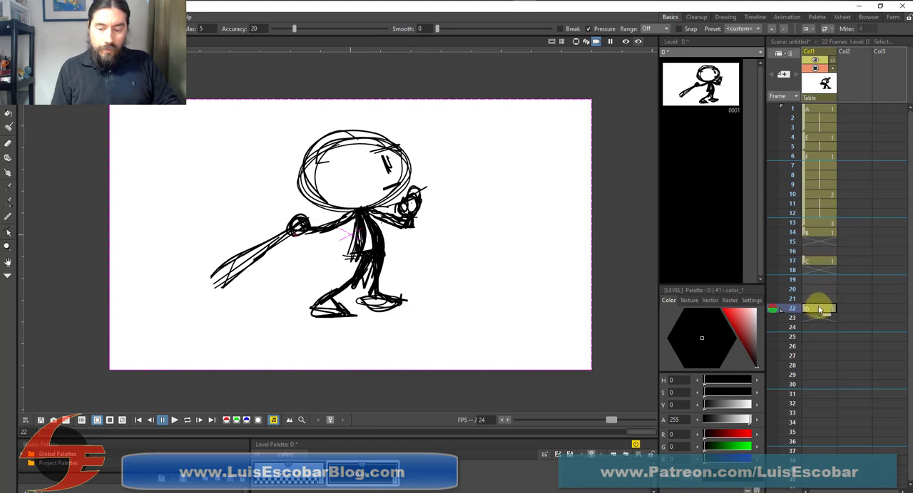
left_click(819, 261)
left_click(819, 234)
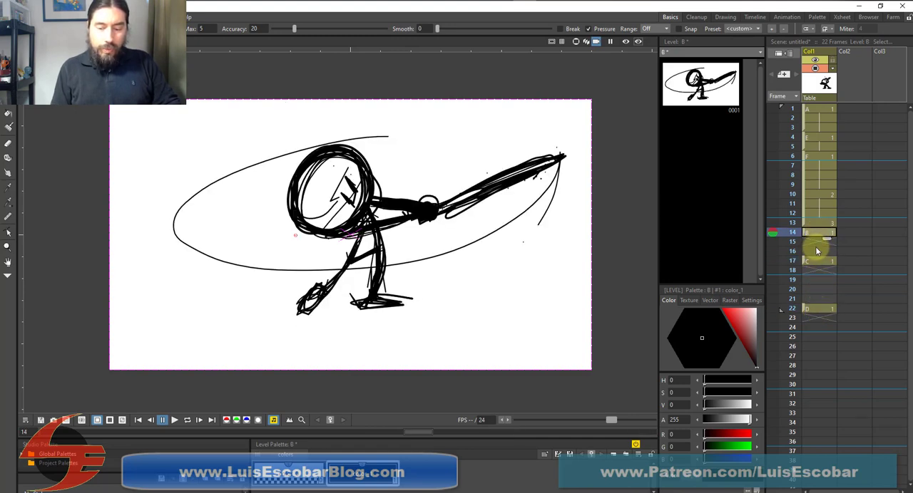
left_click(818, 243)
left_click(818, 252)
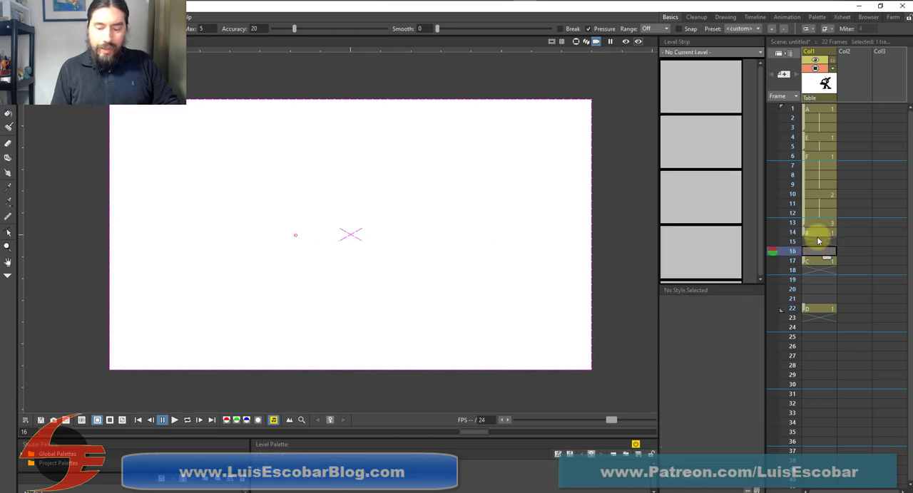
left_click(818, 234)
left_click(817, 264)
left_click(819, 235)
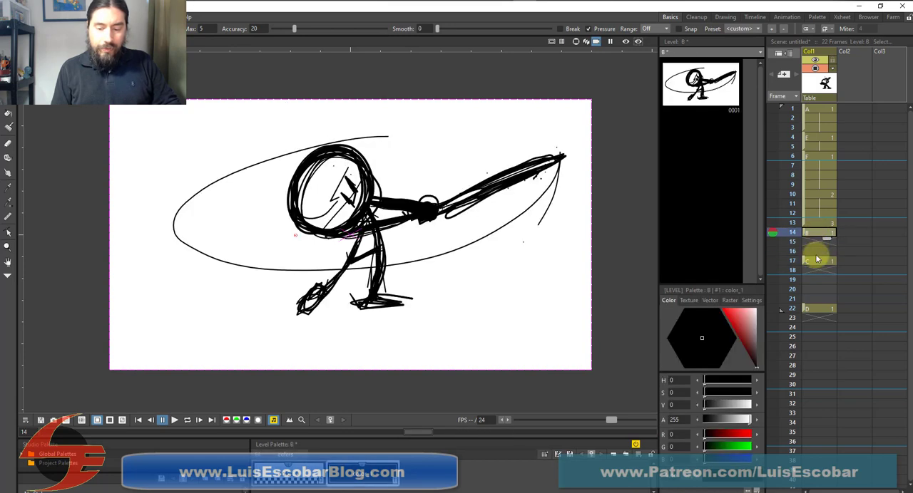
left_click(818, 261)
left_click(819, 237)
left_click(818, 261)
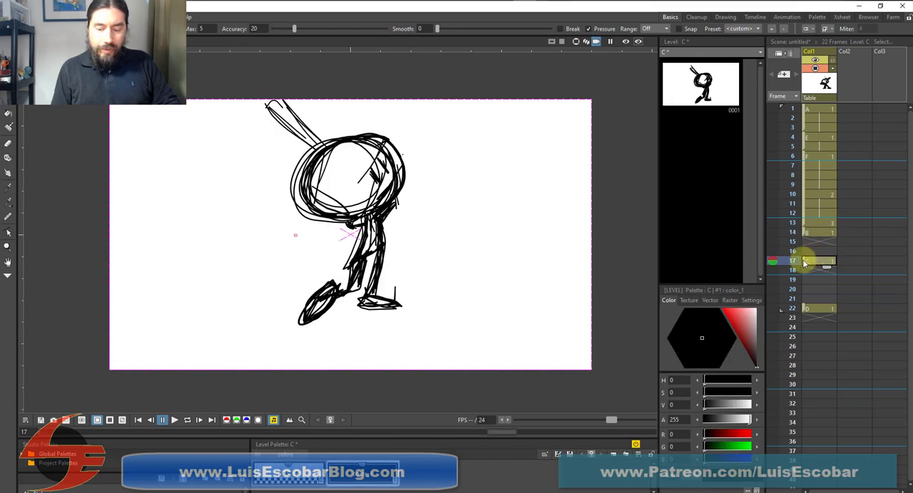
Move drawing C to frame 18 and show frames 14 and 18 as onion skins around empty frame 16
left_click_drag(804, 263, 806, 274)
left_click(815, 254)
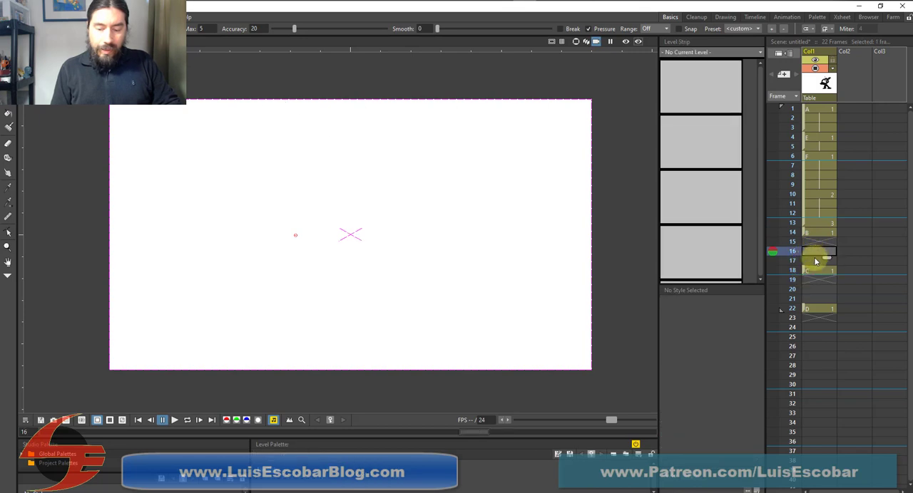
left_click(818, 233)
left_click(819, 252)
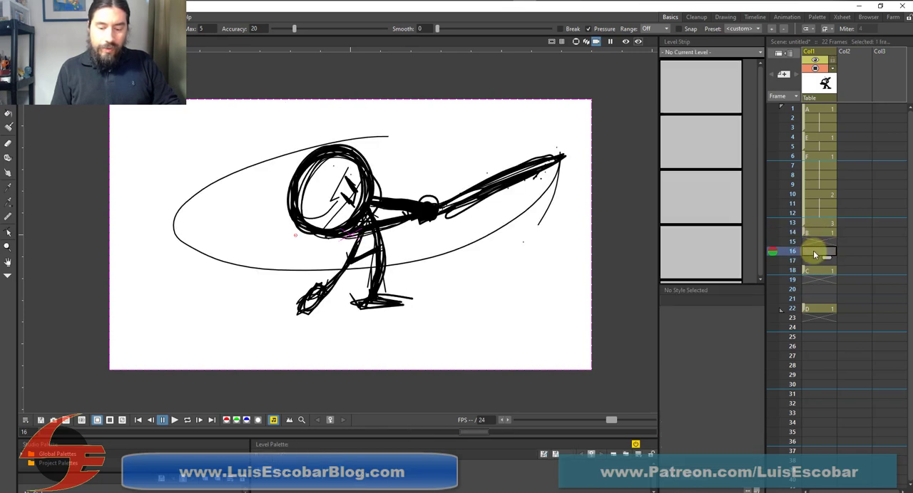
left_click(772, 233)
left_click(772, 270)
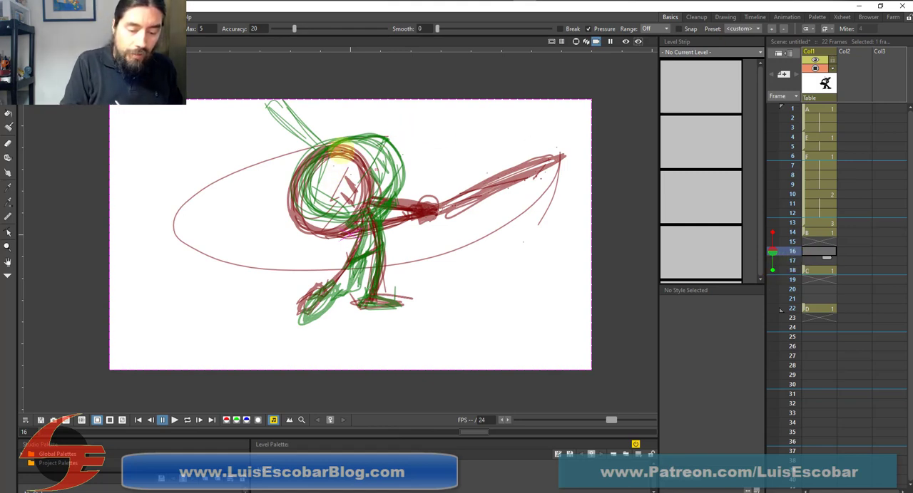
Sketch the in-between batter's round head, torso, legs, both feet and forward-reaching arms on frame 16 over the onion skins
mouse_move(326, 205)
left_mouse_down()
mouse_move(346, 142)
mouse_move(391, 171)
mouse_move(317, 203)
left_mouse_up()
mouse_move(313, 171)
left_mouse_down()
mouse_move(378, 205)
mouse_move(393, 153)
mouse_move(317, 187)
mouse_move(381, 224)
mouse_move(375, 285)
left_mouse_up()
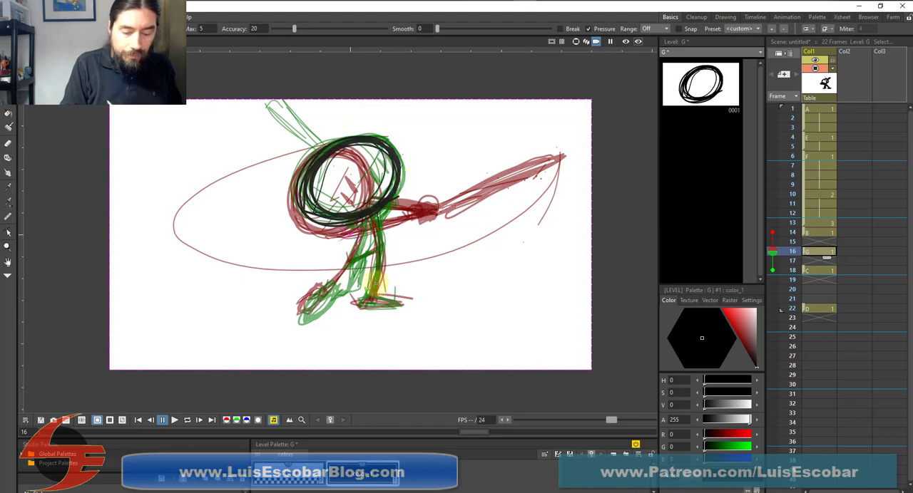
left_click_drag(380, 220, 363, 302)
mouse_move(369, 218)
left_mouse_down()
mouse_move(319, 303)
mouse_move(382, 251)
left_mouse_up()
mouse_move(362, 297)
left_mouse_down()
mouse_move(374, 300)
mouse_move(397, 276)
left_mouse_up()
left_click_drag(349, 227, 428, 187)
mouse_move(378, 220)
left_mouse_down()
mouse_move(414, 191)
mouse_move(367, 220)
mouse_move(441, 168)
mouse_move(419, 185)
left_mouse_up()
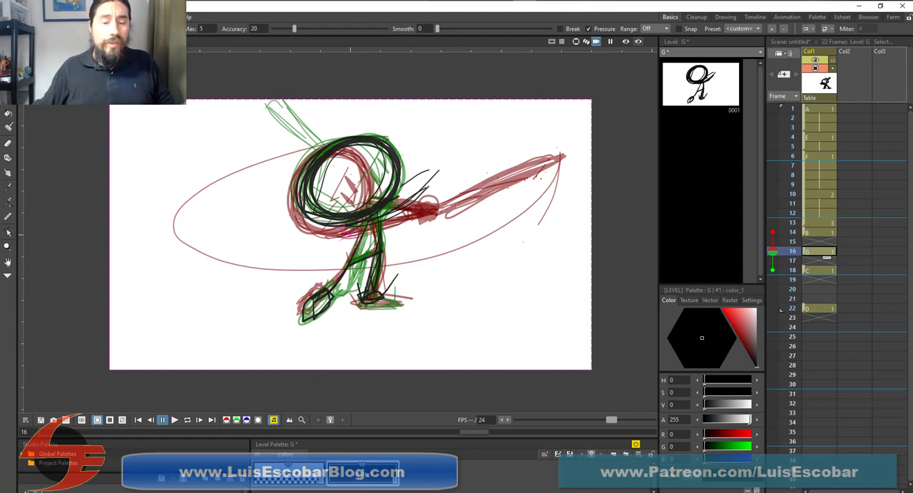
Study the baseball swing reference video in the browser and complete frame 16 with the raised bat, hands, face and swing arc
left_click_drag(312, 0, 318, 23)
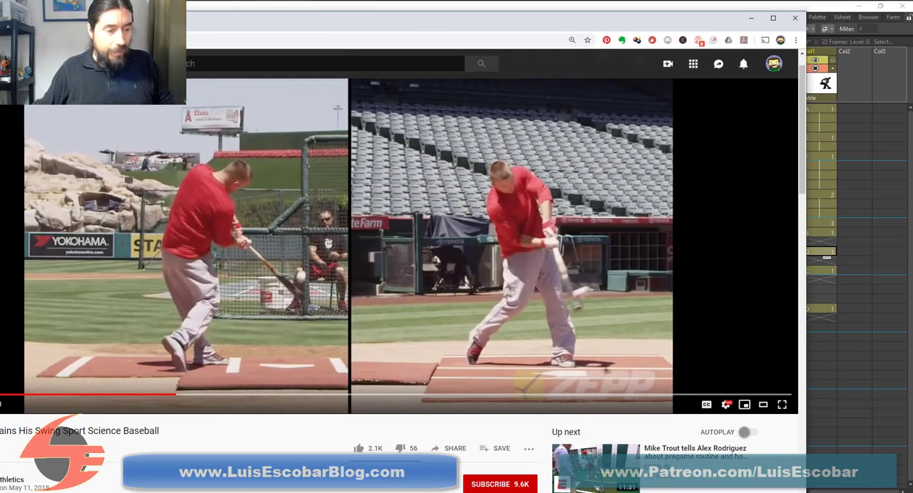
left_click_drag(104, 24, 206, 29)
left_click(17, 410)
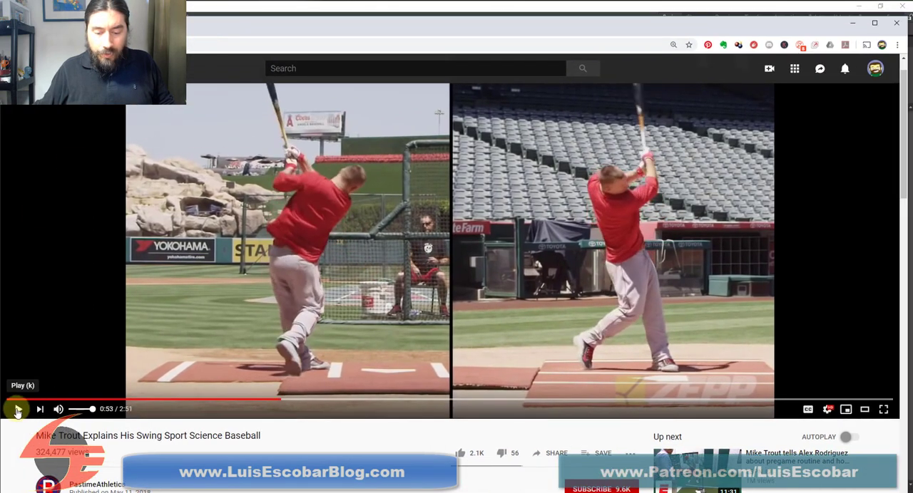
left_click(17, 410)
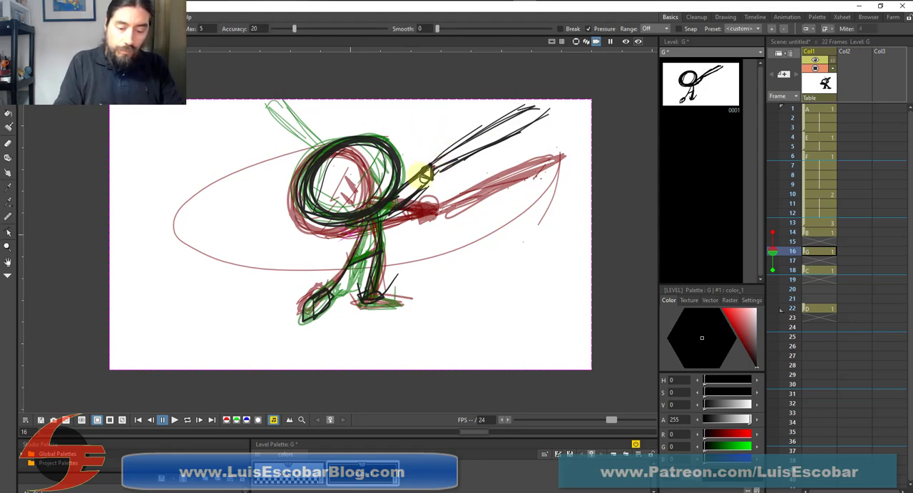
mouse_move(426, 178)
left_mouse_down()
mouse_move(479, 133)
mouse_move(541, 110)
mouse_move(447, 173)
mouse_move(535, 137)
mouse_move(548, 111)
mouse_move(520, 184)
mouse_move(504, 146)
left_mouse_up()
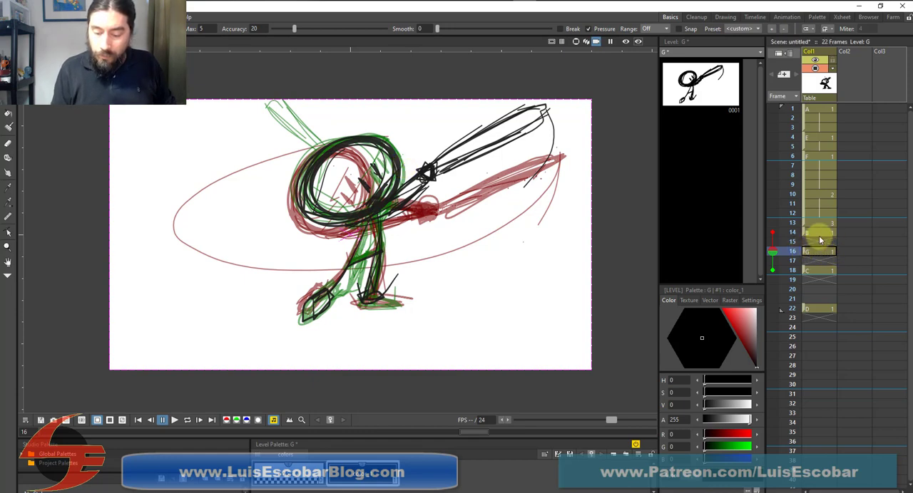
Extend the holds so drawing B covers frames 14–16, G frames 17–20 and C frames 21–24, with D on frame 25
left_click(824, 234)
left_click_drag(827, 246, 803, 335)
left_click(804, 385)
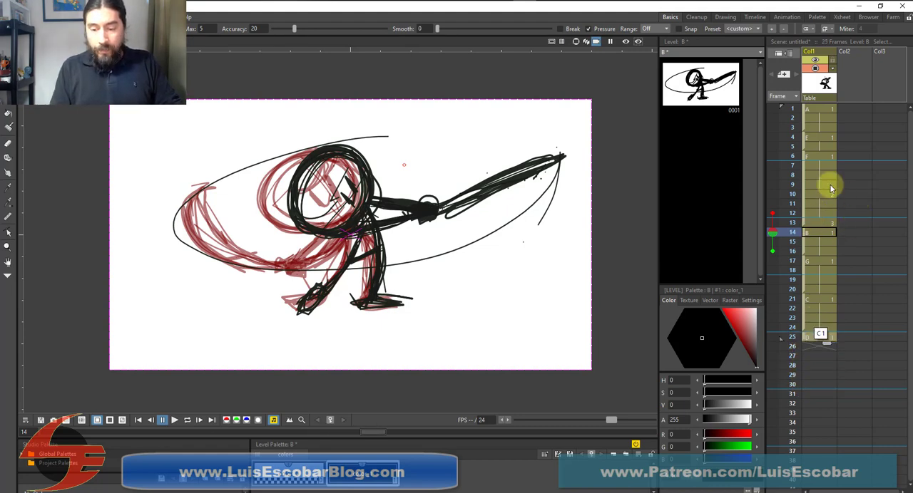
left_click(820, 109)
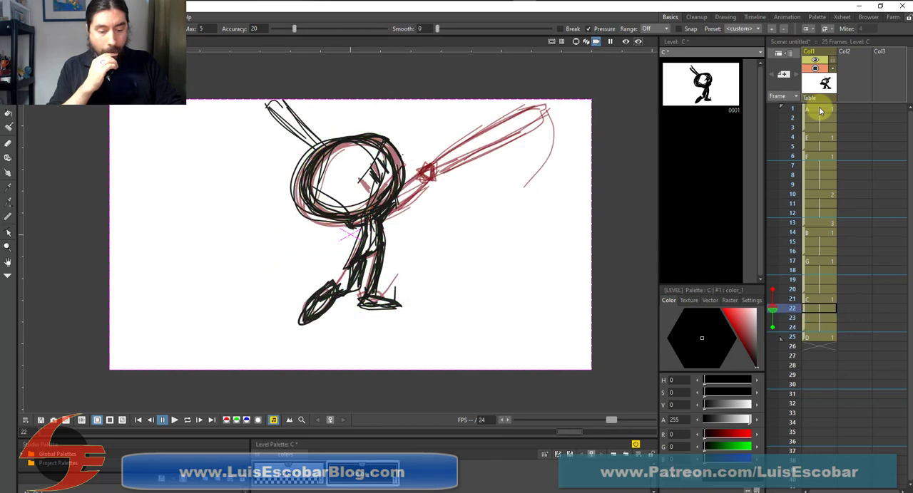
Clear the onion-skin frames before and after frame 24
key("Down")
key("Up")
left_click(772, 347)
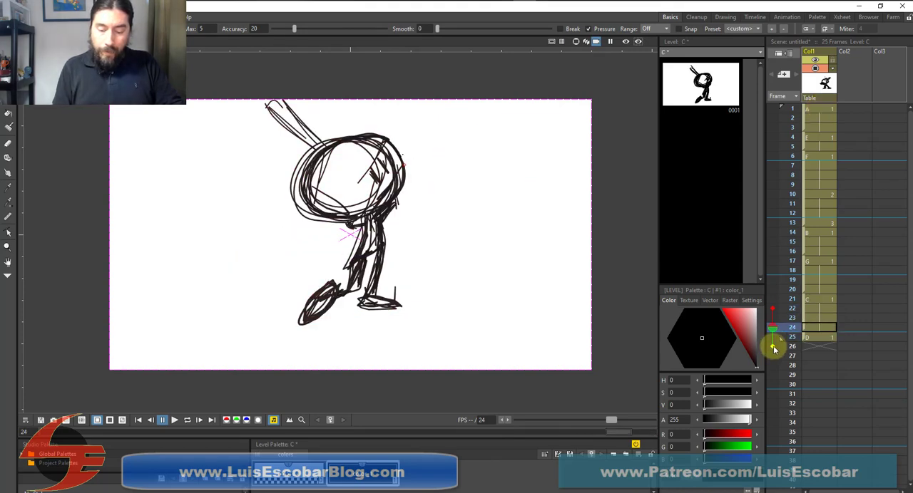
left_click(772, 309)
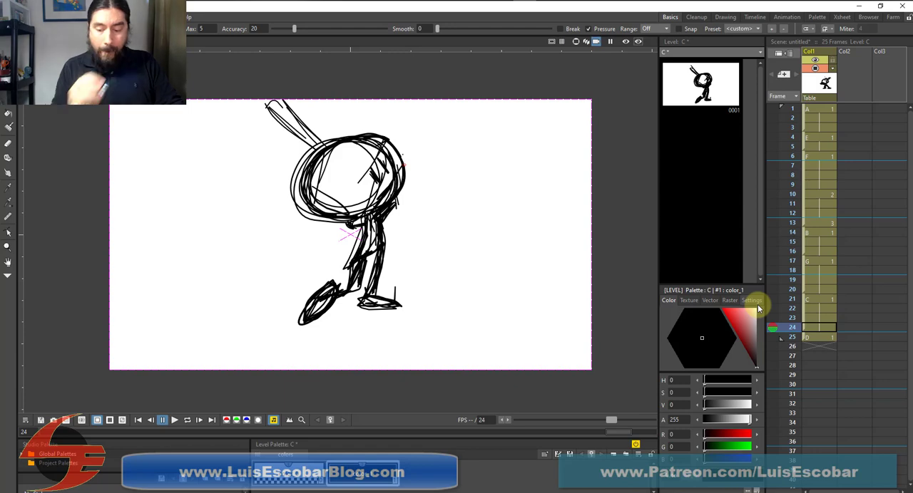
Step back and forth through frames 21 to 25 to examine the change from drawing C to drawing D
left_click(811, 302)
key("Up")
key("Down")
key("Down")
key("Down")
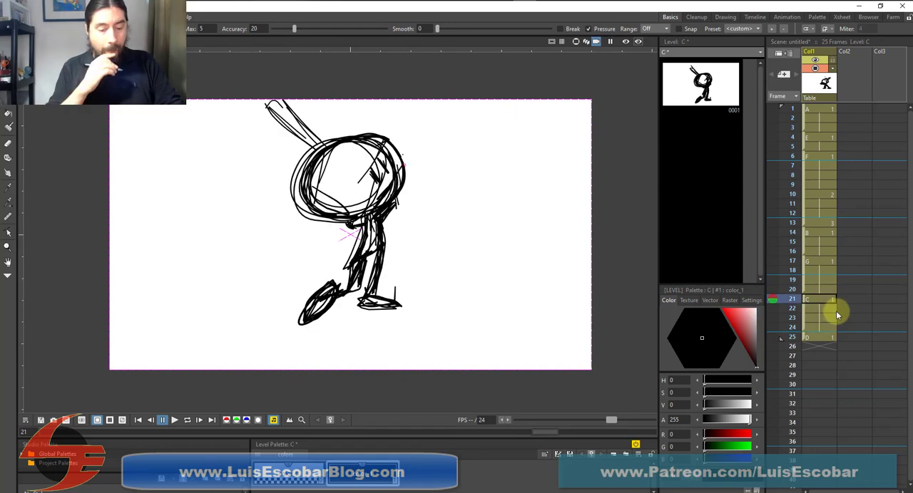
key("Down")
key("Down")
key("Up")
key("Up")
key("Up")
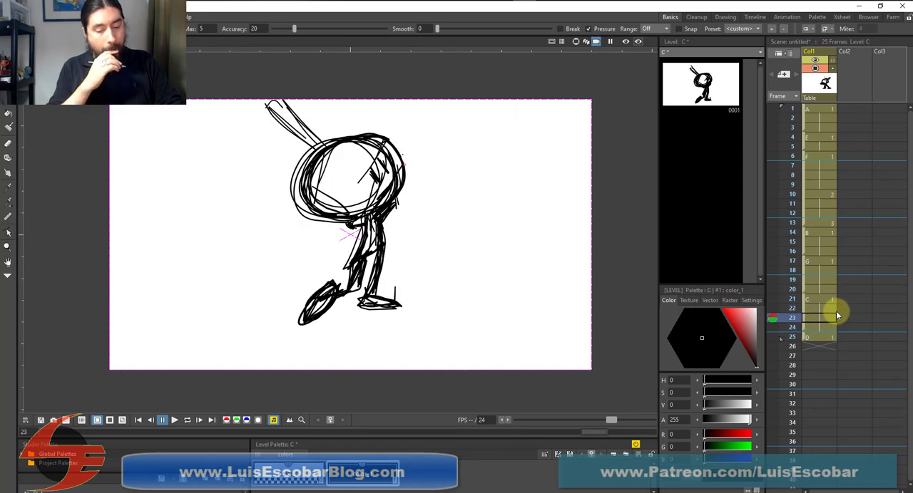
key("Down")
key("Down")
key("Down")
key("Up")
key("Up")
key("Up")
key("Up")
key("Up")
key("Up")
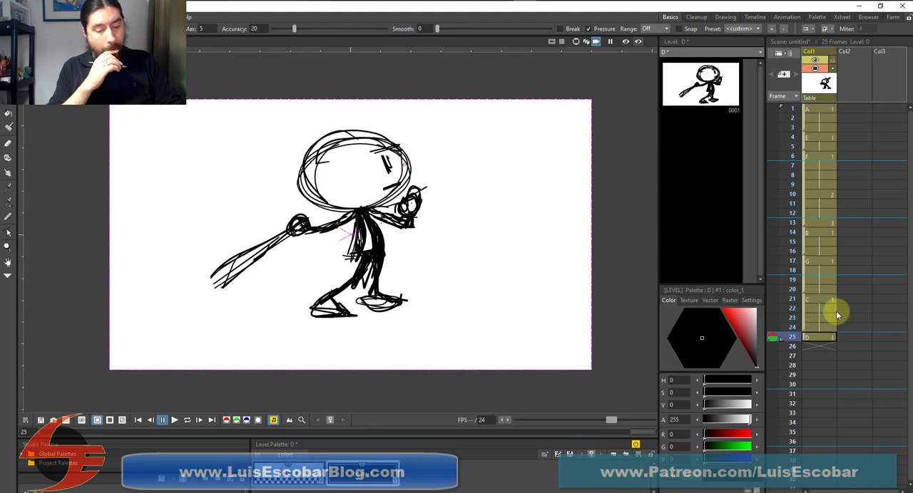
key("Down")
key("Down")
key("Down")
key("Down")
key("Down")
key("Down")
key("Up")
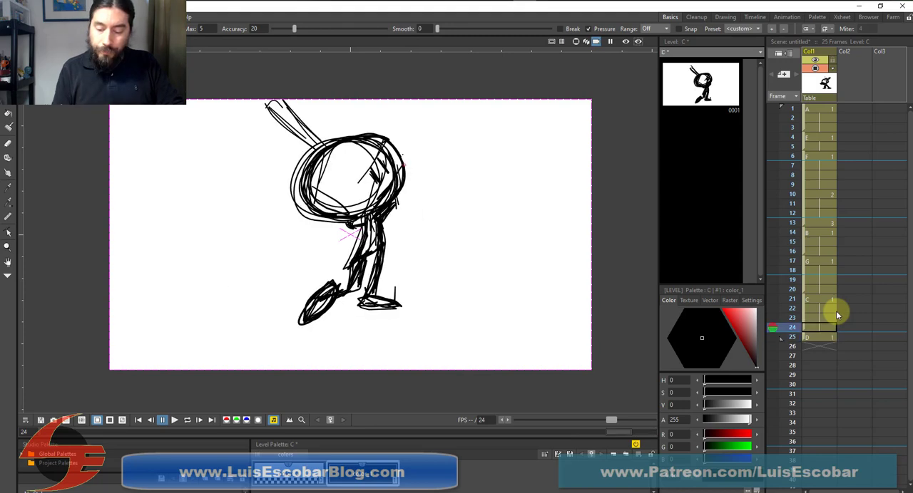
Clear the held drawing C from frames 23 and 24
left_click(824, 319)
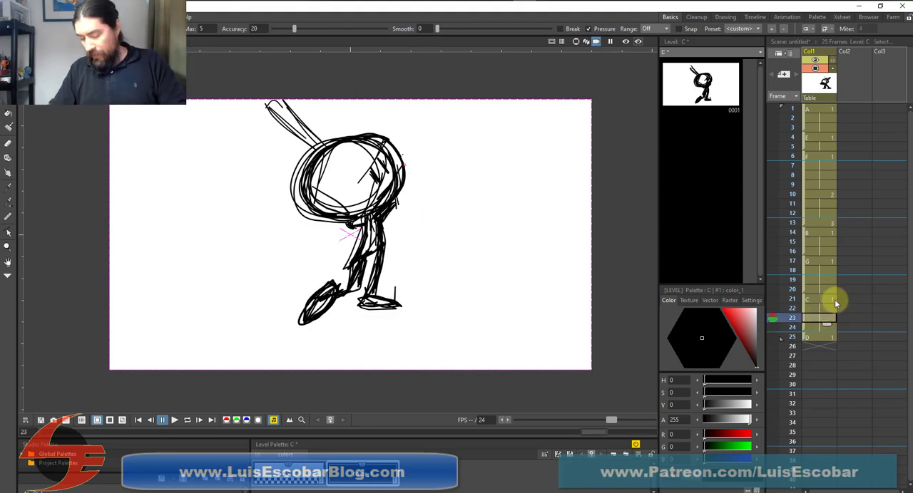
key("Delete")
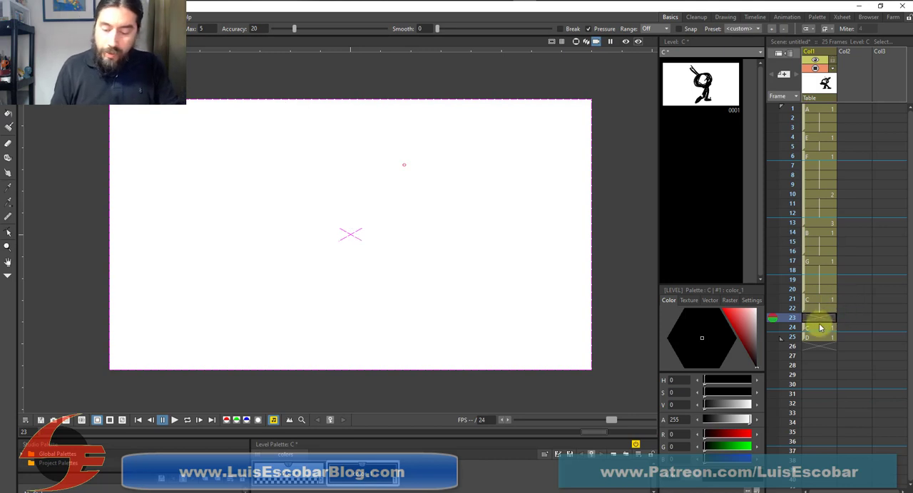
left_click(823, 329)
key("Delete")
Onion-skin frames 21 and 25 around frame 23, and sketch the batter's round head and the foreshortened bat behind it
left_click(821, 319)
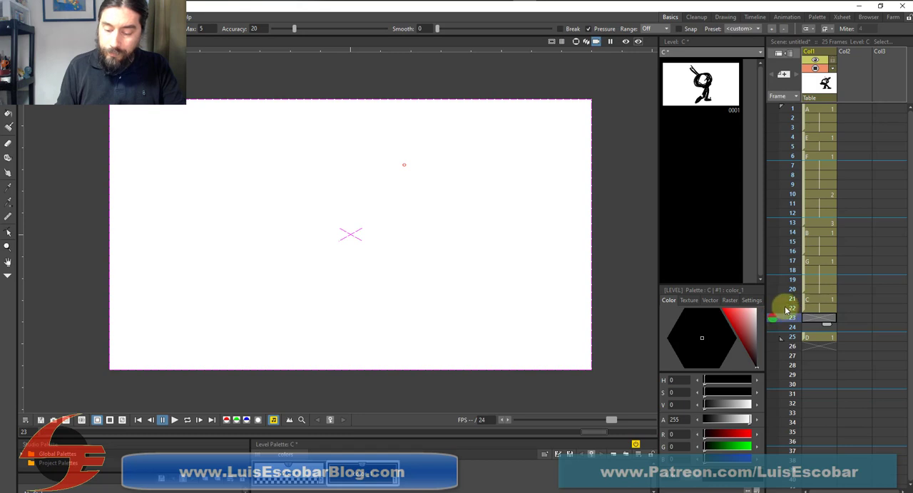
left_click(773, 300)
left_click(772, 336)
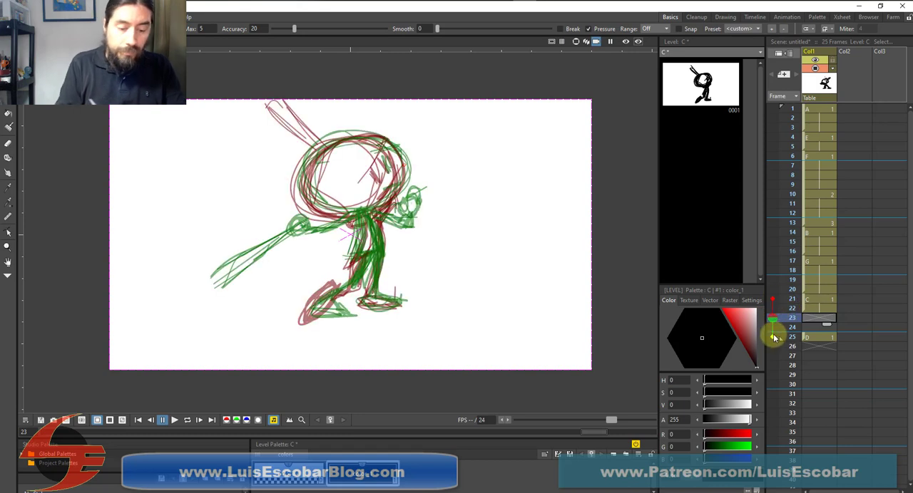
mouse_move(357, 138)
left_mouse_down()
mouse_move(312, 153)
mouse_move(310, 197)
mouse_move(347, 214)
mouse_move(390, 191)
left_mouse_up()
mouse_move(285, 164)
left_mouse_down()
mouse_move(230, 153)
mouse_move(252, 181)
mouse_move(265, 153)
mouse_move(290, 167)
left_mouse_up()
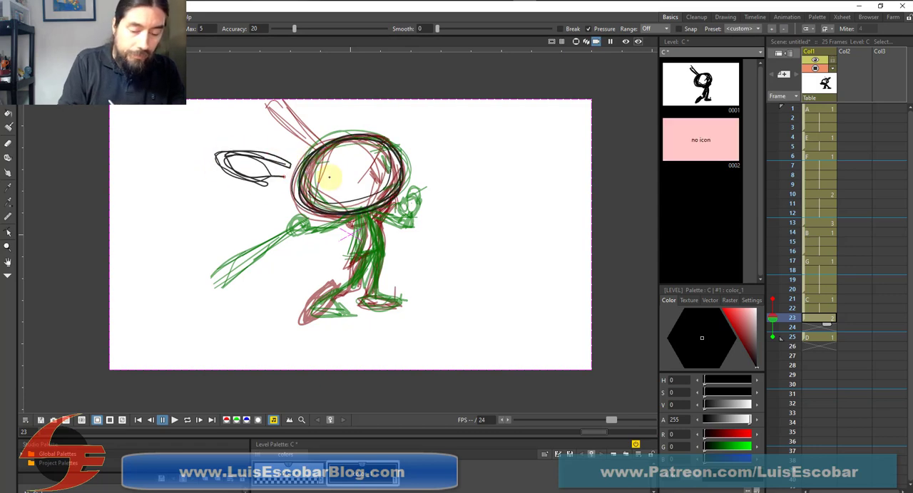
Sketch the batter's front hand, both legs and both feet on frame 23, following the onion-skinned poses
mouse_move(398, 202)
left_mouse_down()
mouse_move(411, 207)
mouse_move(386, 215)
left_mouse_up()
mouse_move(379, 216)
left_mouse_down()
mouse_move(383, 253)
mouse_move(363, 258)
mouse_move(348, 295)
mouse_move(326, 292)
mouse_move(321, 320)
mouse_move(341, 265)
left_mouse_up()
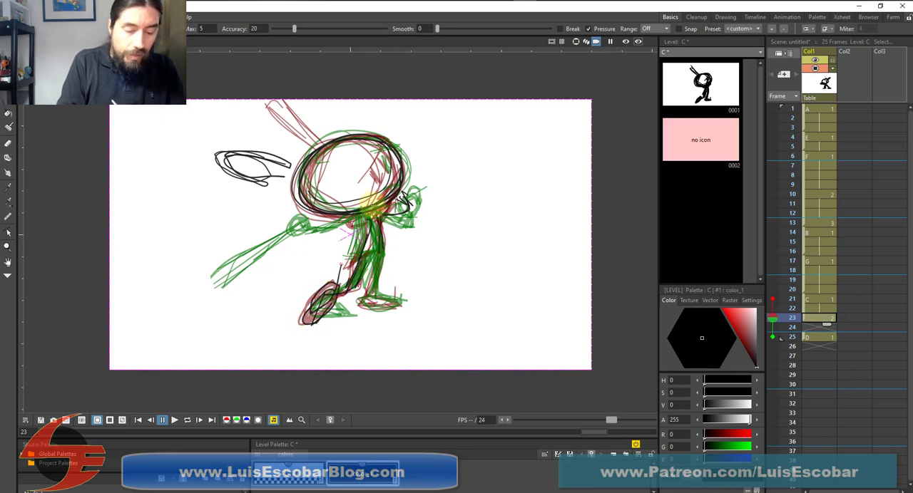
left_click_drag(408, 198, 397, 212)
mouse_move(378, 213)
left_mouse_down()
mouse_move(381, 247)
mouse_move(365, 250)
mouse_move(383, 247)
left_mouse_up()
mouse_move(366, 302)
left_mouse_down()
mouse_move(383, 302)
mouse_move(367, 308)
left_mouse_up()
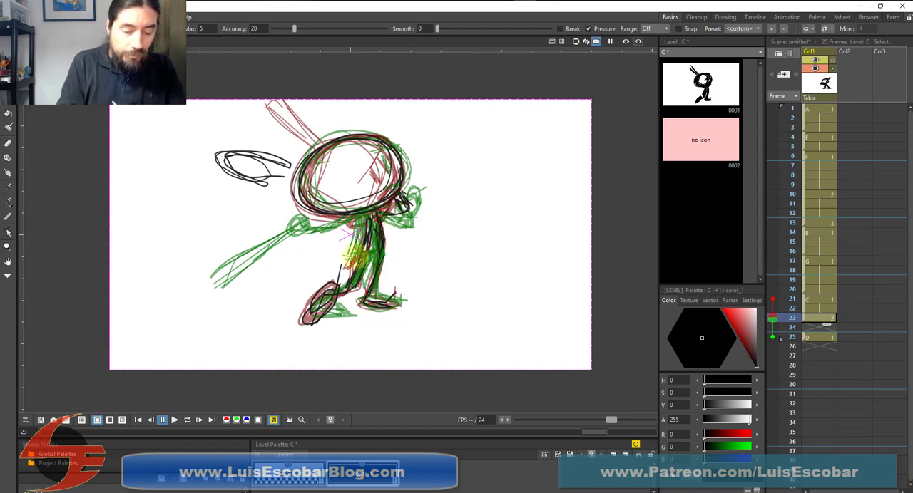
Sketch the torso, bent arm, bat handle, eyes and brow of the batter on frame 23
left_click_drag(355, 244, 358, 265)
left_click_drag(371, 214, 364, 250)
left_click_drag(381, 187, 374, 196)
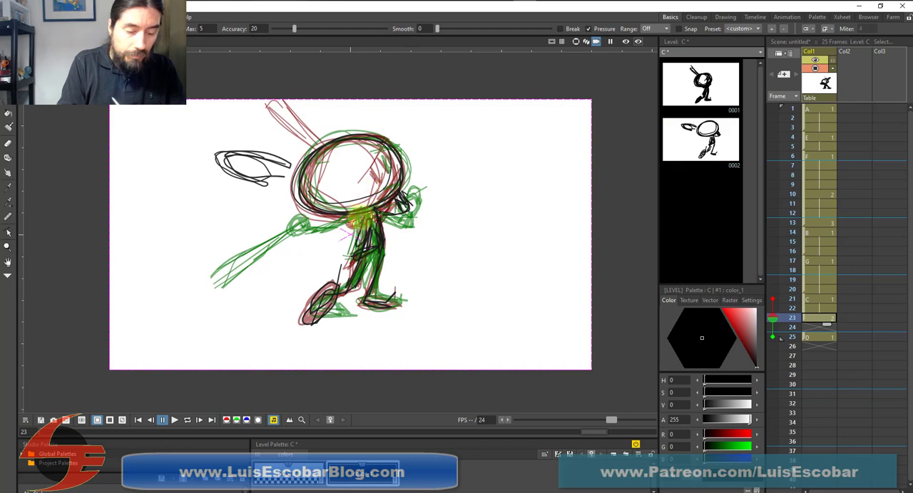
mouse_move(266, 158)
left_mouse_down()
mouse_move(287, 171)
mouse_move(218, 153)
mouse_move(308, 183)
left_mouse_up()
mouse_move(318, 217)
left_mouse_down()
mouse_move(351, 228)
mouse_move(337, 231)
mouse_move(354, 221)
mouse_move(326, 218)
mouse_move(336, 228)
mouse_move(361, 217)
mouse_move(362, 247)
left_mouse_up()
left_click_drag(368, 217, 362, 248)
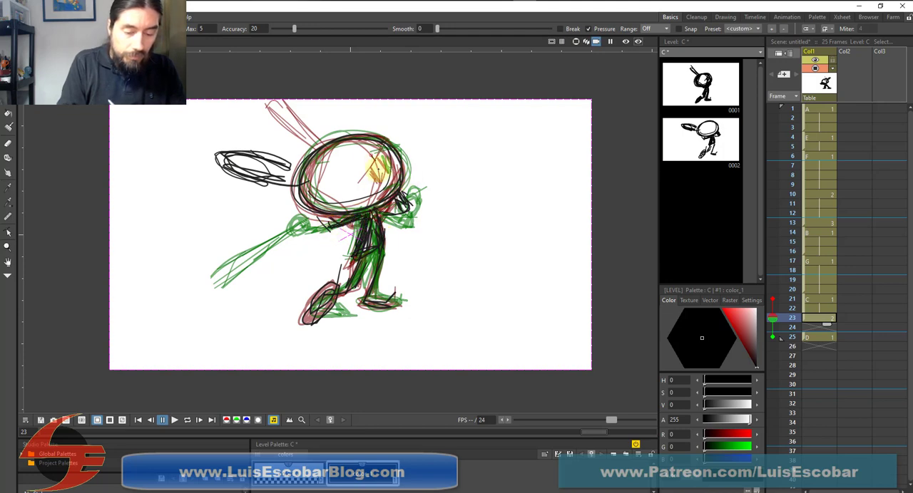
left_click_drag(378, 172, 373, 190)
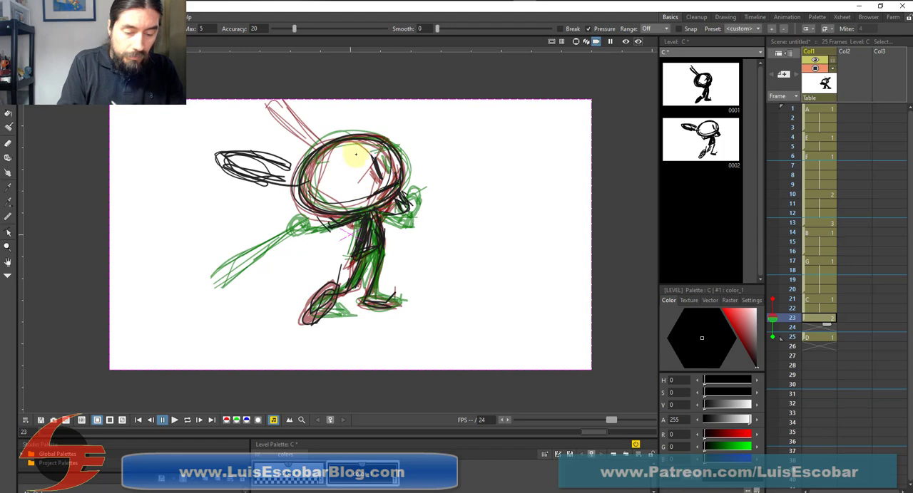
mouse_move(352, 155)
left_mouse_down()
mouse_move(385, 149)
mouse_move(387, 136)
left_mouse_up()
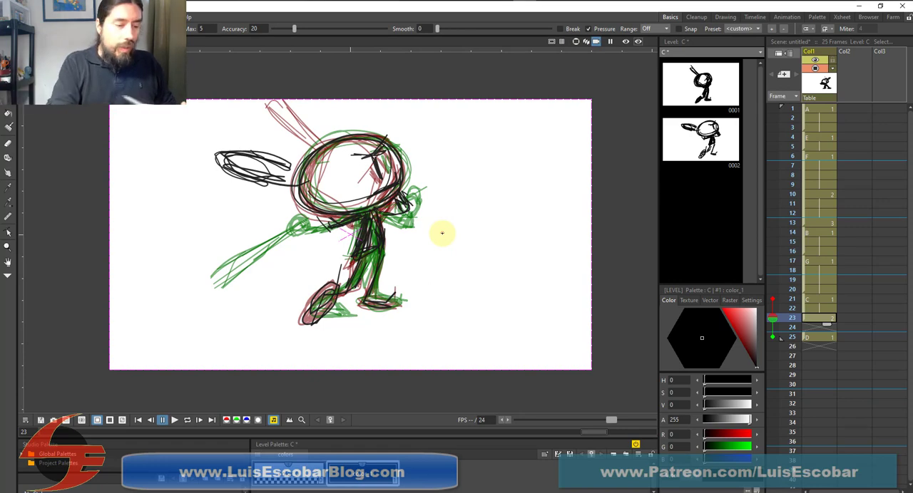
Delete the strokes of the front hand, eyes and brow from the frame 23 drawing
key("s")
key("ctrl+a")
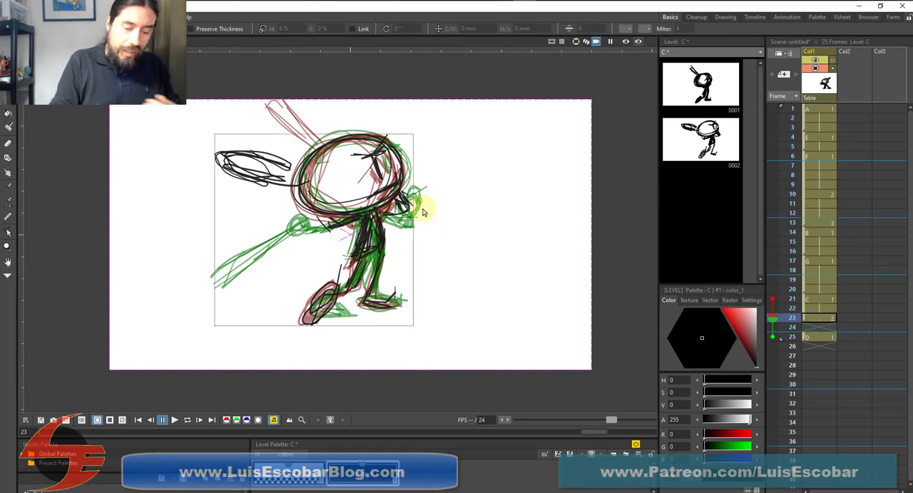
left_click(473, 154)
left_click_drag(404, 204, 404, 202)
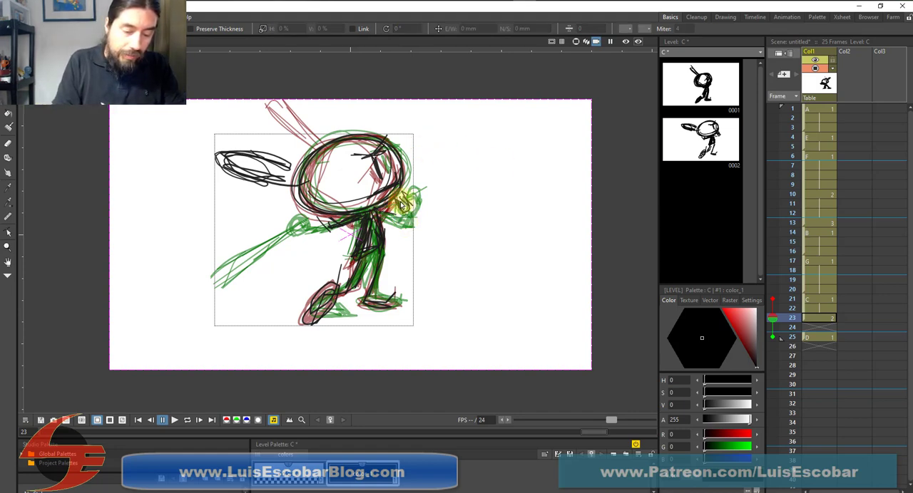
key("ctrl+z")
left_click(404, 200)
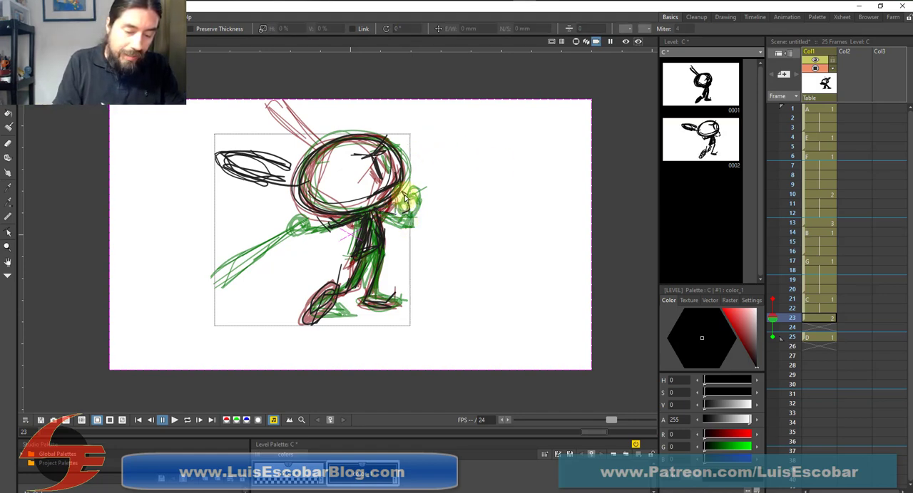
key("Delete")
left_click(379, 169)
key("Delete")
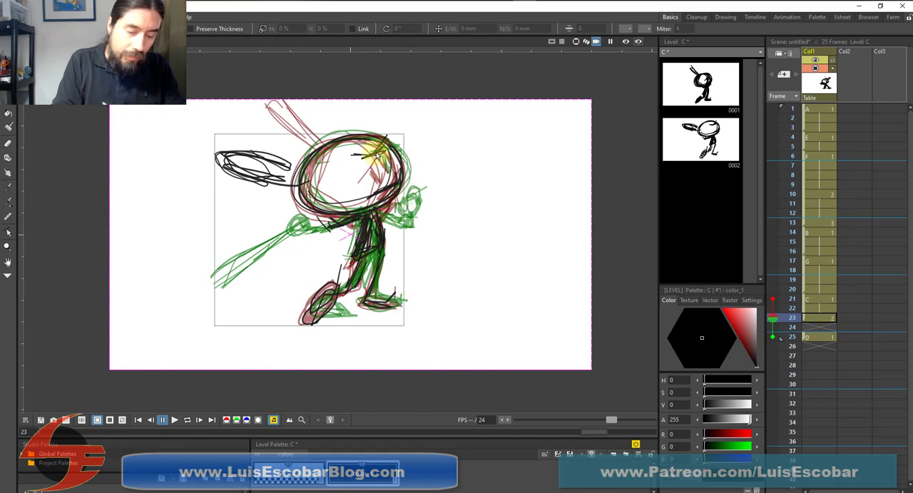
left_click(376, 150)
key("Delete")
left_click(390, 187)
key("Delete")
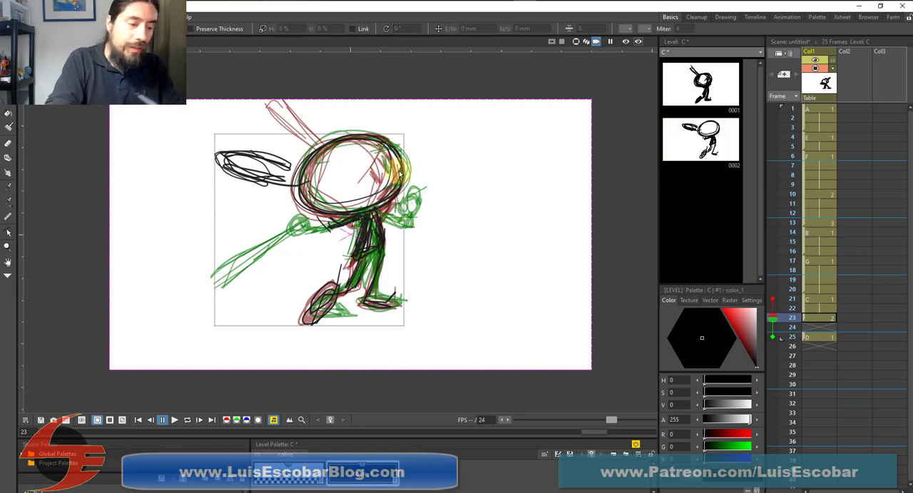
Redraw the eyes and front hand on frame 23, and reinforce the bat and arm outlines
key("b")
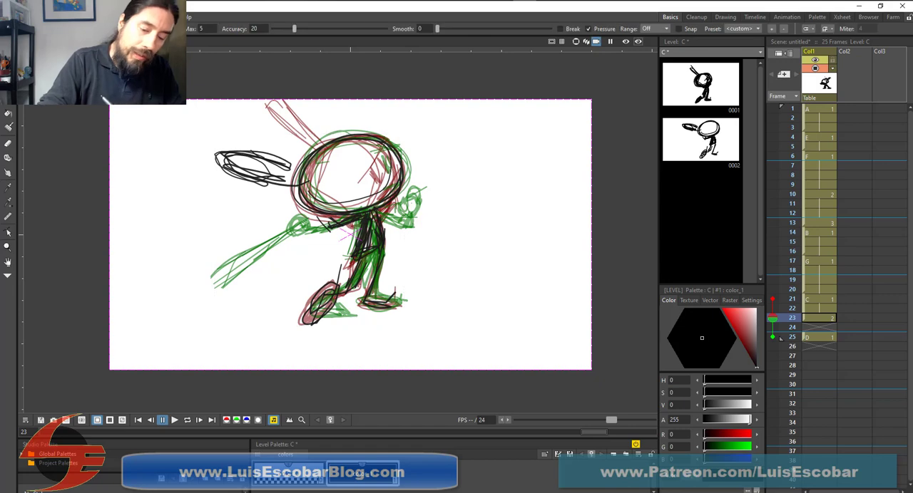
left_click_drag(378, 175, 377, 173)
mouse_move(381, 156)
left_mouse_down()
mouse_move(391, 189)
mouse_move(379, 202)
left_mouse_up()
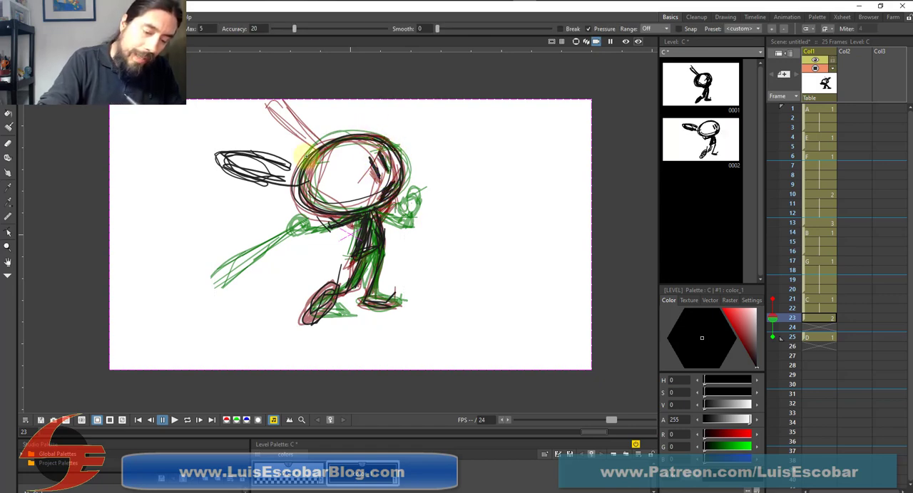
left_click_drag(211, 155, 300, 181)
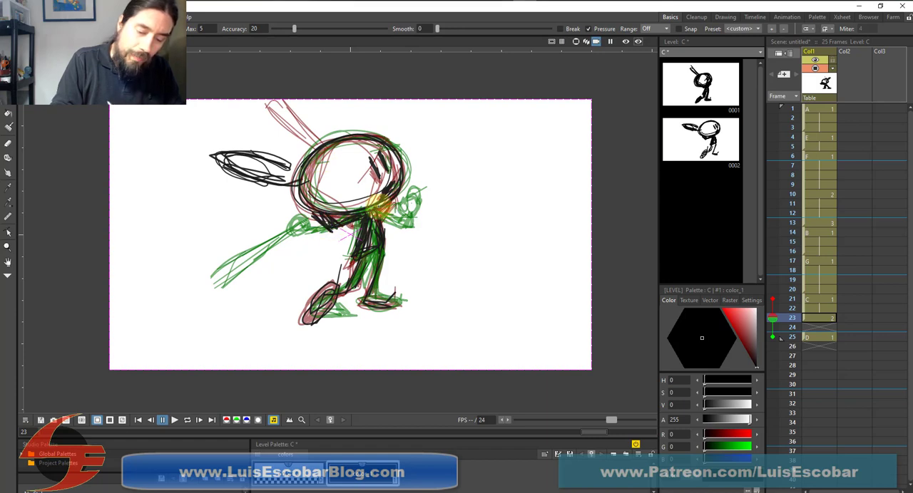
mouse_move(389, 207)
left_mouse_down()
mouse_move(407, 199)
mouse_move(403, 206)
left_mouse_up()
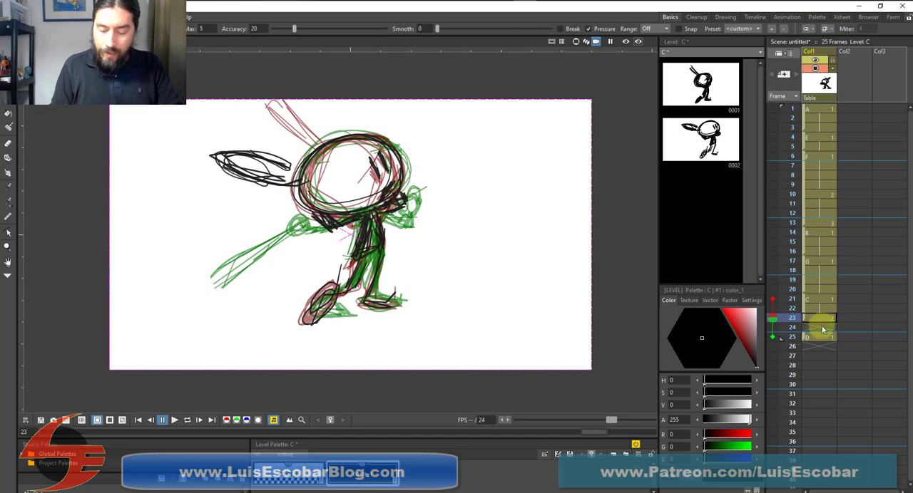
Move drawing D to frame 28, and onion-skin frames 23 and 28 around the empty frame 25
left_click_drag(806, 337, 806, 371)
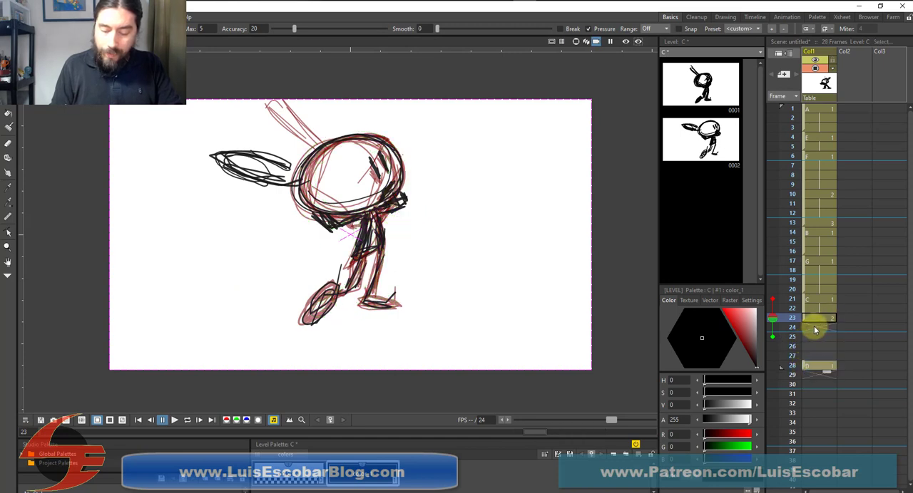
left_click(815, 331)
left_click(817, 336)
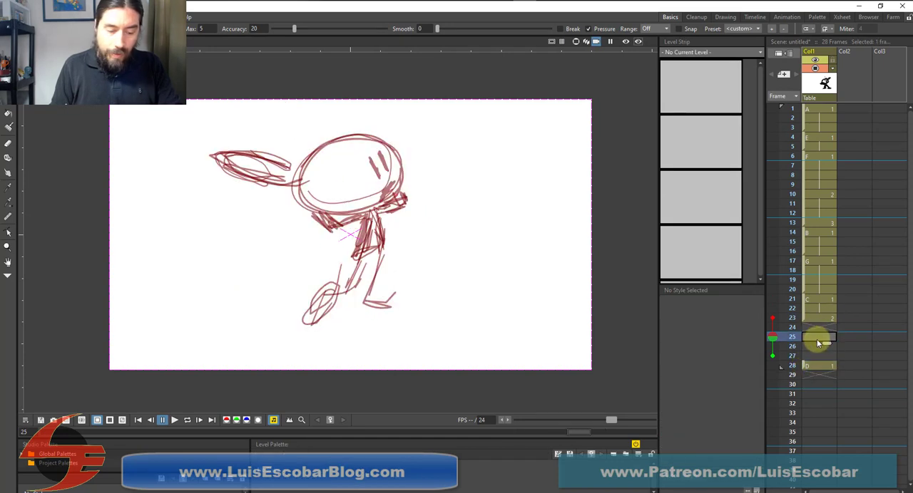
left_click(817, 341)
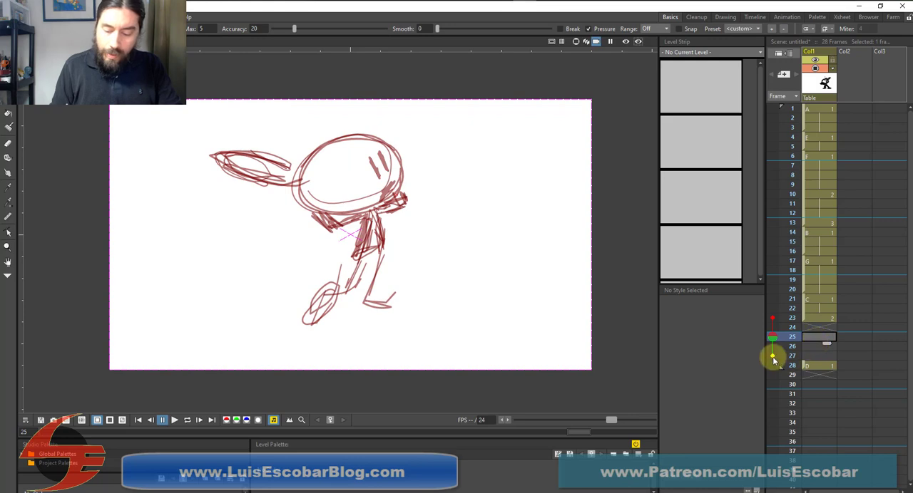
left_click(774, 366)
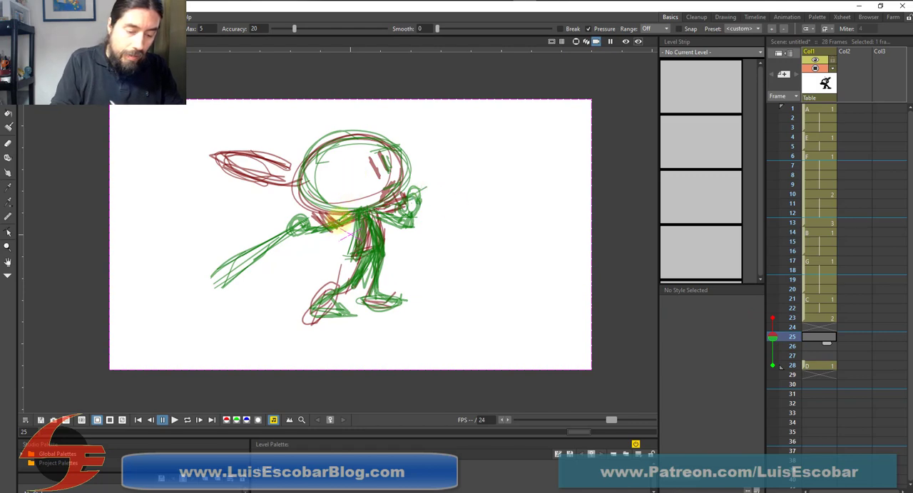
Sketch the in-between on frame 25 with the head, eyes, mouth, lowered bat, arms, torso, legs and feet
mouse_move(345, 215)
left_mouse_down()
mouse_move(315, 224)
mouse_move(359, 213)
mouse_move(329, 223)
mouse_move(295, 214)
mouse_move(297, 227)
mouse_move(253, 223)
mouse_move(226, 246)
mouse_move(194, 249)
mouse_move(291, 223)
mouse_move(283, 221)
mouse_move(329, 230)
mouse_move(389, 207)
mouse_move(376, 203)
mouse_move(401, 215)
left_mouse_up()
mouse_move(375, 141)
left_mouse_down()
mouse_move(363, 134)
mouse_move(320, 143)
mouse_move(410, 175)
mouse_move(381, 125)
left_mouse_up()
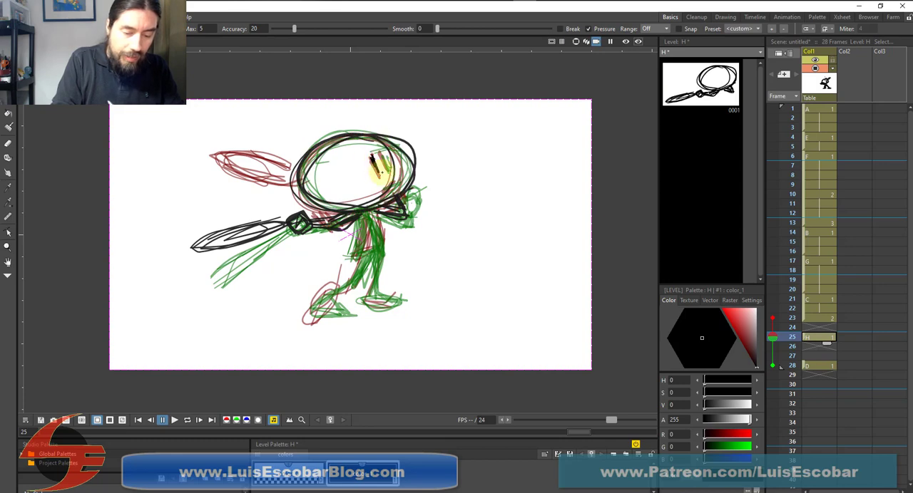
mouse_move(386, 168)
left_mouse_down()
mouse_move(382, 153)
mouse_move(389, 173)
mouse_move(377, 194)
left_mouse_up()
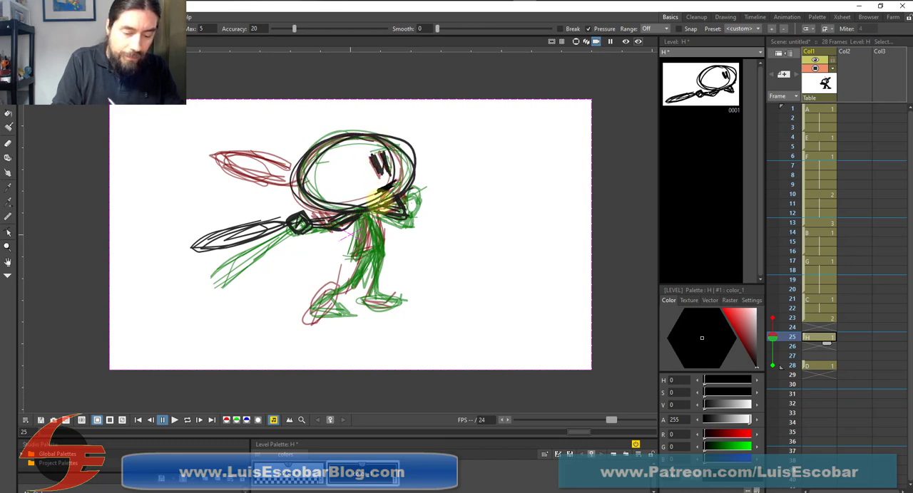
mouse_move(350, 225)
left_mouse_down()
mouse_move(346, 261)
mouse_move(383, 244)
mouse_move(370, 303)
mouse_move(396, 311)
left_mouse_up()
mouse_move(354, 278)
left_mouse_down()
mouse_move(310, 310)
mouse_move(339, 317)
mouse_move(342, 305)
mouse_move(332, 305)
left_mouse_up()
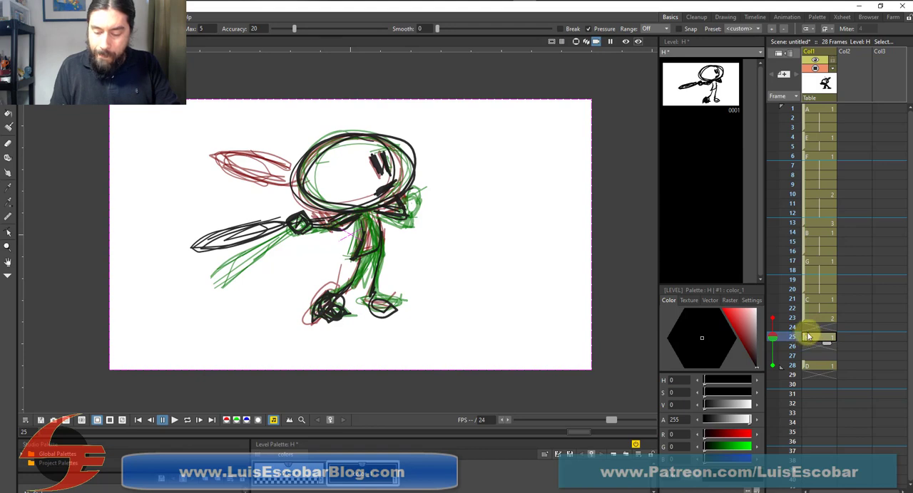
Hold the frame 23 drawing through frame 24, with drawing H on frame 25 and drawing D on frame 29
left_click(814, 318)
left_click_drag(827, 326, 803, 337)
left_click(810, 346)
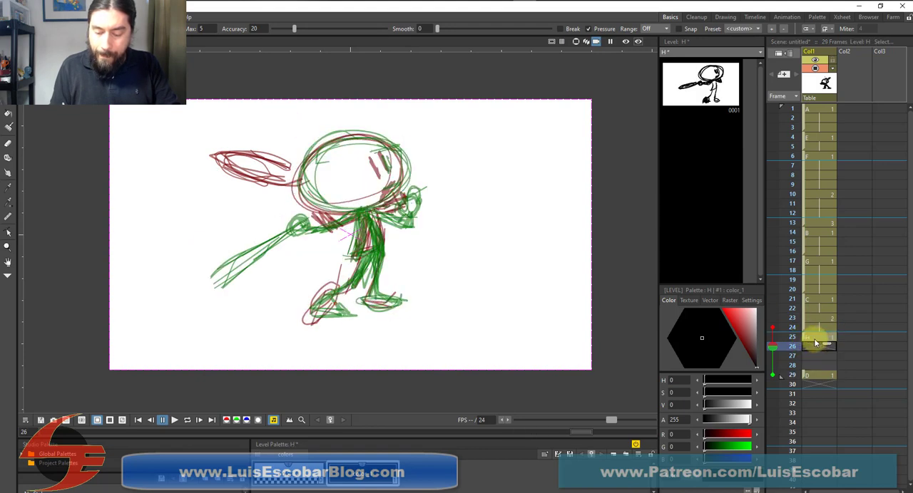
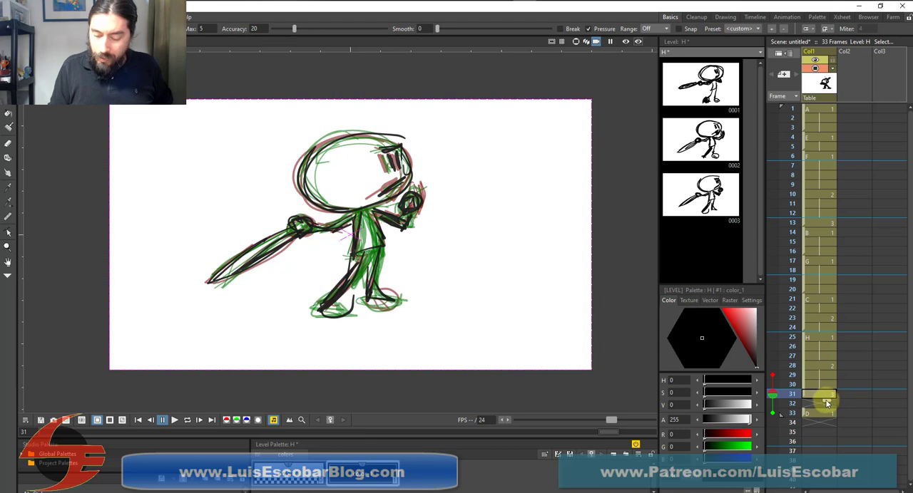
Hold the third H drawing through frame 32 and hold drawing D from frame 33 through frame 40
left_click_drag(825, 402, 826, 414)
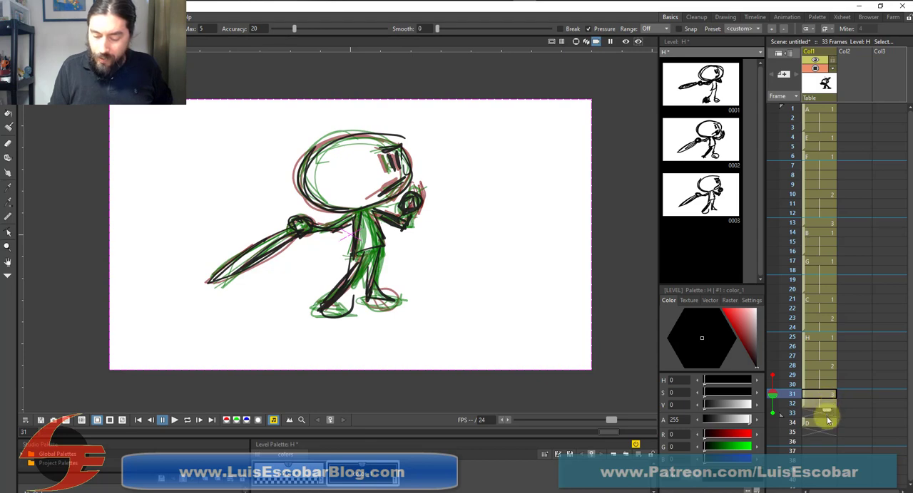
left_click(827, 421)
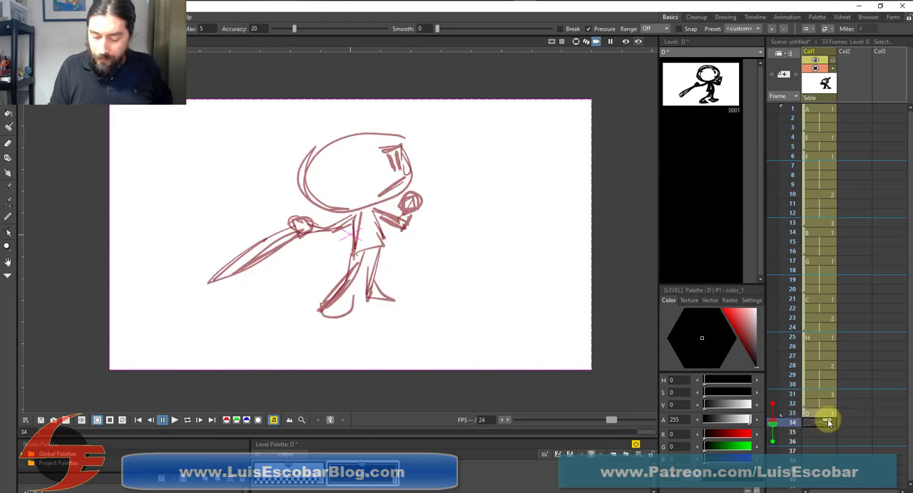
left_click_drag(827, 432, 827, 490)
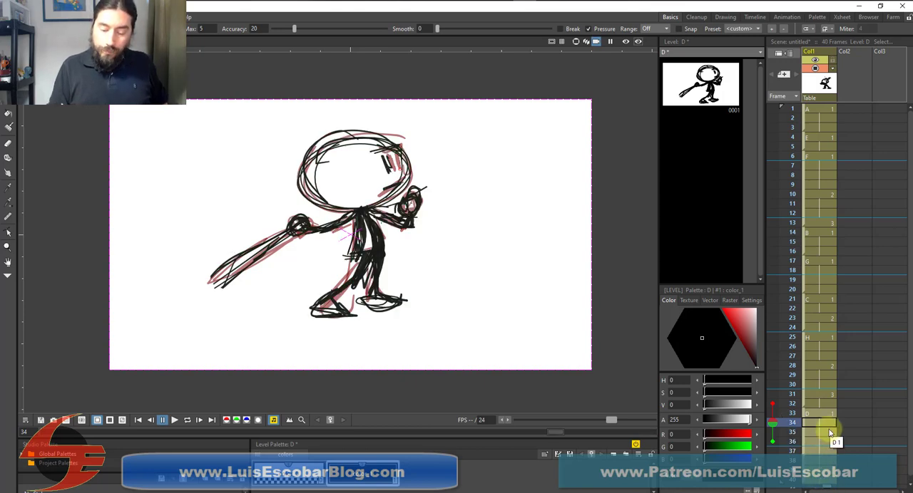
Turn off the onion skins two frames before and after frame 34, and go back to frame 1
left_click(772, 404)
left_click(772, 441)
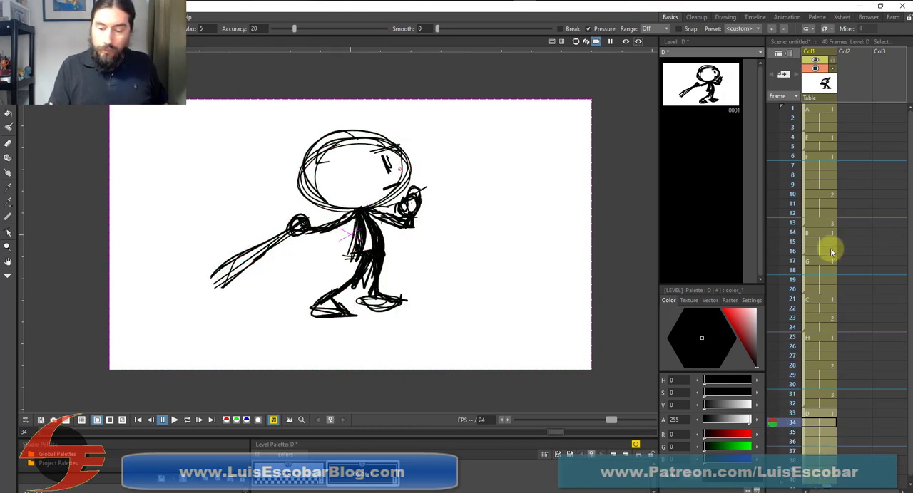
left_click(817, 110)
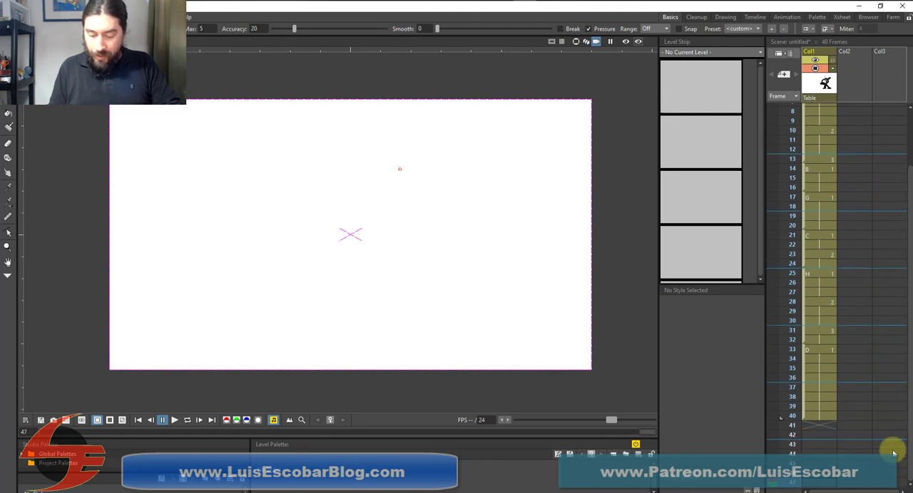
Extend the hold of drawing D through frame 48
left_click(826, 417)
left_click_drag(828, 426, 856, 463)
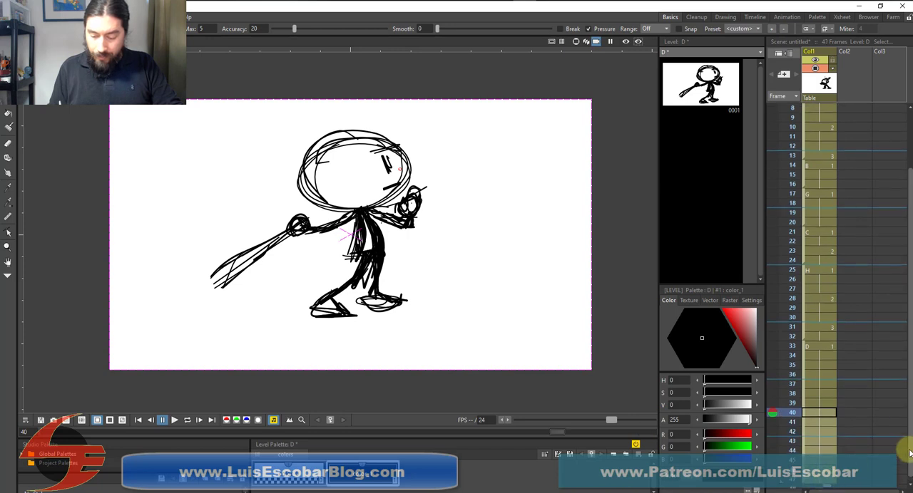
left_click(829, 488)
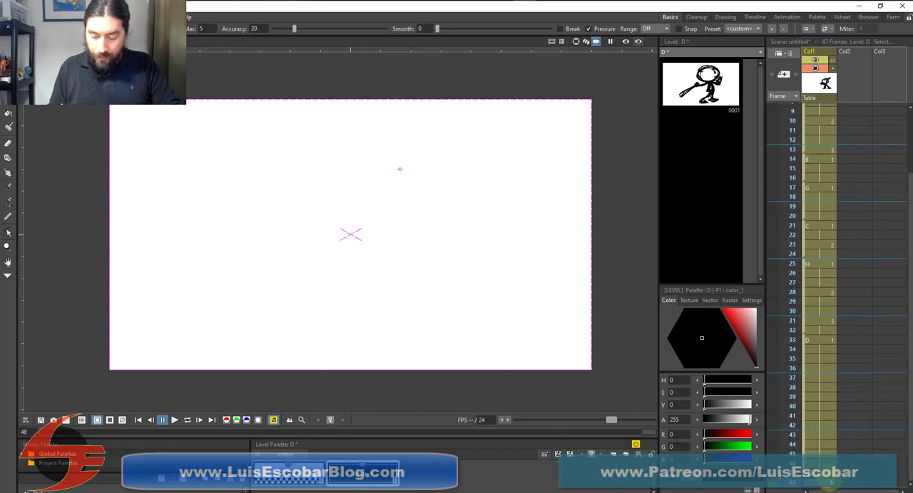
left_click(828, 465)
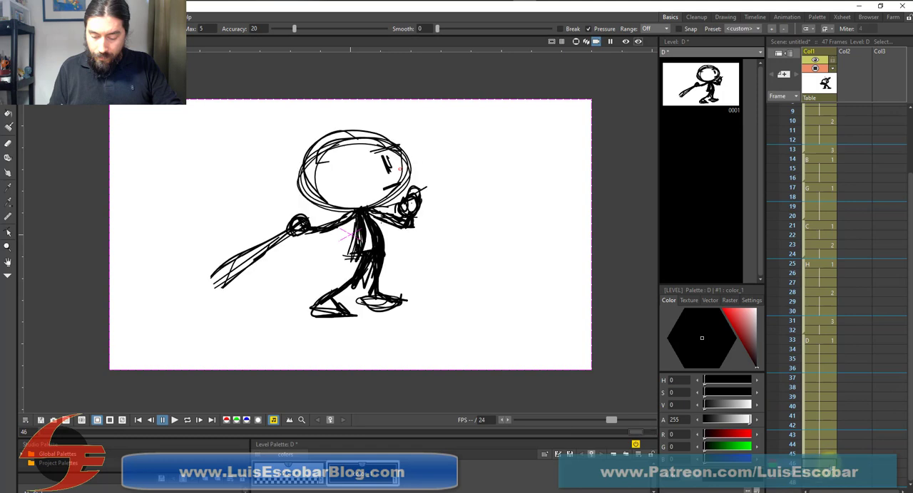
left_click_drag(828, 484, 828, 491)
left_click_drag(909, 466, 910, 485)
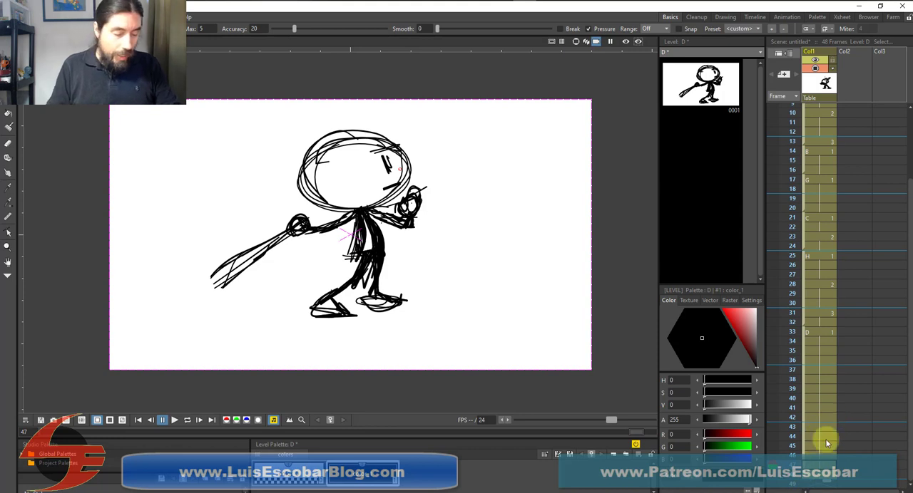
Play the animation, pause it on frame 12, and compare the drawings on frames 9 through 13
left_click(174, 421)
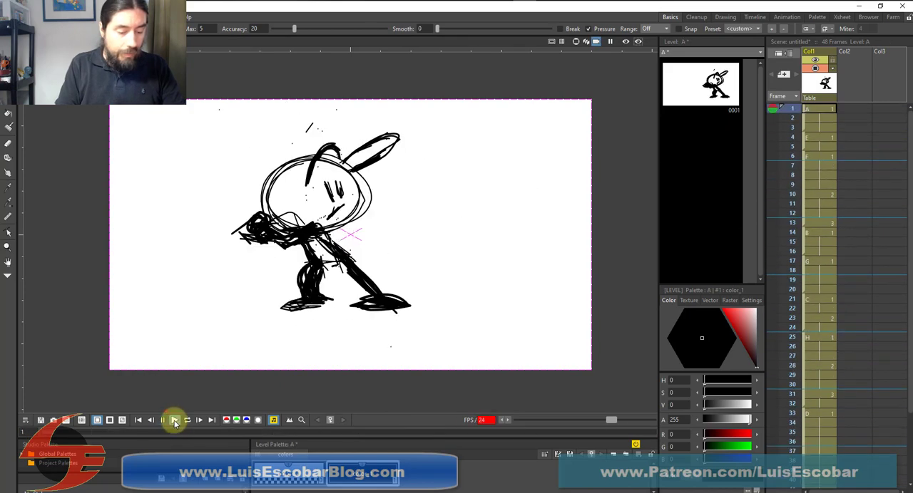
left_click(174, 421)
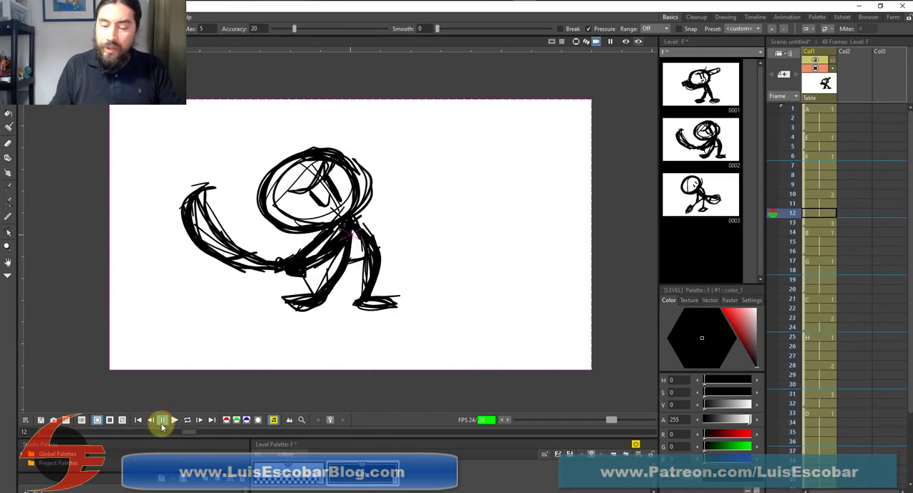
left_click(162, 420)
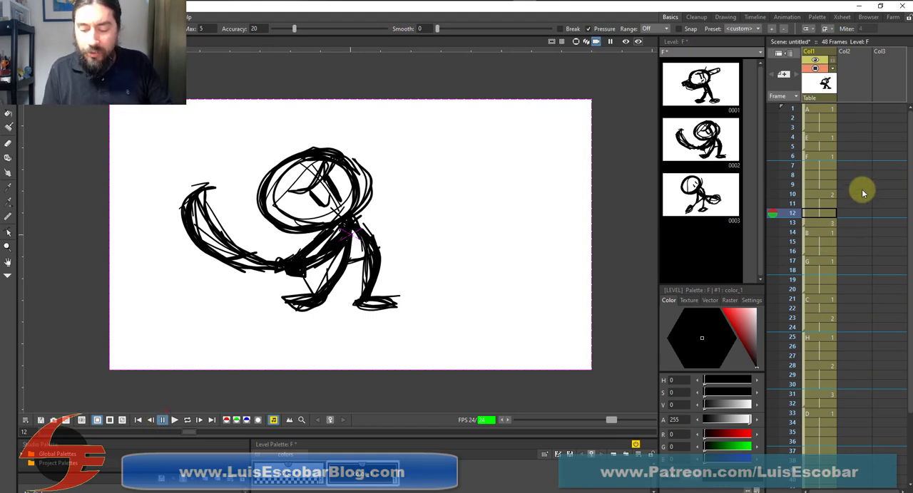
left_click(819, 196)
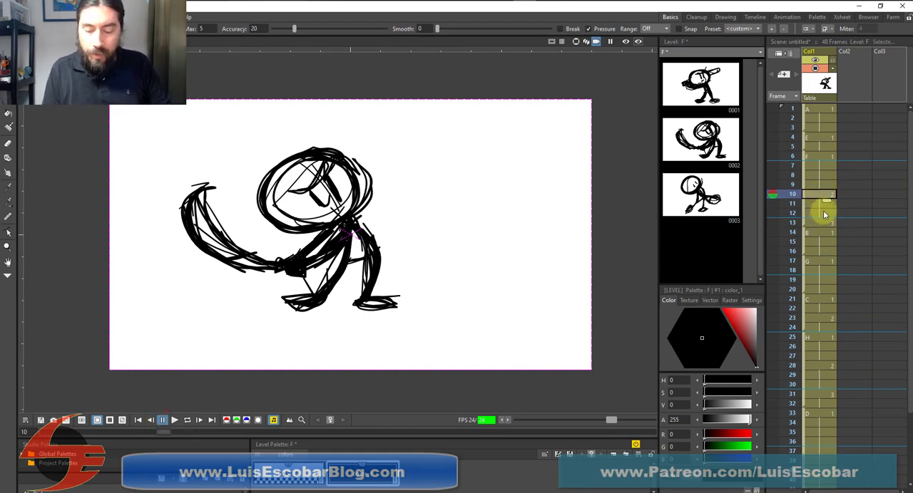
left_click(820, 214)
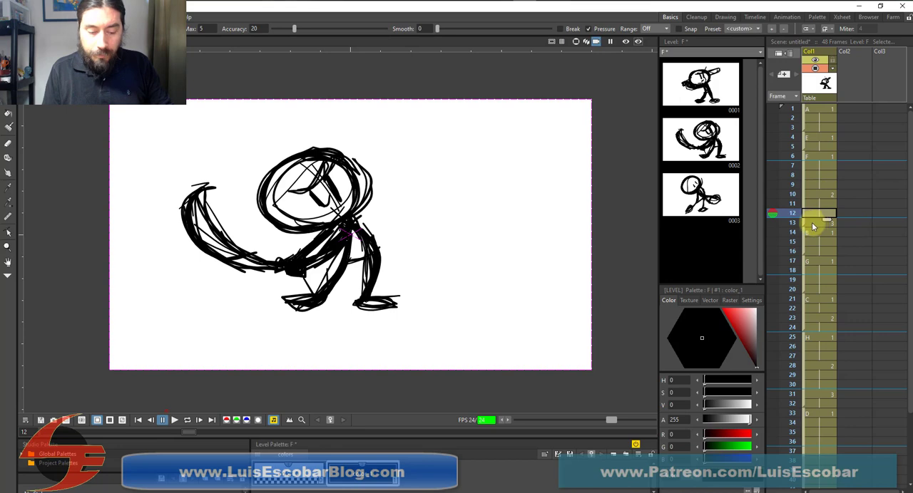
left_click(813, 225)
left_click(819, 195)
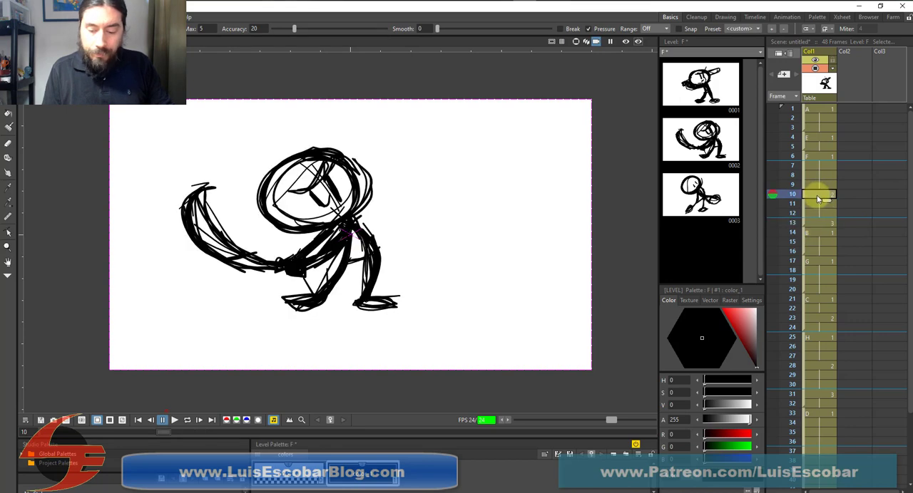
left_click(821, 184)
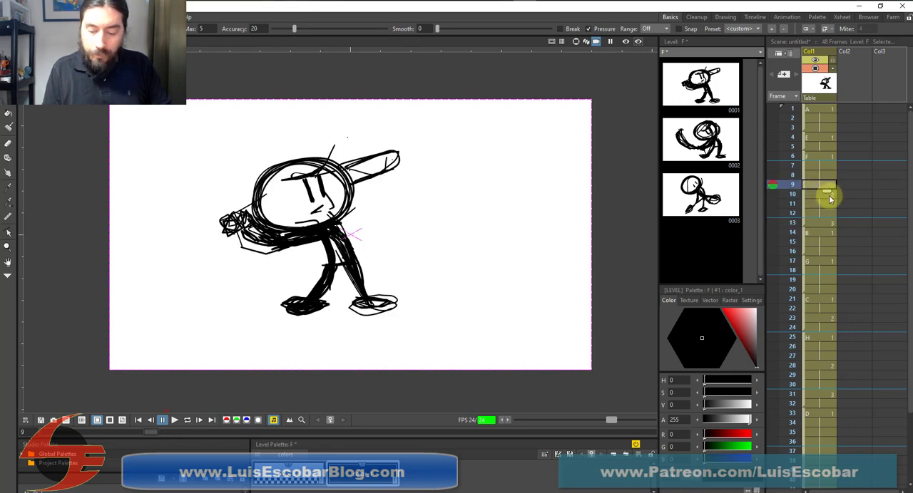
left_click(826, 213)
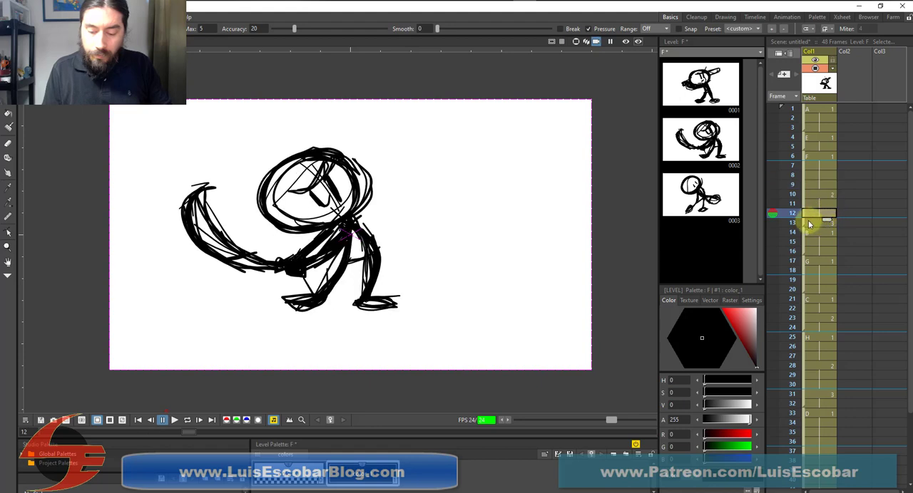
left_click(805, 223)
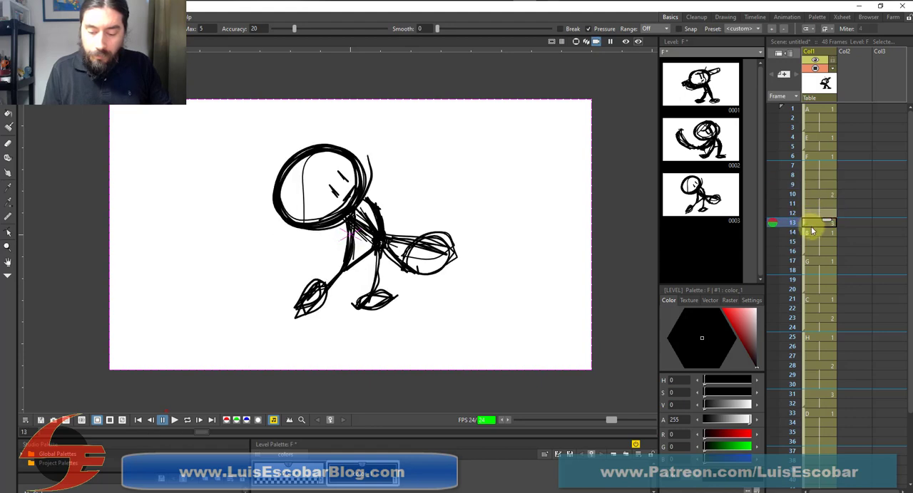
Clear the held second F drawing from frame 12 and move the third F drawing there from frame 13
left_click(816, 213)
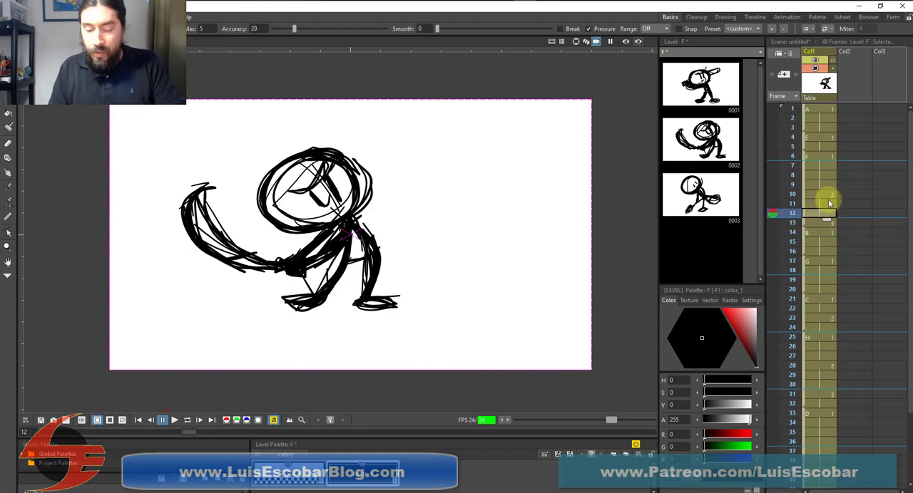
key("Delete")
left_click_drag(806, 224, 805, 217)
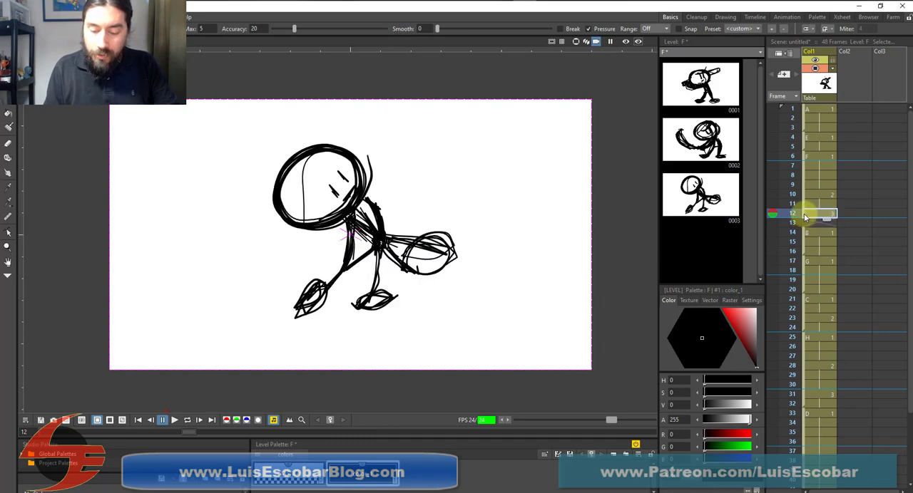
left_click(806, 233)
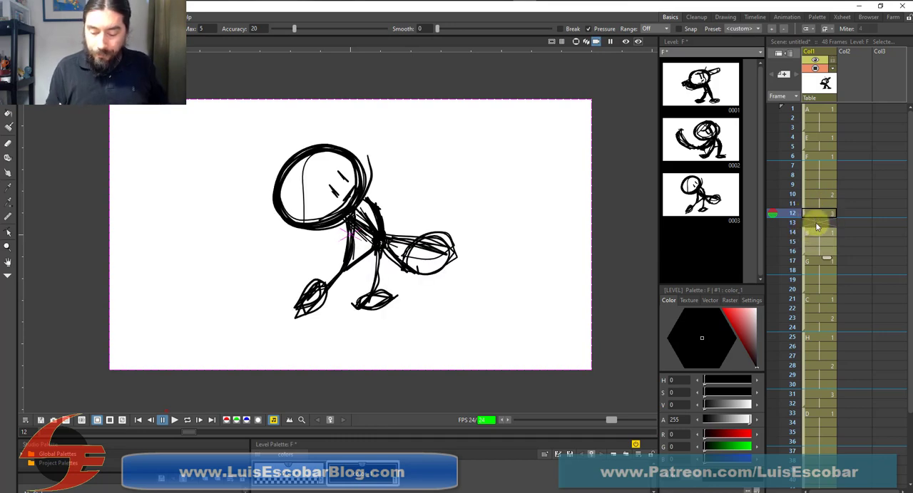
scroll(896, 403, "down", 2)
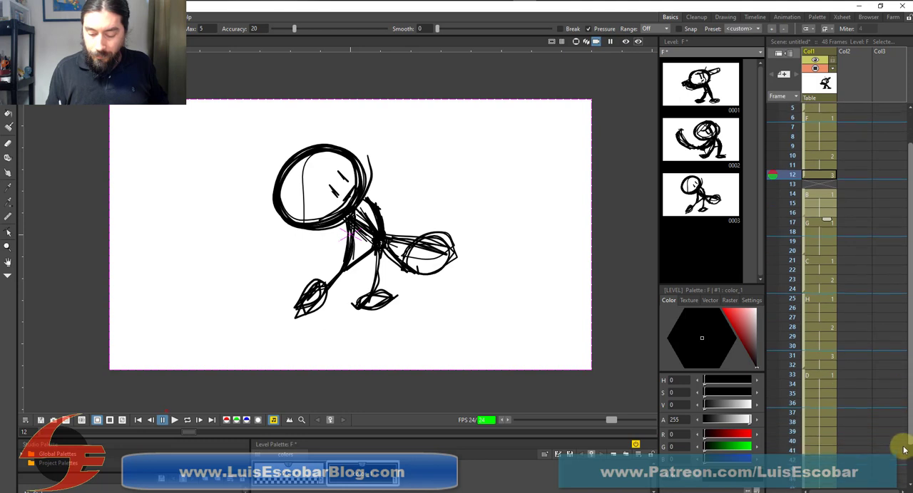
scroll(903, 449, "down", 2)
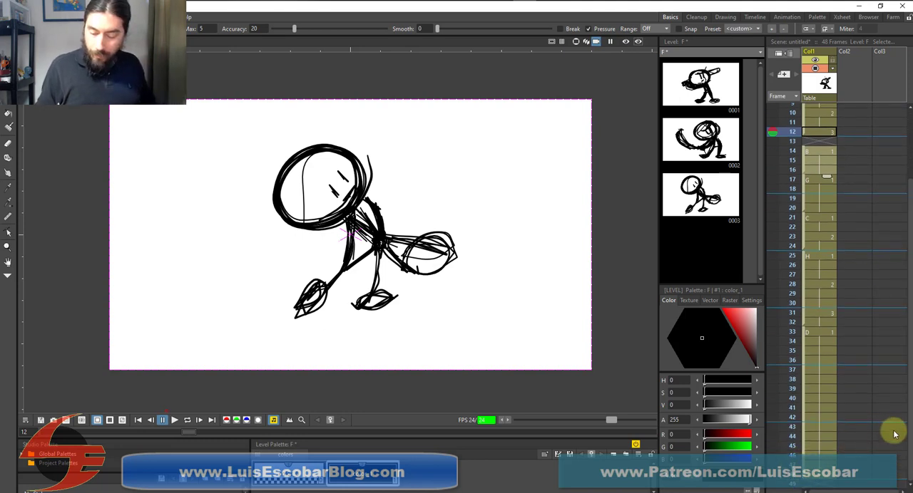
left_click(805, 472)
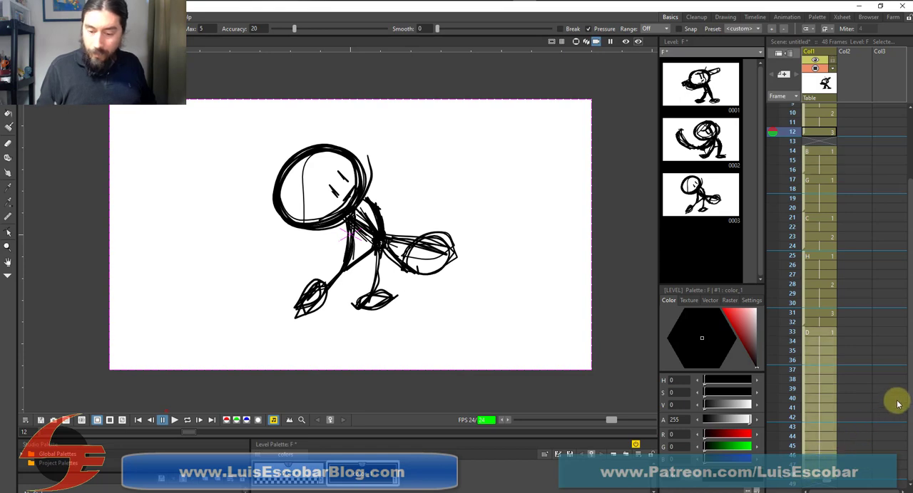
left_click_drag(909, 229, 874, 139)
Step back and forth through frames 3 to 12 to examine the timing of drawings A, E and F
left_click(822, 158)
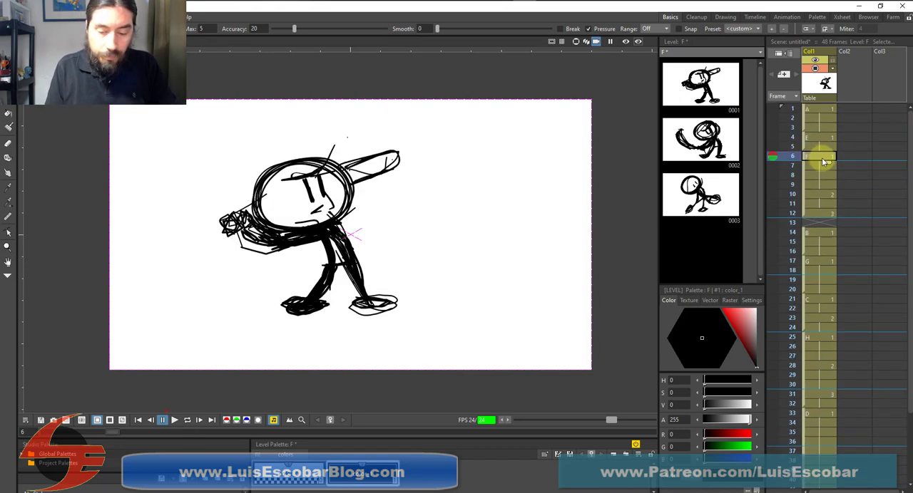
left_click(816, 174)
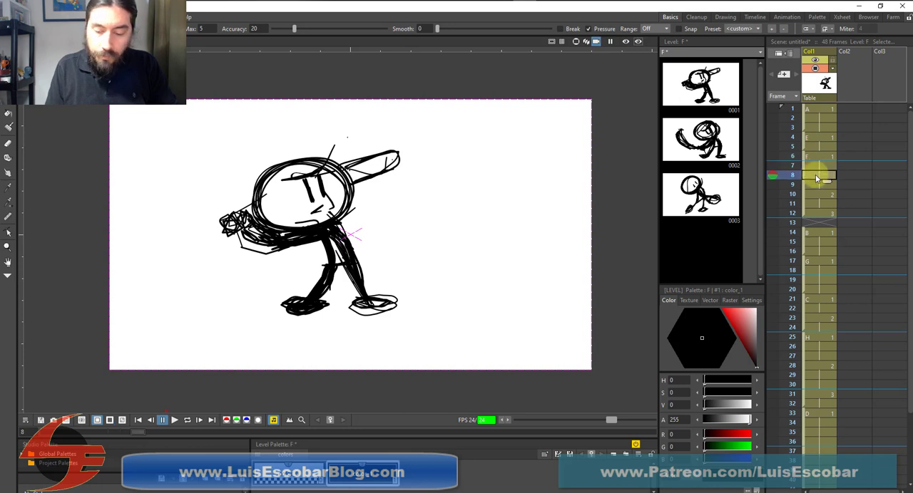
left_click(821, 212)
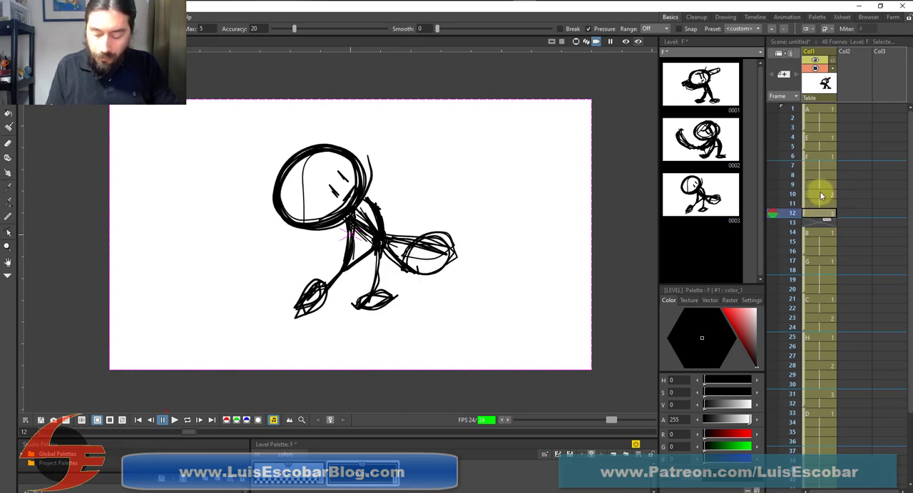
key("Up")
key("Up")
key("Up")
key("Up")
key("Up")
key("Up")
key("Up")
key("Up")
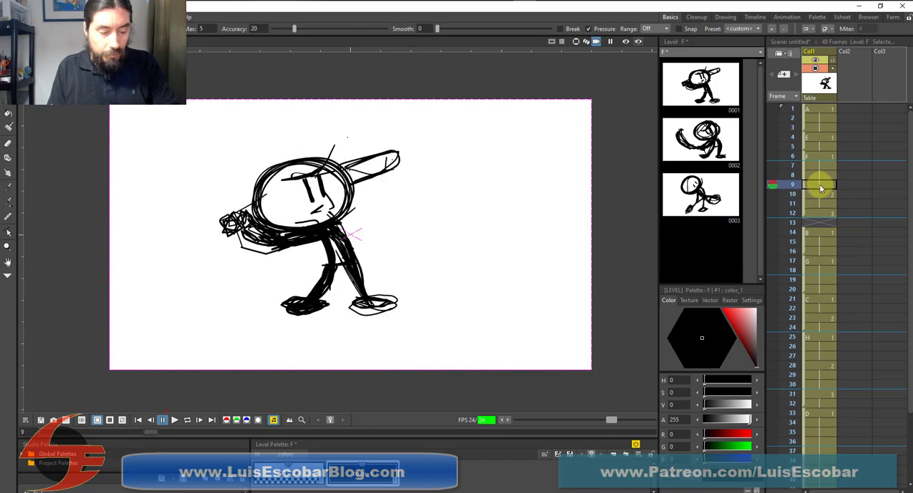
key("Up")
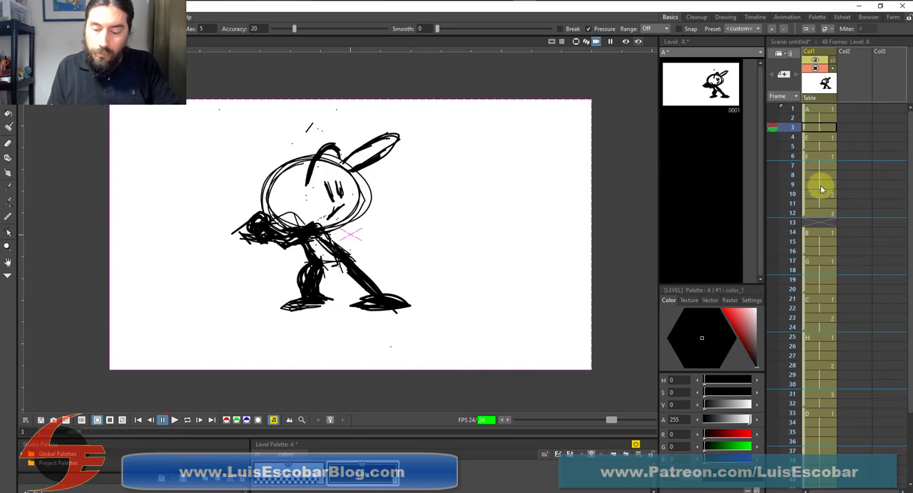
key("Down")
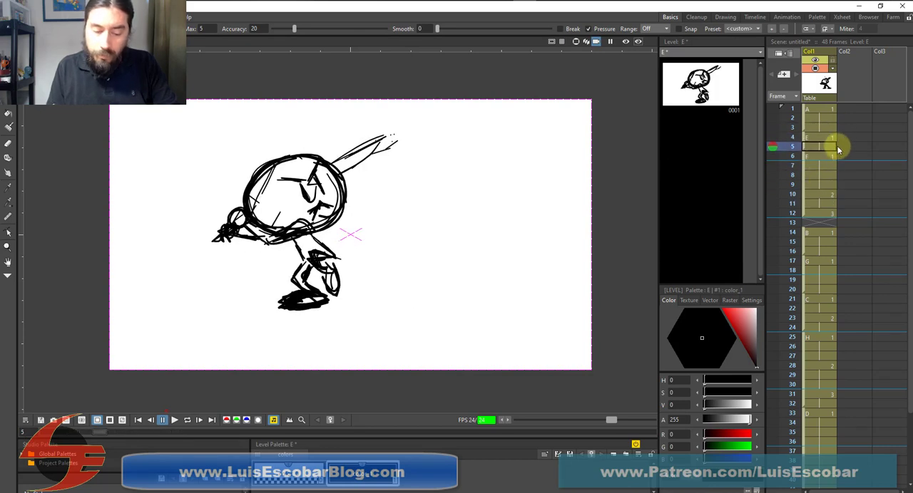
left_click(836, 156)
key("Down")
key("Down")
key("Down")
key("Down")
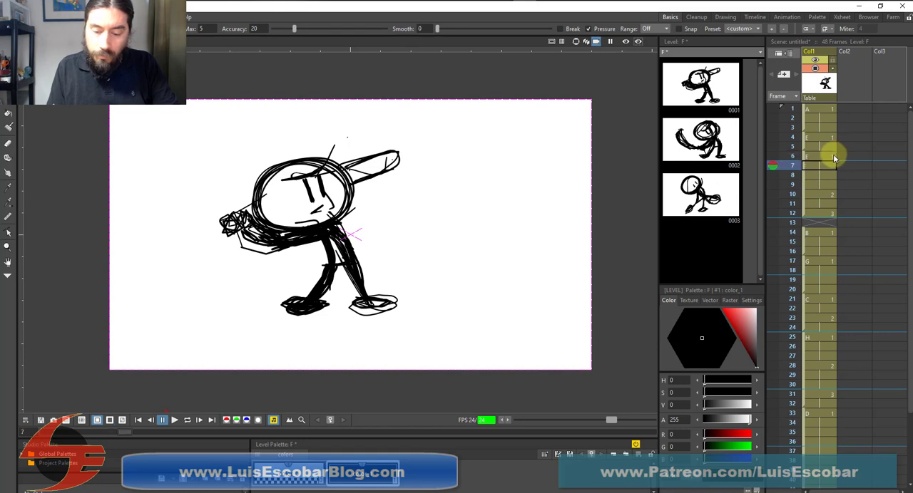
key("Up")
key("Up")
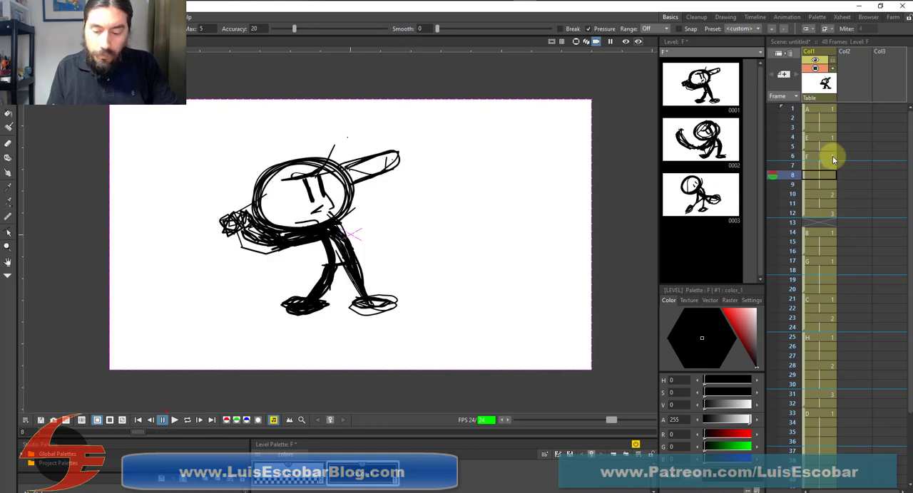
Trim the first F drawing's hold to frames 6 and 7, and move the second F drawing to frame 8
key("Down")
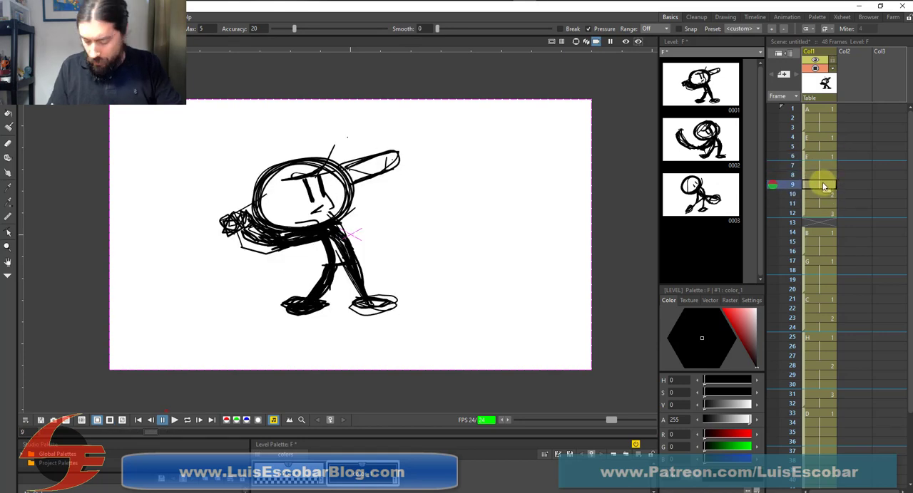
key("Delete")
key("Up")
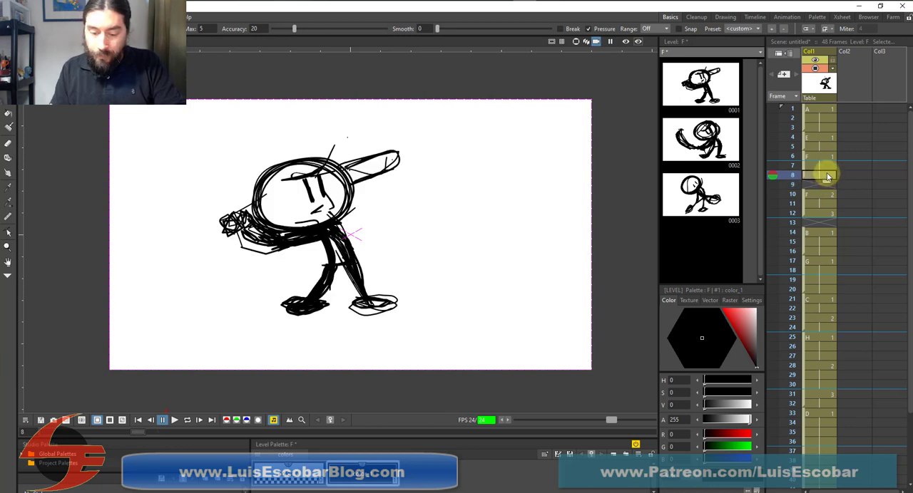
key("Delete")
left_click(823, 195)
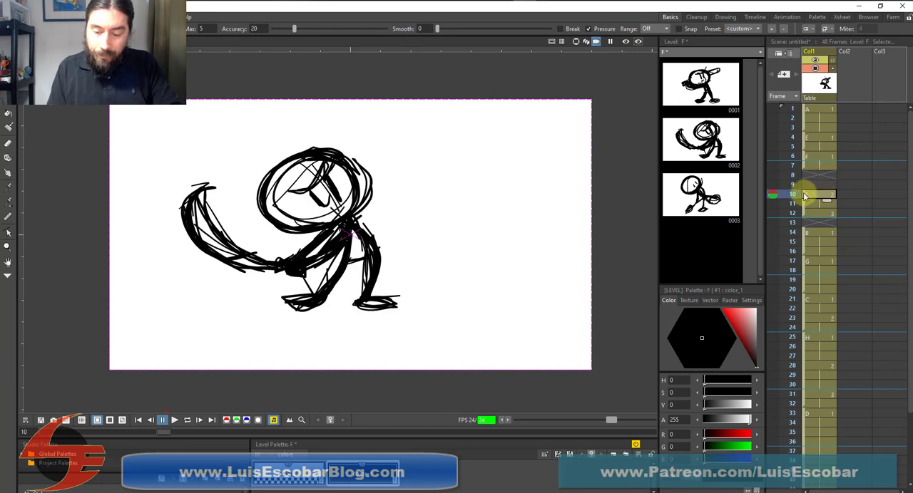
left_click_drag(804, 195, 815, 177)
Clear the leftover second F exposures, hold that drawing through frame 9, and move the third F drawing to frame 10
left_click(807, 204)
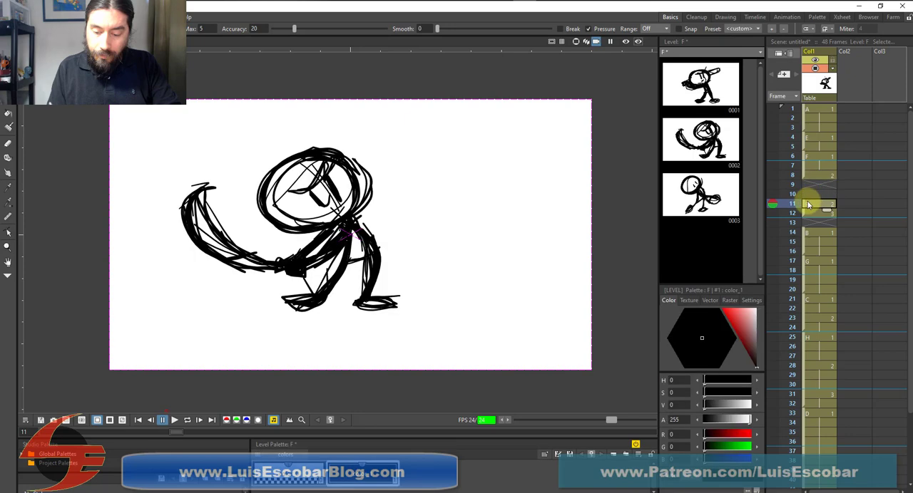
key("Delete")
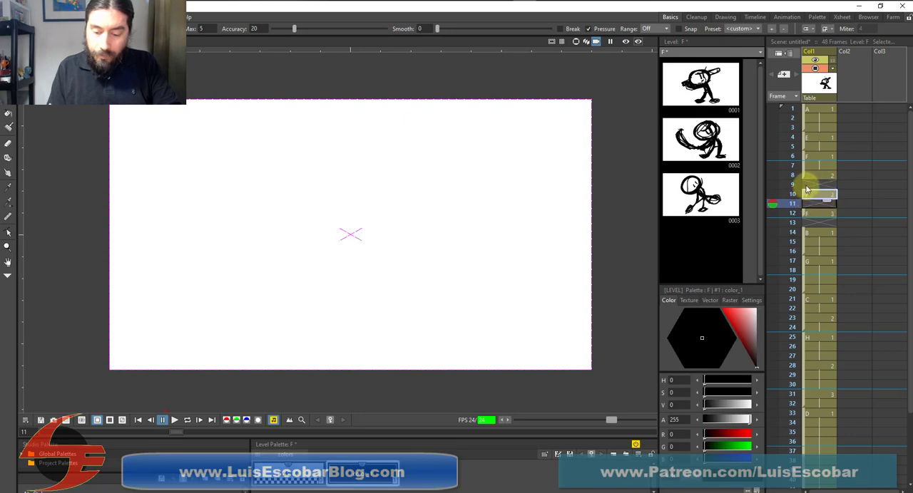
left_click(815, 186)
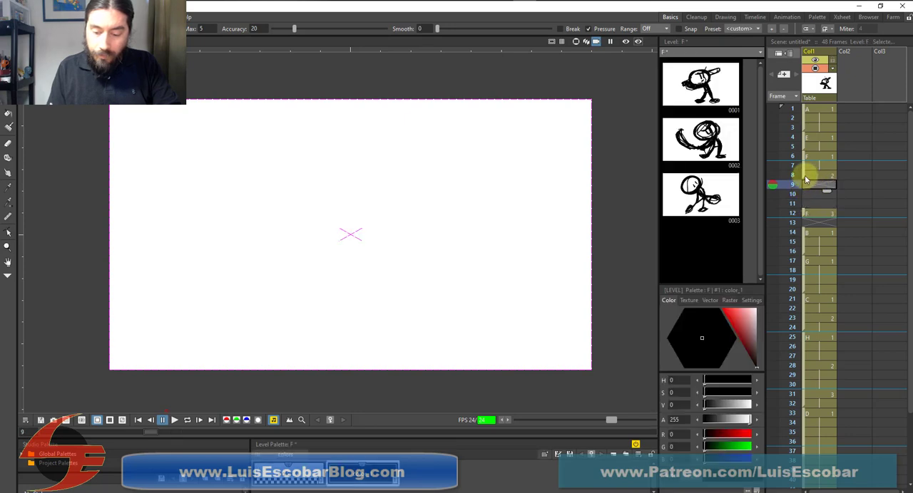
left_click(810, 211)
mouse_move(806, 210)
left_mouse_down()
mouse_move(805, 195)
mouse_move(827, 186)
mouse_move(821, 190)
left_mouse_up()
left_click(821, 177)
left_click(816, 198)
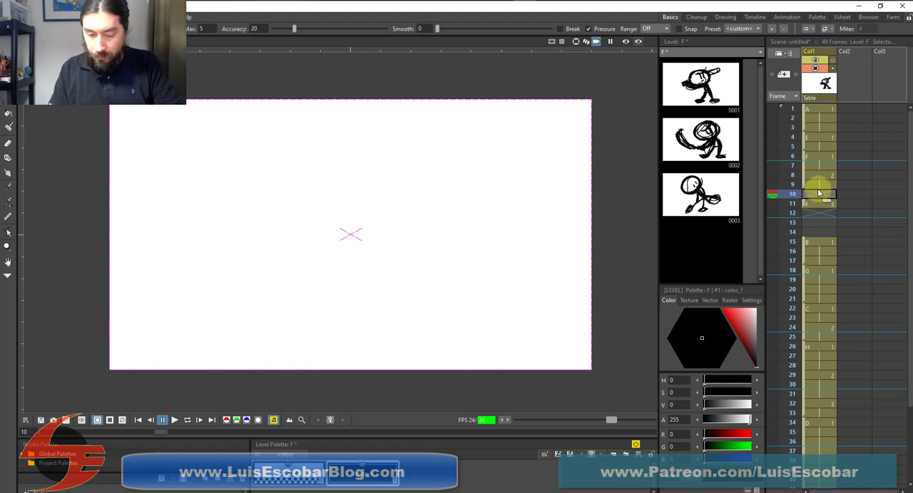
left_click(804, 193)
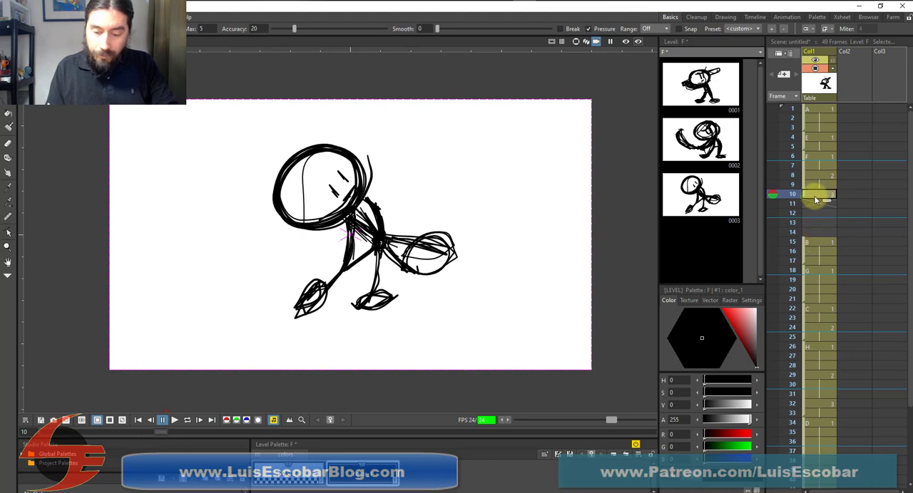
Step back and forth through the frames around 8 to 11 to examine the timing of the second and third F drawings
key("Up")
key("Up")
key("Up")
key("Up")
key("Up")
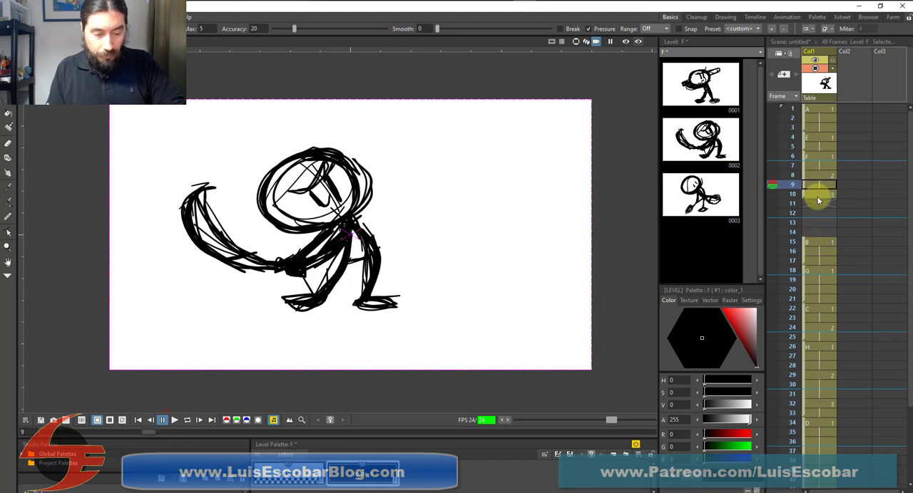
key("Down")
key("Down")
key("Down")
key("Down")
key("Down")
key("Down")
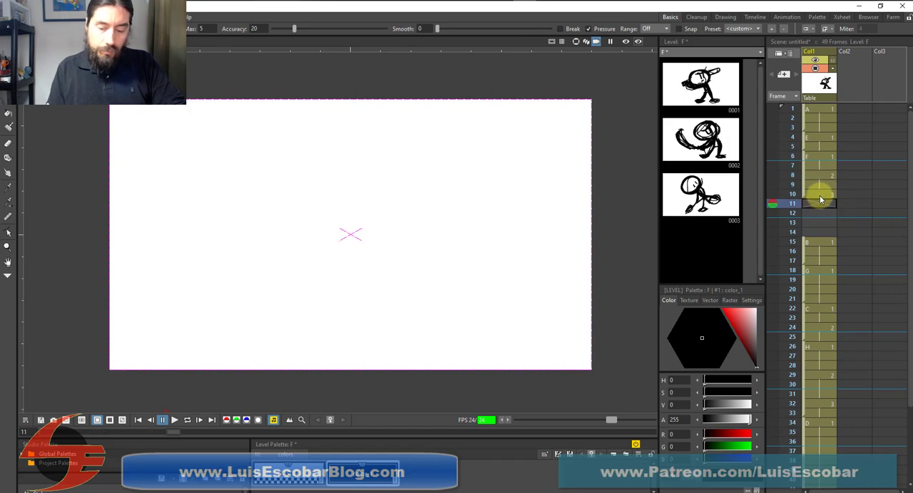
key("Up")
key("Up")
key("Down")
key("Down")
key("Down")
key("Down")
key("Down")
key("Down")
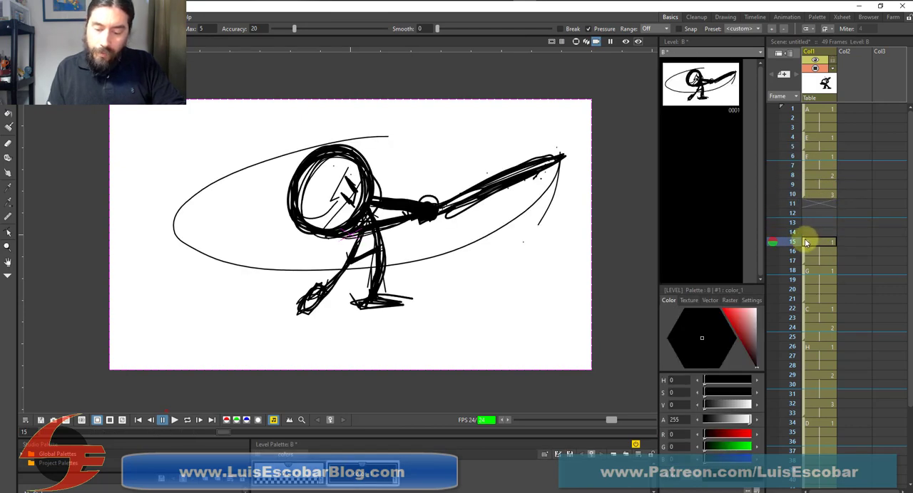
Move drawing B with its three-frame hold to start on frame 11, and check the transitions from F and into G
left_click_drag(806, 243, 807, 204)
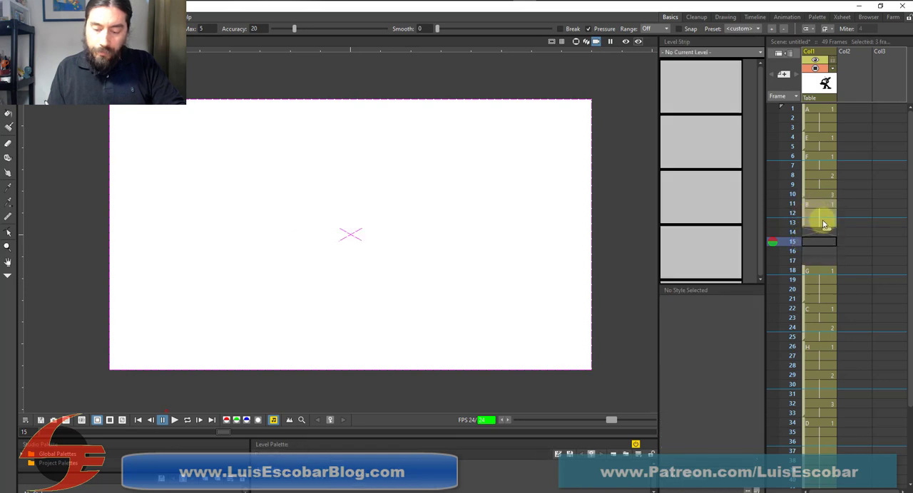
key("Up")
key("Up")
key("Up")
key("Up")
key("Up")
key("Down")
key("Down")
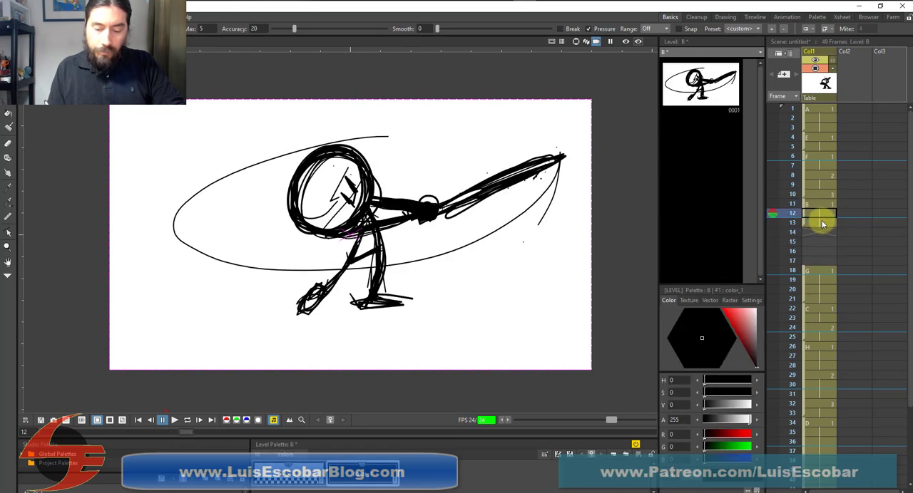
key("Down")
key("Down")
key("Down")
key("Down")
key("Down")
key("Down")
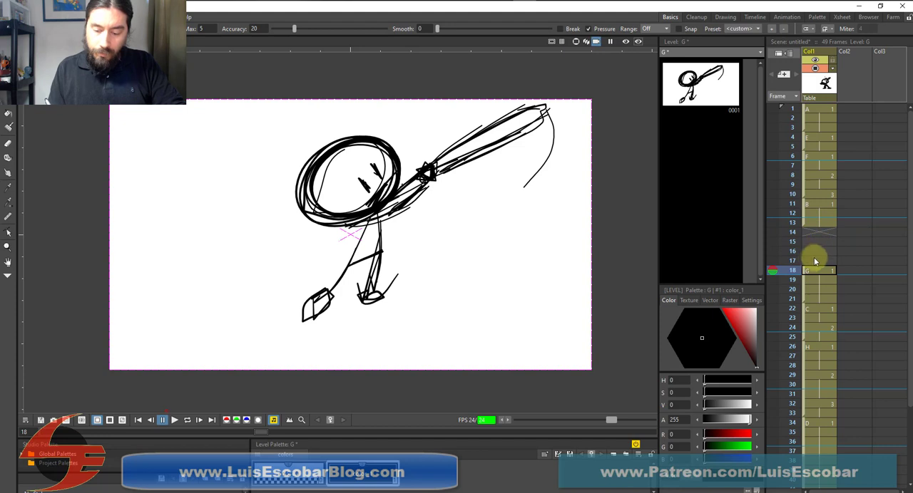
Close the remaining gaps by moving the G exposures to frame 14, C to frame 18, H to frame 22 and D to frame 30
left_click_drag(805, 272, 807, 231)
left_click(805, 309)
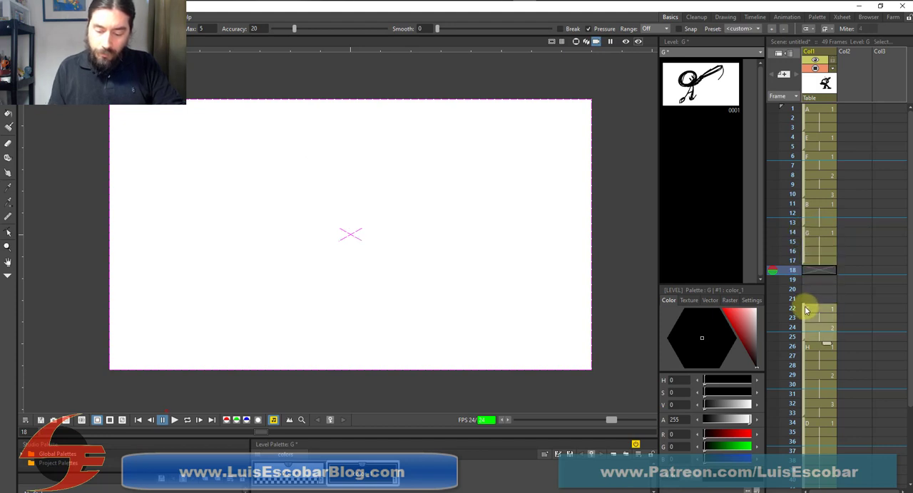
left_click_drag(806, 308, 804, 270)
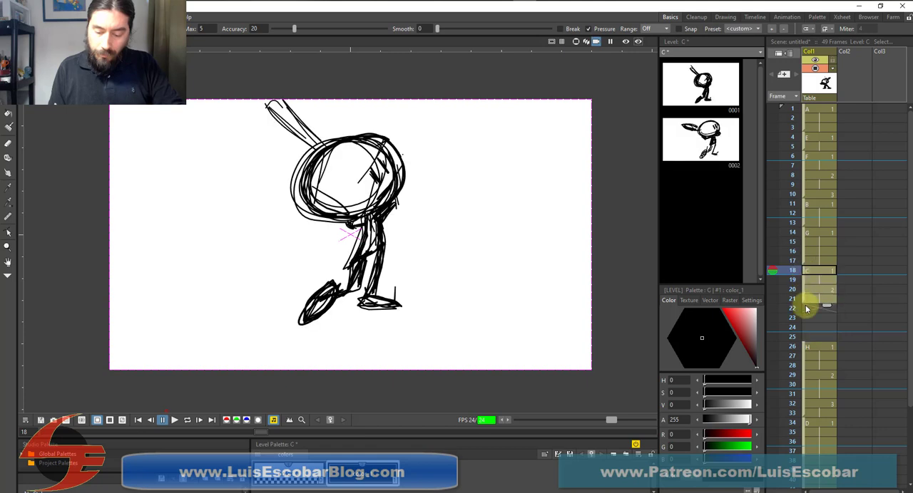
left_click(803, 339)
left_click_drag(803, 339, 805, 310)
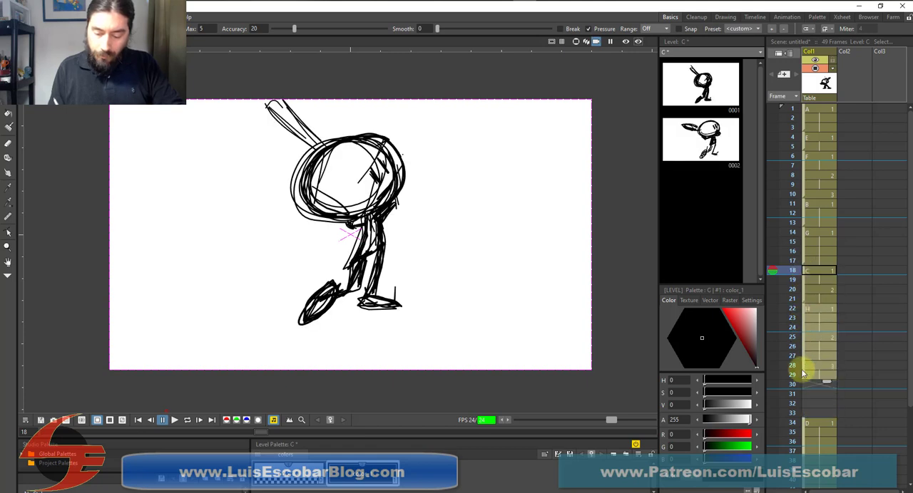
left_click(804, 421)
left_click_drag(804, 417, 805, 378)
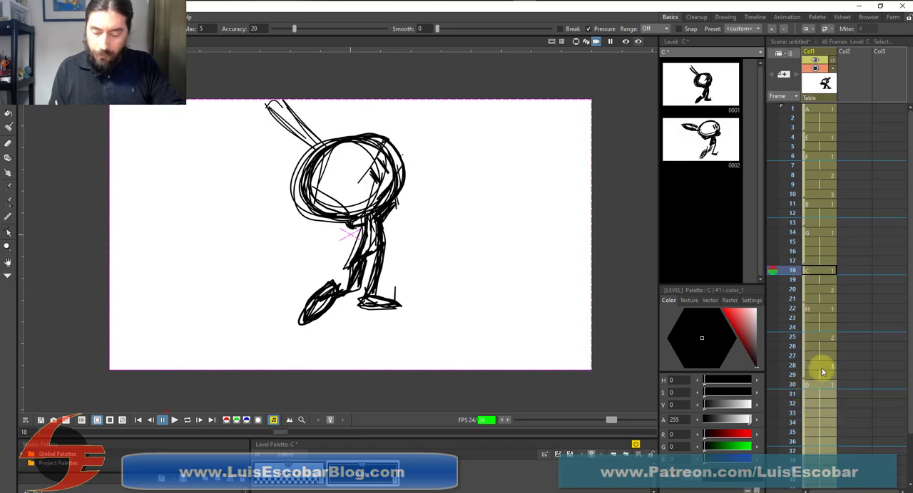
scroll(909, 351, "down", 2)
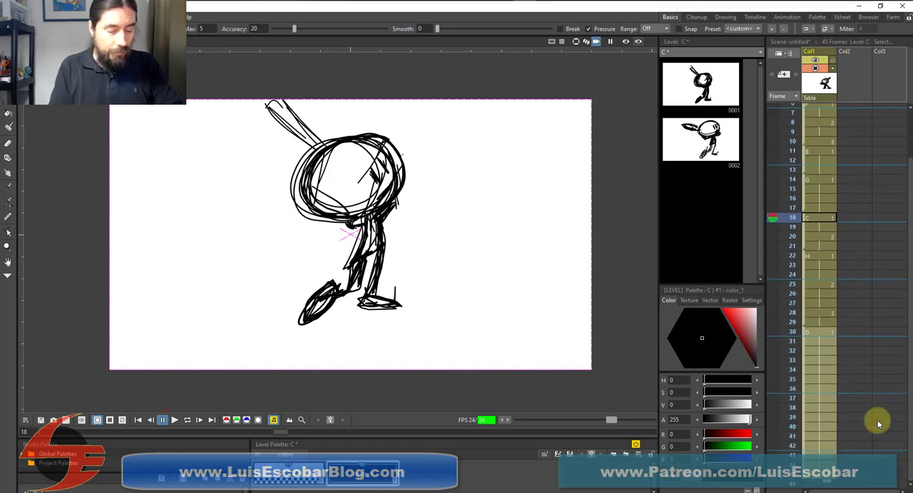
Play the tightened swing, loop it to review the timing, and stop the playback
left_click(175, 422)
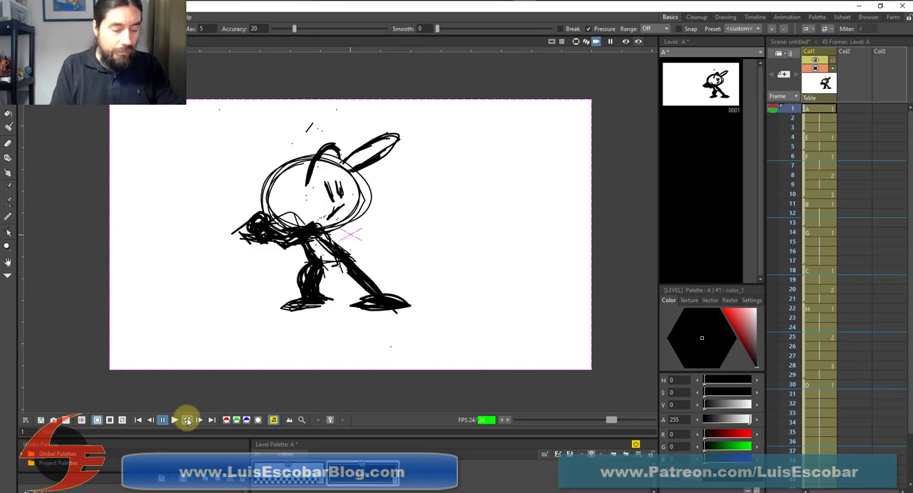
left_click(186, 421)
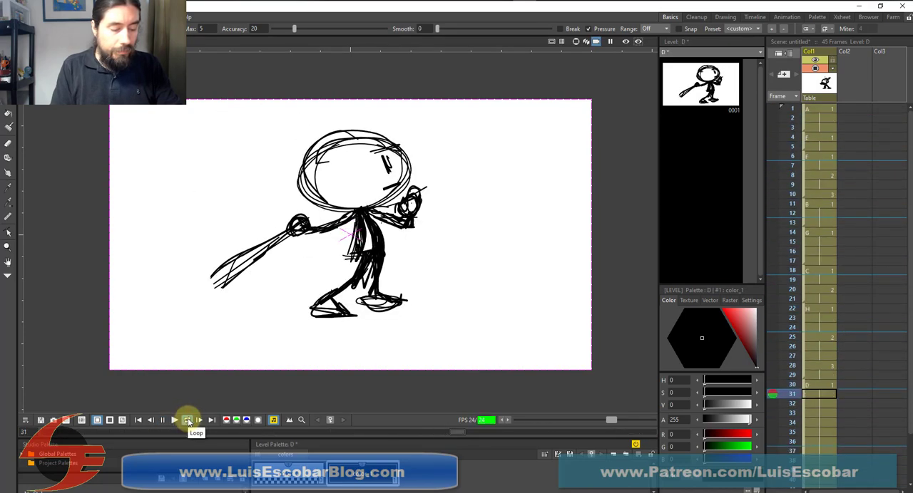
left_click(189, 422)
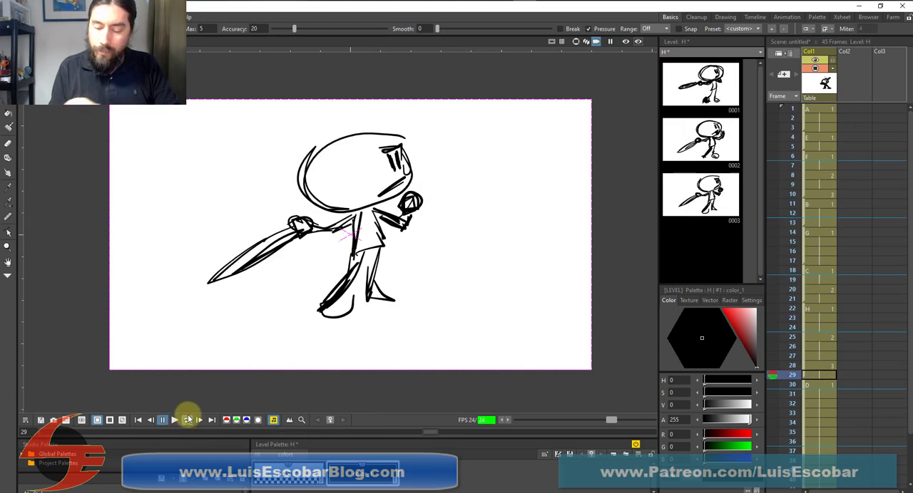
Shorten drawing G's hold to frames 14 and 15, and move the C drawings to start on frame 16
left_click(818, 252)
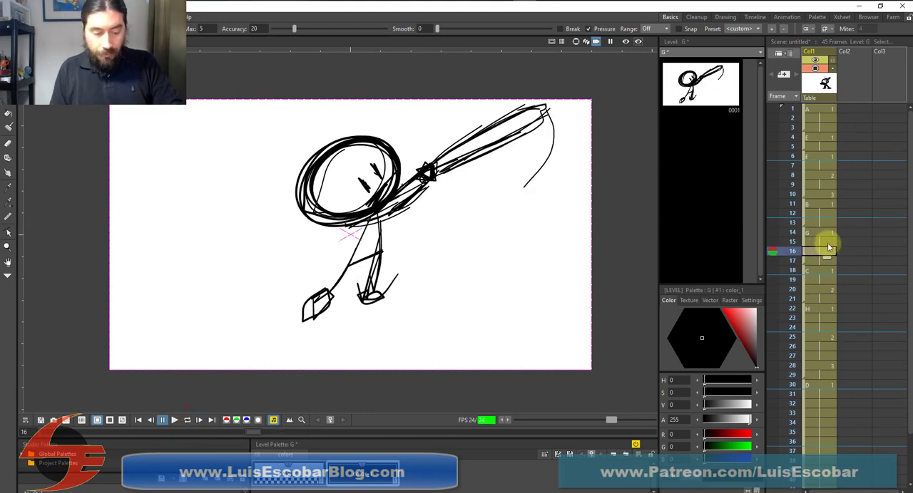
key("Down")
key("Down")
key("Up")
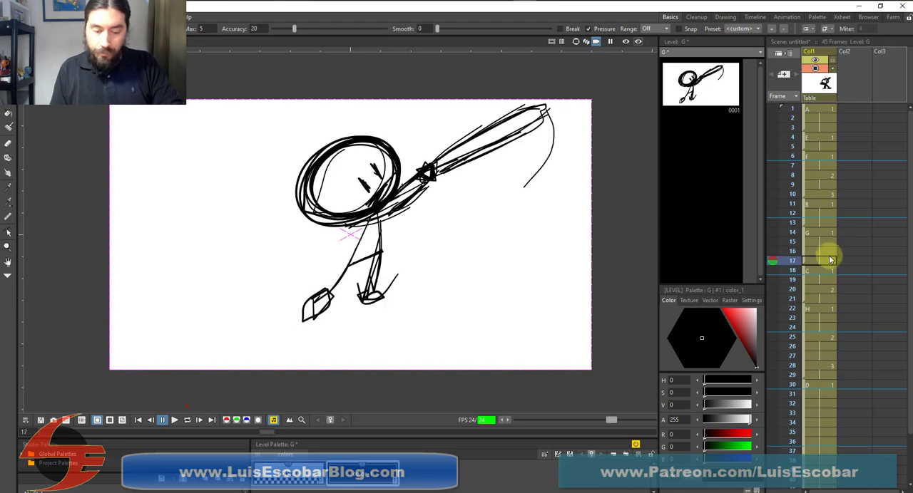
key("Down")
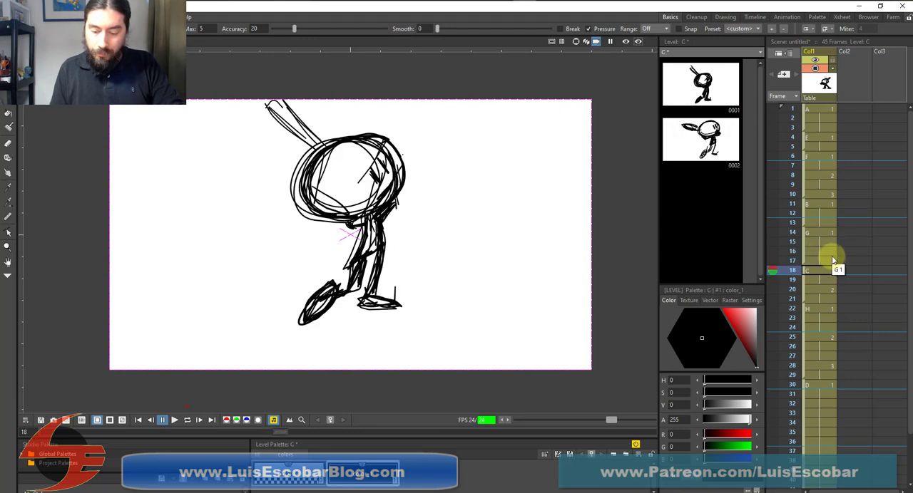
key("Up")
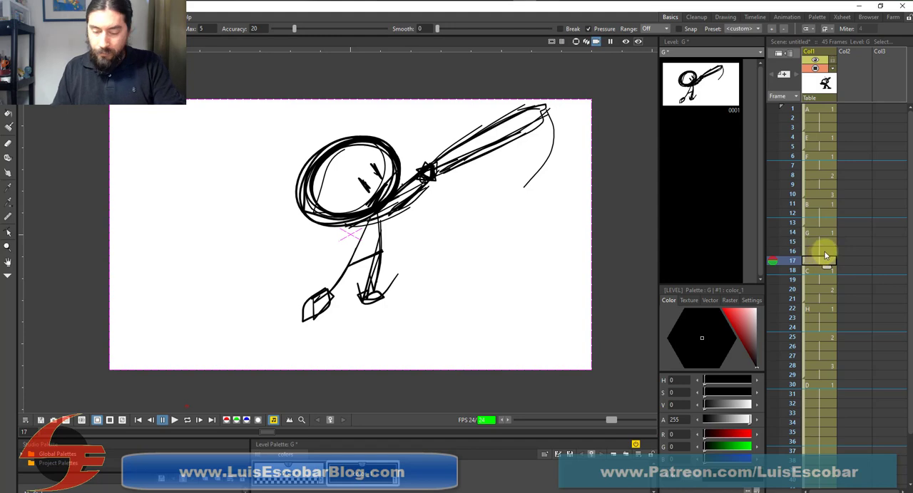
key("Delete")
left_click_drag(804, 272, 805, 255)
left_click(813, 254)
key("Delete")
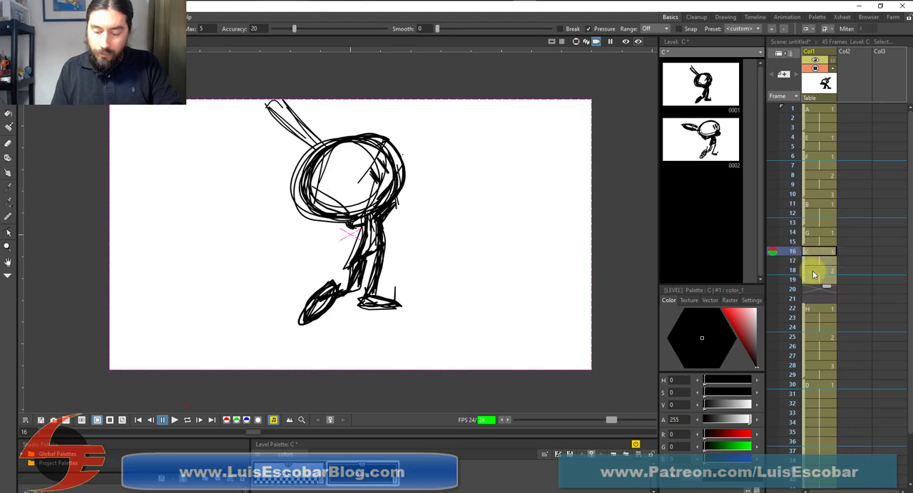
Move the H drawings to start on frame 20 and the D hold to start on frame 28
left_click(804, 308)
left_click_drag(805, 308, 807, 289)
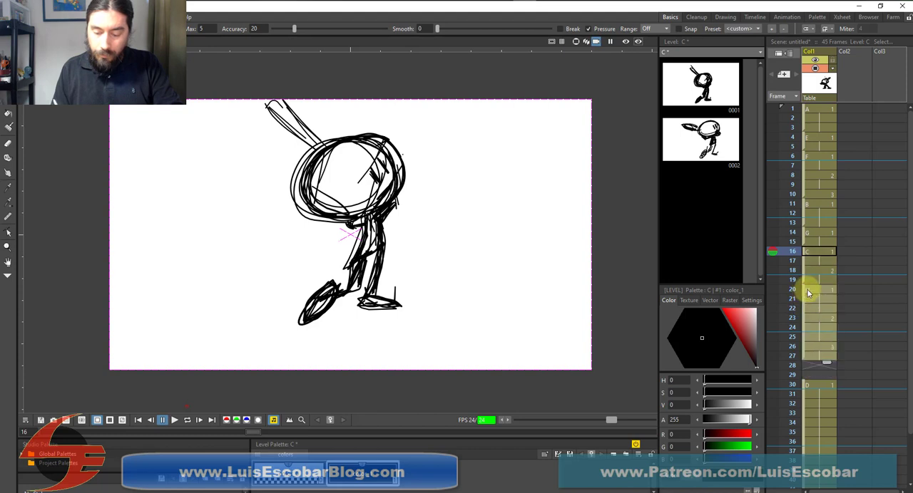
left_click(804, 385)
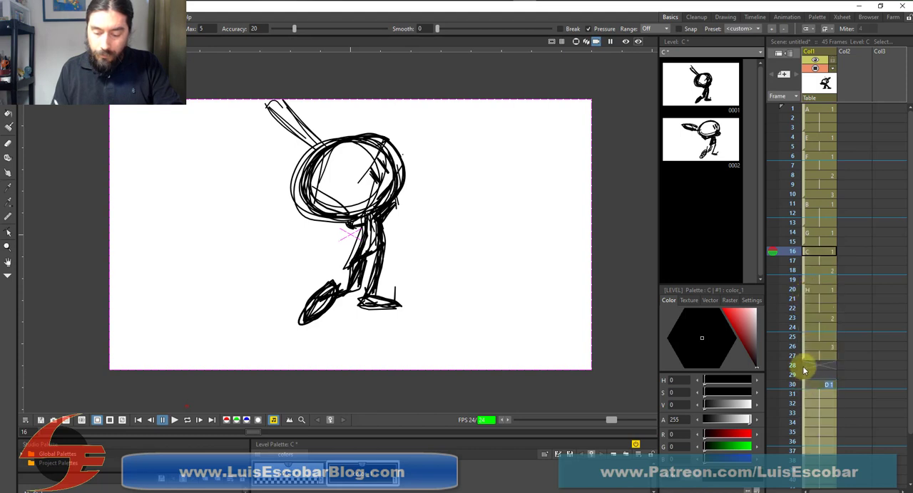
left_click_drag(804, 385, 805, 367)
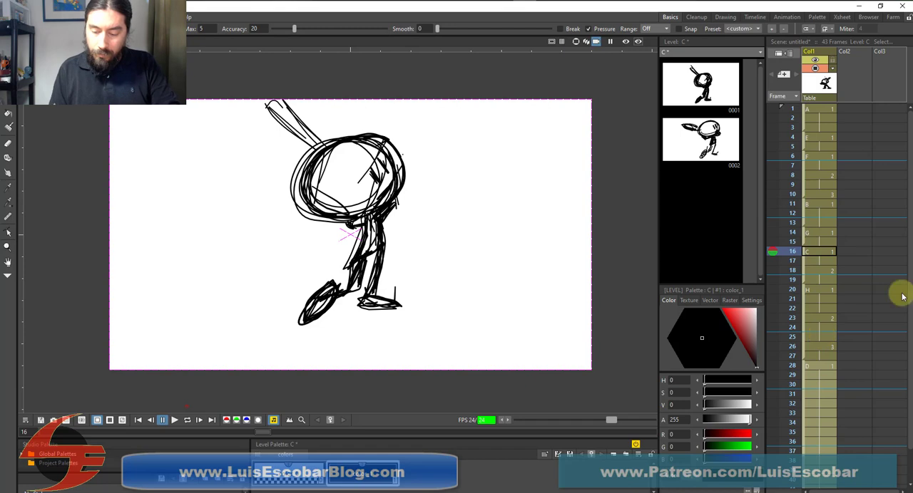
scroll(903, 286, "down", 2)
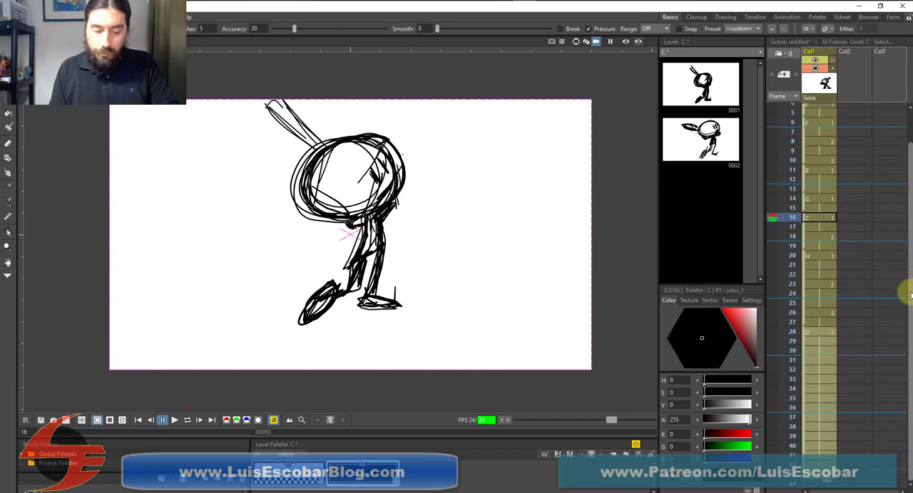
scroll(905, 293, "up", 2)
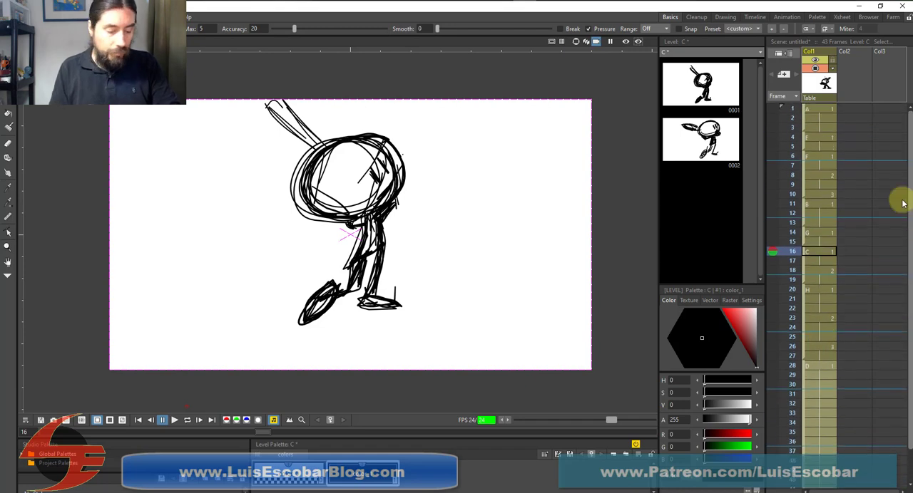
Loop the animation to review the swing with drawing G's shortened hold, and stop the playback
left_click(188, 420)
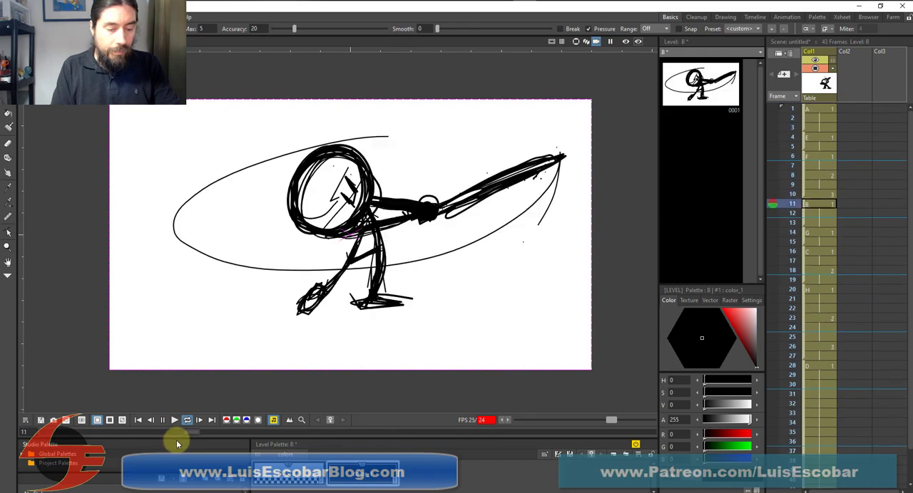
left_click(187, 420)
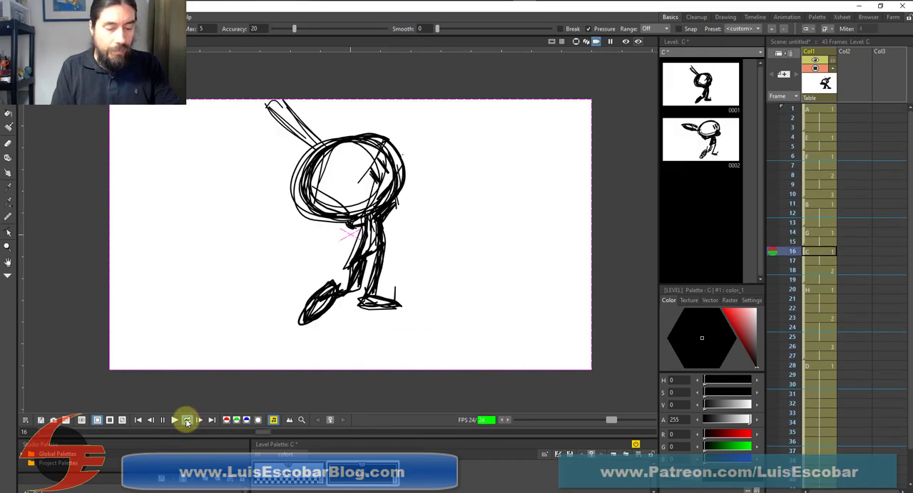
left_click(185, 421)
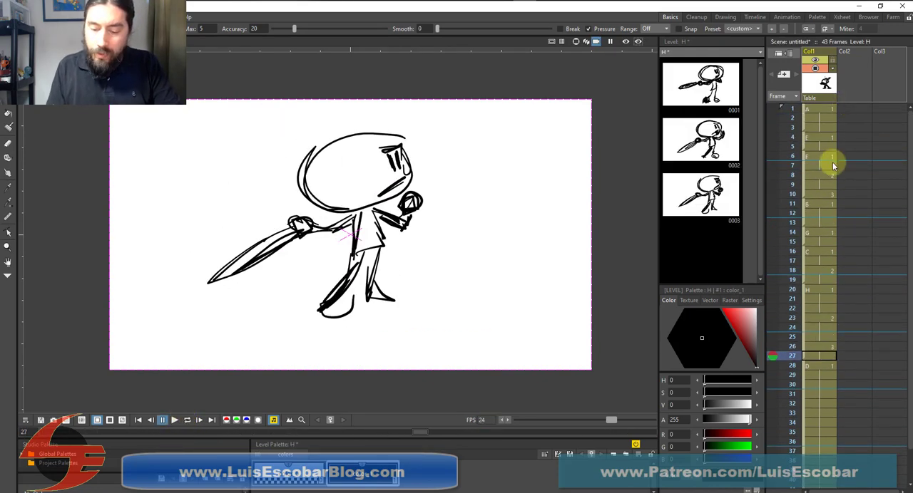
Shorten the three F drawings to one frame each, placing them on frames 6, 7 and 8
left_click(820, 146)
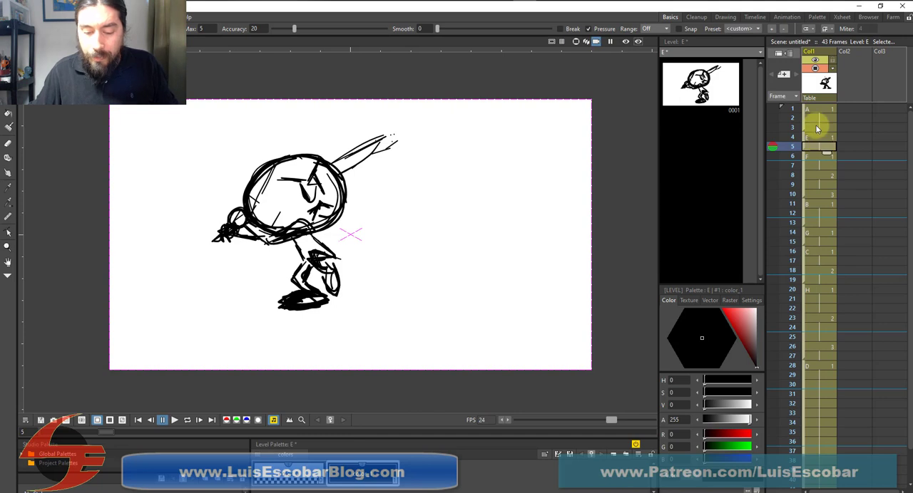
left_click(817, 166)
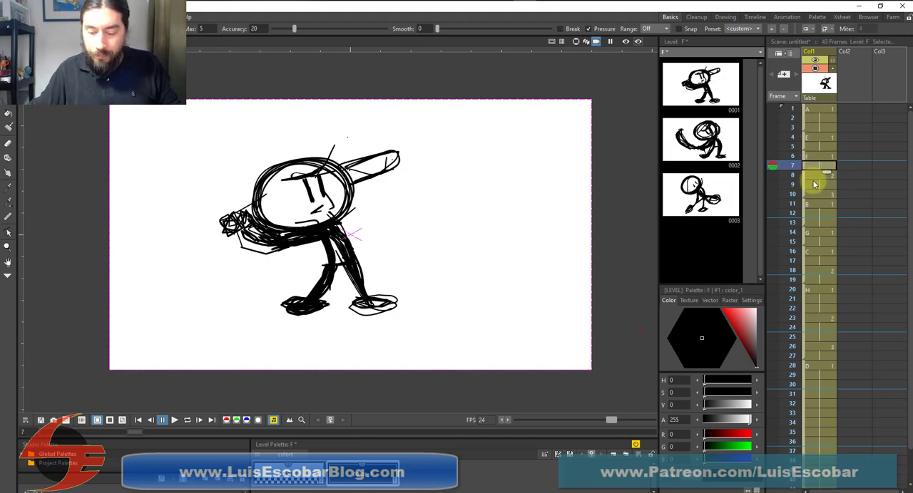
left_click(815, 176)
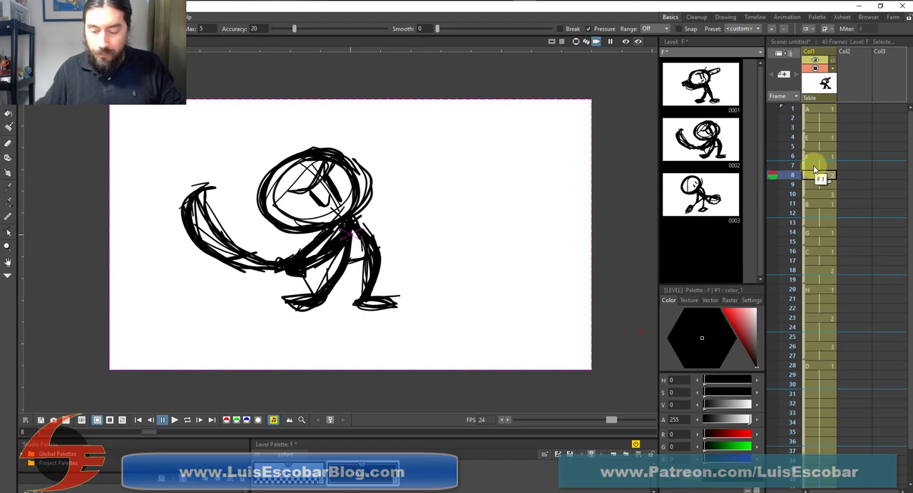
left_click(815, 168)
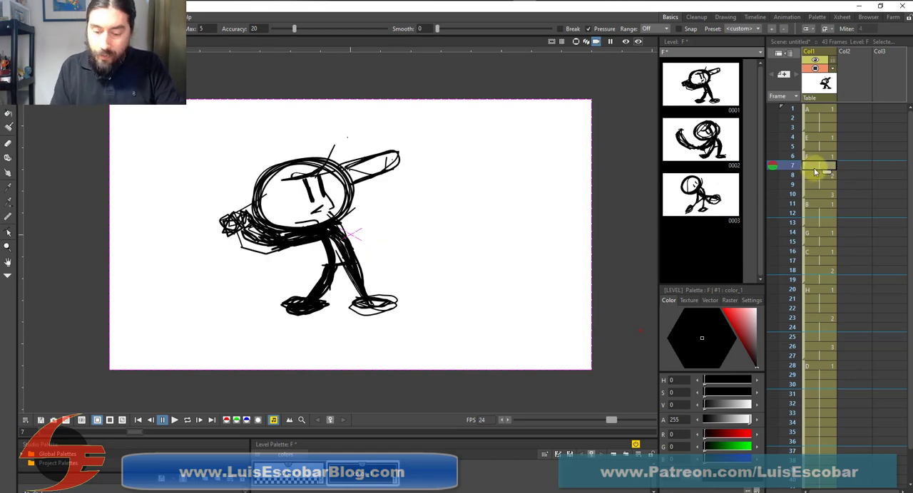
left_click(816, 177)
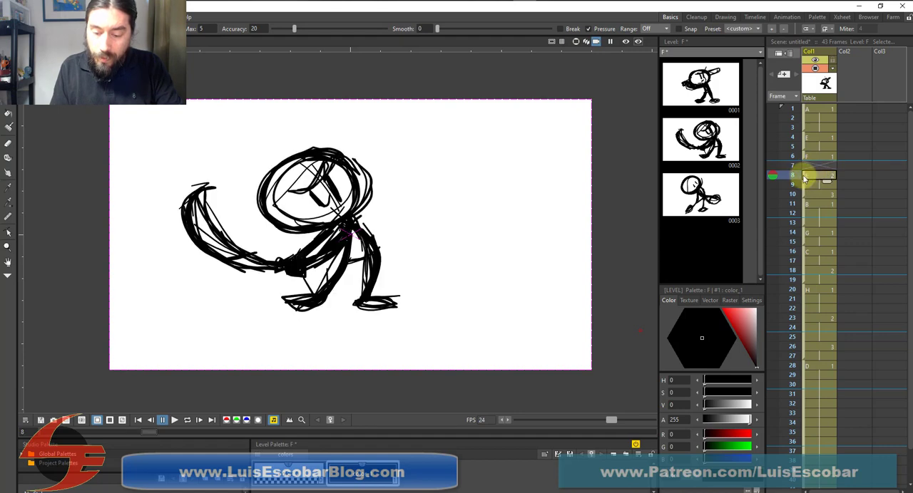
left_click(805, 168)
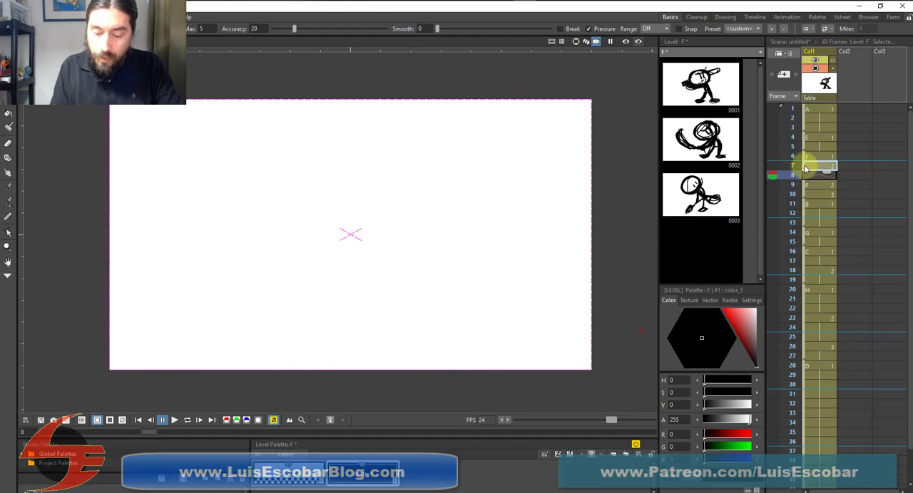
left_click(824, 186)
key("Delete")
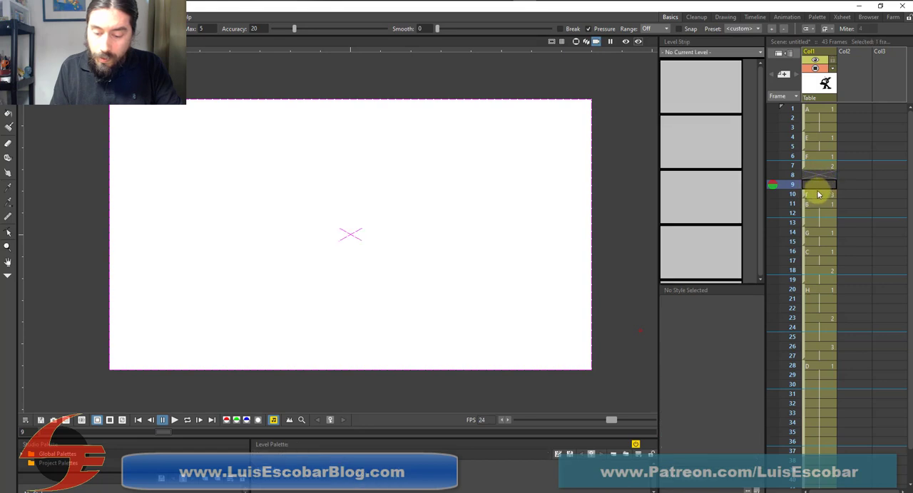
left_click(819, 194)
key("Delete")
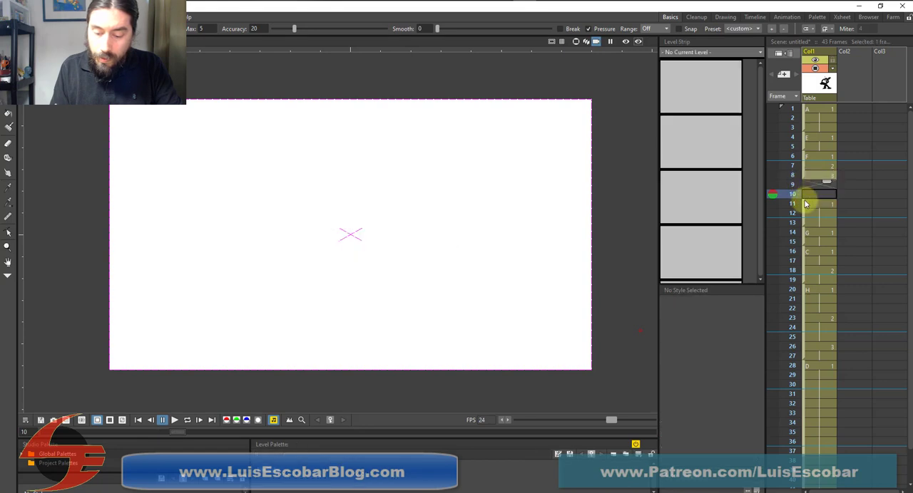
Shorten drawing B's hold to frames 9 and 10, and move drawing G to frames 11 and 12
left_click(815, 203)
left_click_drag(805, 206, 804, 186)
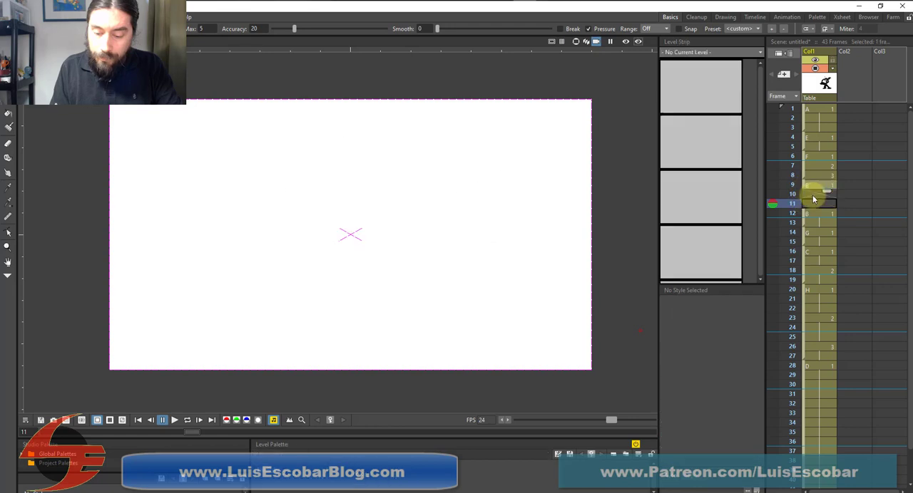
left_click(809, 214)
key("Delete")
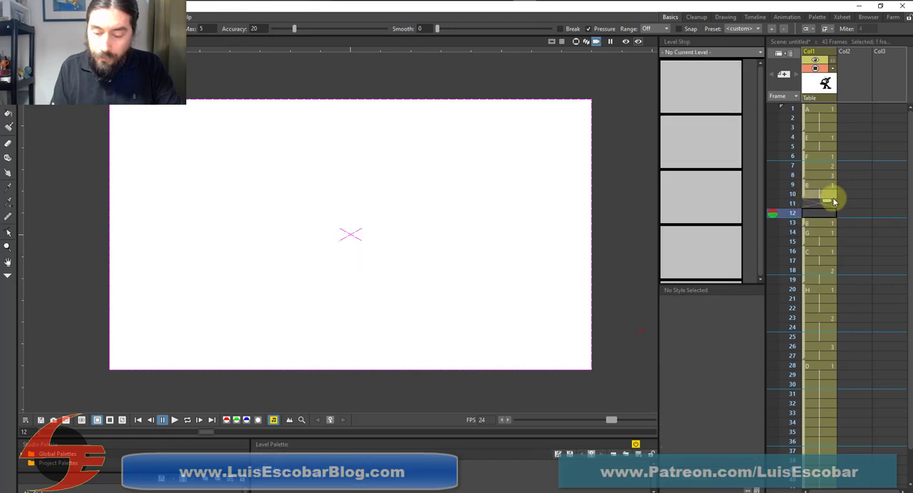
left_click(820, 196)
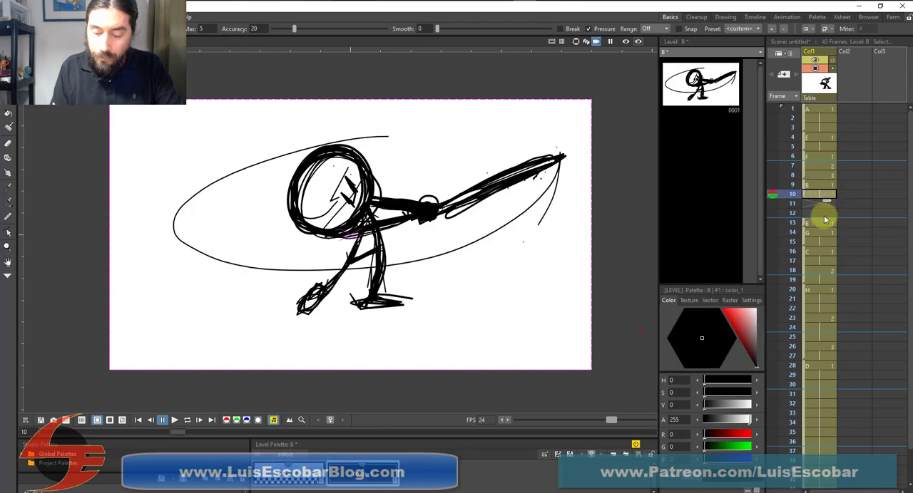
key("Delete")
left_click(820, 224)
key("Delete")
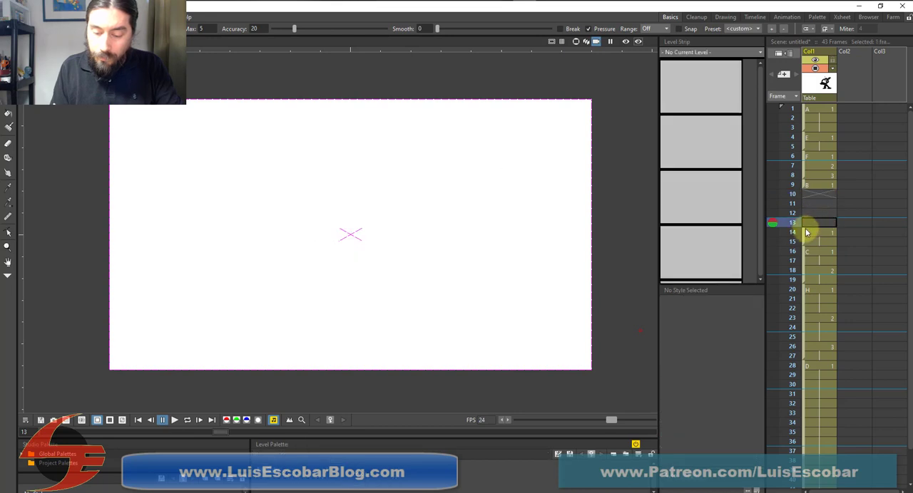
mouse_move(804, 234)
left_mouse_down()
mouse_move(806, 207)
mouse_move(827, 203)
mouse_move(805, 208)
left_mouse_up()
left_click(818, 189)
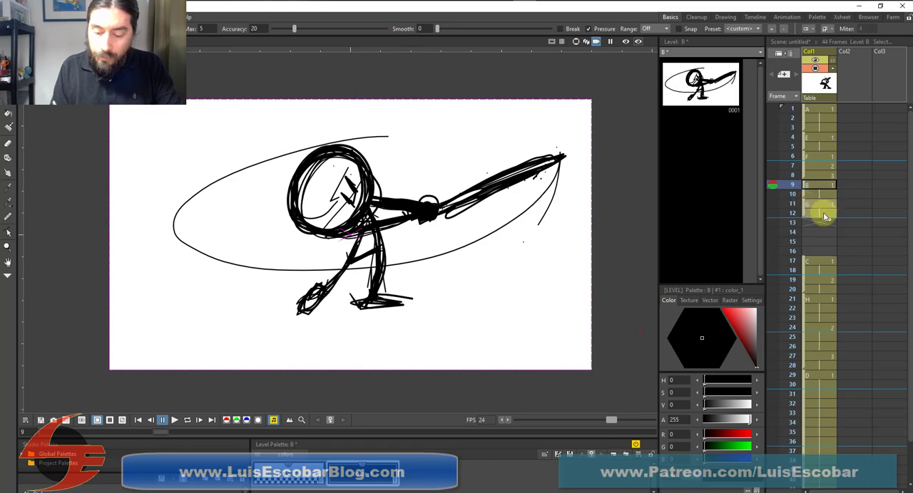
Close the gaps by moving the C drawings to start on frame 13, the H drawings on 17 and the D hold on 25
left_click(810, 261)
left_click_drag(802, 262, 810, 226)
left_click_drag(804, 271, 809, 224)
left_click_drag(803, 299, 805, 263)
left_click(805, 374)
left_click_drag(804, 374, 820, 305)
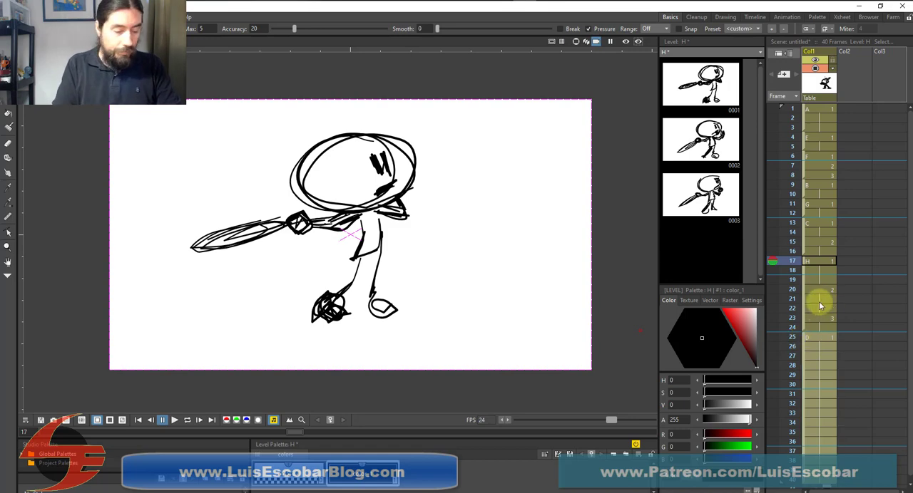
Play the animation to review the faster swing with the F drawings on ones
left_click(174, 422)
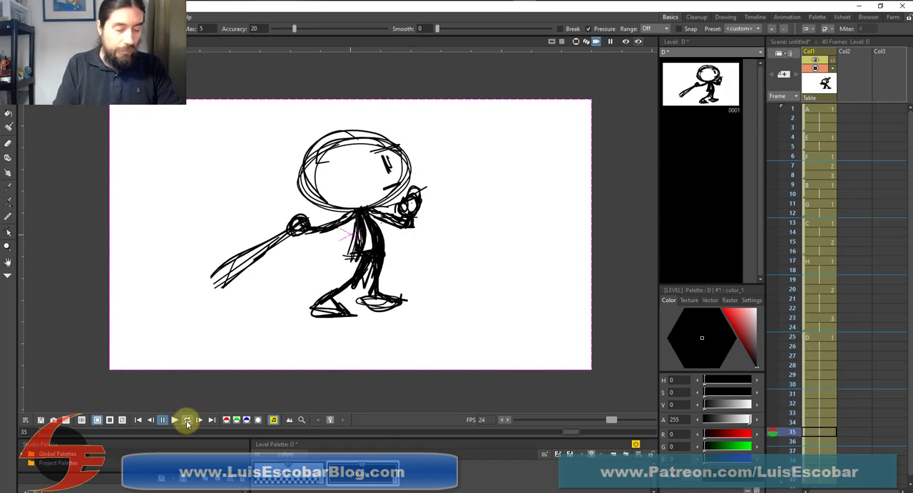